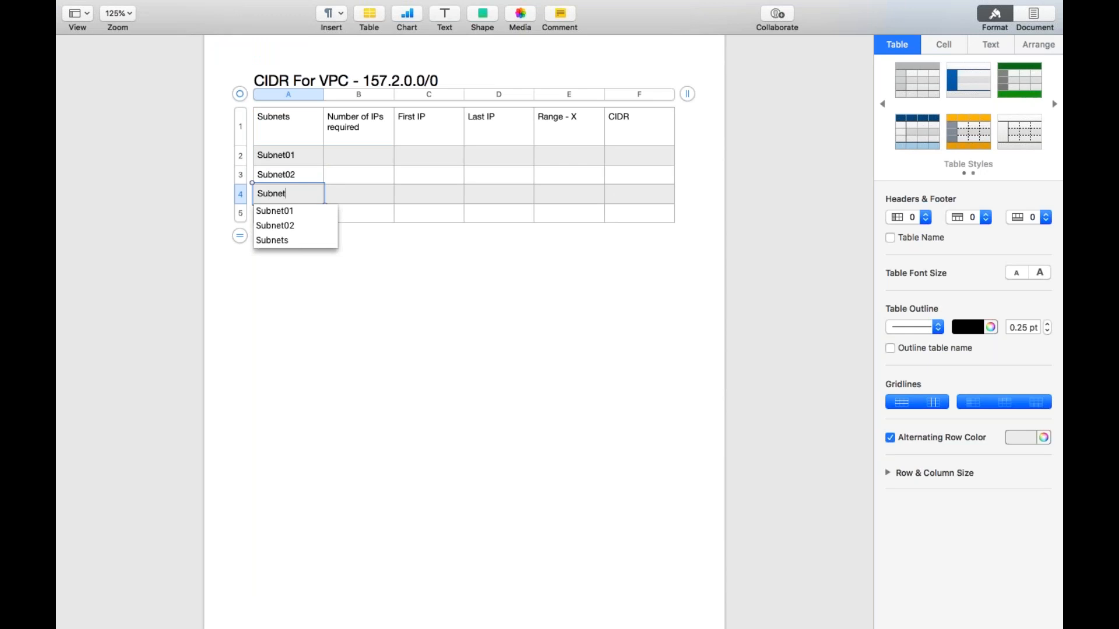
Enter 509 as the number of IPs required for Subnet01.
click(372, 155)
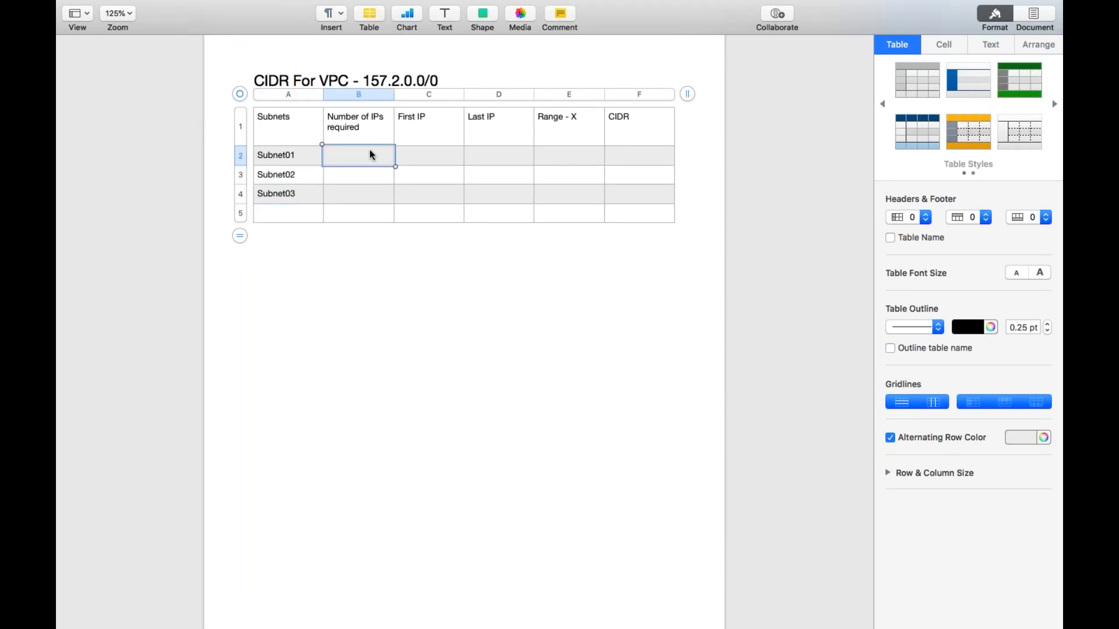
text(509)
Write the comparison "1024 > 509" as body text beneath the subnet table.
click(298, 294)
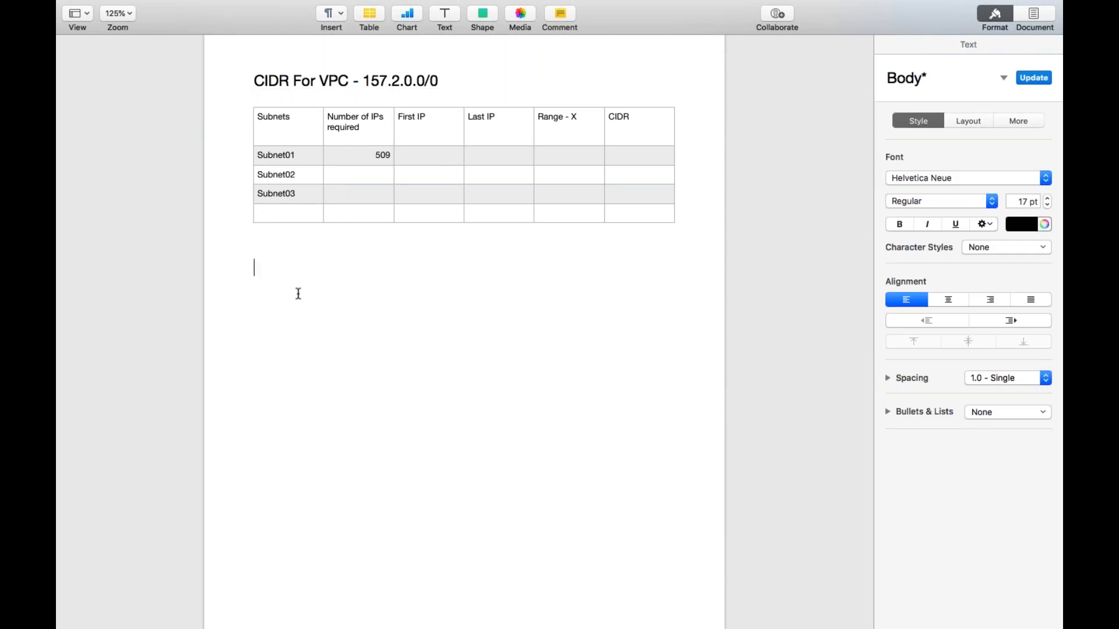
text(22)
key(BackSpace)
key(BackSpace)
text(1025)
key(BackSpace)
text(4 >)
text( 903)
key(BackSpace)
key(BackSpace)
key(BackSpace)
text(509)
Add the lines "512 > 509" and "32-10 = 22" below the 1024 comparison.
key(Return)
text(5)
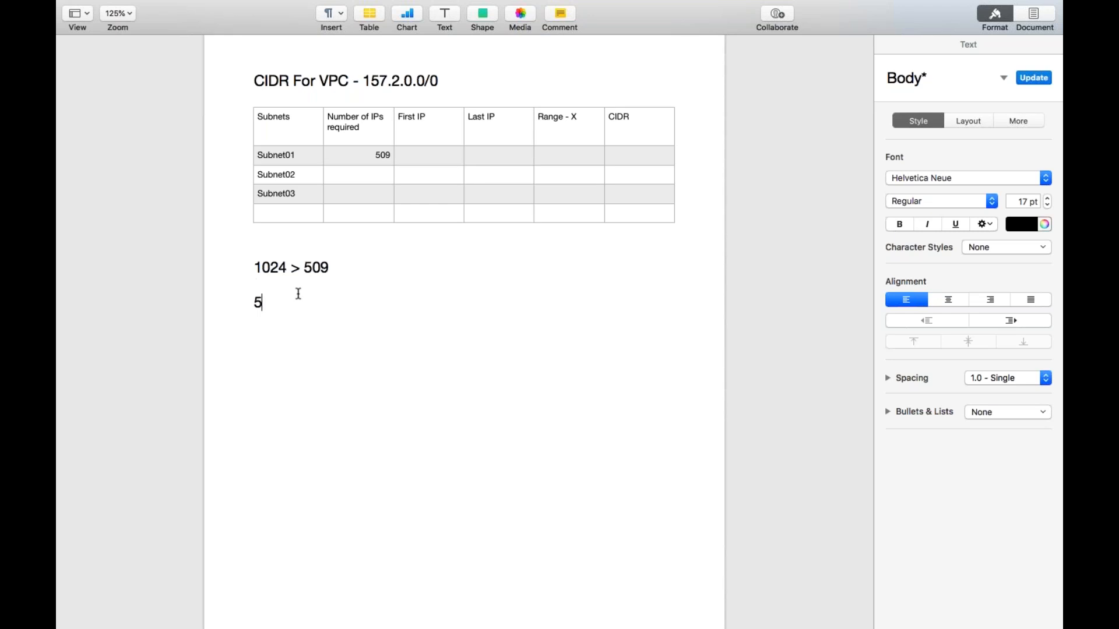
text(12 >509)
click(298, 293)
click(371, 337)
text(32-10 = 22)
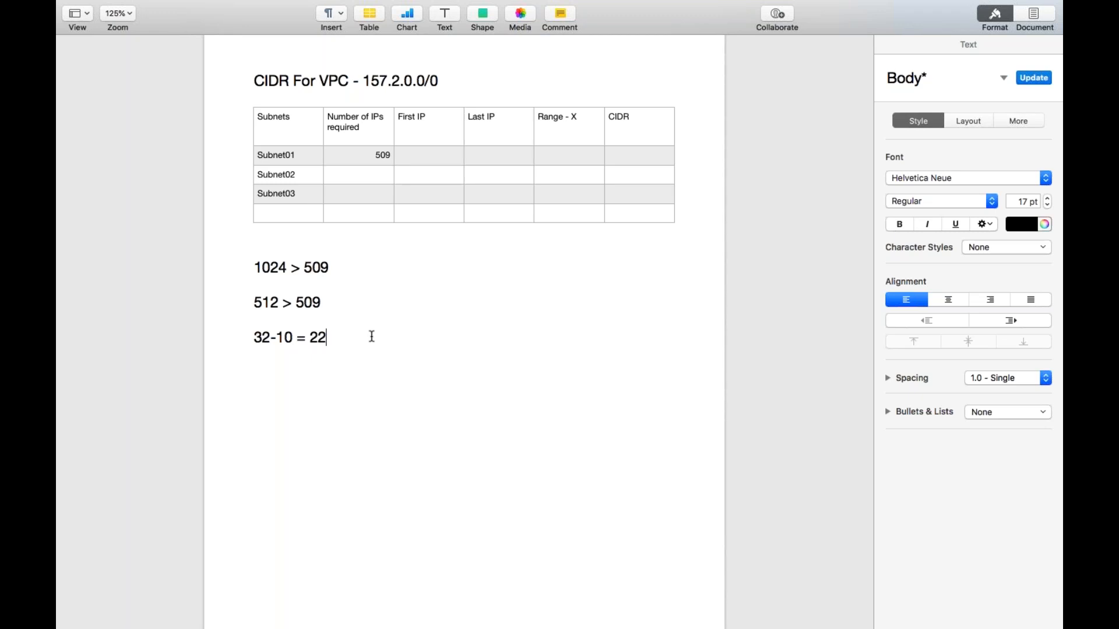
key(Return)
For Subnet01, enter 157.2.0.0 as the First IP and 22 as the Range - X value.
click(436, 160)
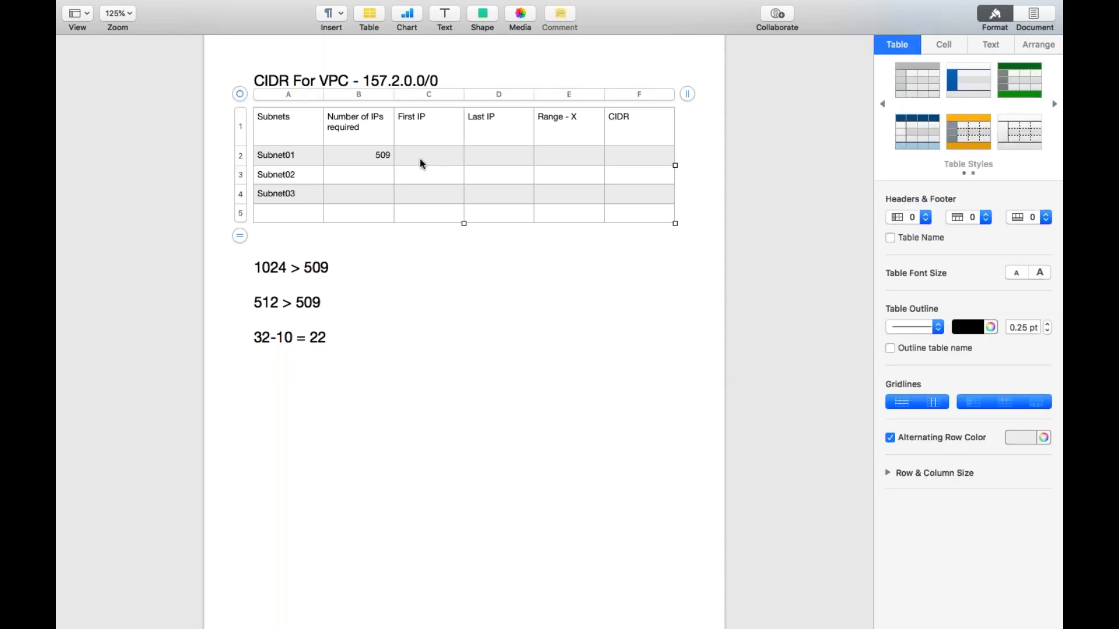
click(422, 163)
text(157.2.0.0)
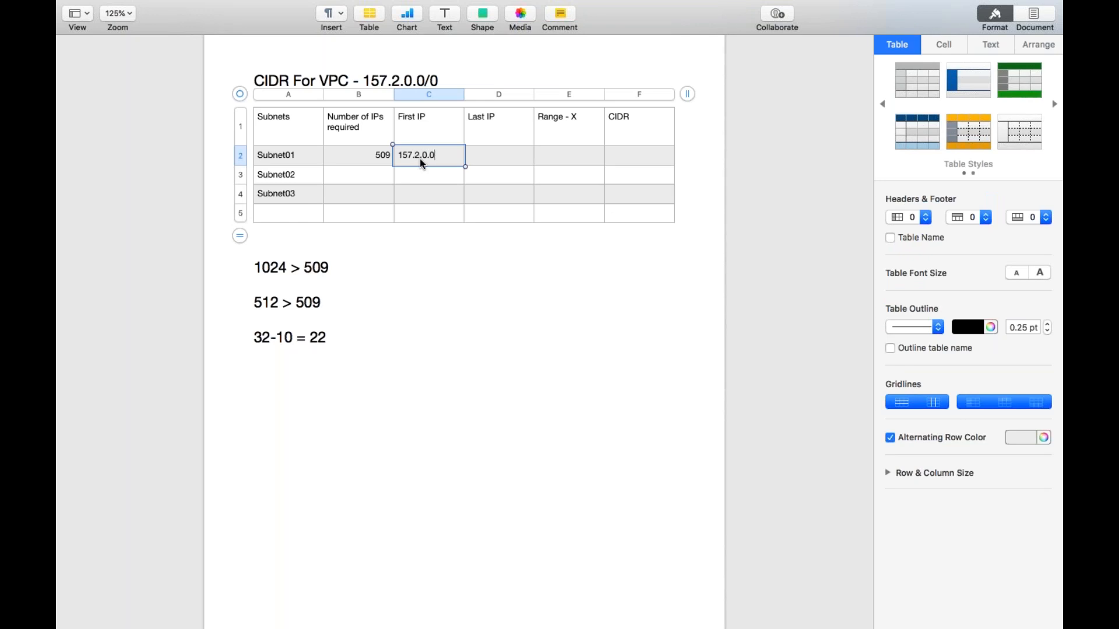
click(504, 156)
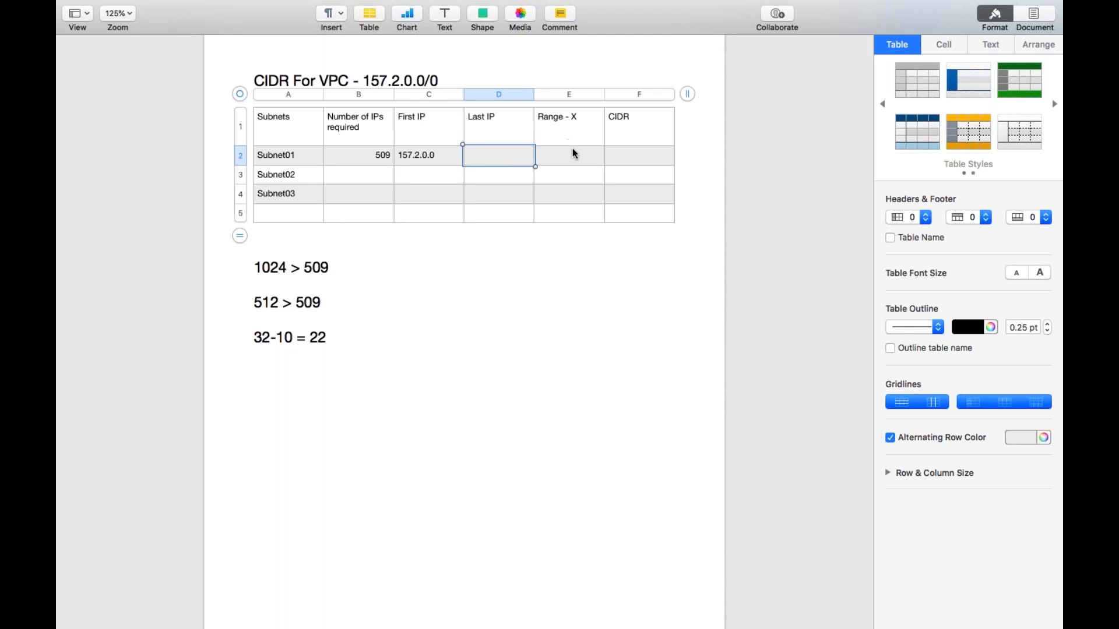
click(570, 162)
text(22)
Enter 157.2.0.0/22 as Subnet01's CIDR and make it bold.
click(640, 166)
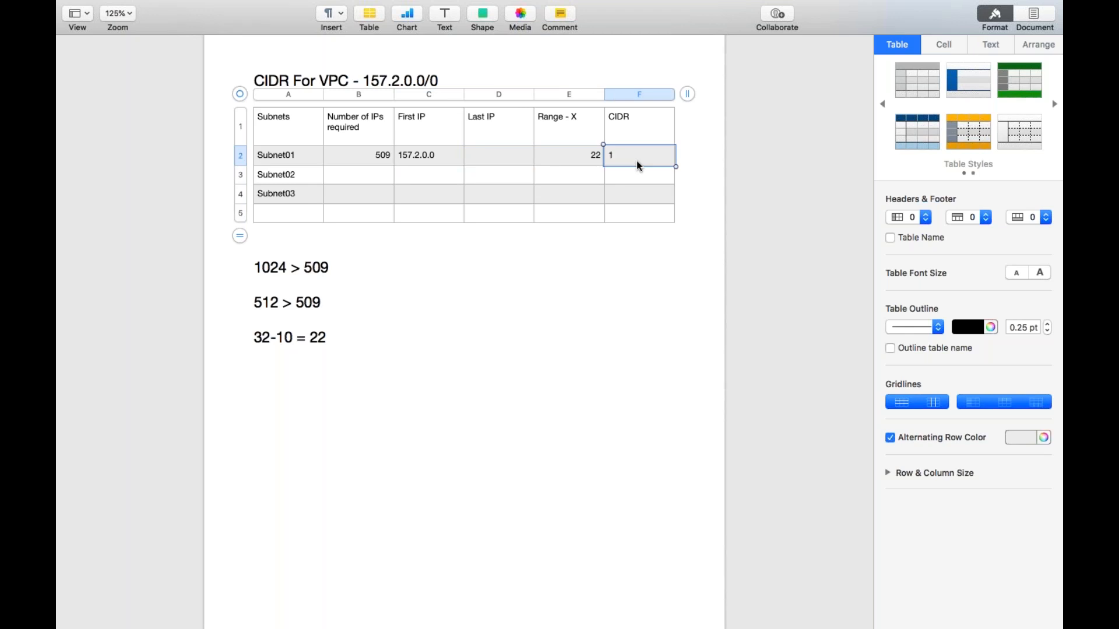
text(57.2.0.0/22)
drag(665, 155, 601, 156)
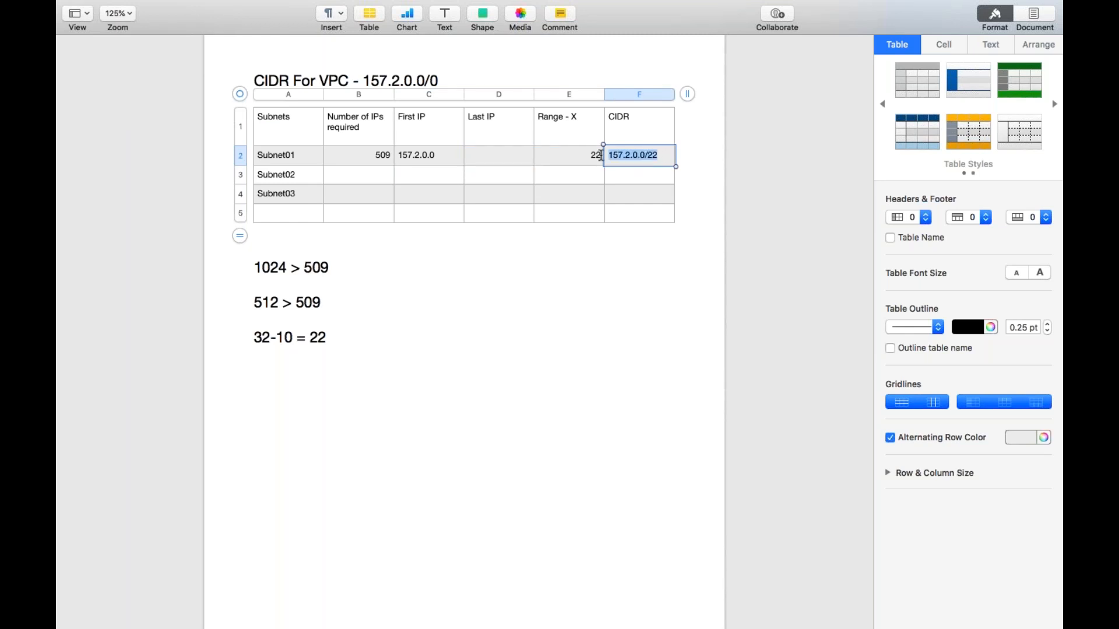
key(super+b)
click(613, 301)
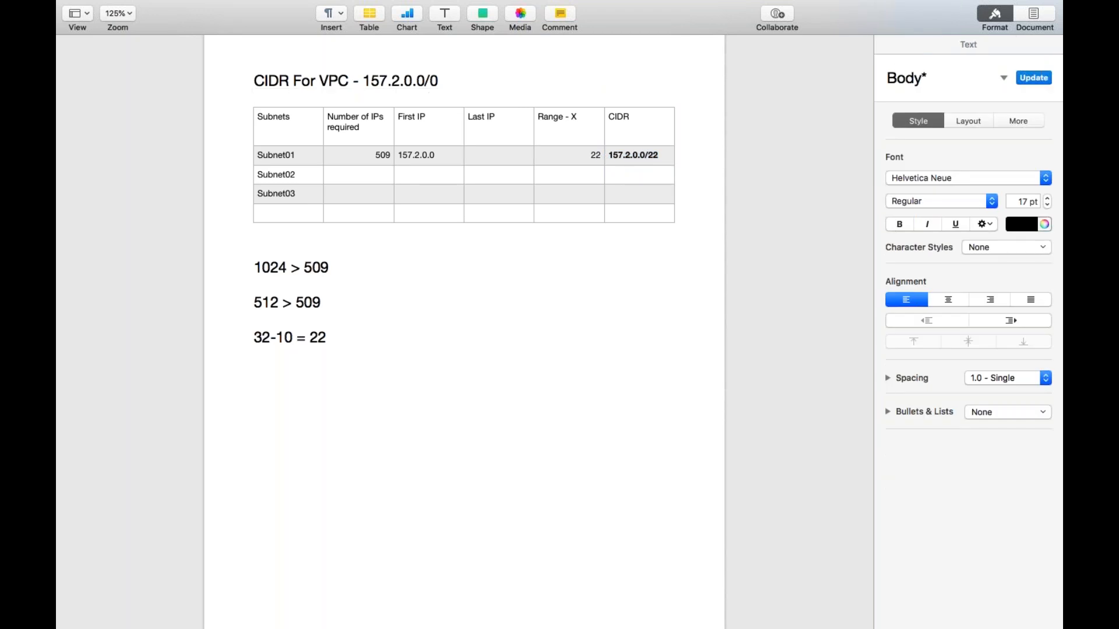
Write the IP range "157.2.0.0 - 157.2.0.255" on a new line below the 32-10 = 22 calculation.
scroll(613, 302, up, 5)
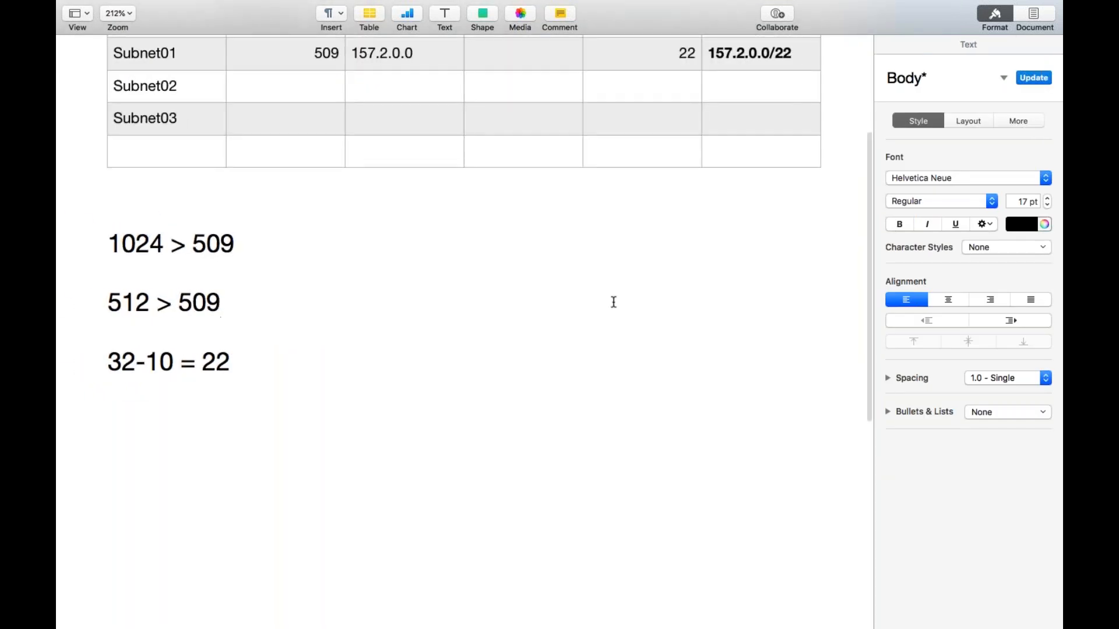
scroll(614, 302, up, 2)
scroll(614, 302, up, 2)
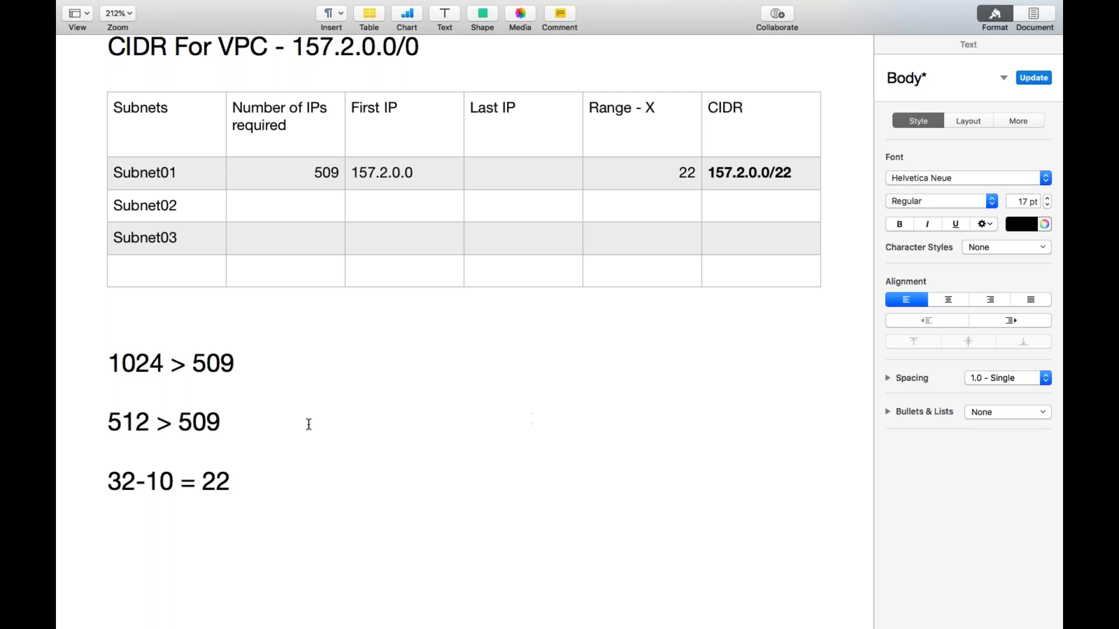
click(277, 483)
key(Return)
key(Return)
text(157.0.0.)
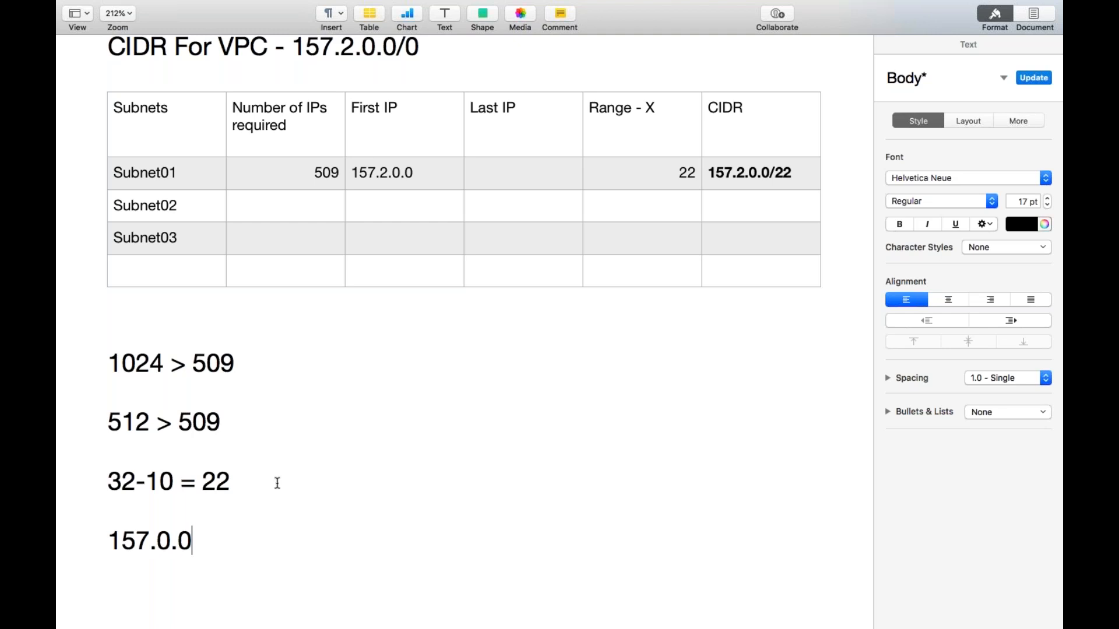
key(BackSpace)
key(BackSpace)
key(BackSpace)
key(BackSpace)
text(2.0.)
text(0 )
text(- 1)
text(57)
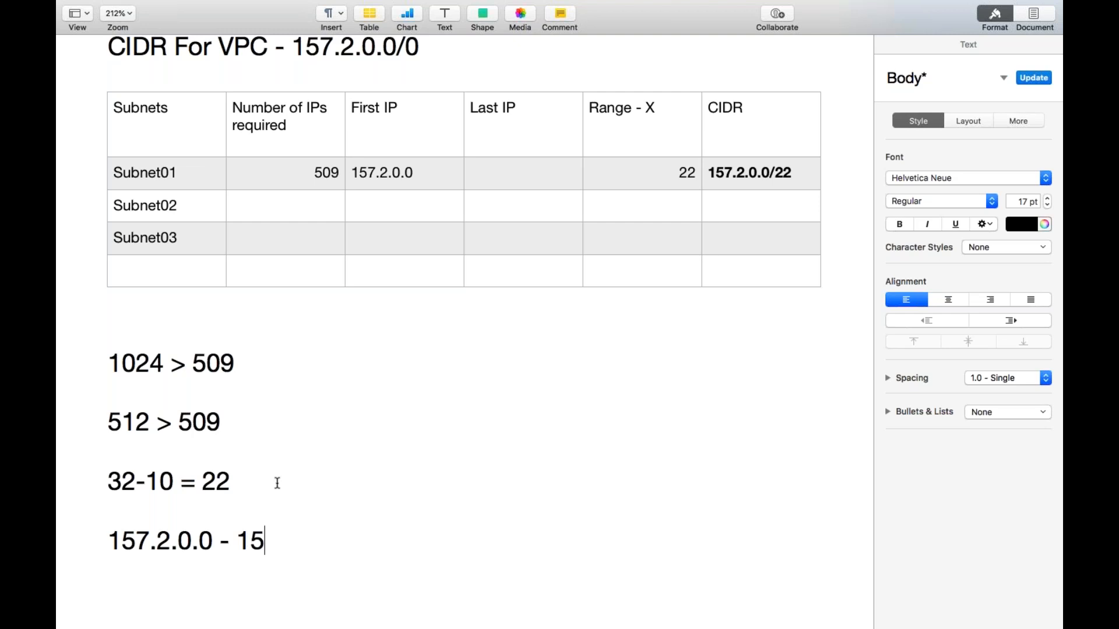
text(.2.0.255)
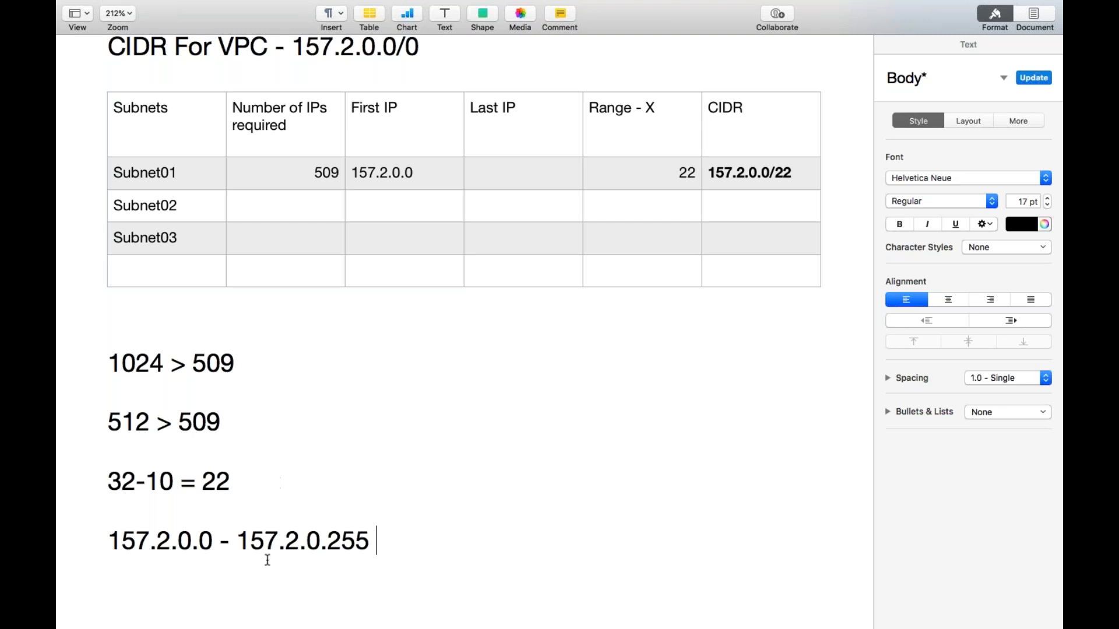
Colour the 157.2.0 prefix red in the range's first address and orange-red in its last address.
click(193, 543)
drag(192, 543, 111, 542)
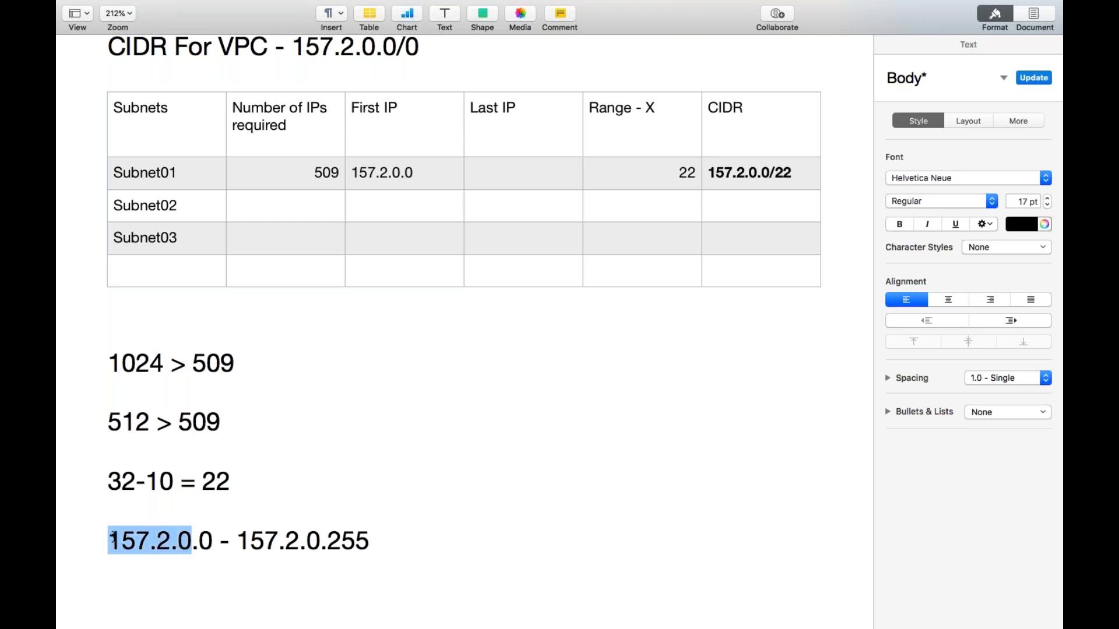
click(1029, 224)
click(1021, 266)
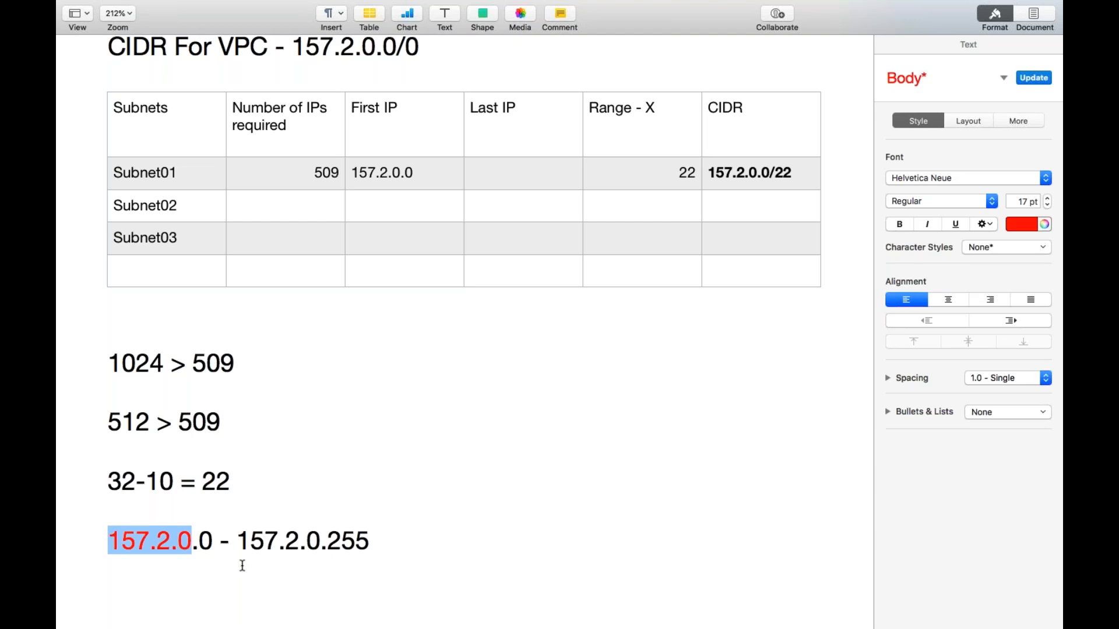
drag(239, 542, 321, 542)
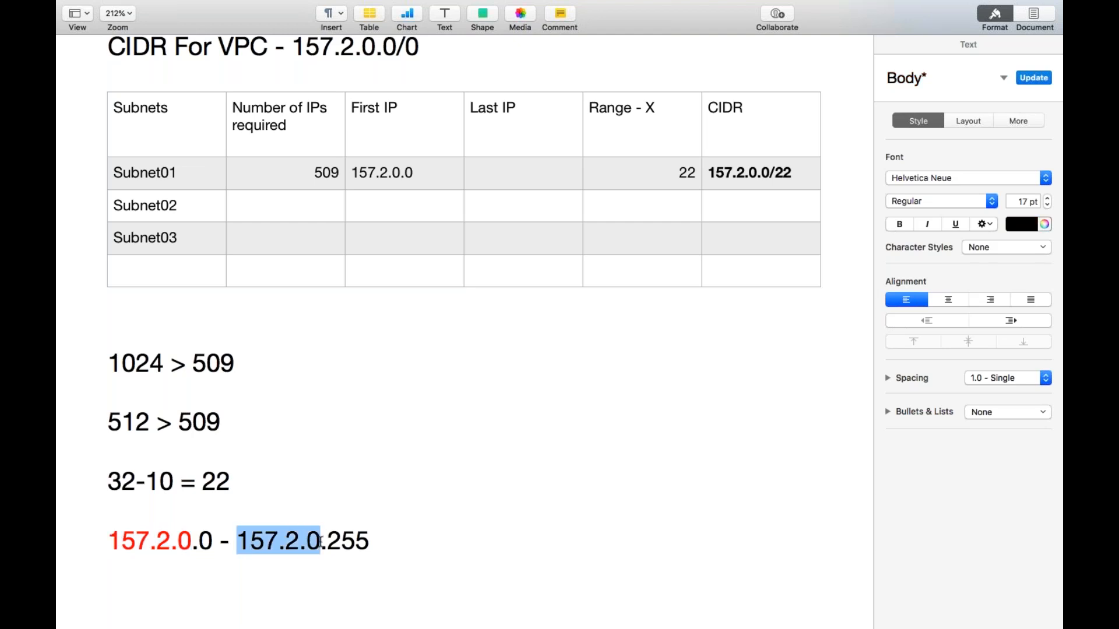
click(1025, 225)
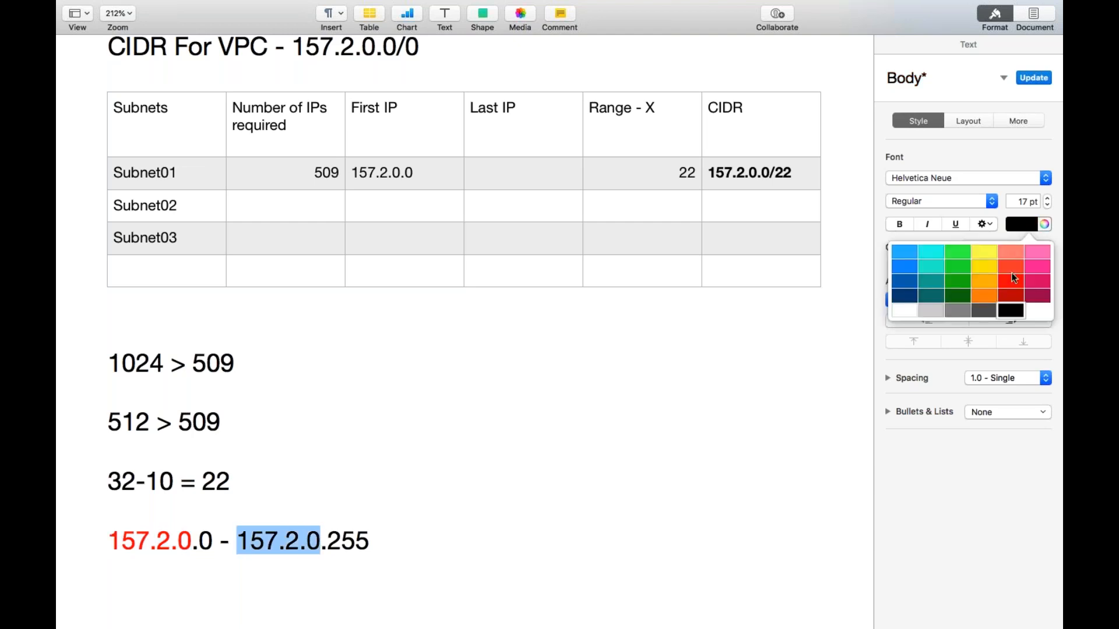
click(1012, 271)
Append "— 256" to the end of the 157.2.0.0 range line.
click(108, 451)
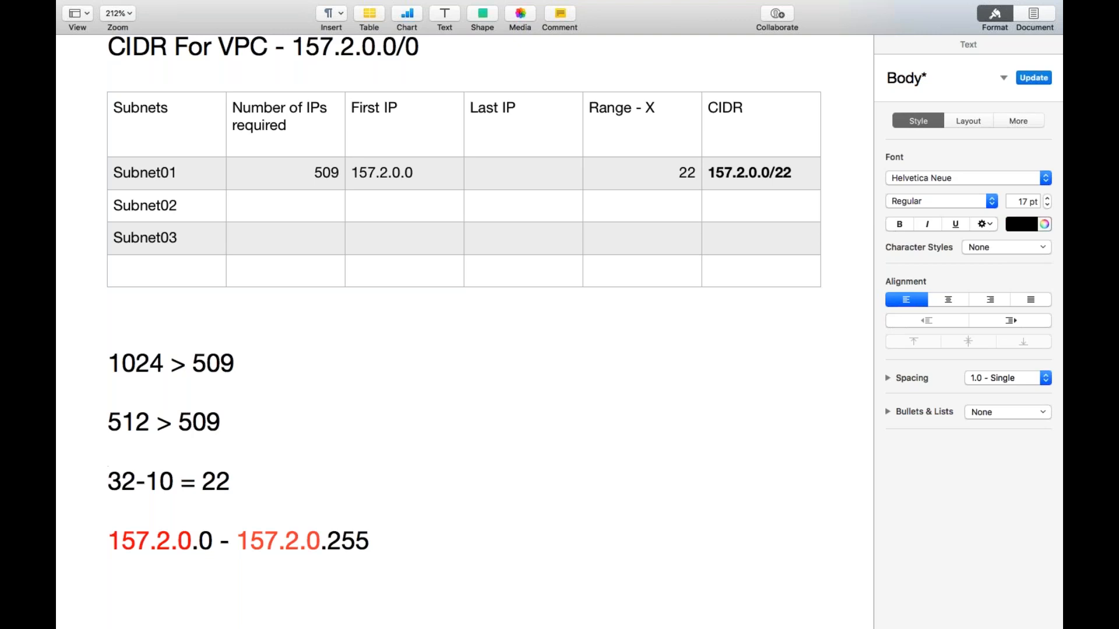
click(442, 541)
text(— 256)
Start a second range line with the address 157.2.1.0 followed by a hyphen.
key(Return)
text(1)
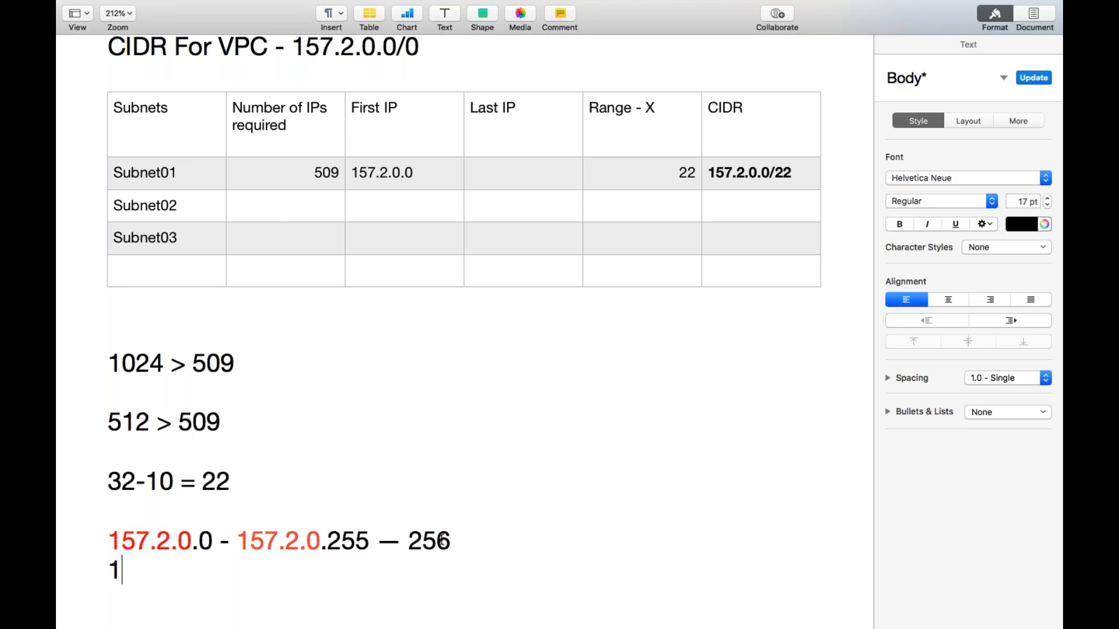
text(57.2.)
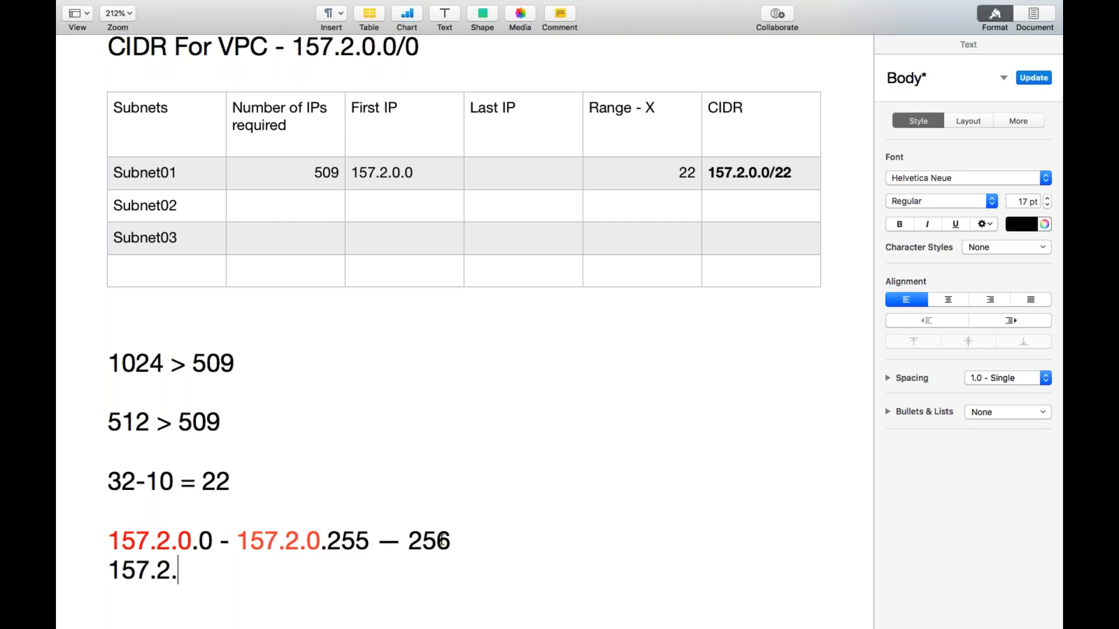
text(0.0 -)
click(215, 573)
key(BackSpace)
text(256)
key(BackSpace)
key(BackSpace)
key(BackSpace)
key(BackSpace)
key(BackSpace)
text(1.0)
Complete the second range line with the end address 157.2.1.255 and "— 256".
click(256, 570)
text(157.2.1.255.)
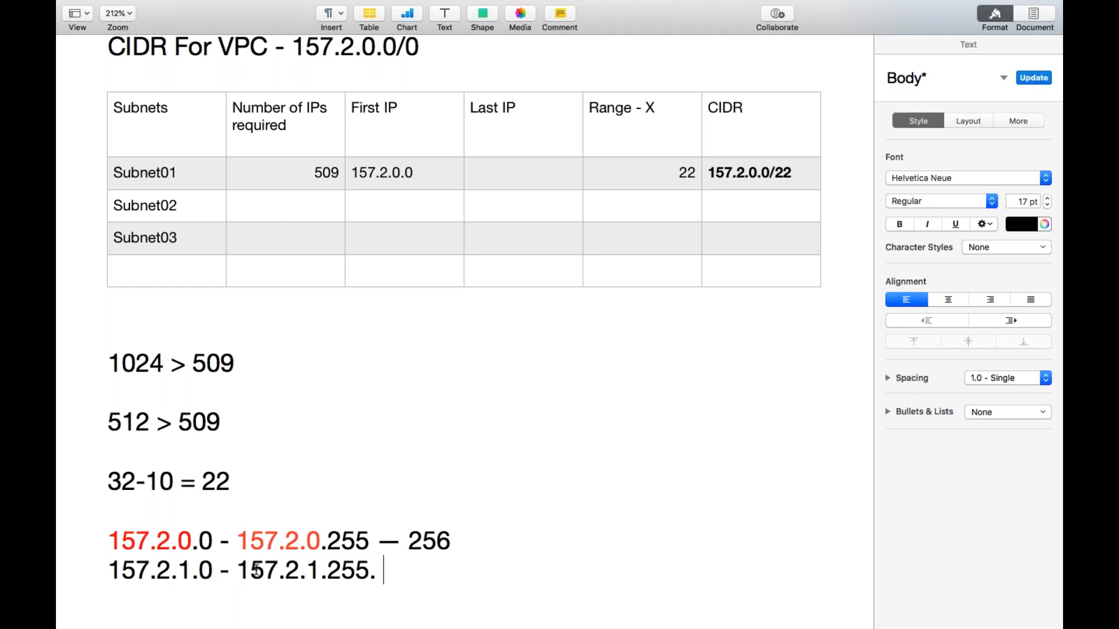
key(BackSpace)
key(BackSpace)
text(-- )
text(256)
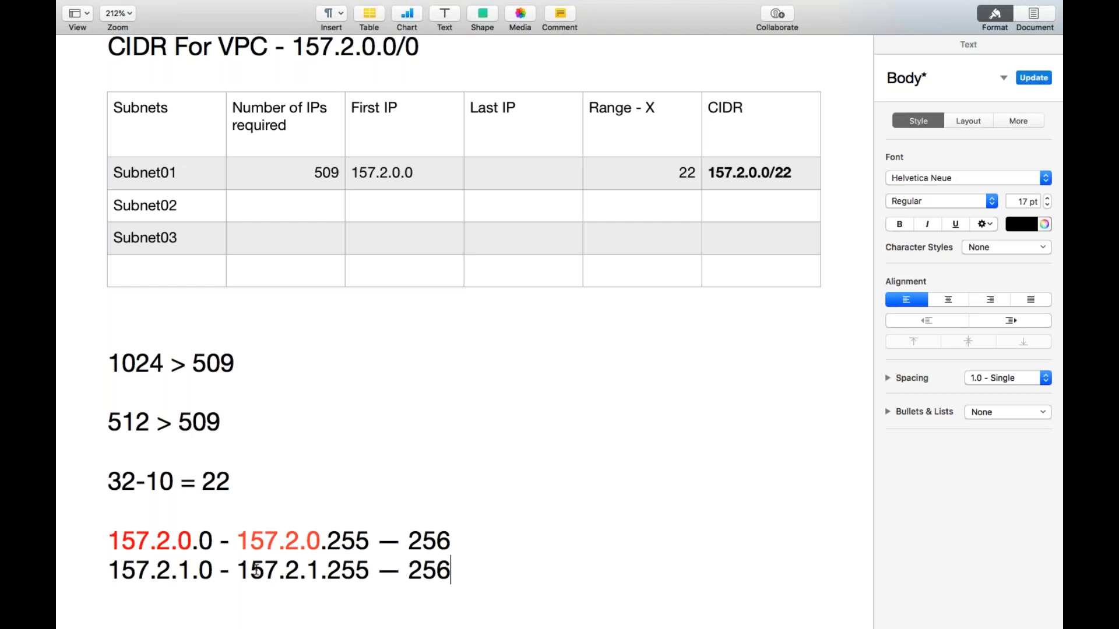
Colour the 157.2.1 prefix green in both addresses of the second range line.
drag(321, 570, 239, 570)
click(1016, 222)
click(960, 281)
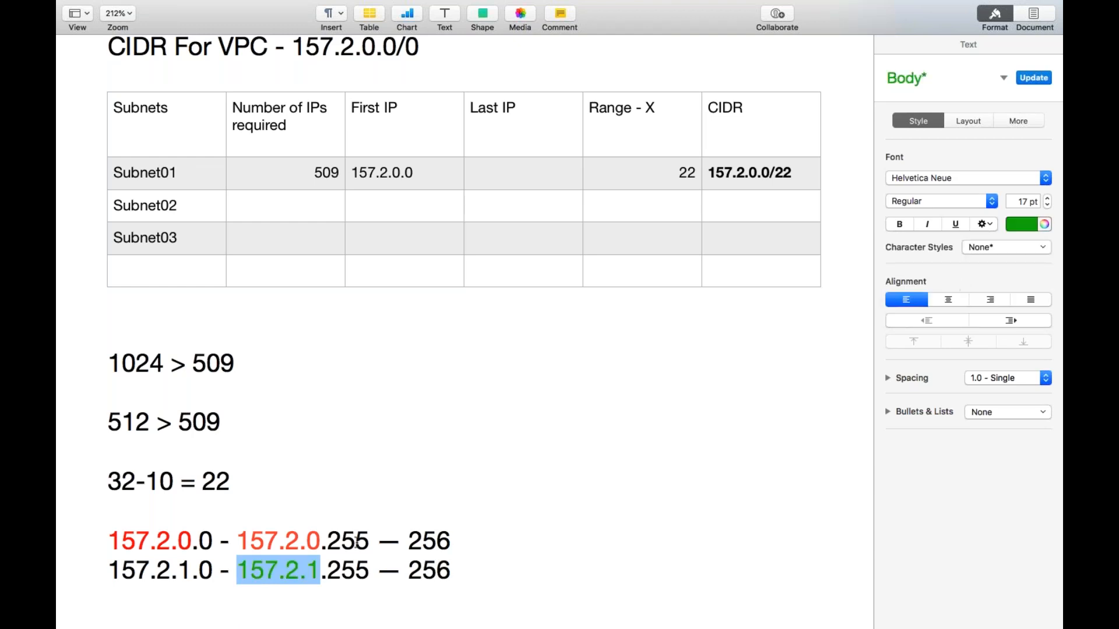
drag(192, 570, 112, 570)
click(1027, 223)
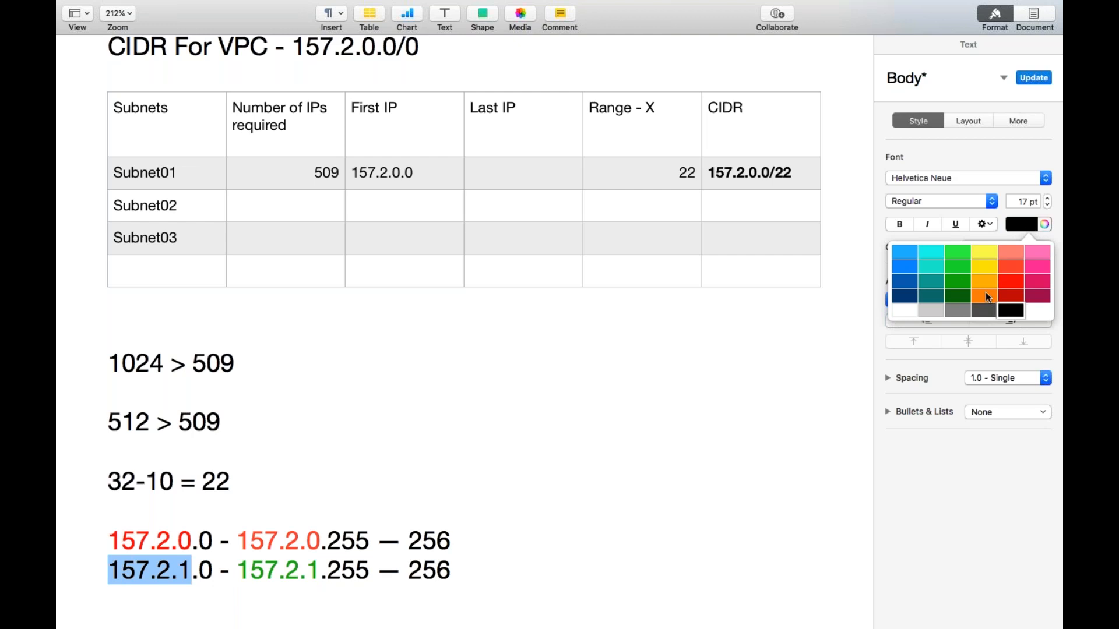
click(961, 286)
click(531, 420)
Copy the 157.2.1.0 range line and paste it twice on new lines below.
scroll(516, 568, down, 5)
drag(459, 430, 111, 425)
key(super+c)
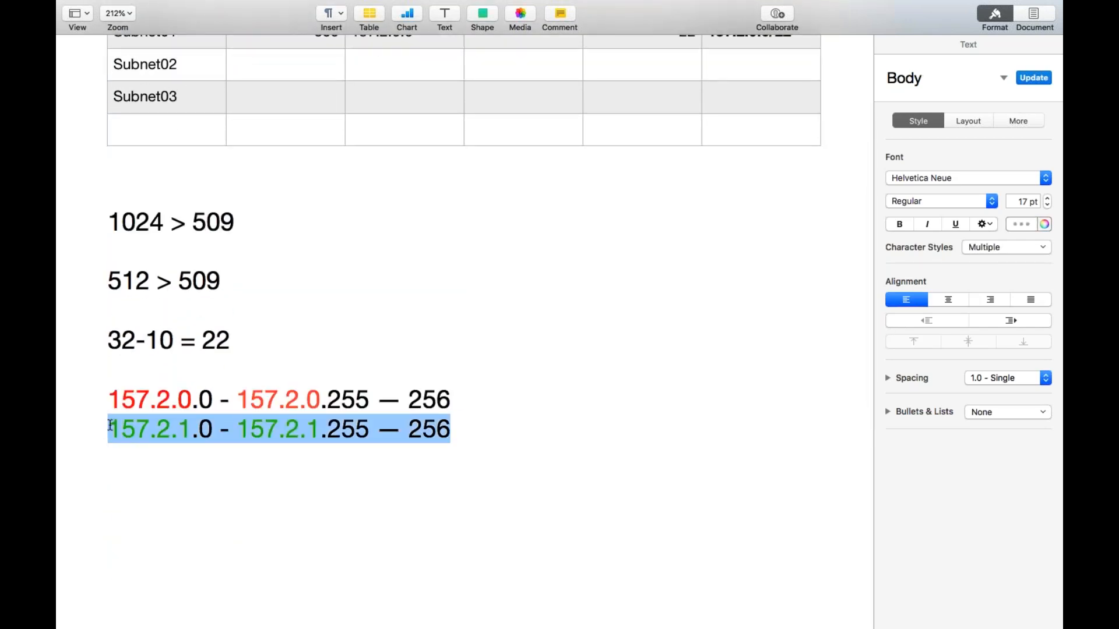
click(456, 429)
key(Return)
key(super+v)
key(Return)
key(super+v)
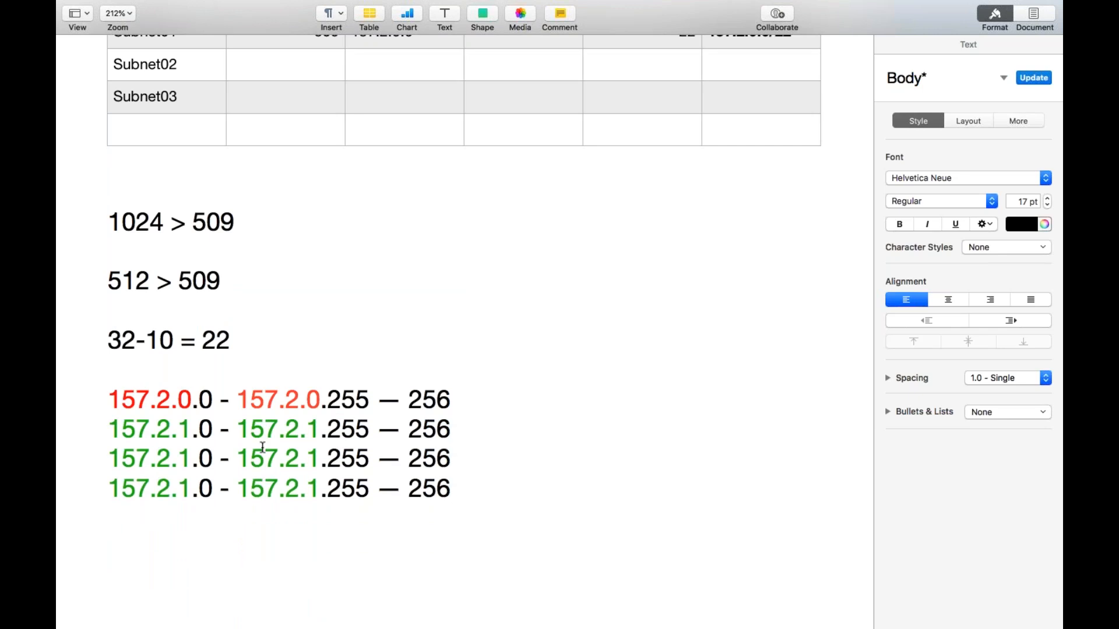
Change the third range line to 157.2.2.0 - 157.2.2.255.
click(193, 458)
key(BackSpace)
text(2)
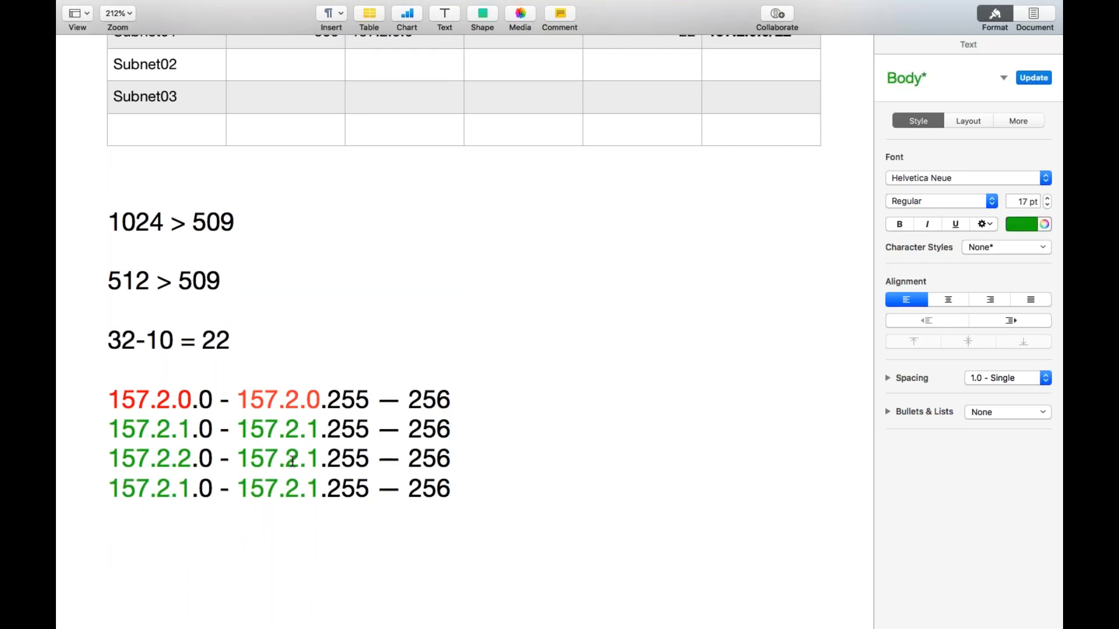
click(319, 459)
key(BackSpace)
text(2)
Change the fourth range line to 157.2.3.0 - 157.2.3.255.
click(192, 488)
key(BackSpace)
text(3)
click(319, 488)
key(BackSpace)
text(4)
key(BackSpace)
text(3)
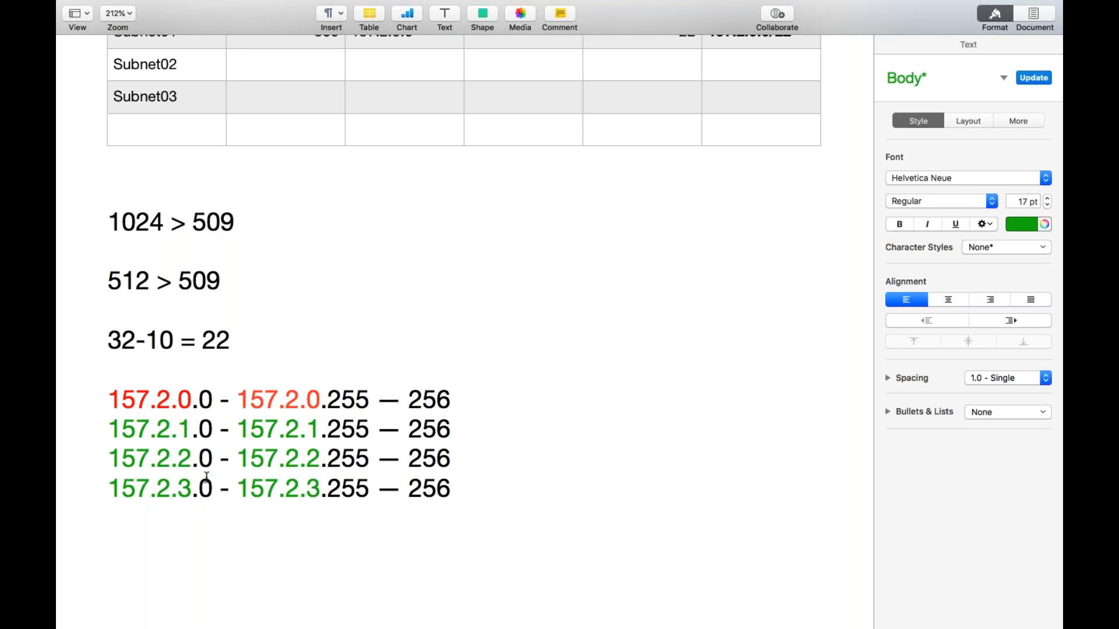
Colour the 157.2.2 prefix blue in both addresses of the third range line.
drag(108, 459, 194, 460)
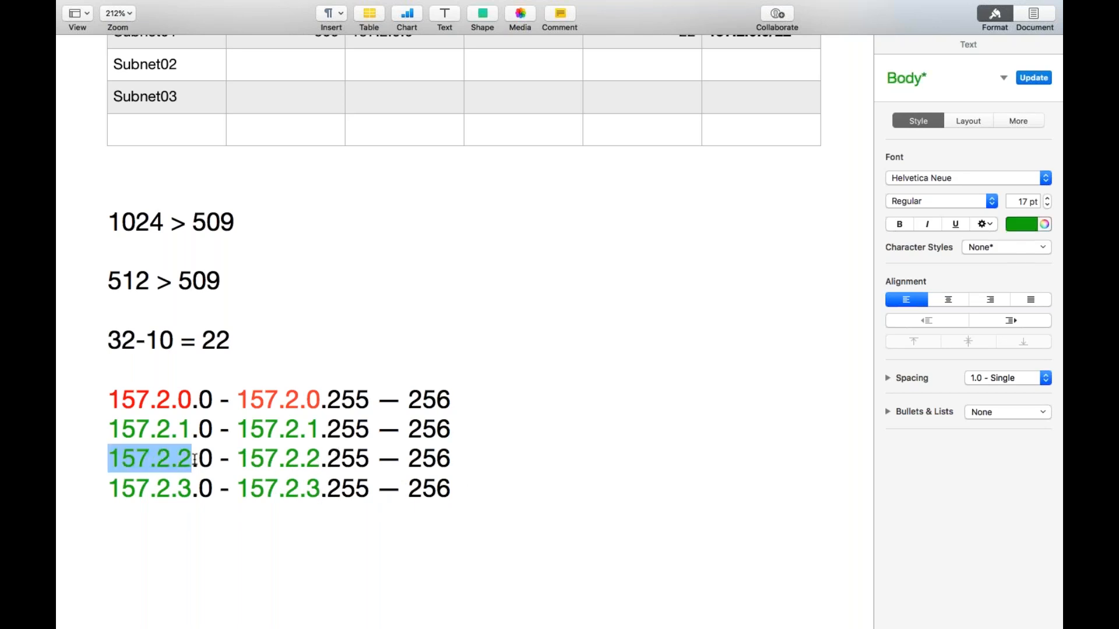
click(1026, 226)
click(967, 256)
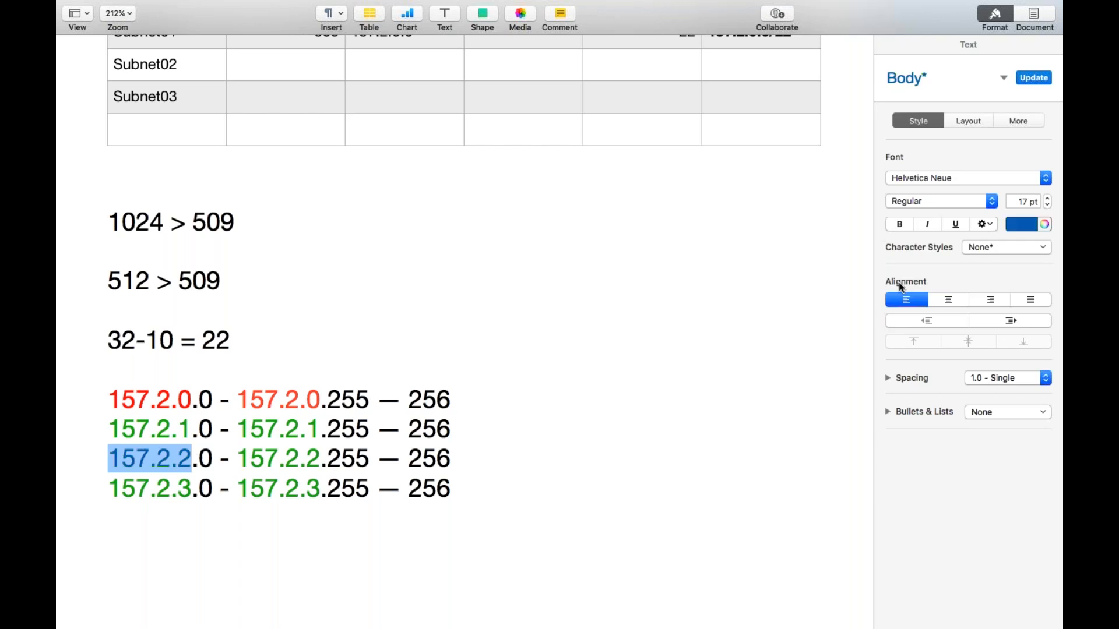
drag(238, 459, 314, 457)
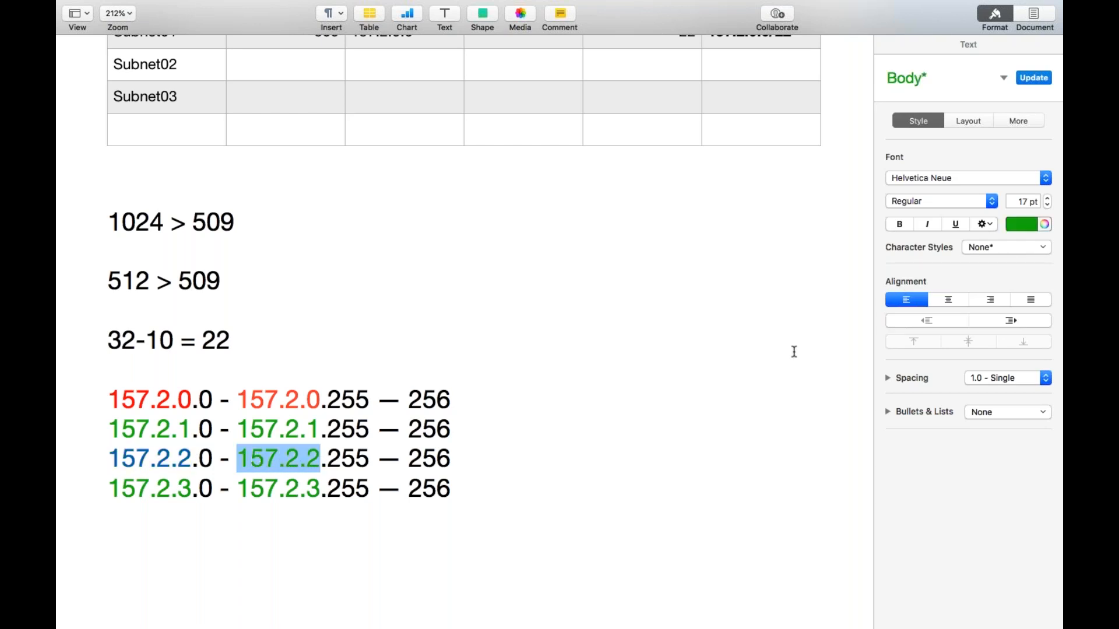
click(1025, 225)
click(904, 282)
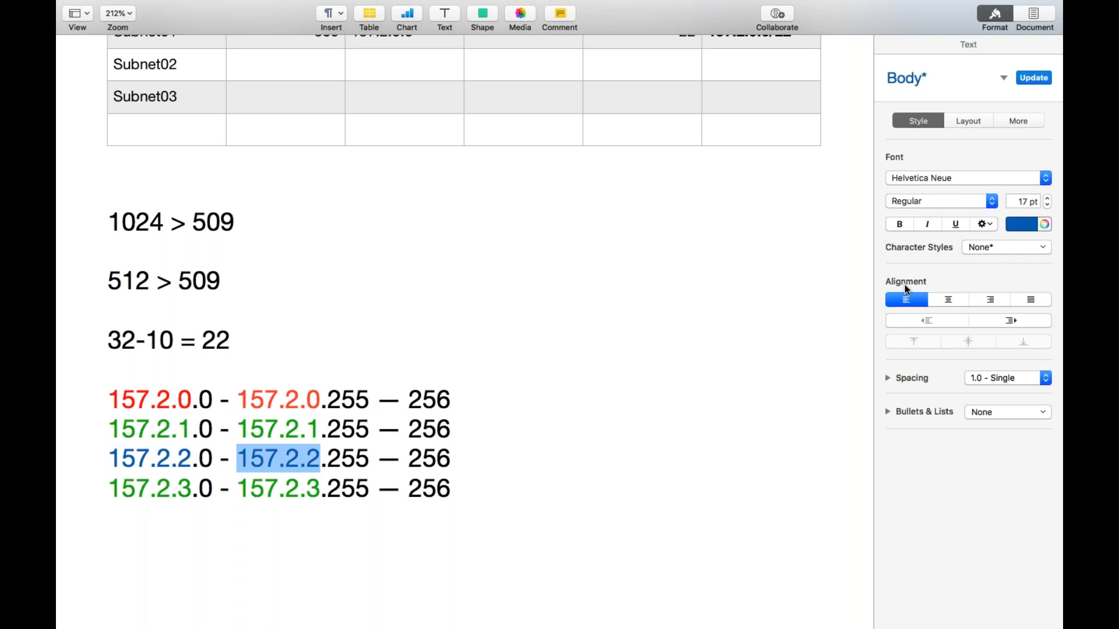
Colour the 157.2.3 prefix blue in both addresses of the fourth range line.
drag(109, 488, 192, 488)
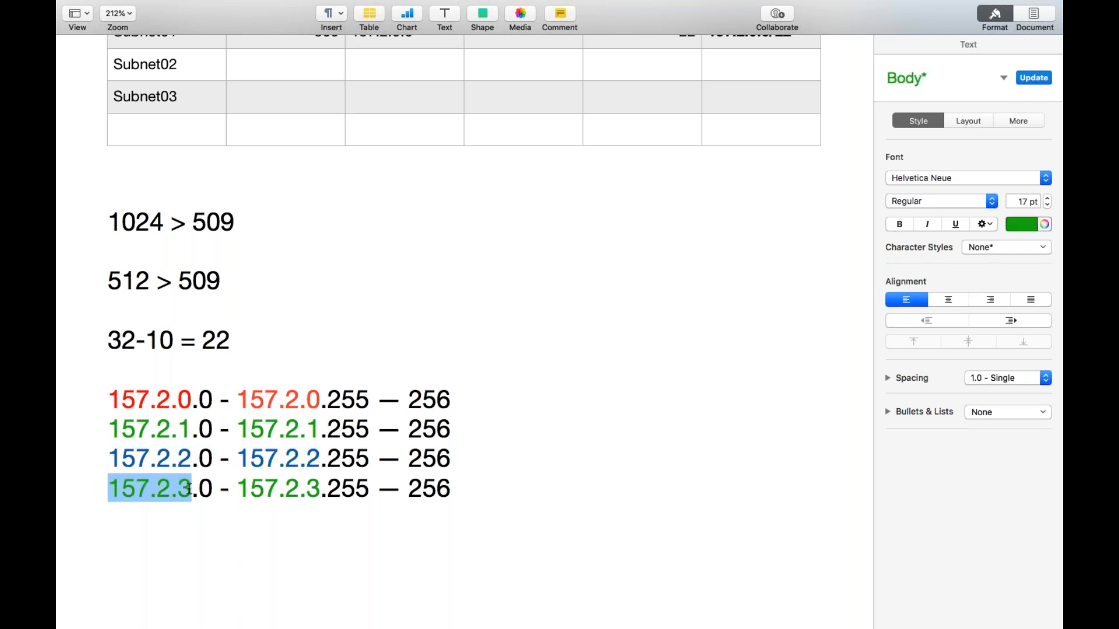
click(1028, 225)
click(902, 281)
drag(237, 488, 319, 488)
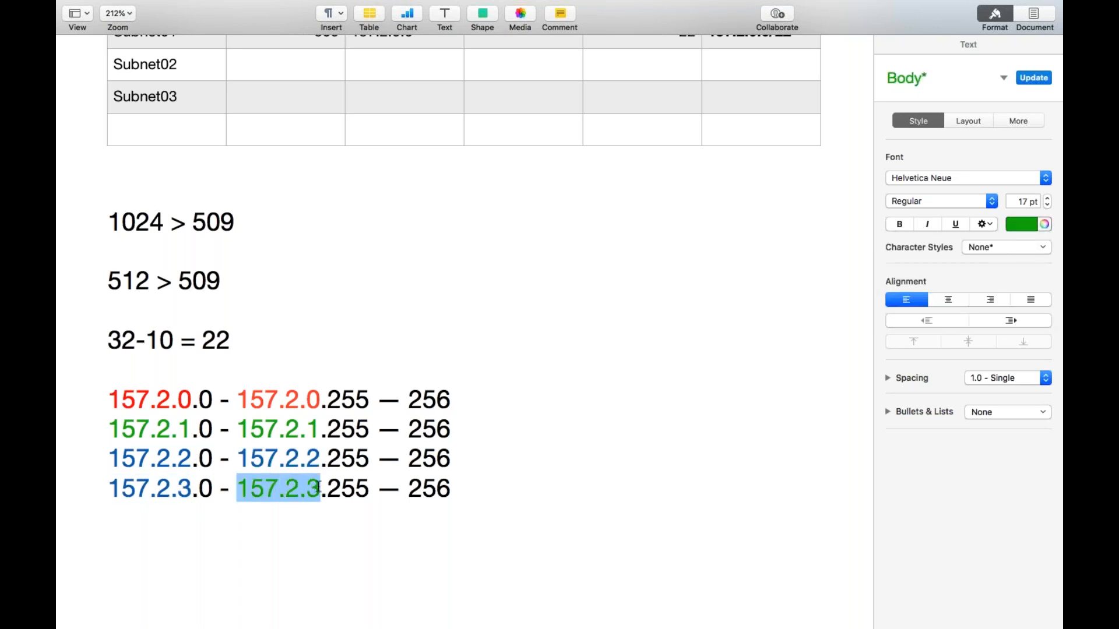
click(1021, 226)
click(905, 282)
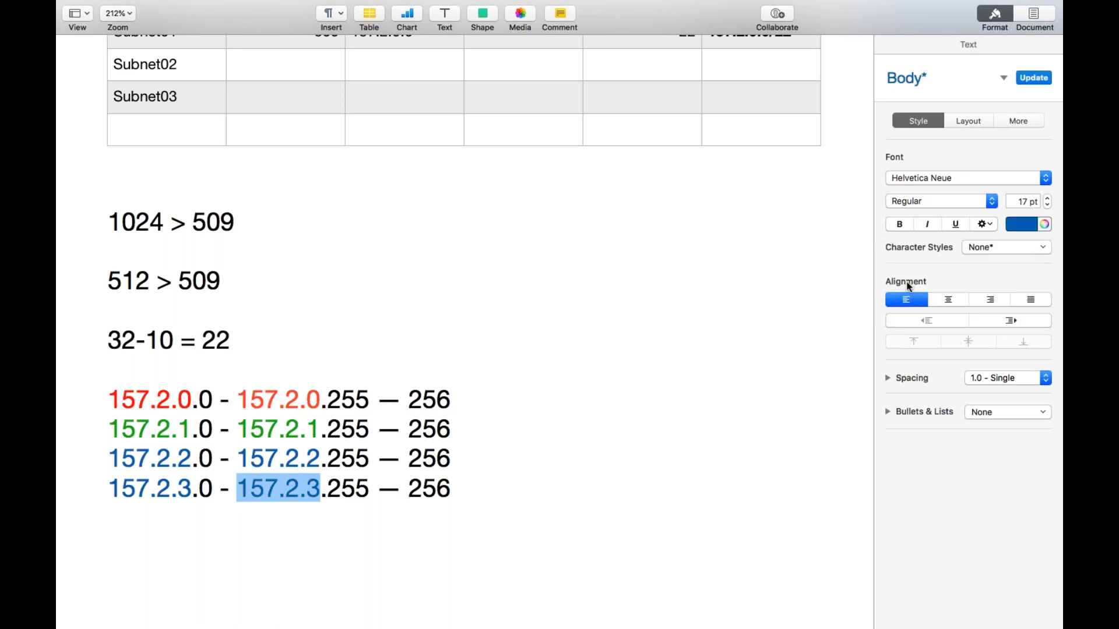
Add the address 157.2.3.255 in bold below the four range lines, separated by a blank line.
click(511, 493)
key(Return)
key(Return)
text(157)
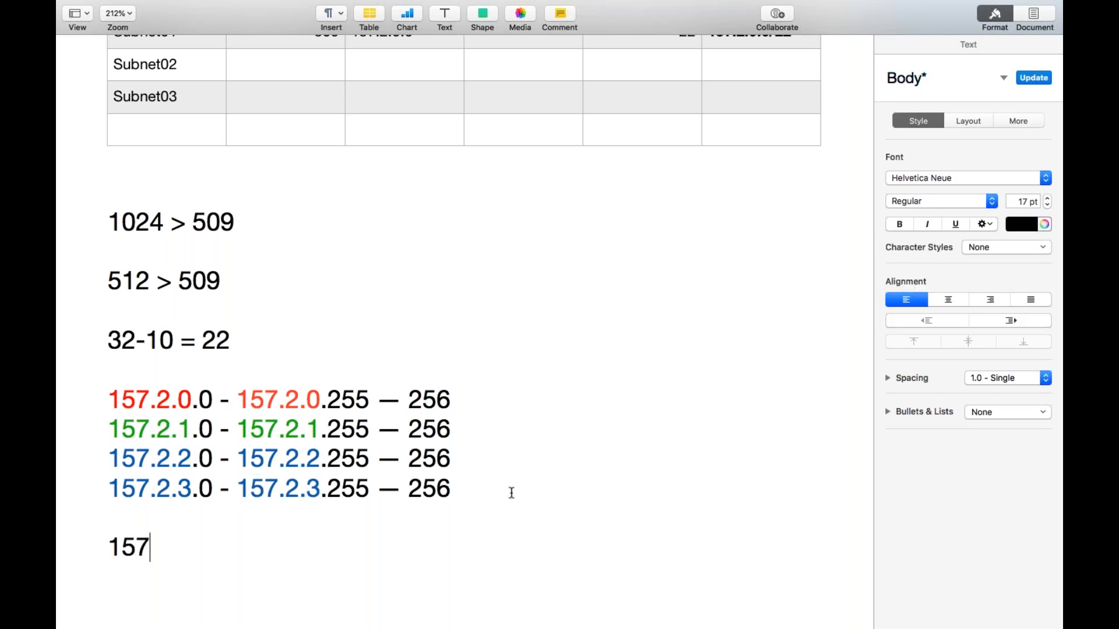
text(.2.3.255)
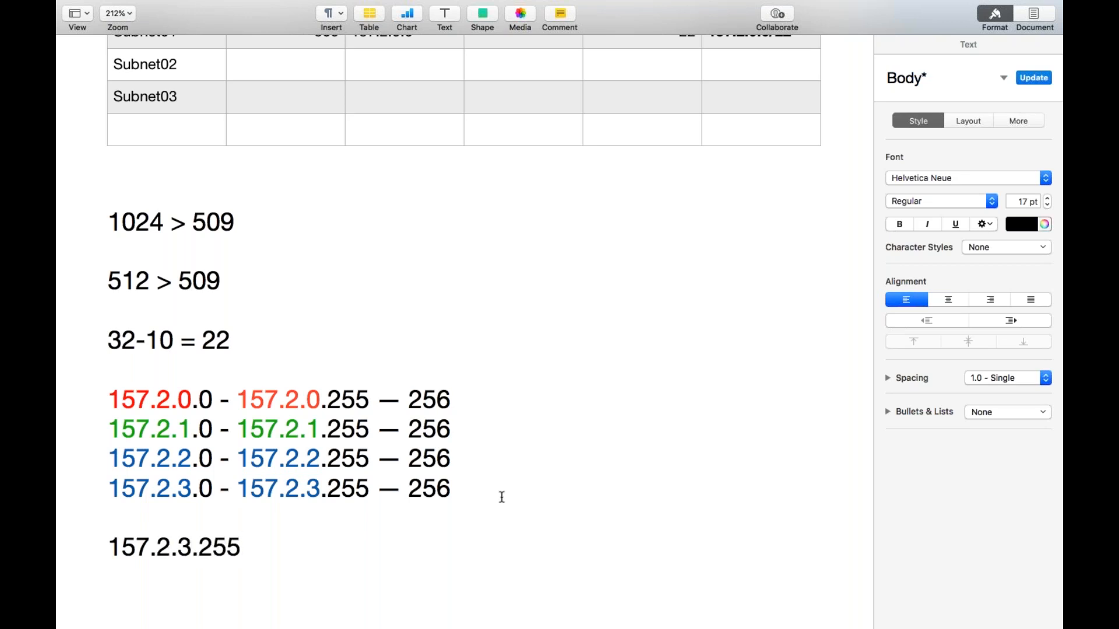
drag(271, 542, 108, 547)
key(super+b)
click(378, 535)
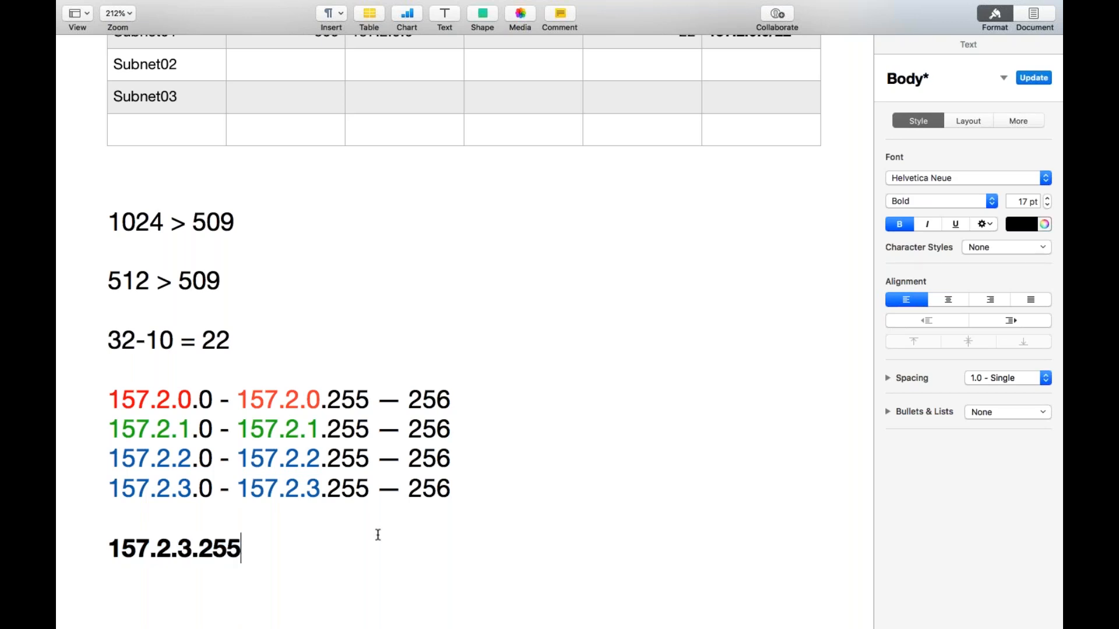
Enter 157.2.3.255 as the Last IP of Subnet01 in the table.
scroll(428, 467, up, 1)
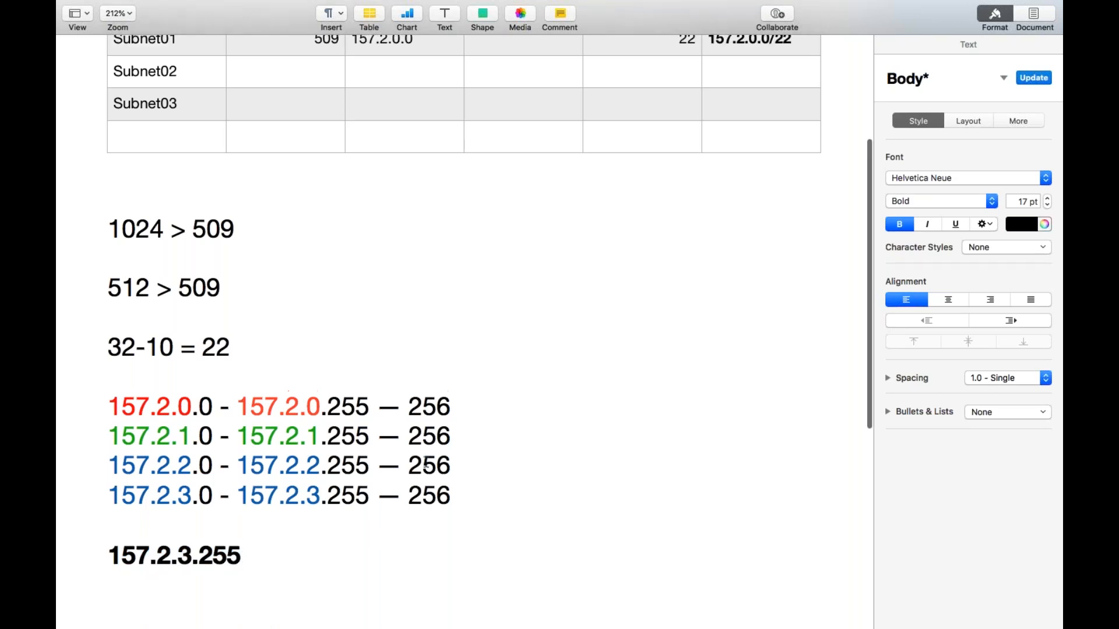
scroll(427, 466, up, 3)
click(507, 139)
click(482, 145)
text(157)
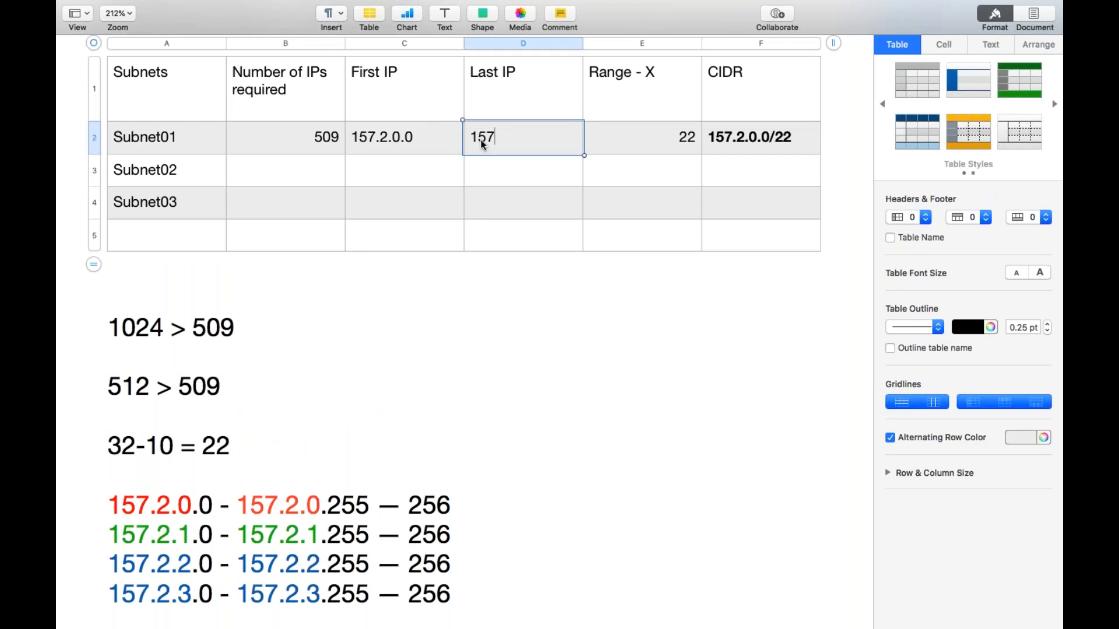
text(.2.3.255)
click(567, 284)
Enter 312 as the number of IPs required for Subnet02.
click(268, 171)
click(269, 171)
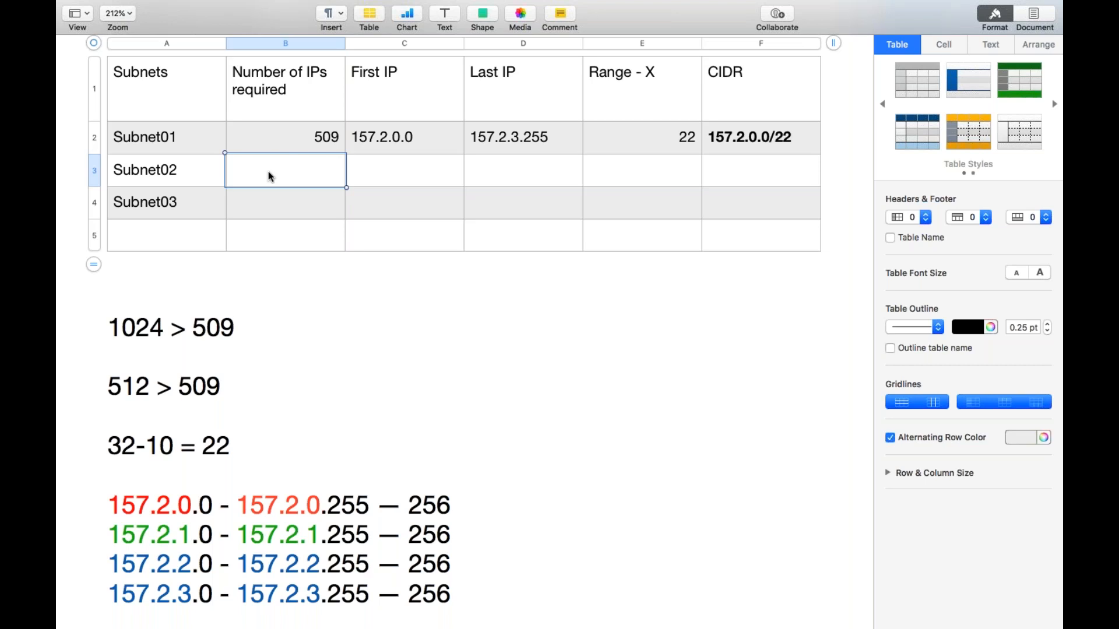
text(312)
click(471, 235)
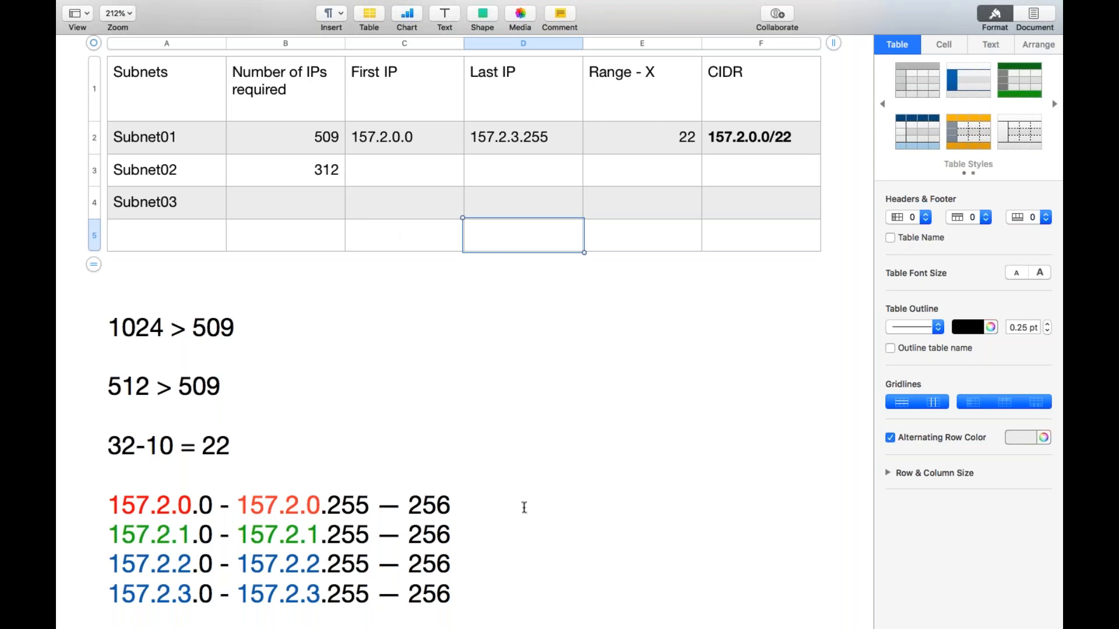
Add the lines "512 -" and "32-9 = 23" below the bold 157.2.3.255 address, after a blank line.
scroll(524, 507, down, 5)
click(291, 501)
key(Return)
key(Return)
text(512 )
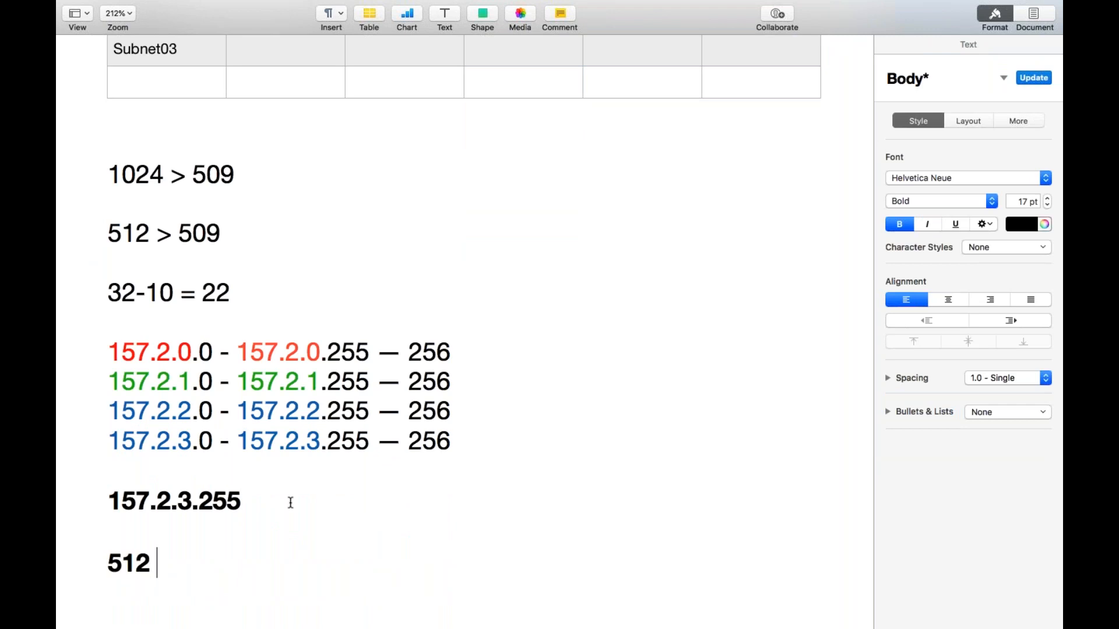
text(-)
key(Return)
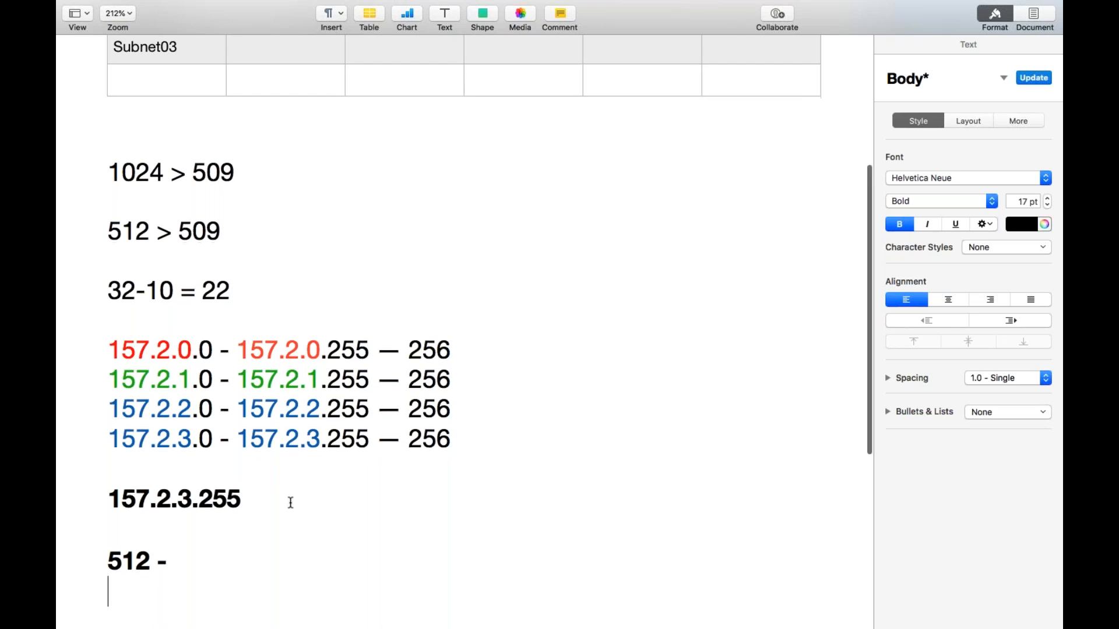
text(32-9 = )
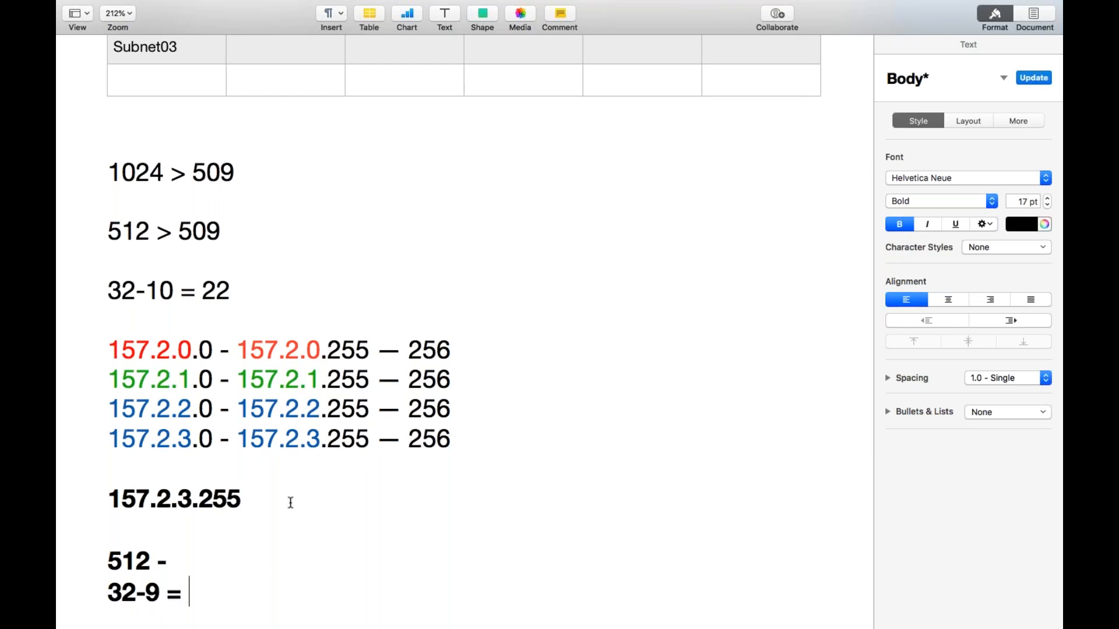
text(23)
Enter 23 as the Range - X value of Subnet02 in the table.
scroll(342, 391, up, 1)
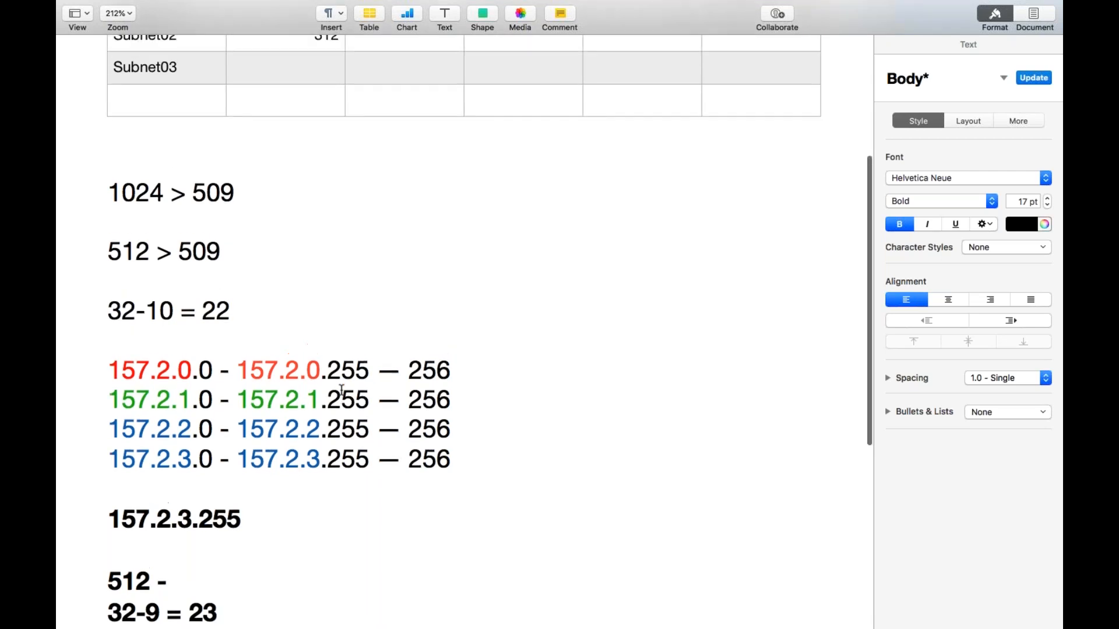
scroll(342, 391, down, 3)
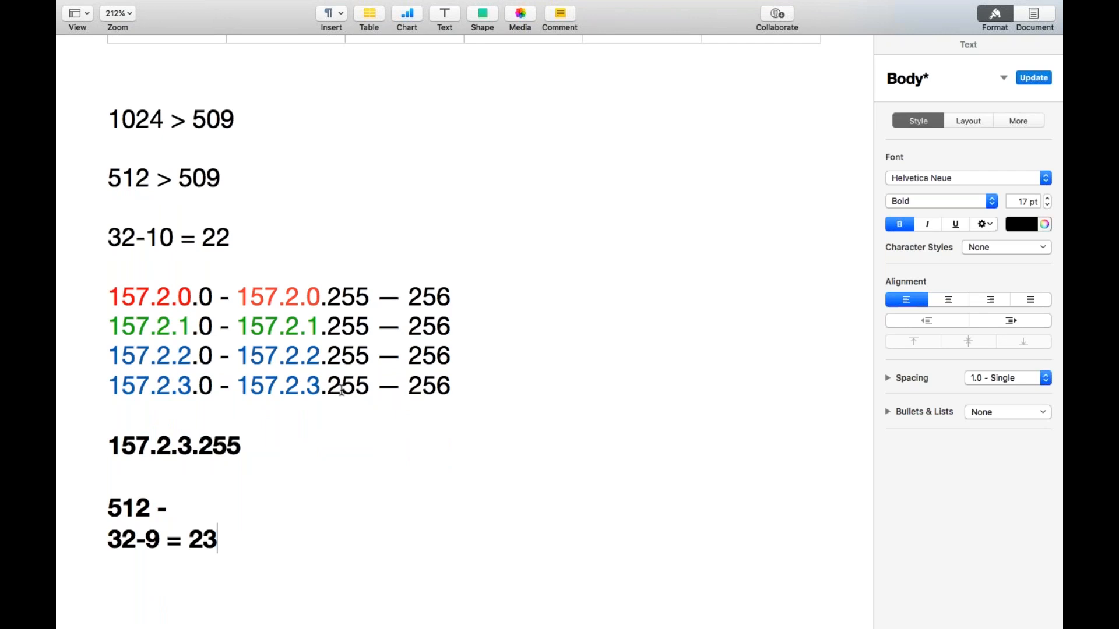
scroll(342, 391, up, 2)
scroll(342, 390, up, 5)
click(650, 207)
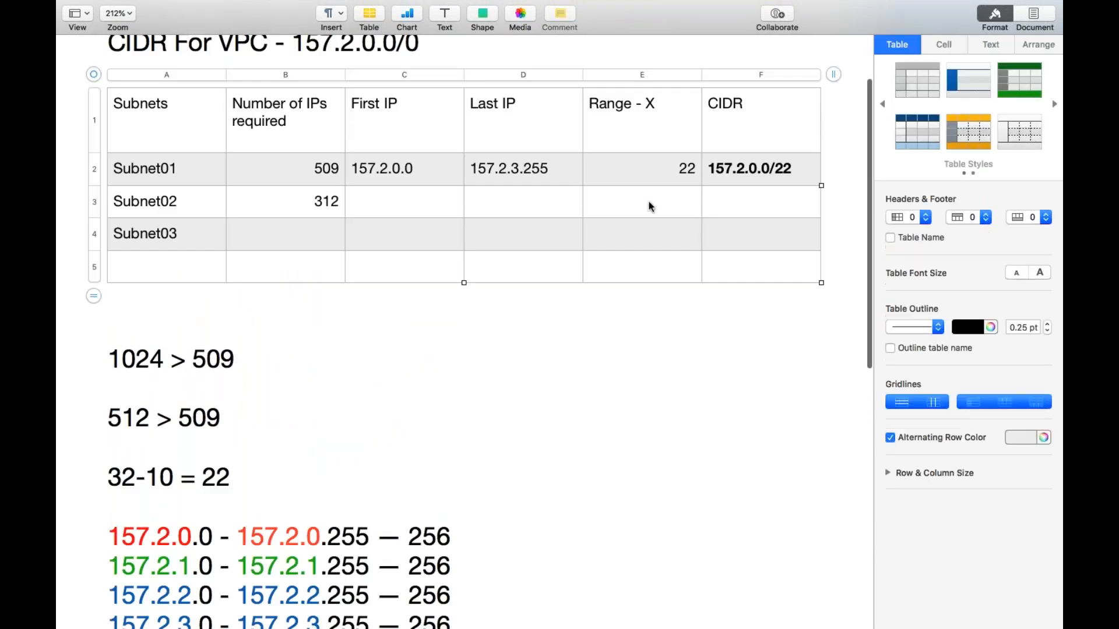
click(651, 206)
text(23)
click(459, 236)
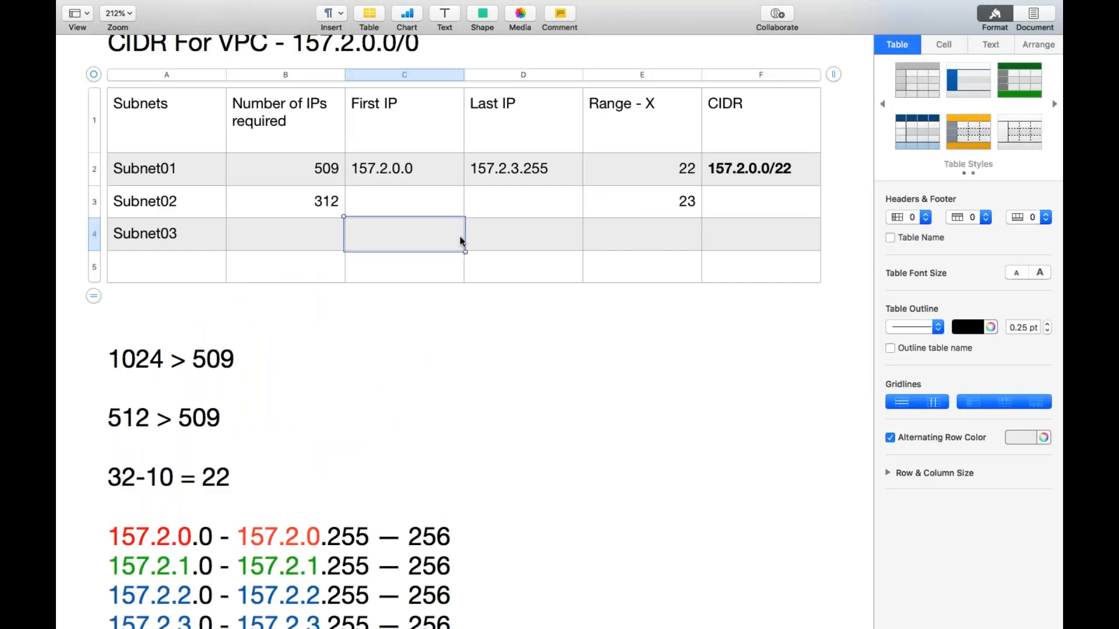
Enter 157.2.4.0 as the First IP of Subnet02.
click(402, 204)
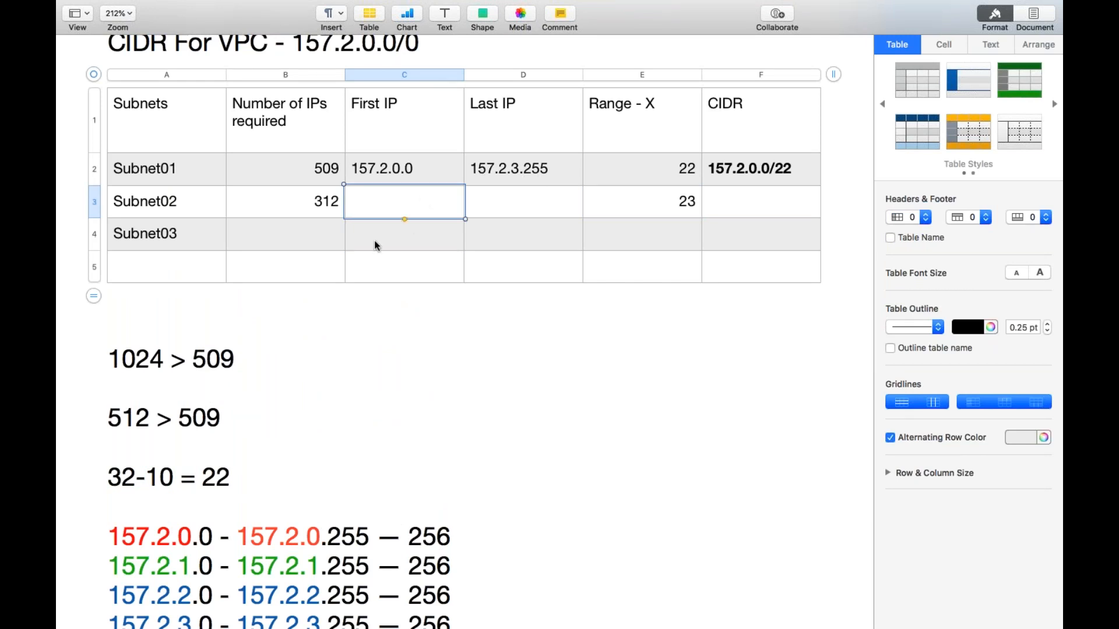
text(157)
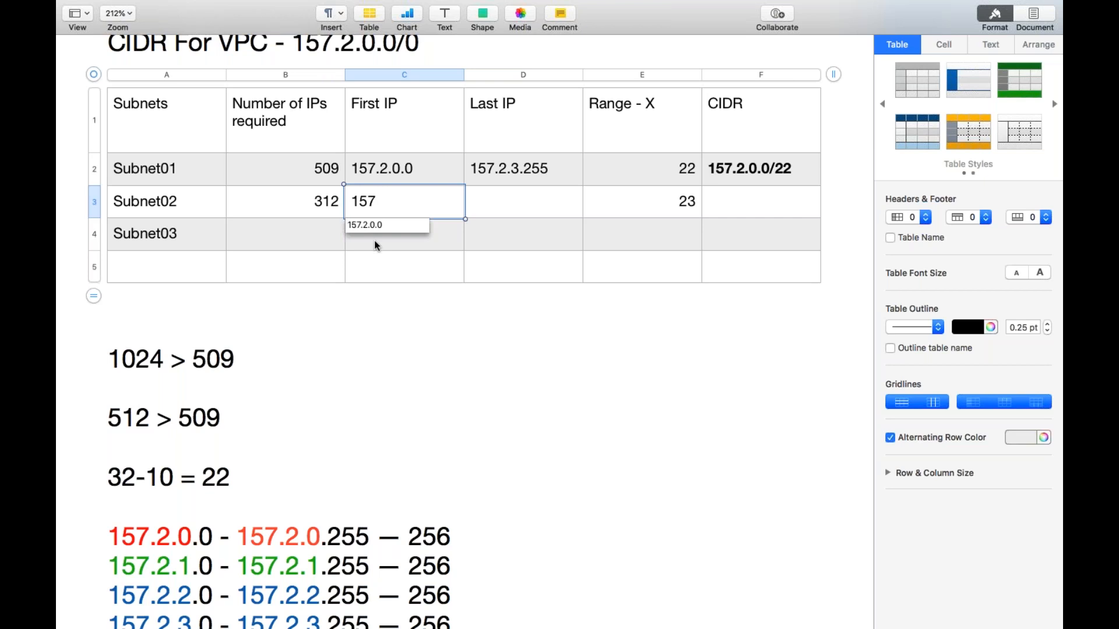
text(.2.0.0)
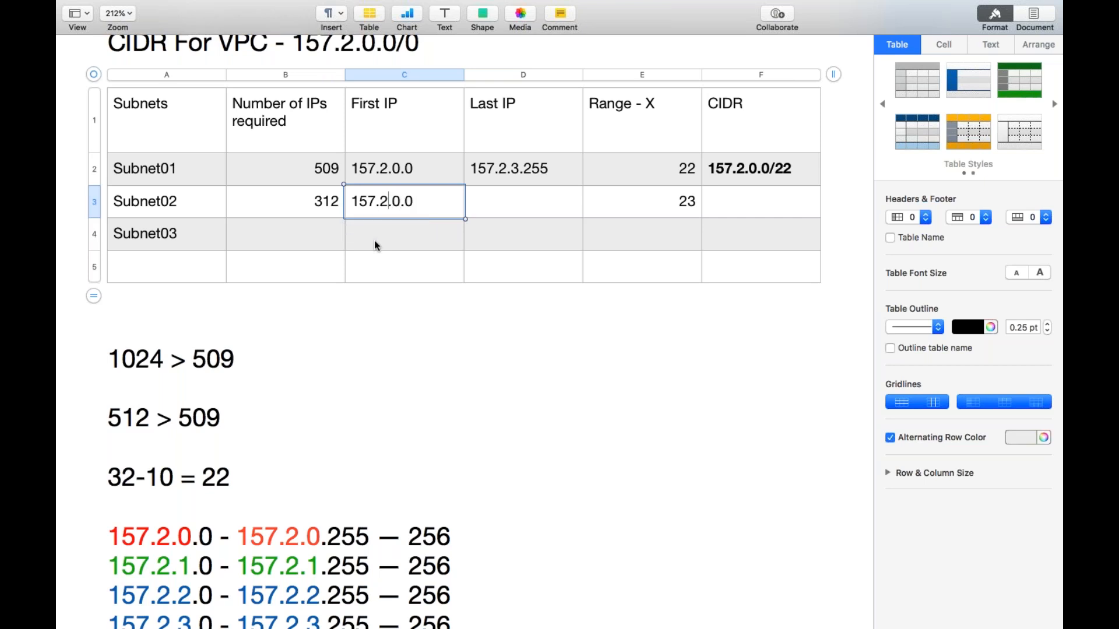
key(BackSpace)
text(4)
click(501, 215)
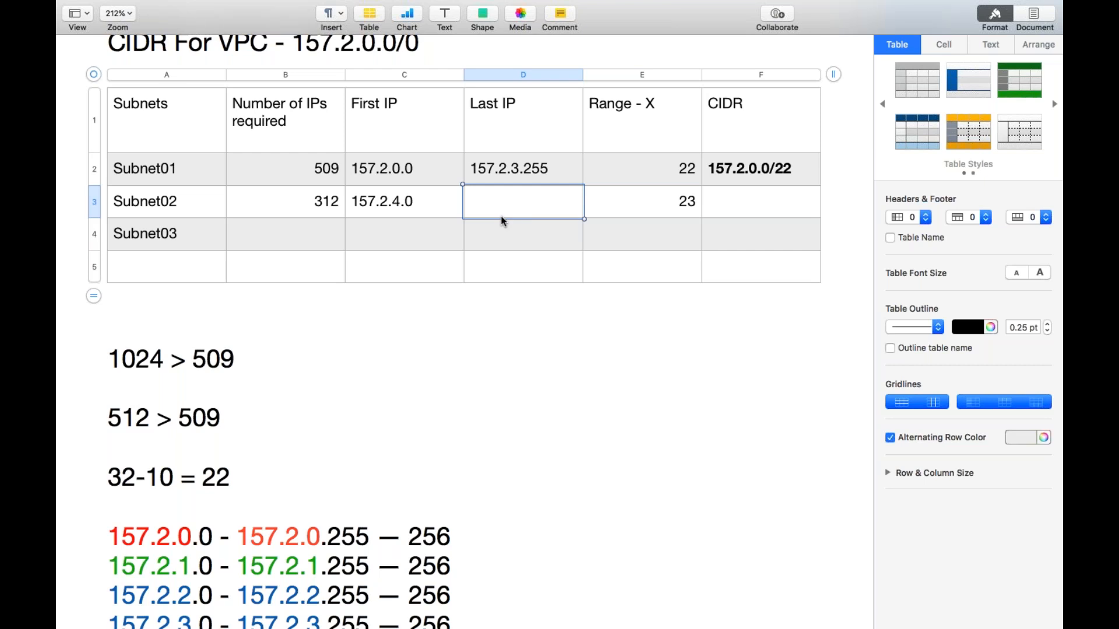
Enter 157.2.4.0/23 as the CIDR of Subnet02 and make it bold.
click(735, 190)
text(157)
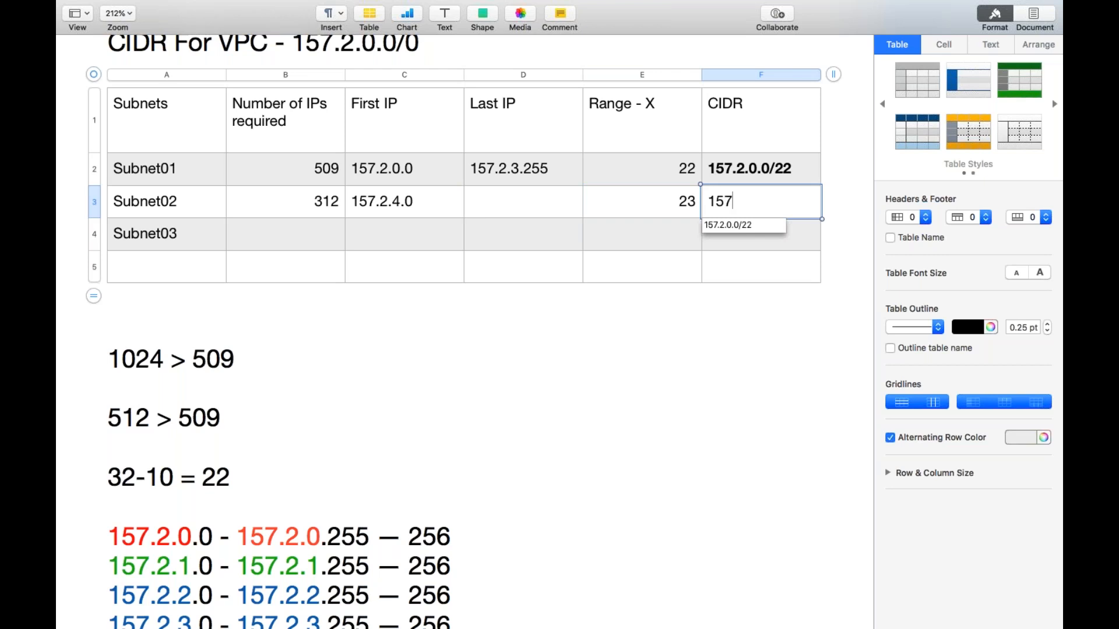
text(.2.4.0/23)
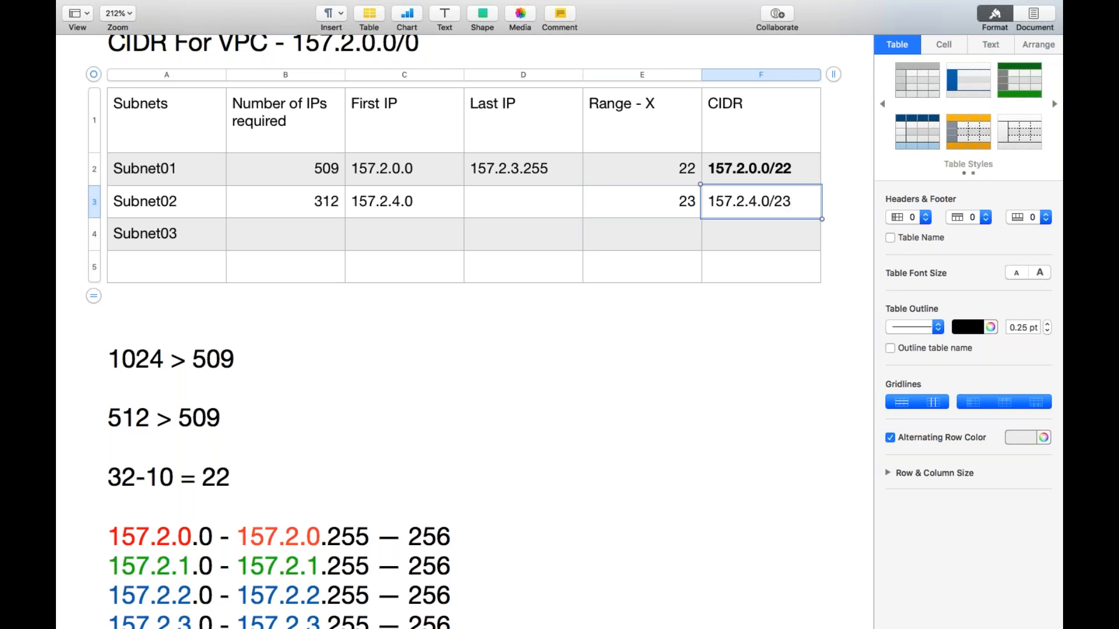
drag(797, 198, 709, 201)
text(157.2.1.0 - 157.2.1.255 — 256)
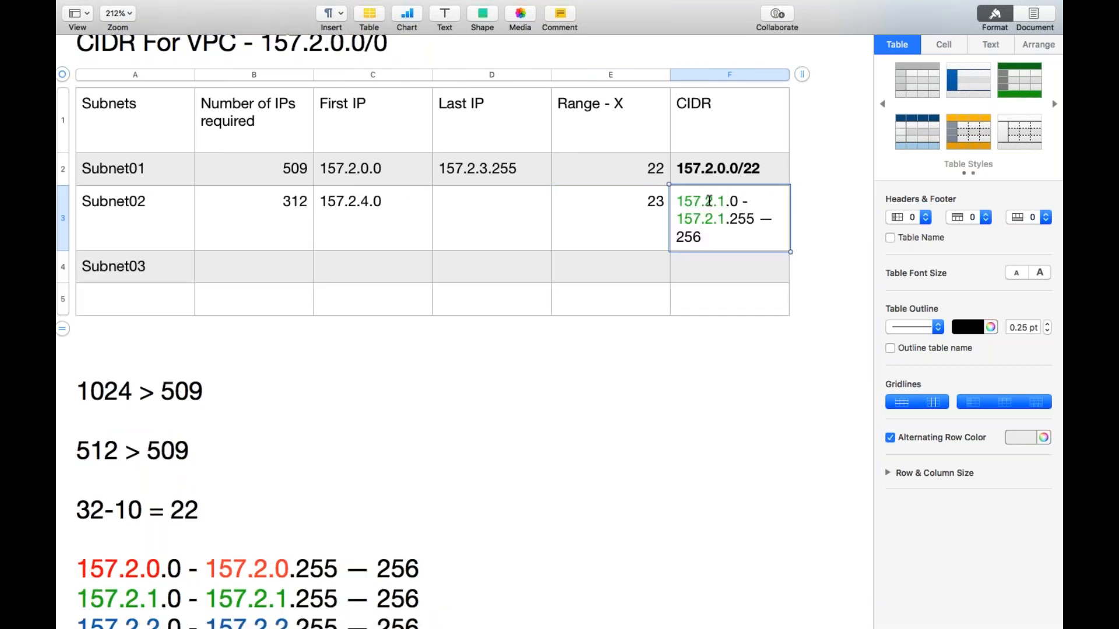
key(super+z)
key(super+b)
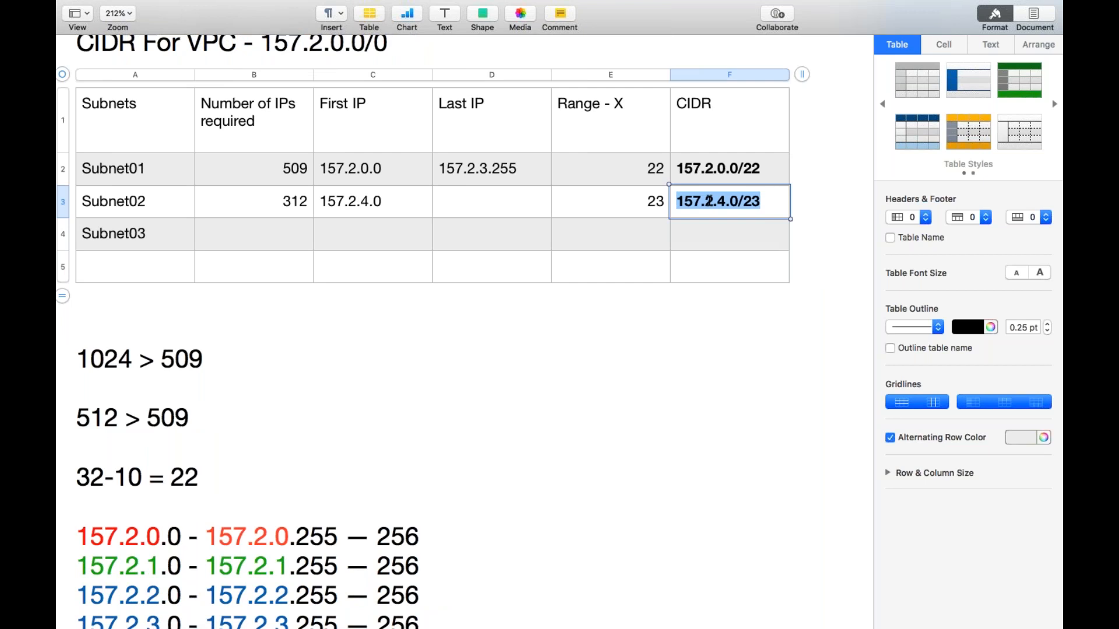
Enter 59 as the number of IPs required for Subnet03.
click(289, 240)
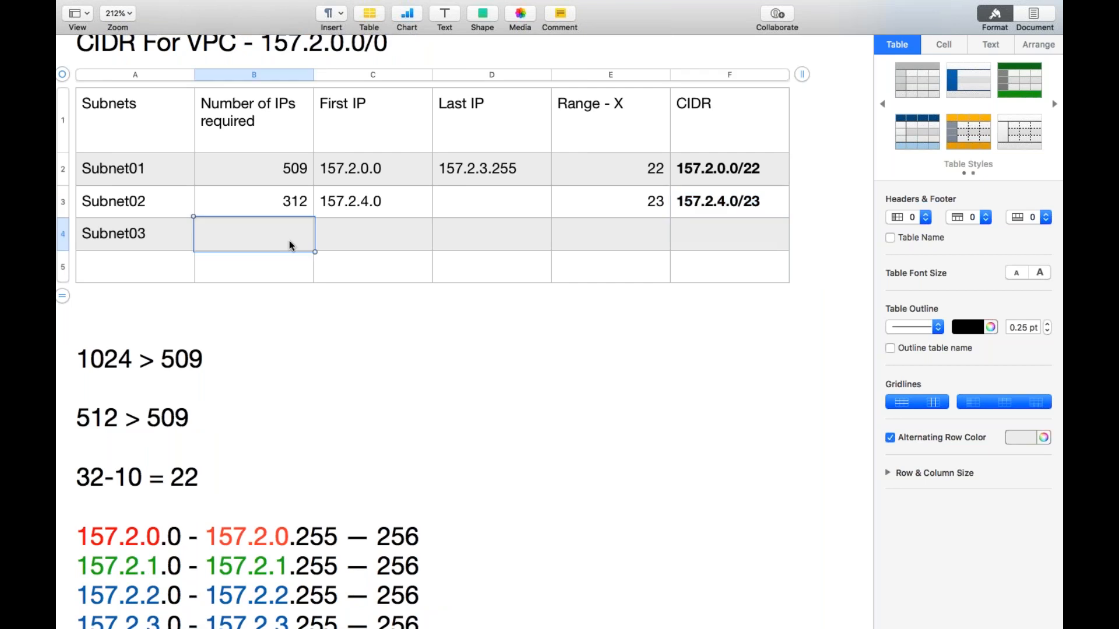
text(59)
click(415, 242)
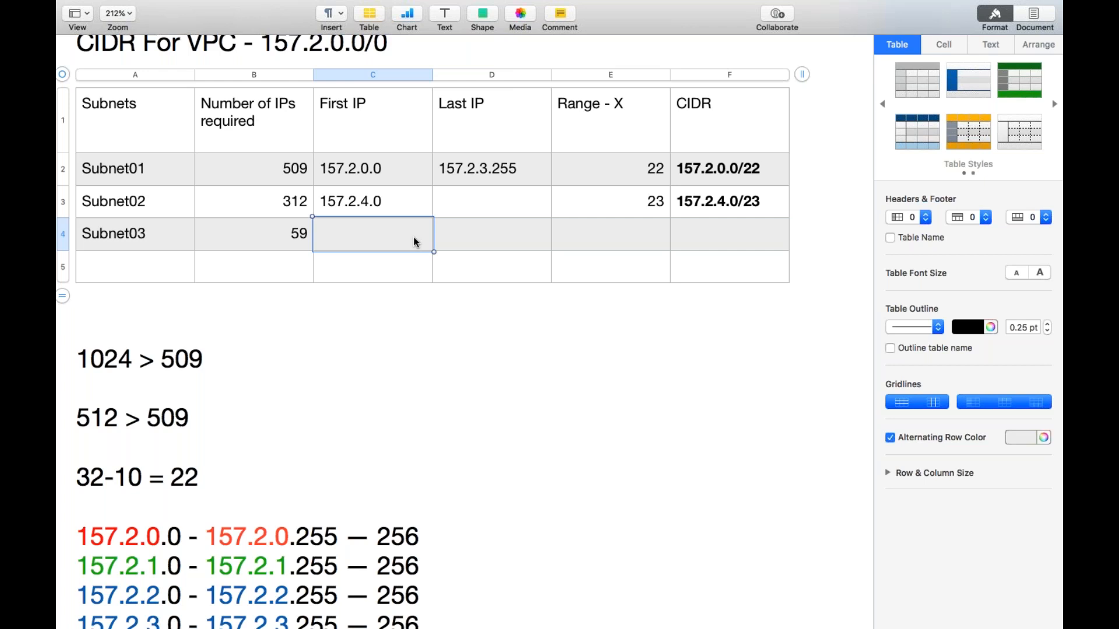
Add the note "64 =" below the "32-9 = 23" line, followed by the value 26.
scroll(415, 241, down, 10)
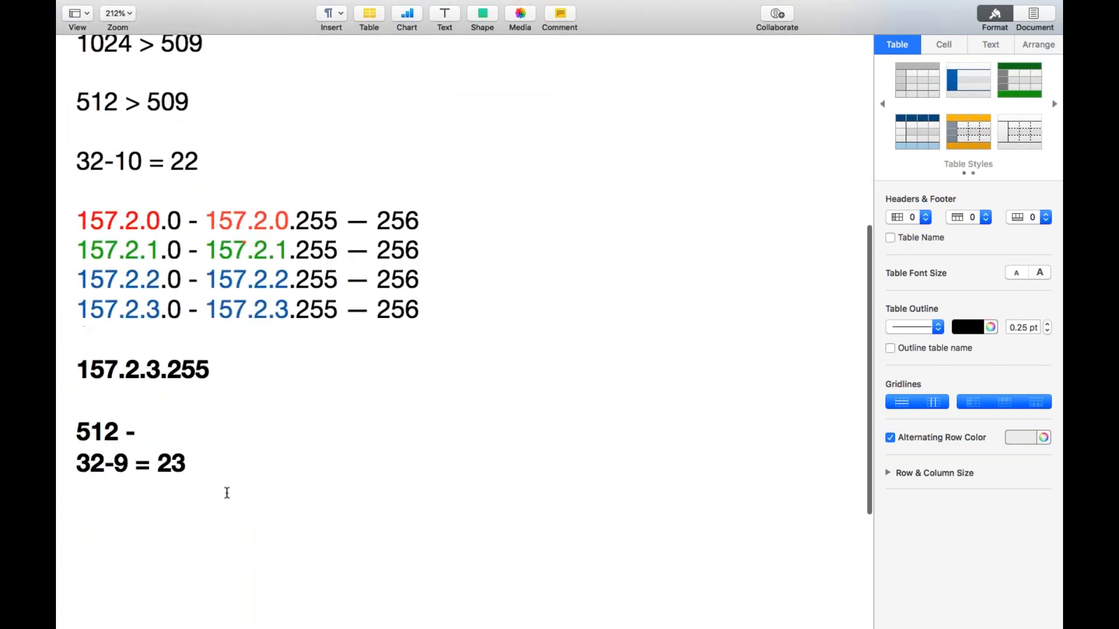
click(226, 493)
text(64 =)
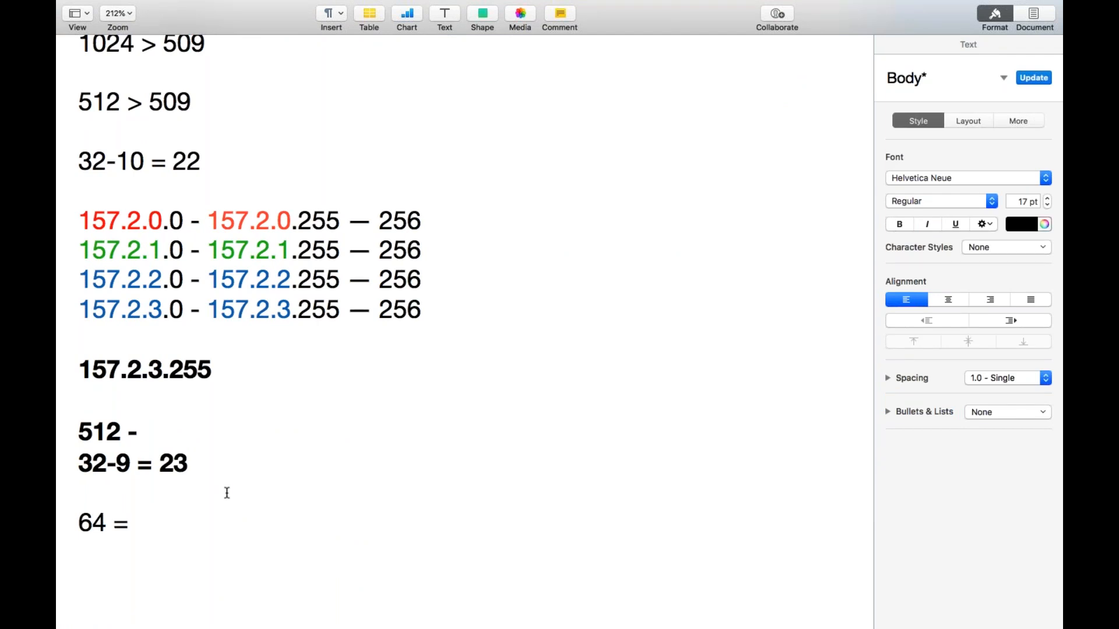
key(Return)
key(Return)
text(26)
Enter 26 as the Range - X value of Subnet03 in the table.
scroll(407, 256, up, 10)
click(635, 216)
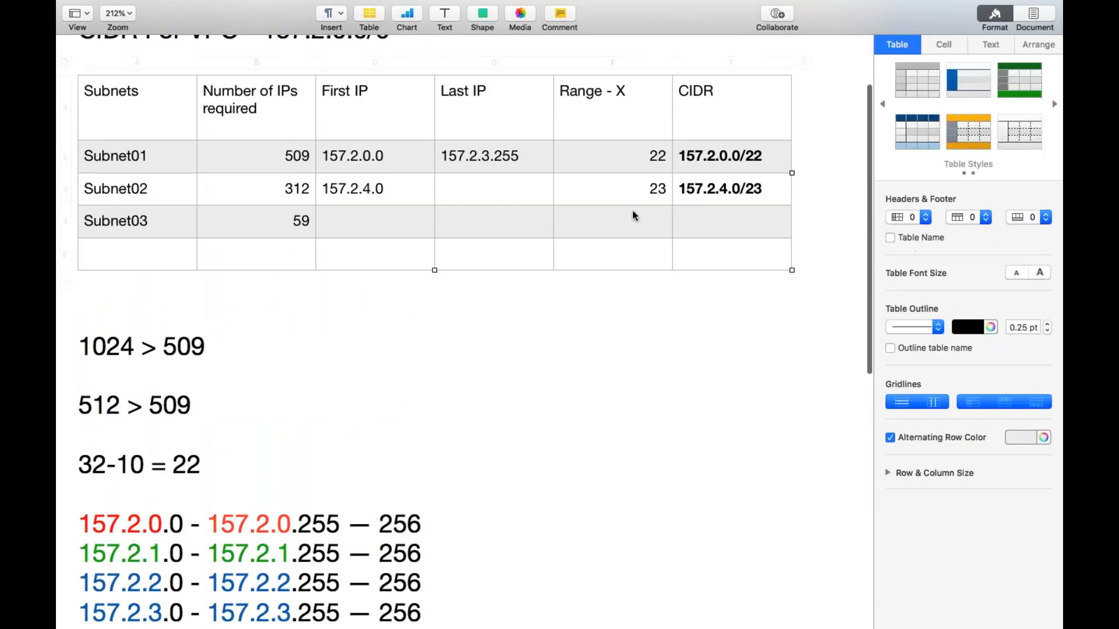
click(626, 222)
text(26)
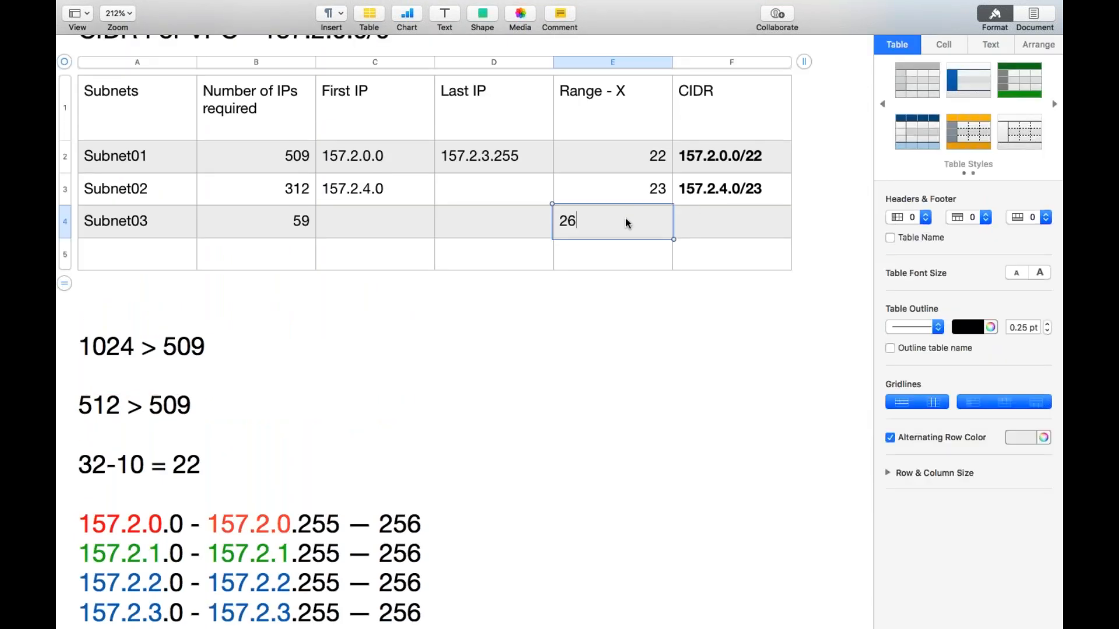
click(382, 220)
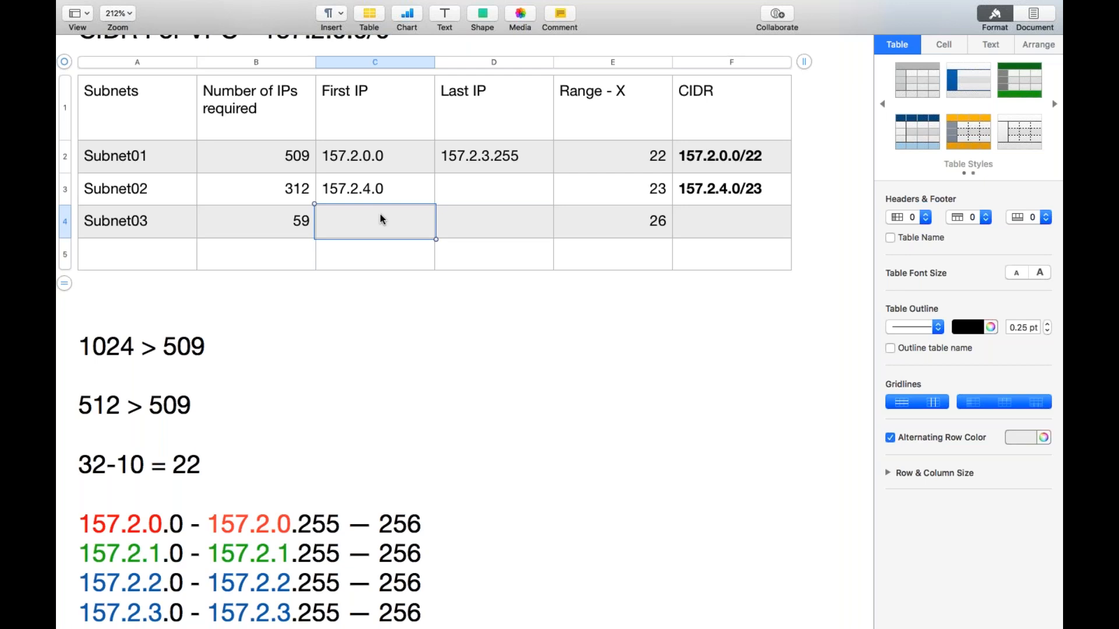
Add a new line reading "157.2.4.0 -" below the bold 157.2.3.255 note, separated by a blank line.
scroll(381, 220, down, 5)
click(264, 522)
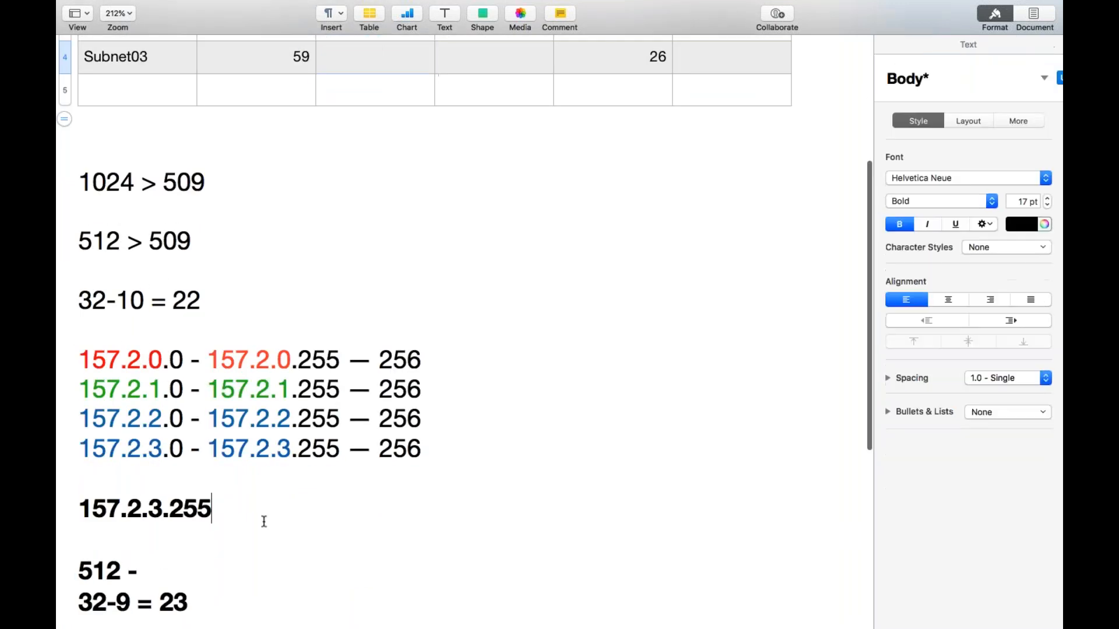
key(Return)
key(Return)
text(157.2.4.0 -)
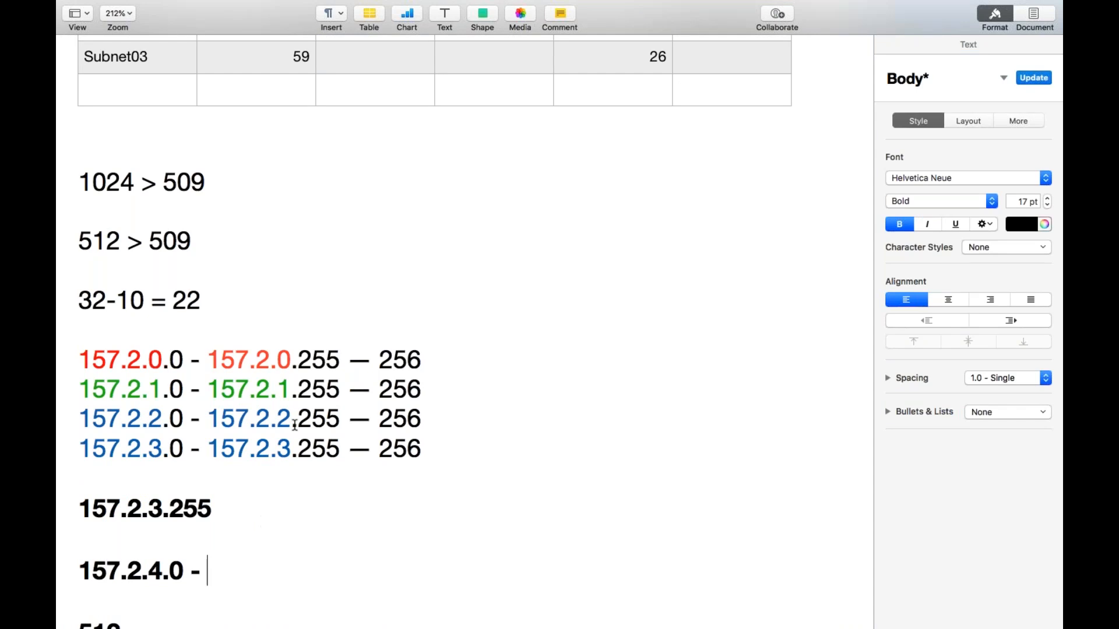
Copy the 157.2.2.0 and 157.2.3.0 range lines and paste them over the "157.2.4.0 -" line.
scroll(293, 427, up, 5)
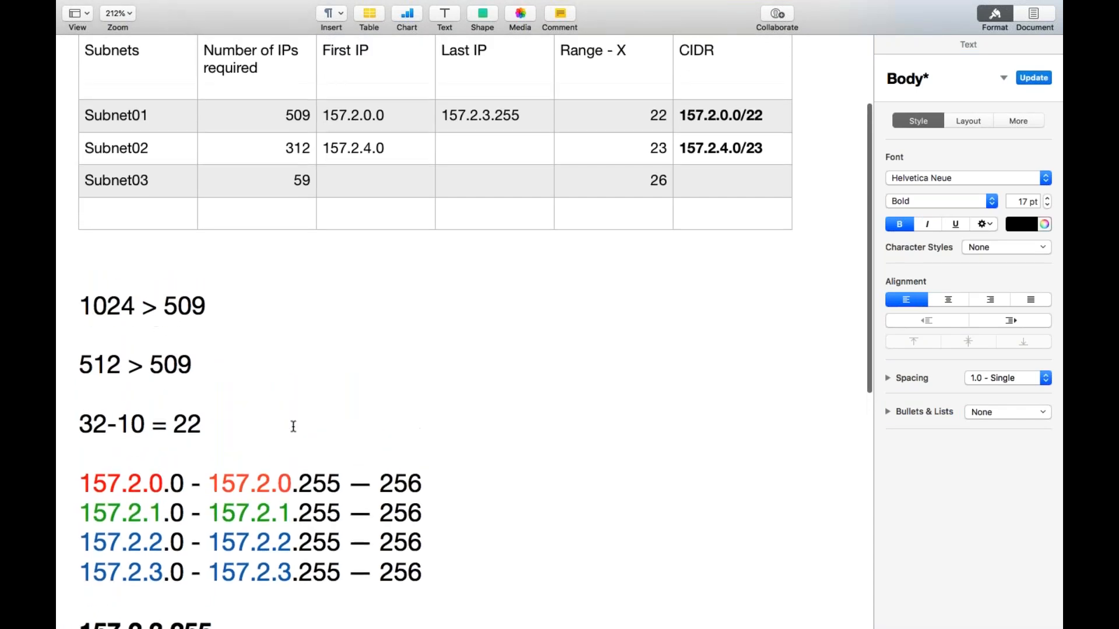
scroll(294, 427, down, 3)
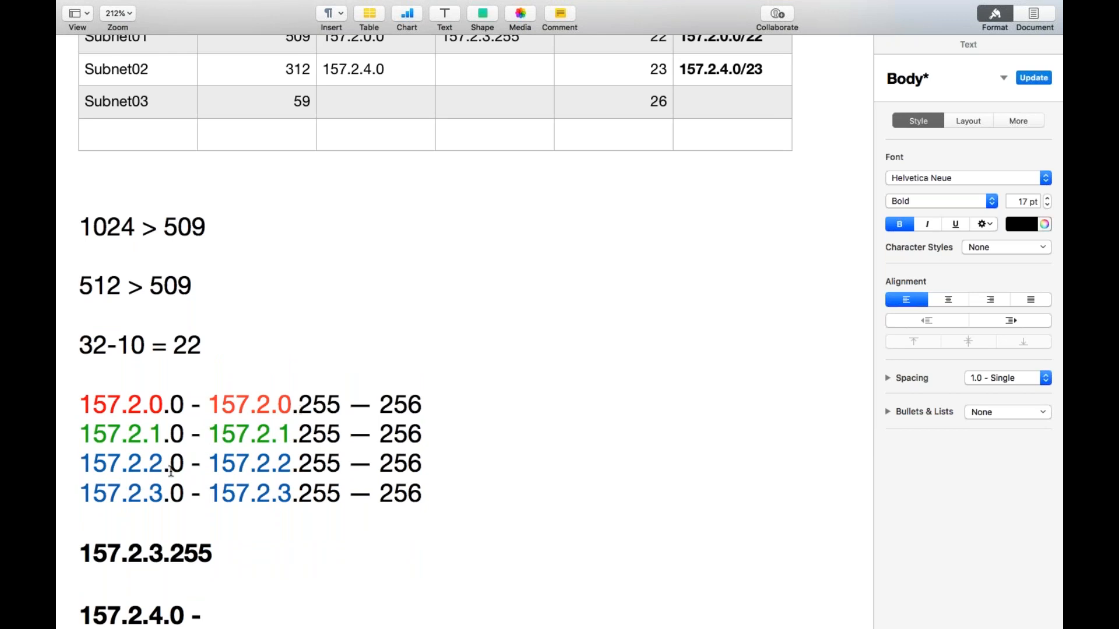
drag(82, 463, 433, 485)
key(cmd+c)
scroll(297, 529, down, 2)
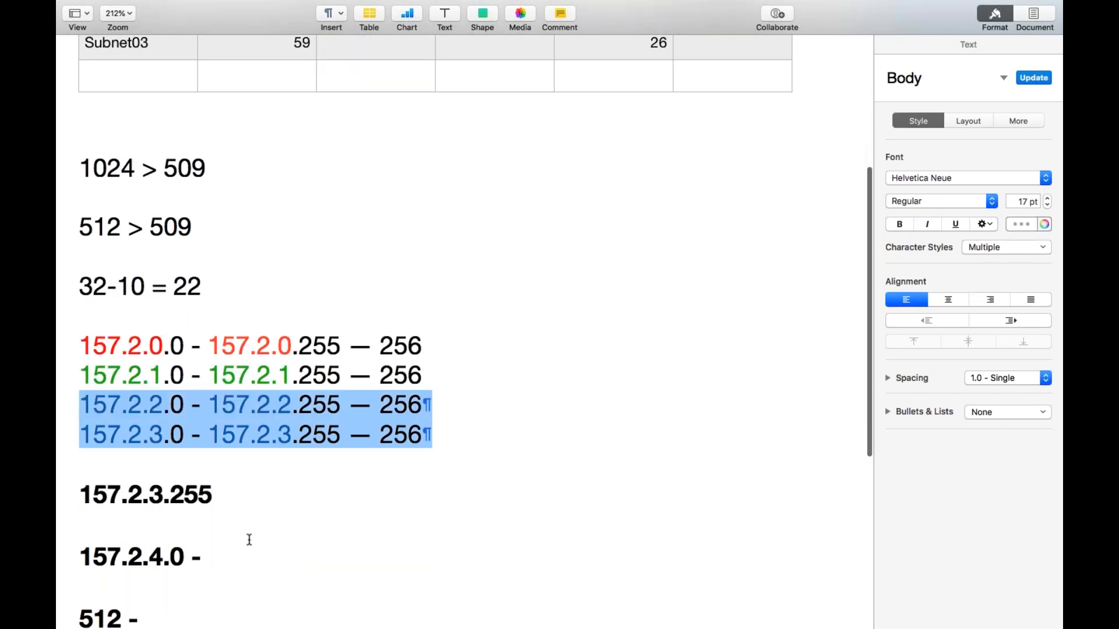
drag(210, 556, 78, 555)
key(cmd+v)
Edit the first pasted range line to read 157.2.4.0 - 157.2.4.255.
click(144, 530)
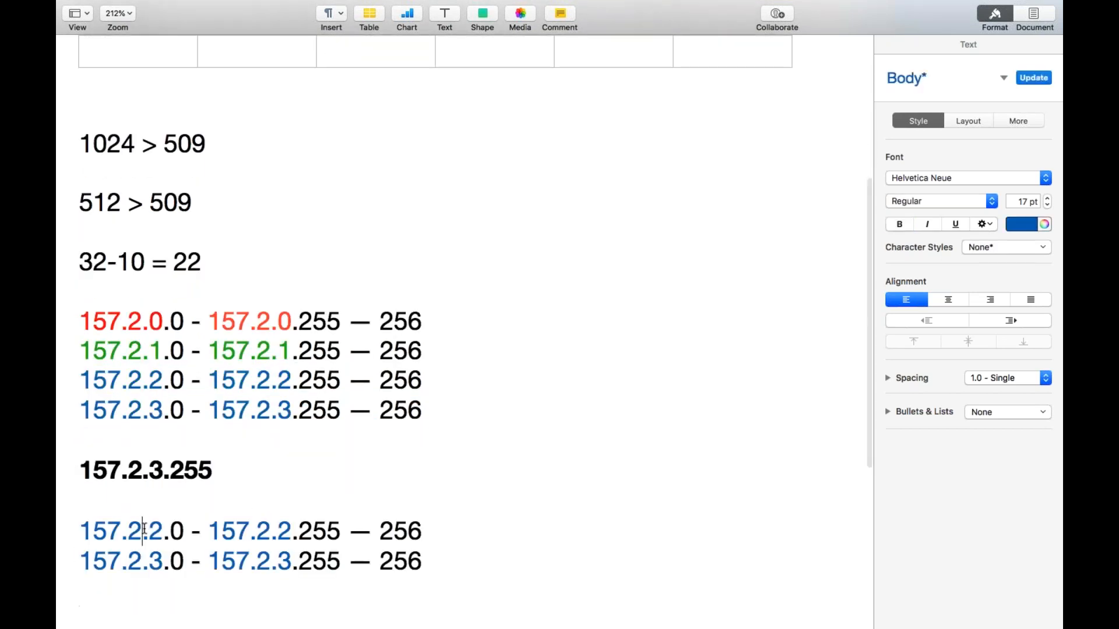
key(BackSpace)
text(4)
key(BackSpace)
text(2)
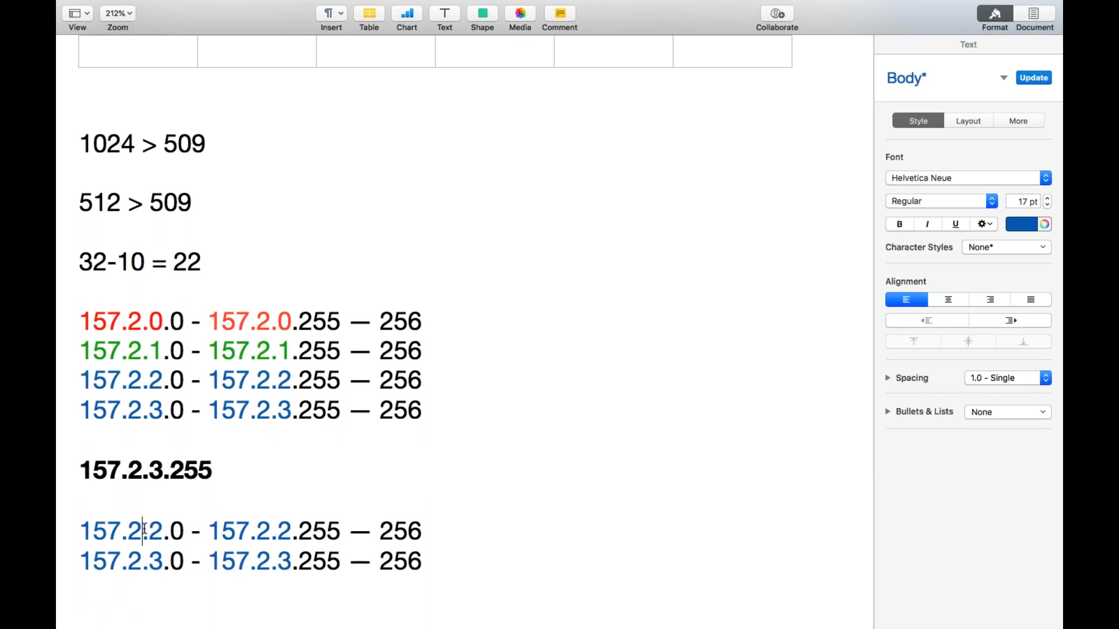
click(163, 537)
key(BackSpace)
text(4)
click(293, 536)
key(BackSpace)
text(4)
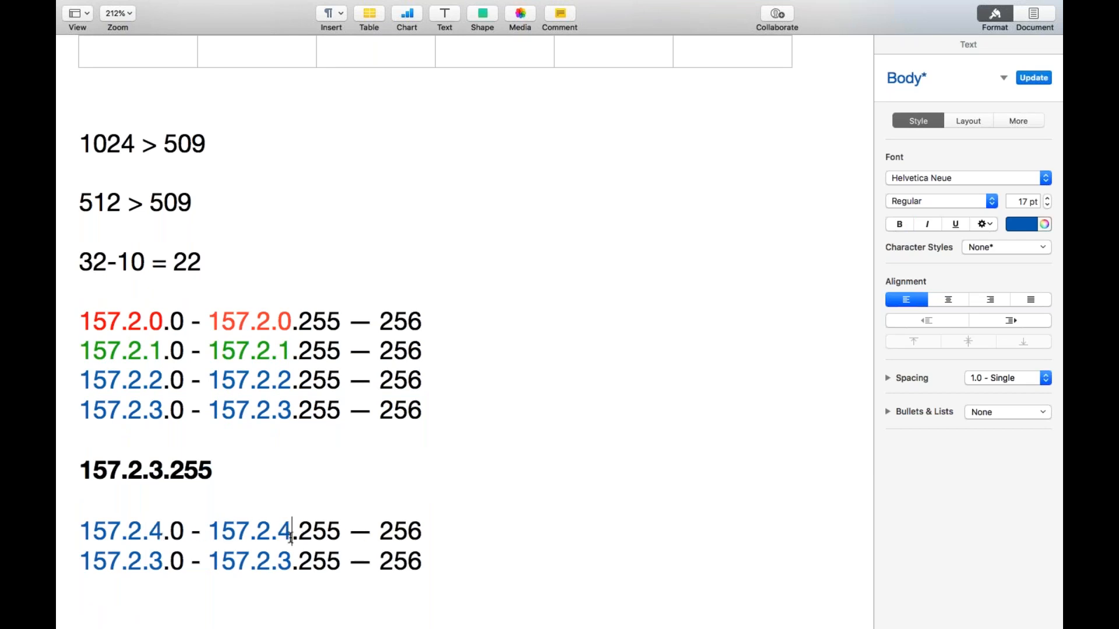
Edit the second pasted range line to read 157.2.5.0 - 157.2.5.255.
click(163, 562)
key(BackSpace)
text(5)
click(293, 562)
key(BackSpace)
text(5)
click(350, 604)
Enter 157.2.5.255, the end of the second Subnet02 range, as the Last IP of Subnet02 in the table.
scroll(321, 577, down, 3)
drag(208, 478, 346, 478)
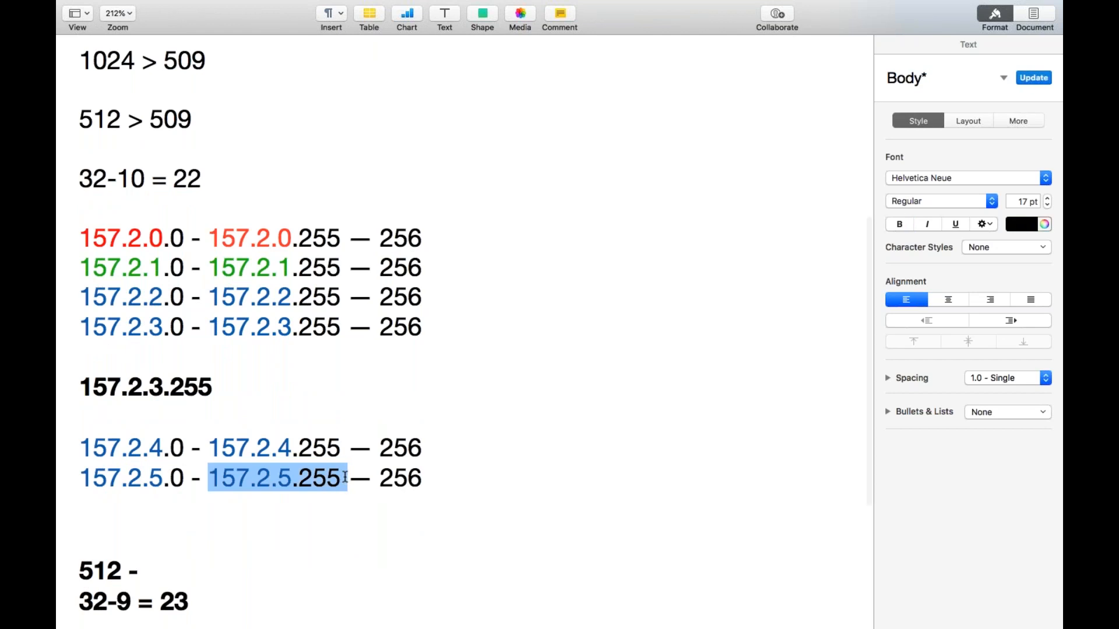
scroll(379, 481, up, 5)
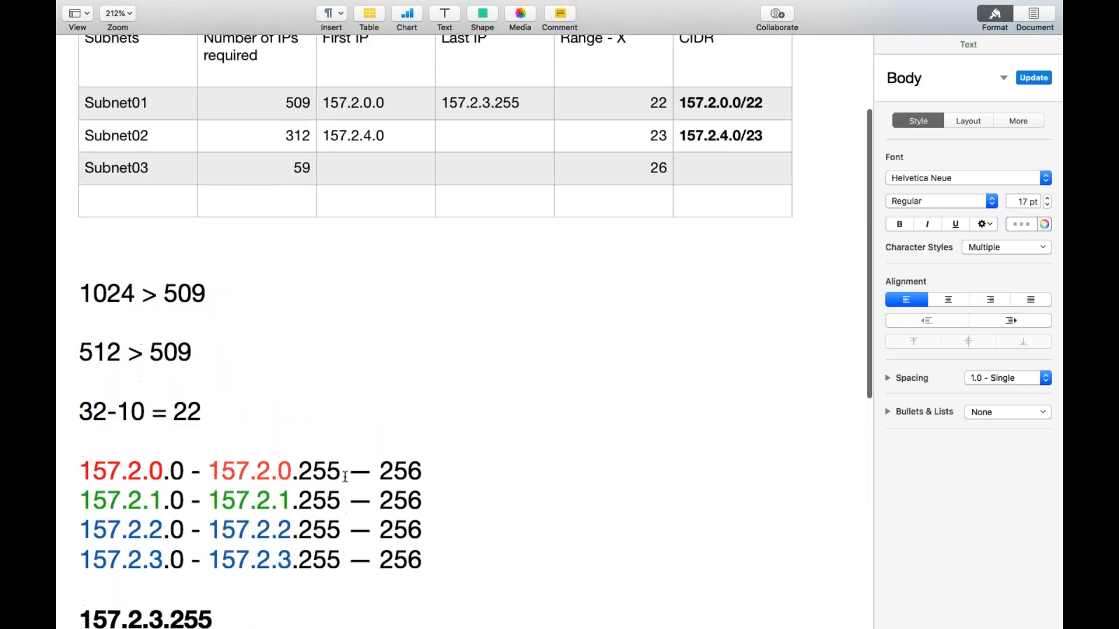
click(460, 140)
click(460, 140)
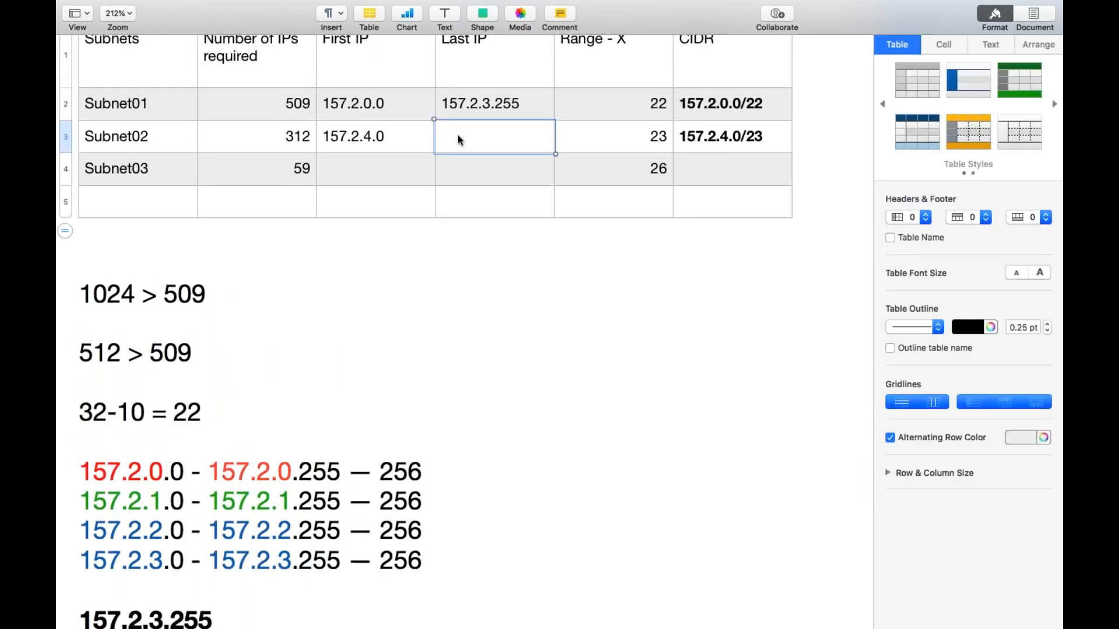
text(14)
text(5)
key(BackSpace)
key(BackSpace)
text(57)
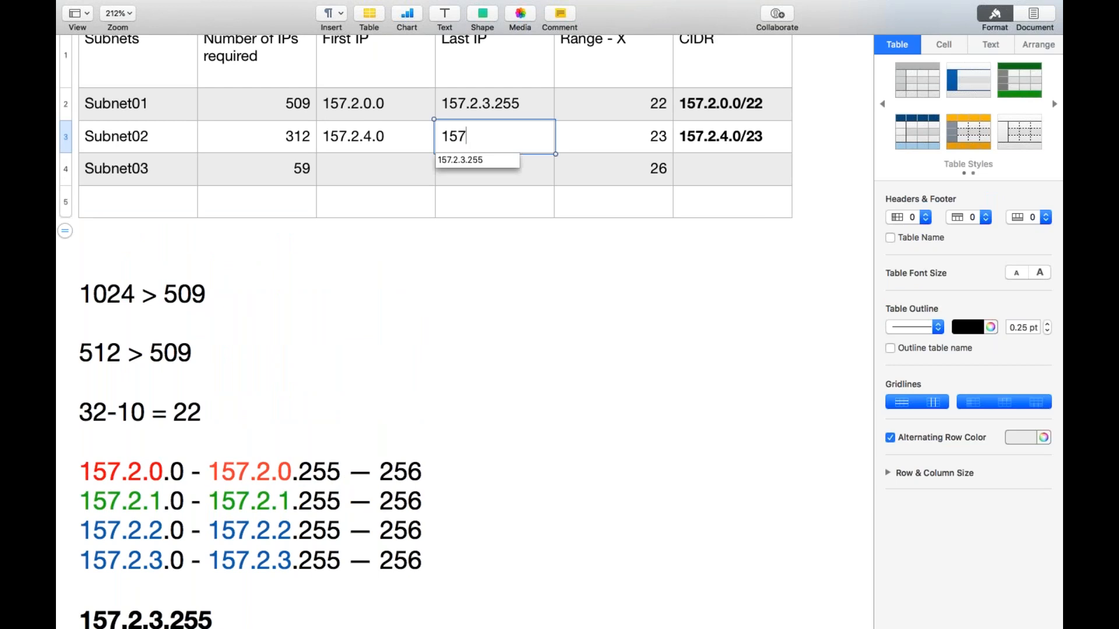
text(.2.5.255)
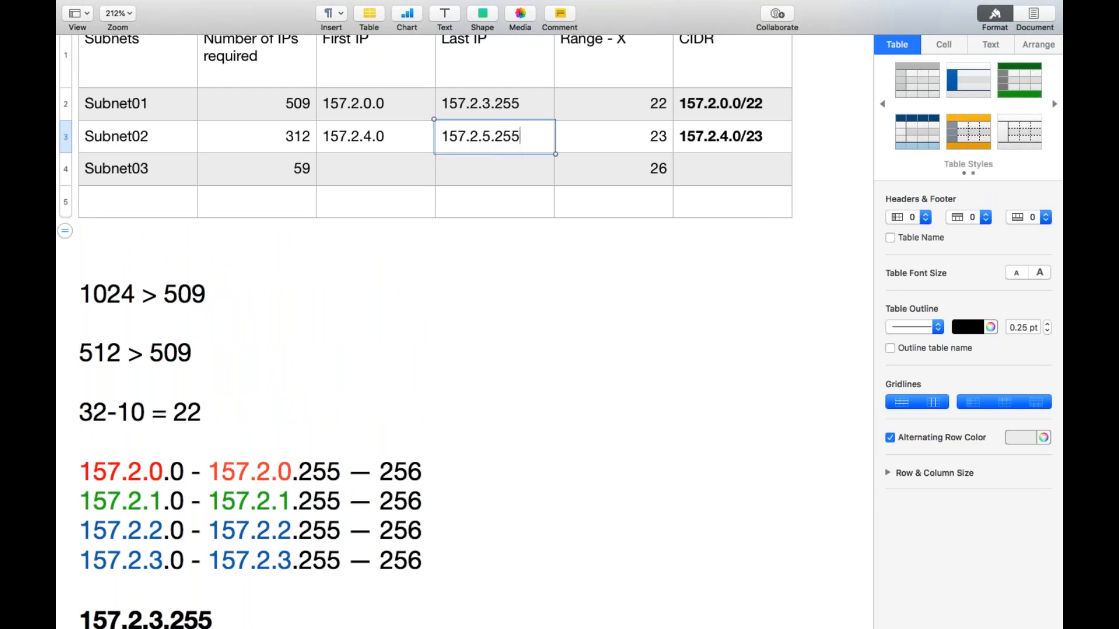
Enter 157.2.6.0 as the First IP of Subnet03.
click(377, 167)
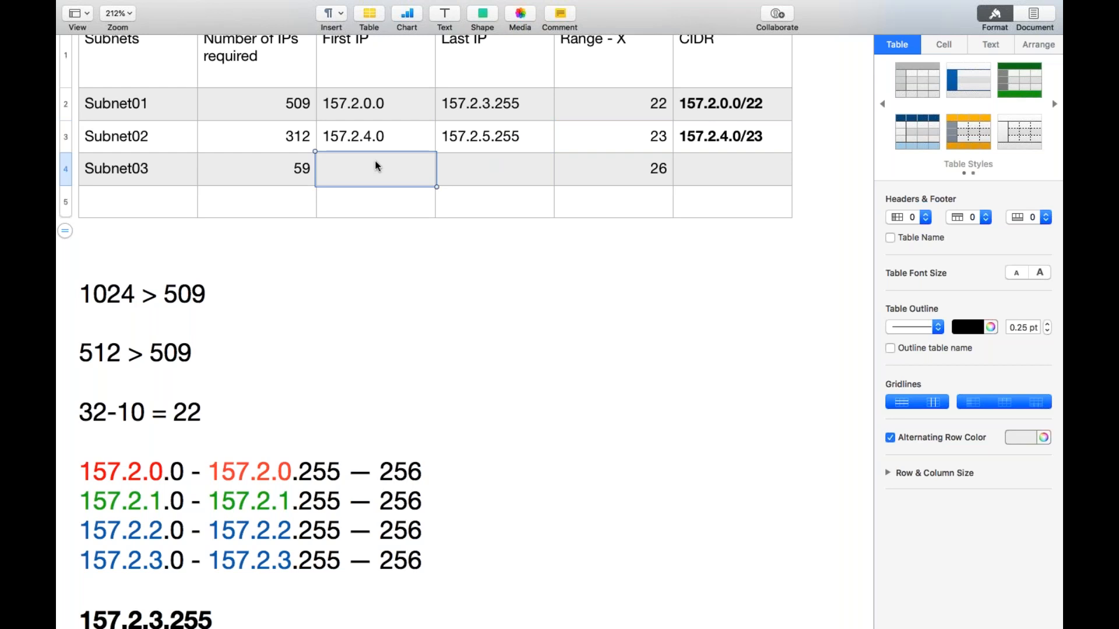
text(157)
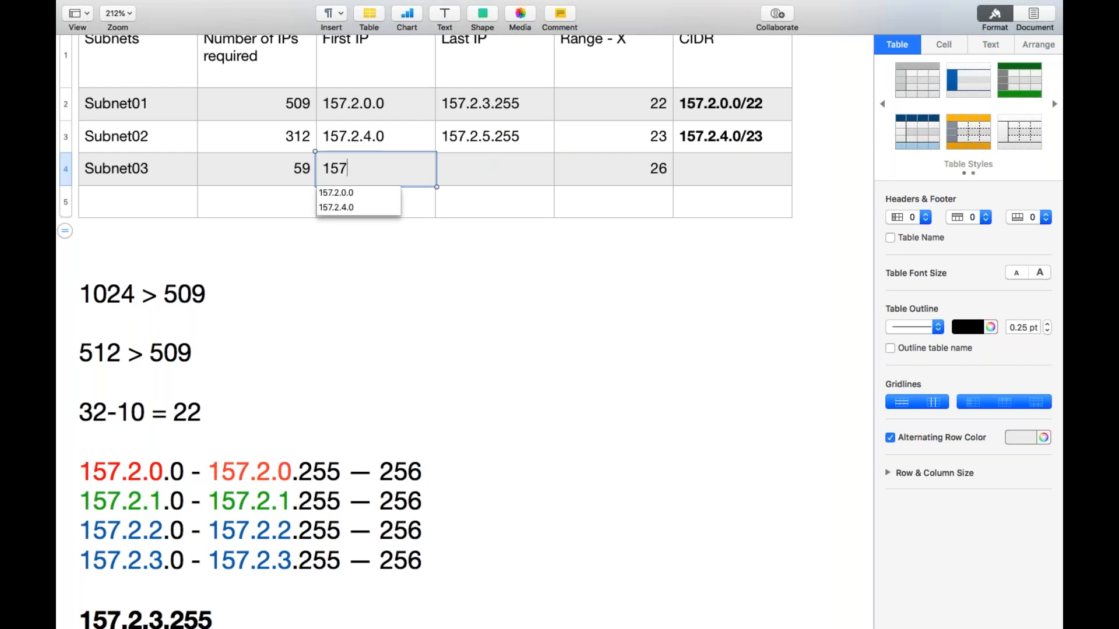
text(.2.6.0)
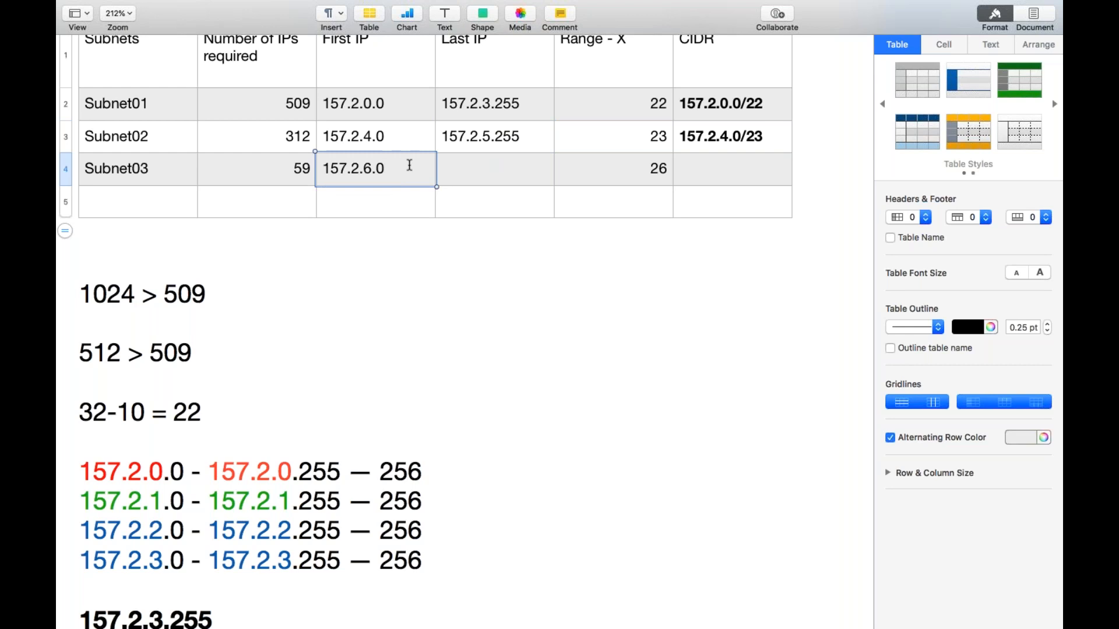
click(482, 175)
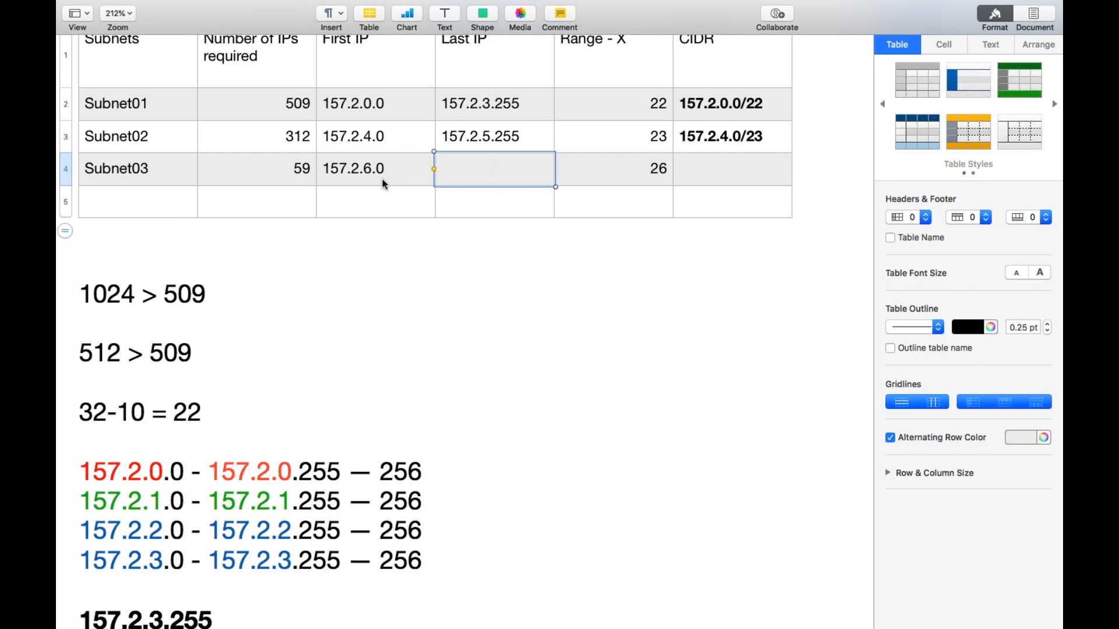
Enter 157.2.6.0/26 as the CIDR of Subnet03 and make it bold.
click(719, 178)
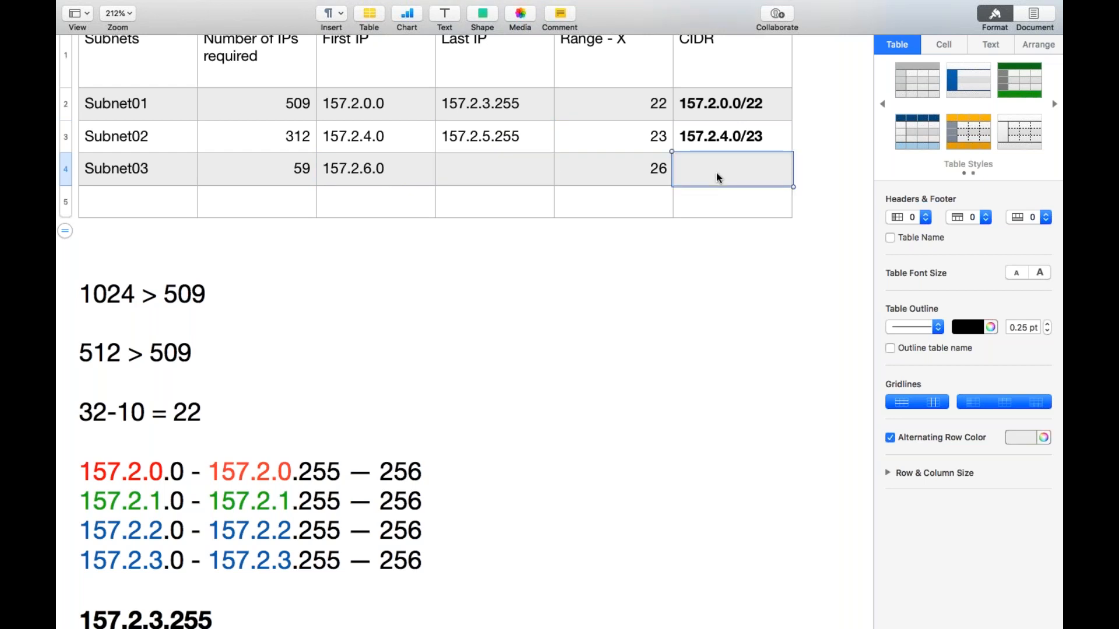
text(157.2.)
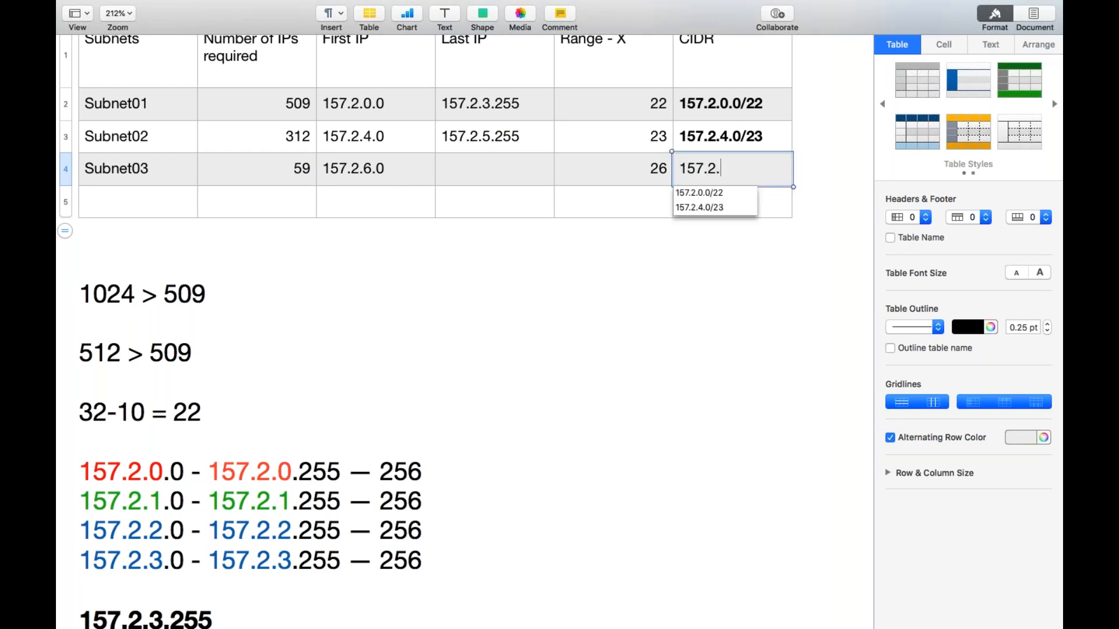
text(6.0)
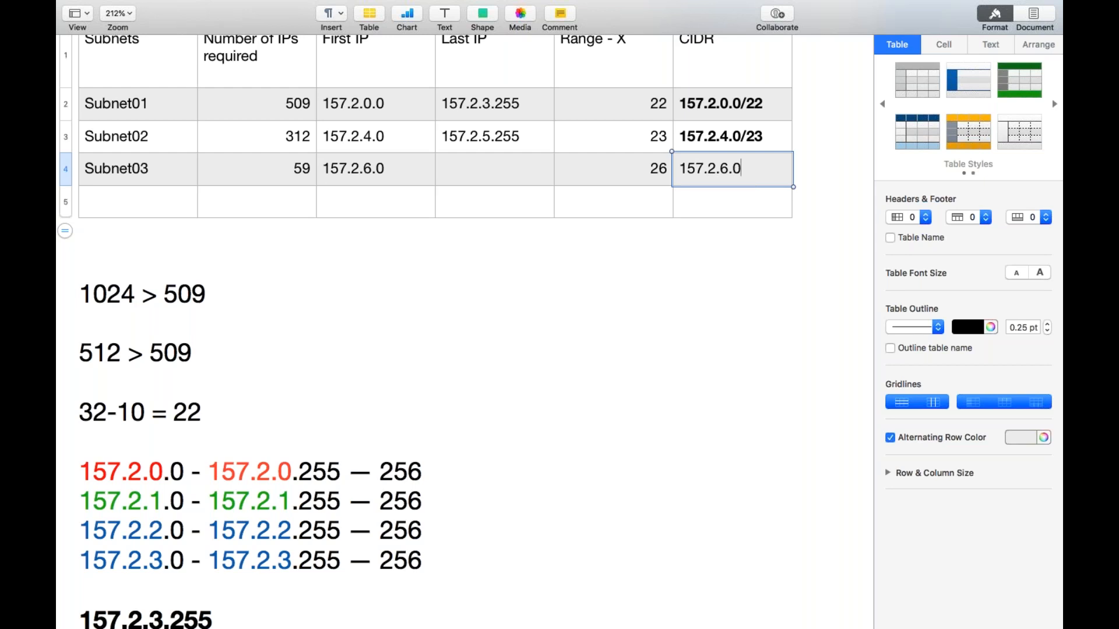
text(/26)
drag(759, 171, 683, 166)
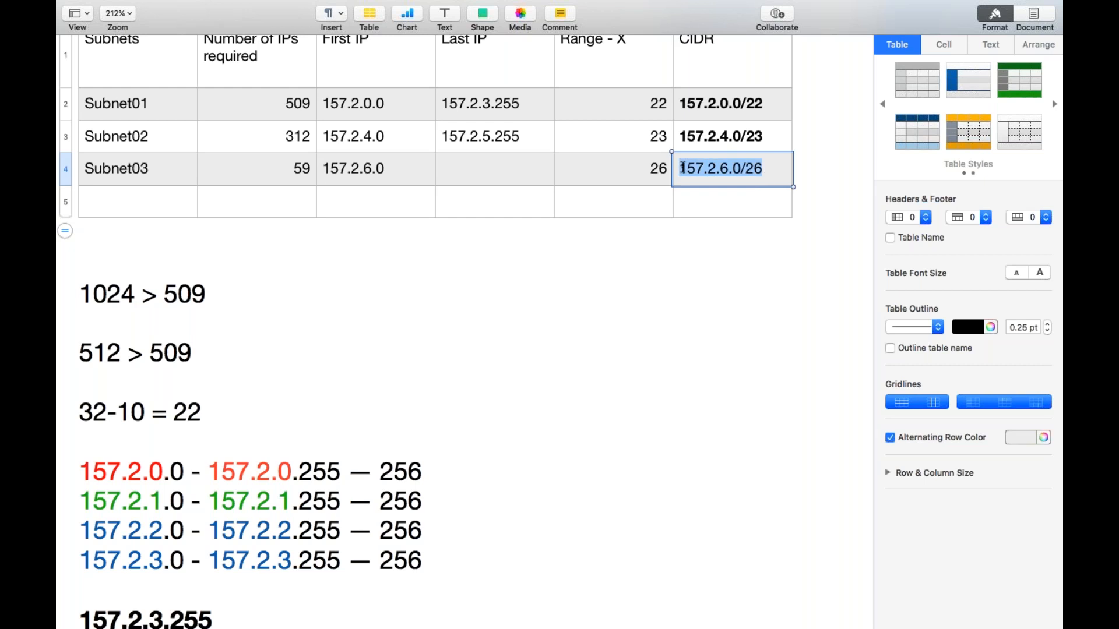
key(super+v)
key(super+z)
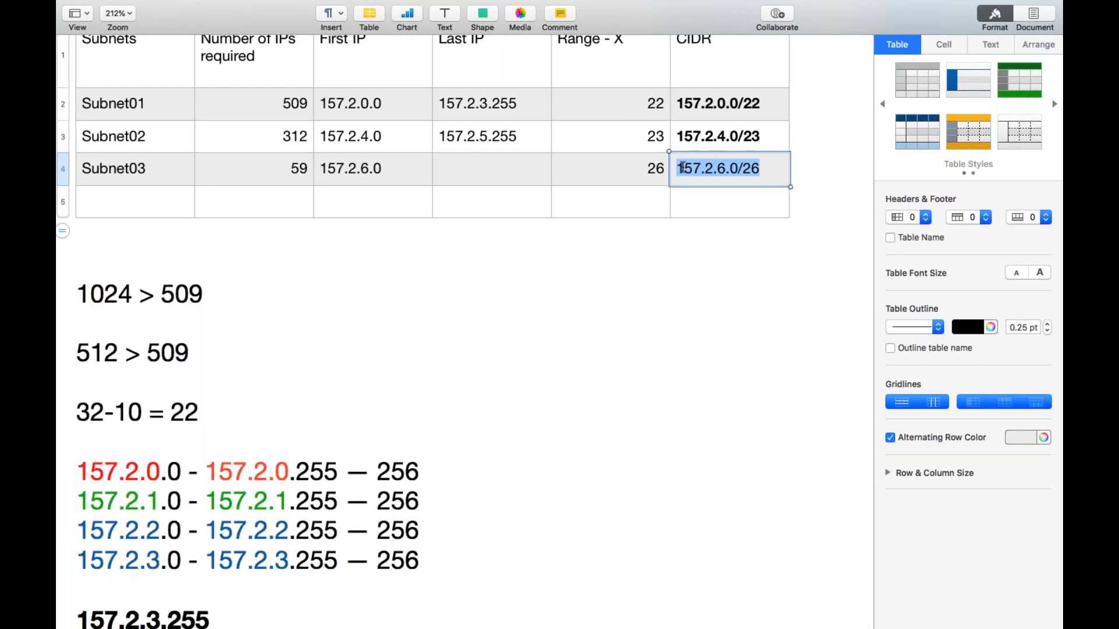
key(super+b)
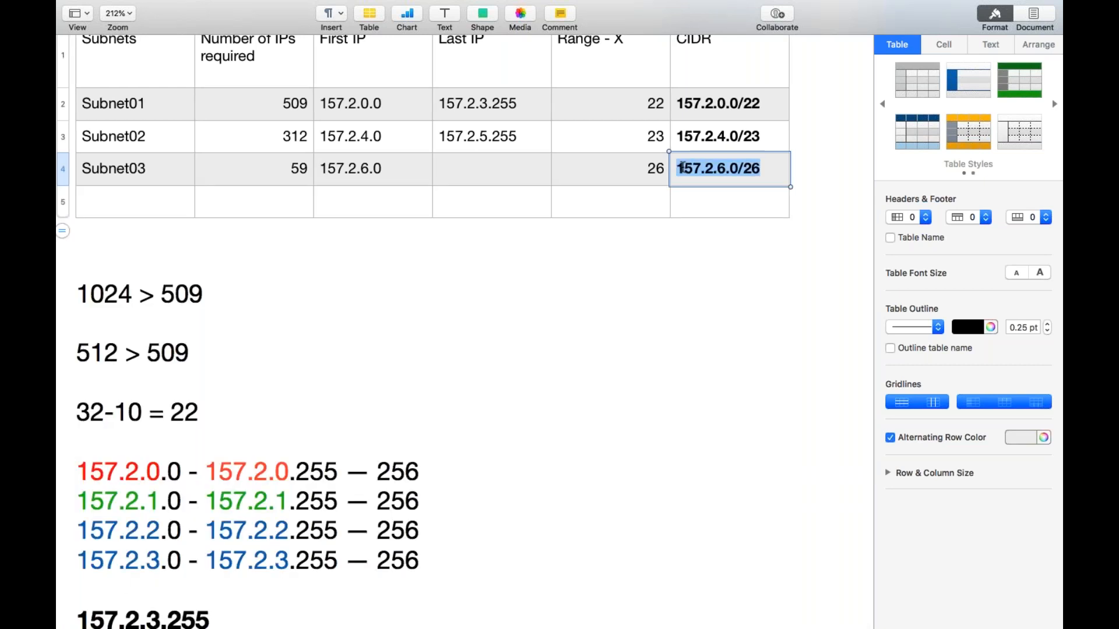
Enter 157.2.6.63 as the Last IP of Subnet03.
click(483, 172)
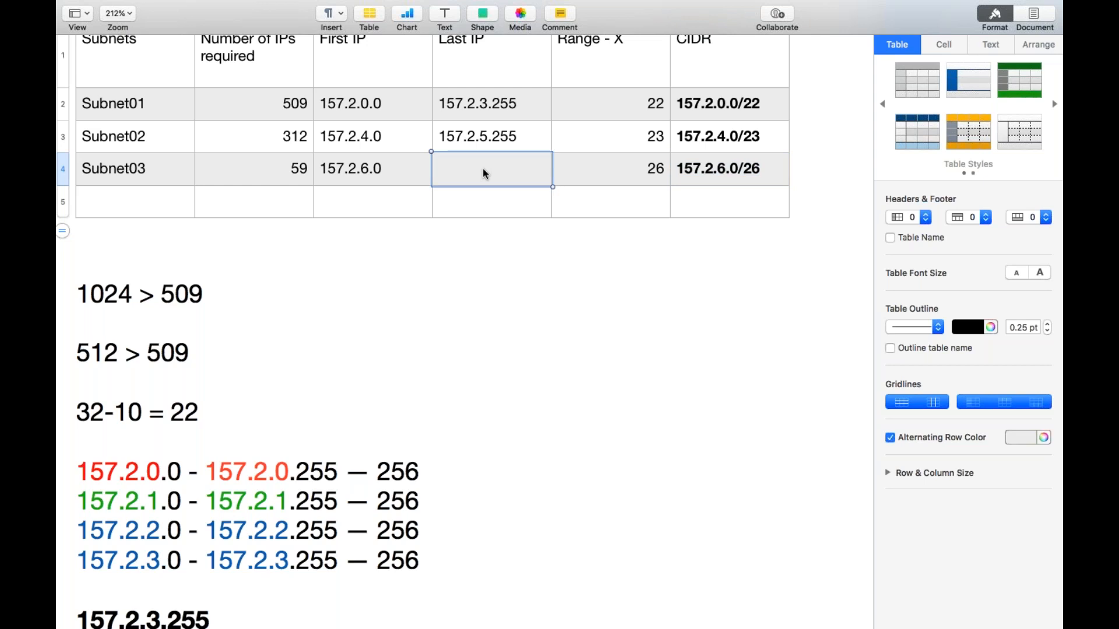
text(157)
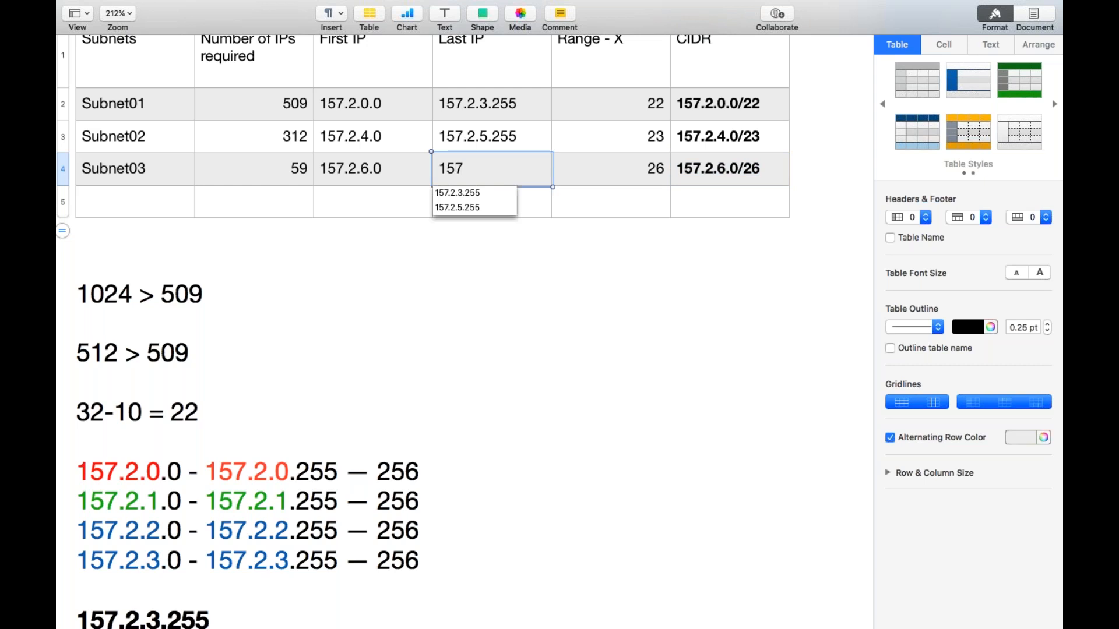
text(.2.6.63)
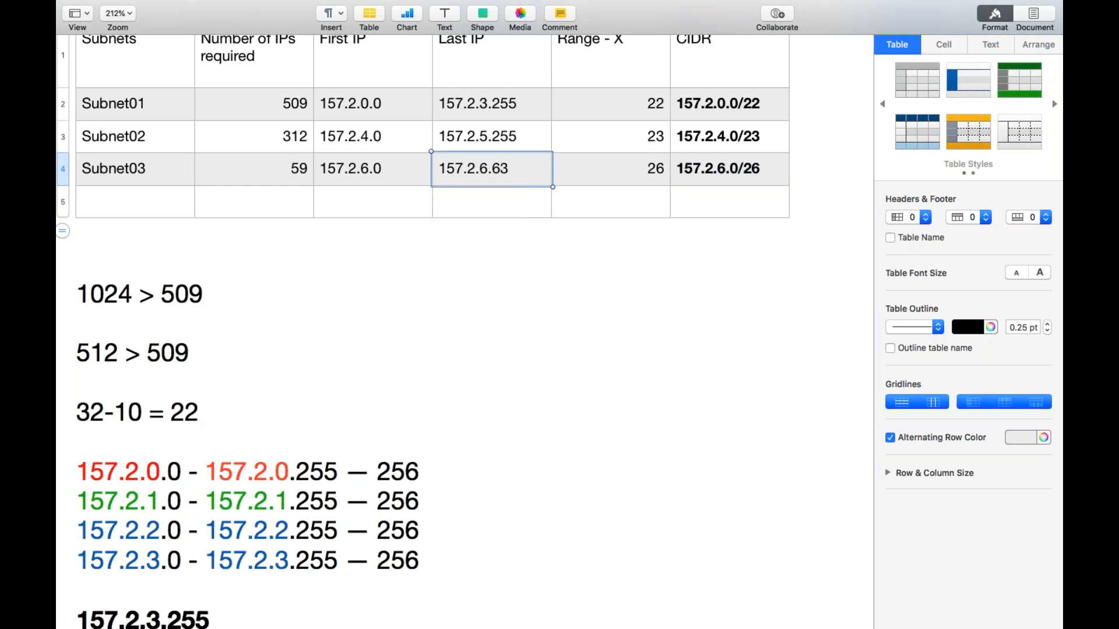
click(203, 293)
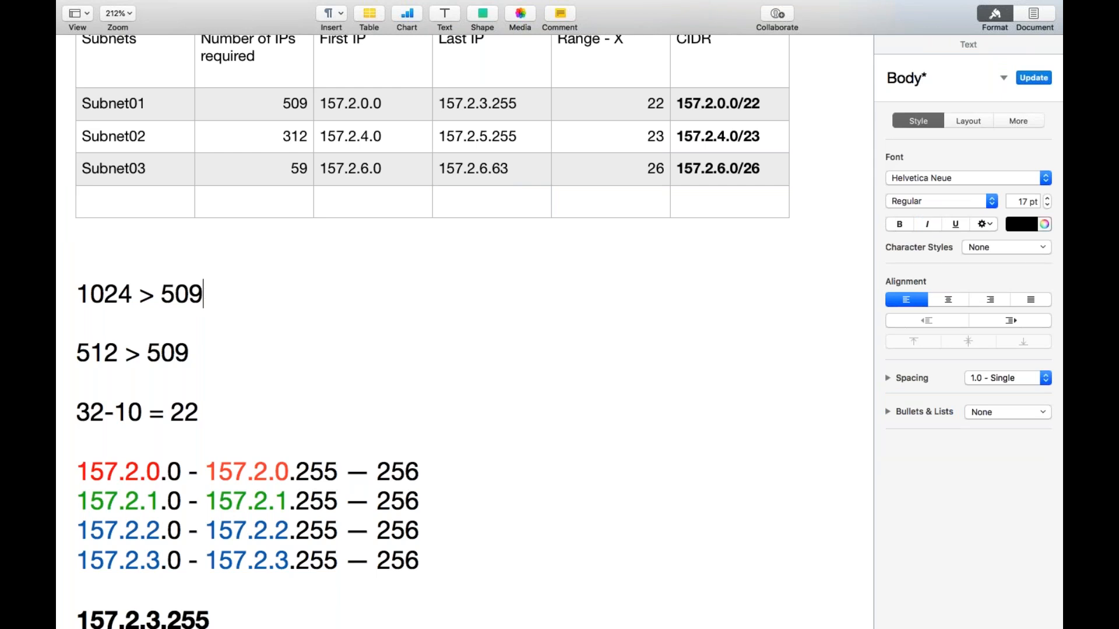
Switch to the AWS Management Console in Chrome, enlarge its window, and search for VPC to open that service.
mouse_move(669, 2)
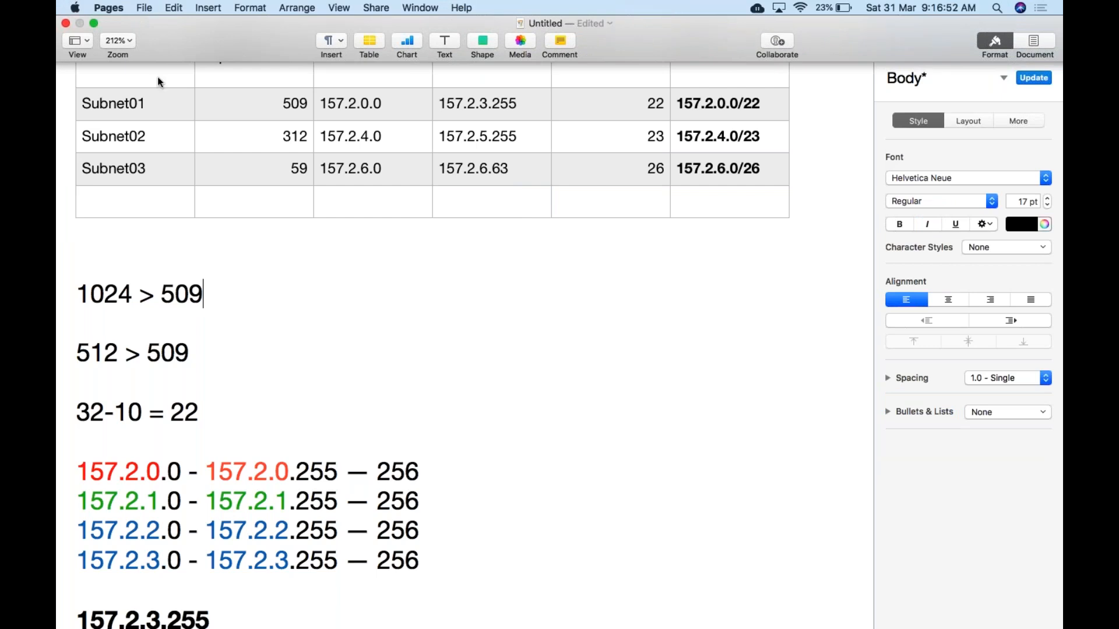
key(ctrl+Left)
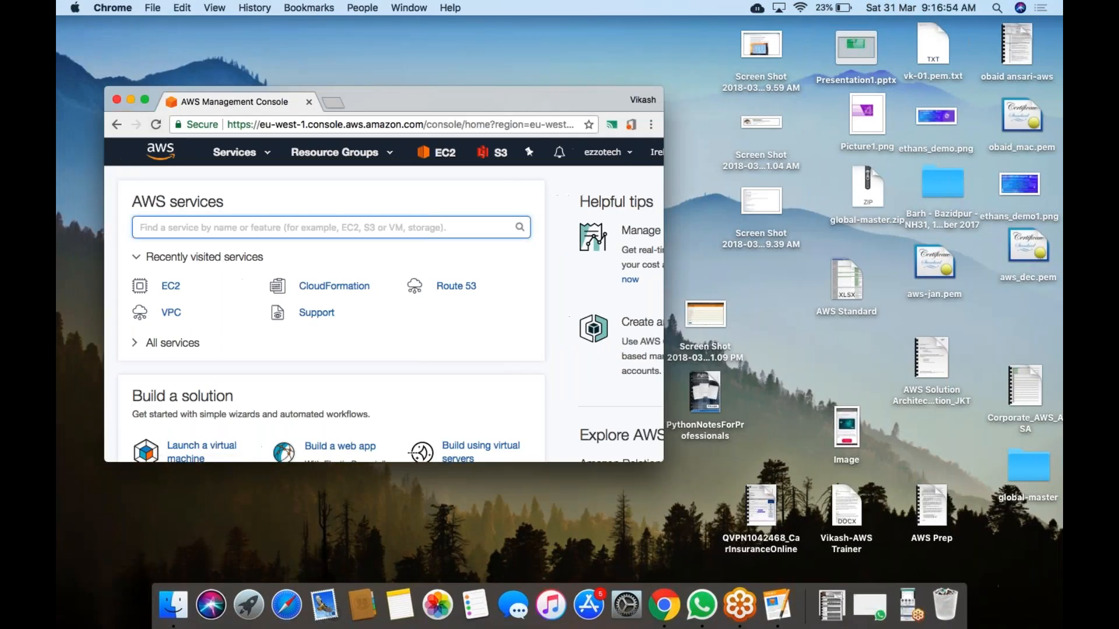
click(145, 100)
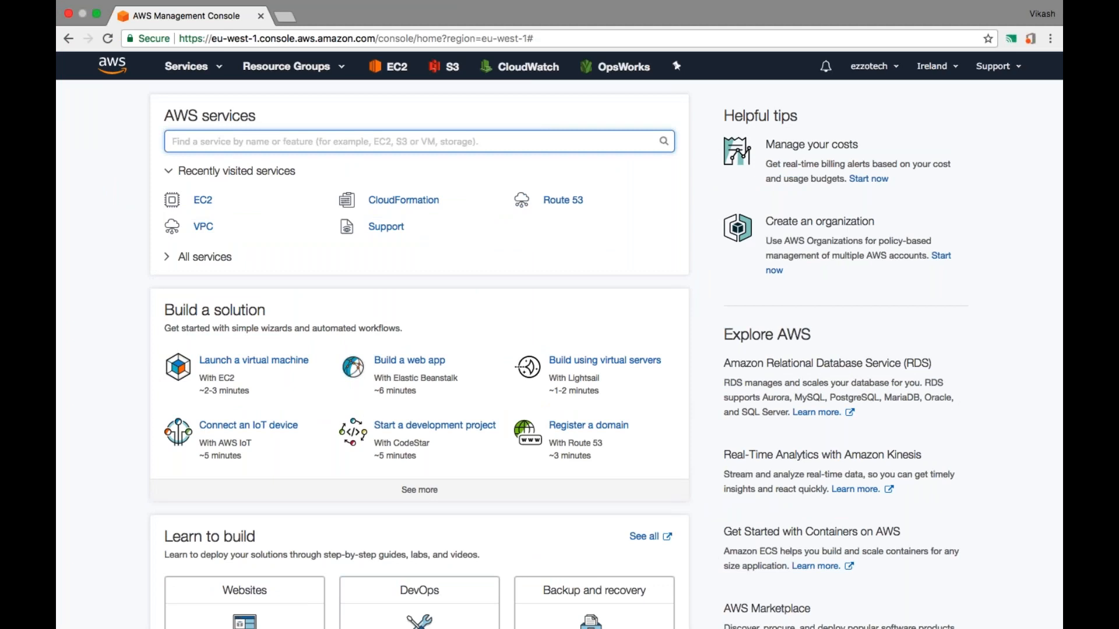
text(VPC)
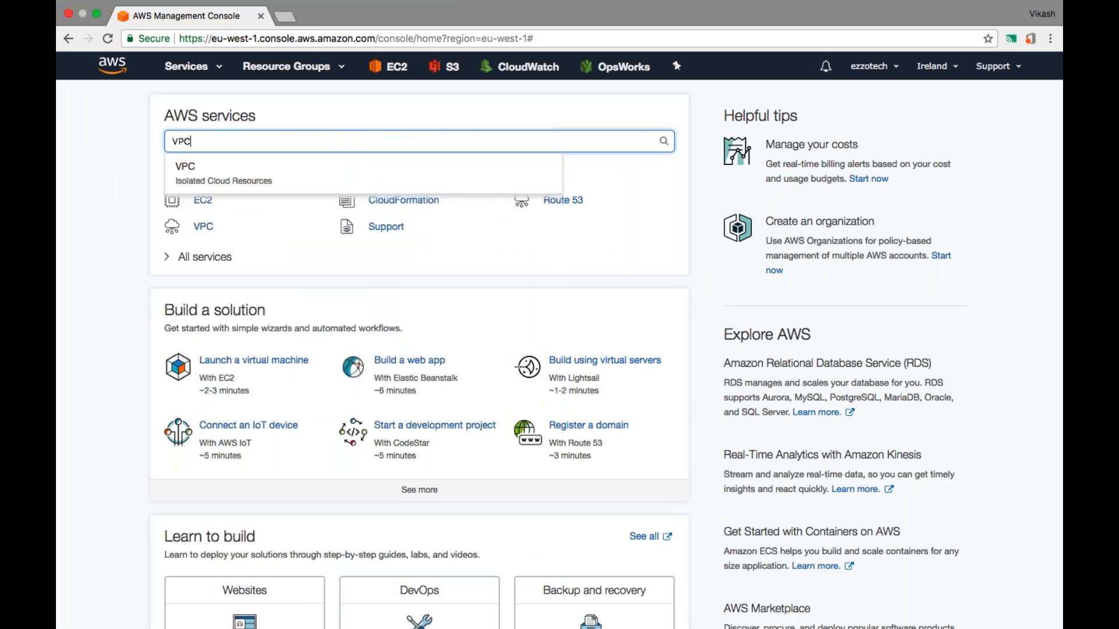
key(Return)
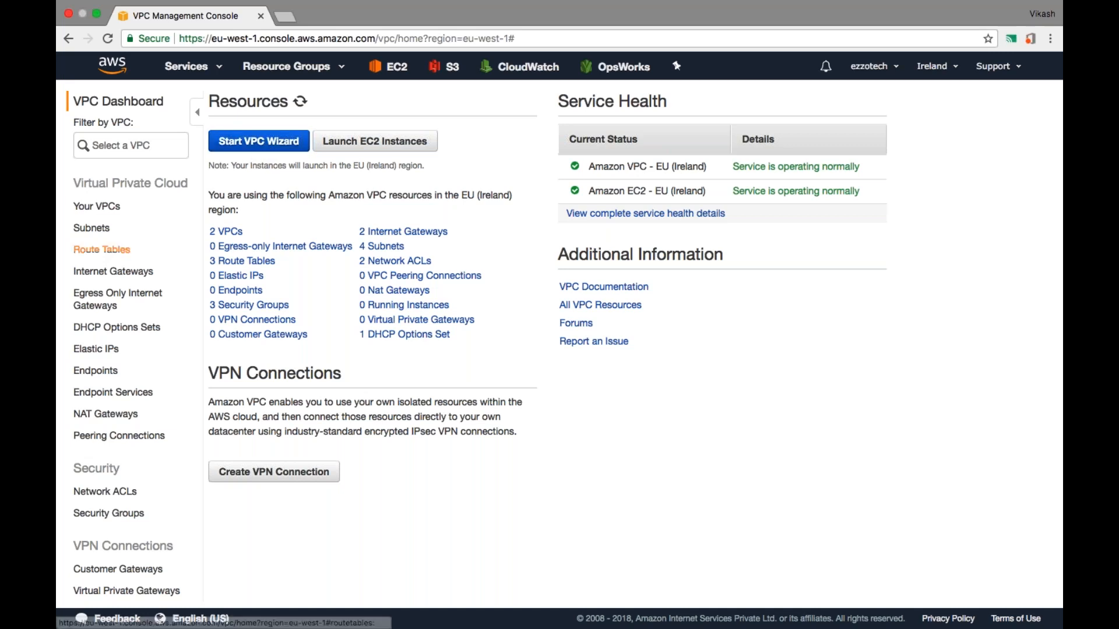
Create a VPC with the name tag aws_ezzo and the IPv4 CIDR block 157.2.0.0/16.
click(97, 208)
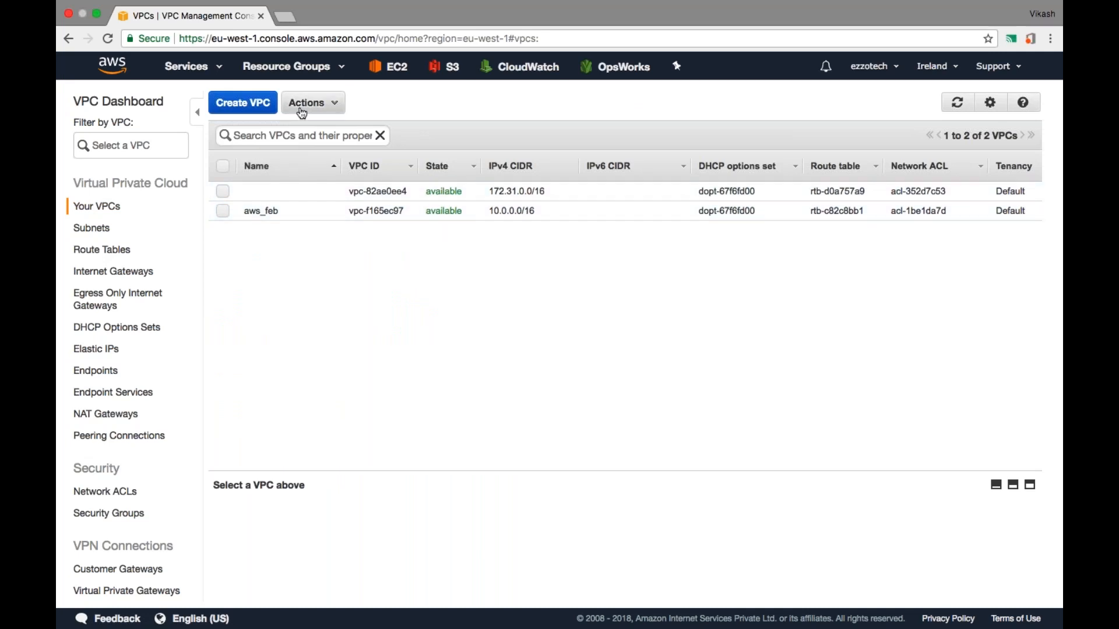
click(257, 106)
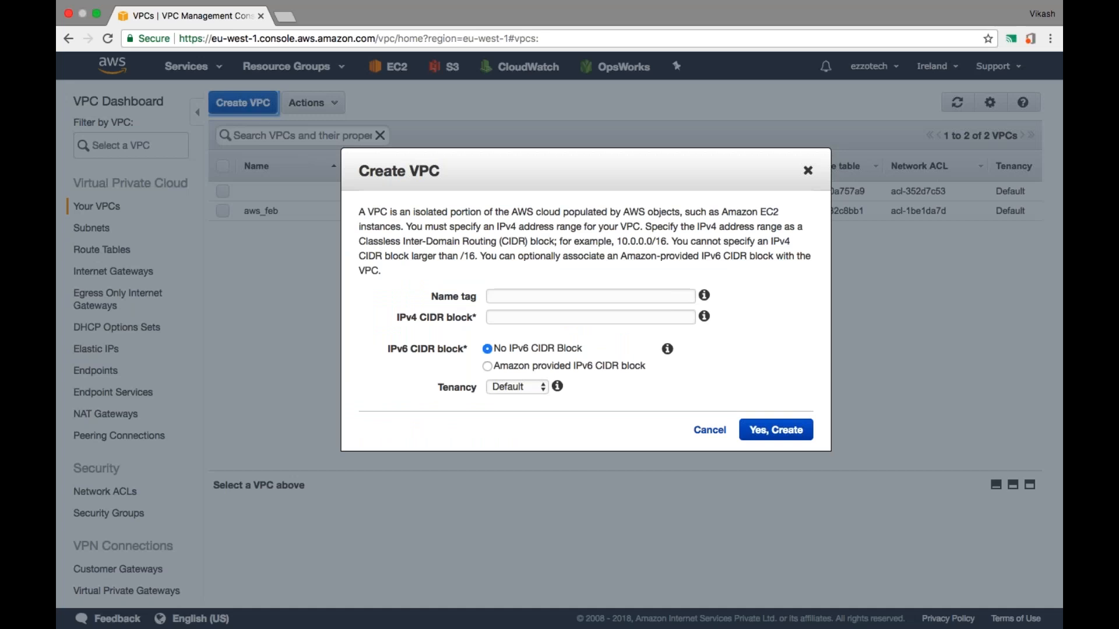
click(495, 296)
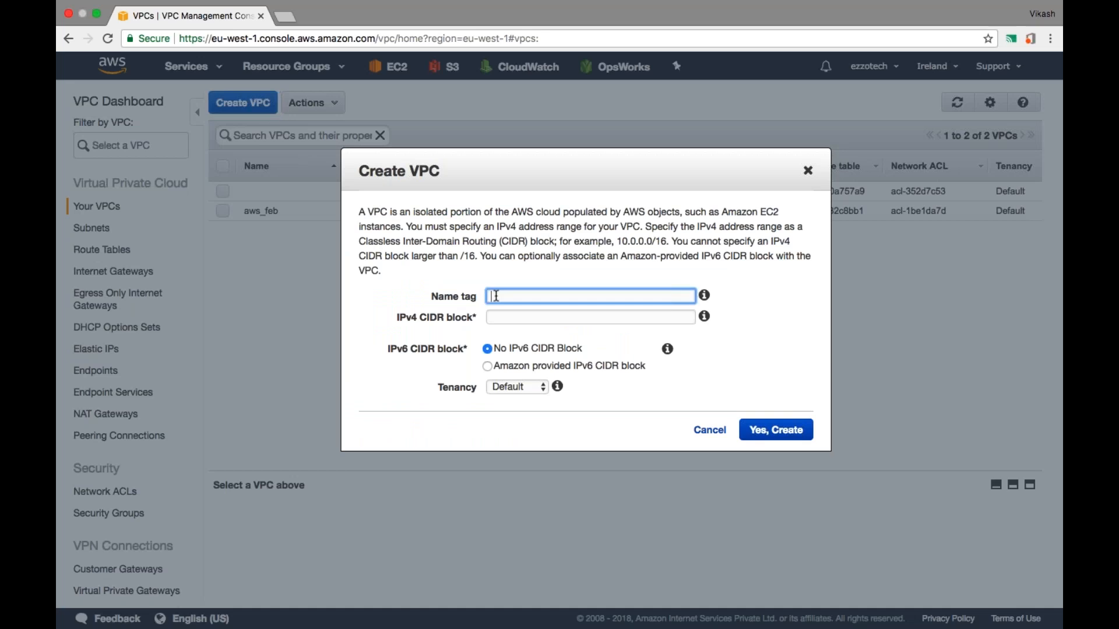
text(aws_ezzo)
key(Tab)
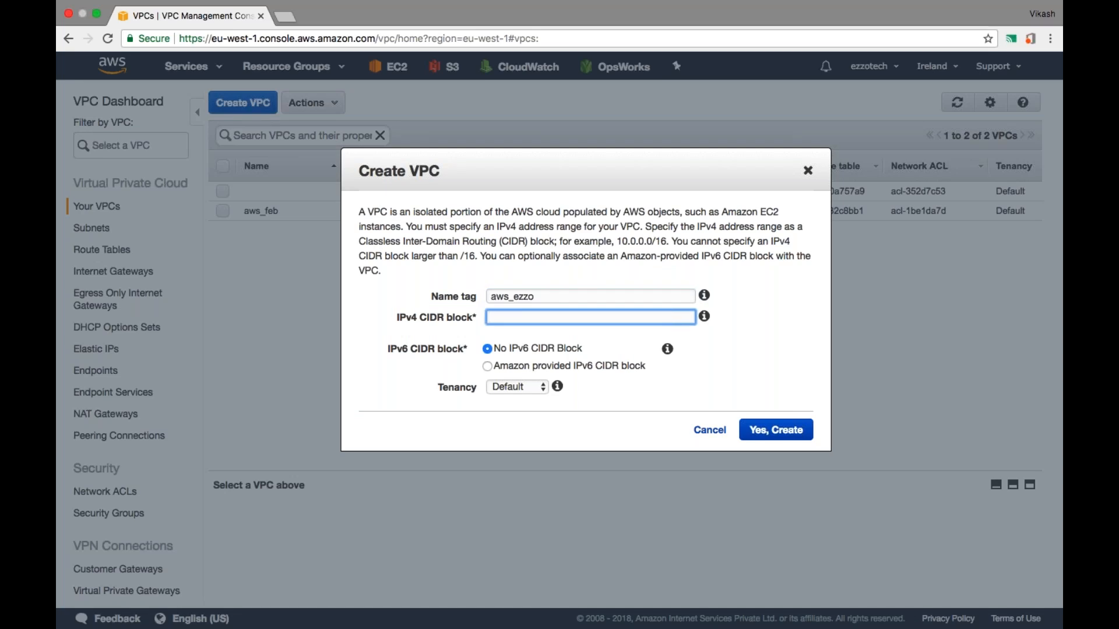
text(157.2.0.0/16)
click(635, 420)
click(775, 429)
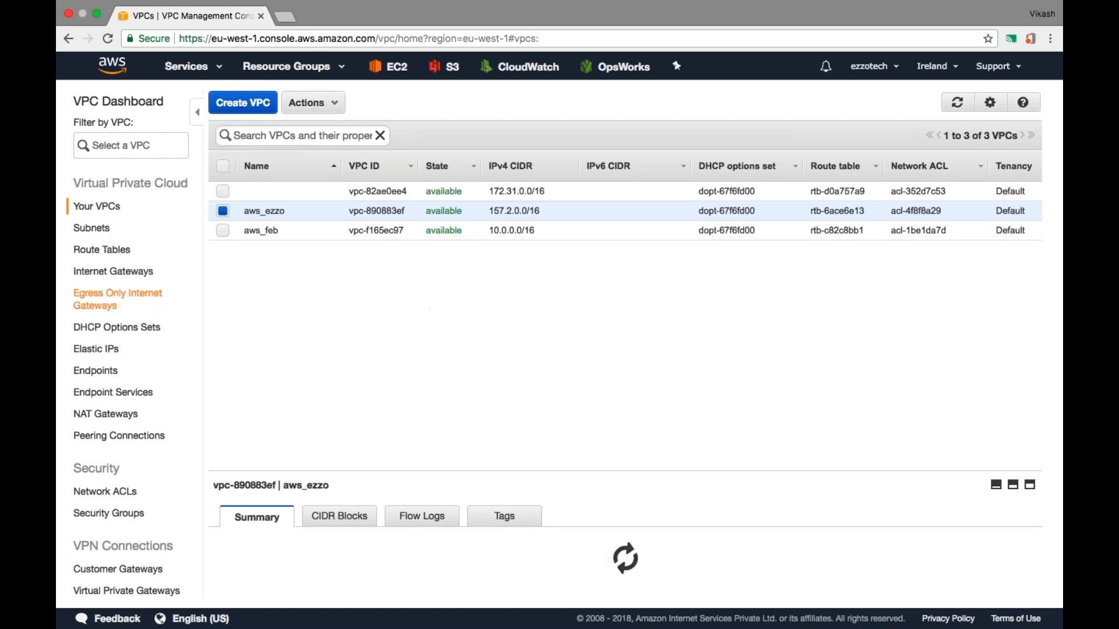
Start a new subnet with the name tag aws_ezzo_01 and assign it to the aws_ezzo VPC.
click(93, 229)
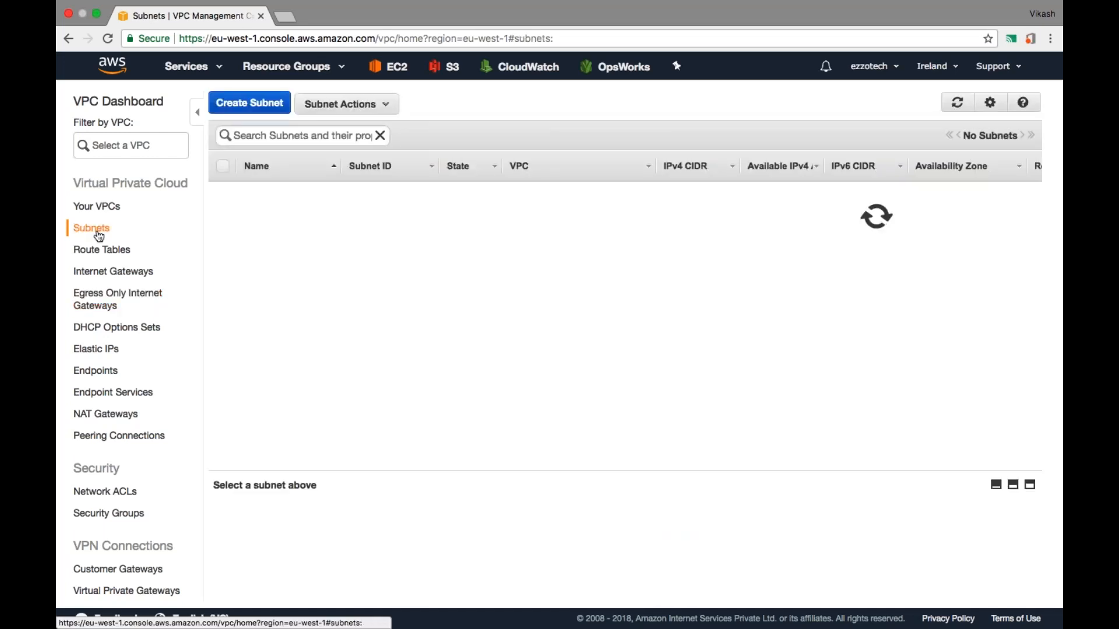
click(267, 108)
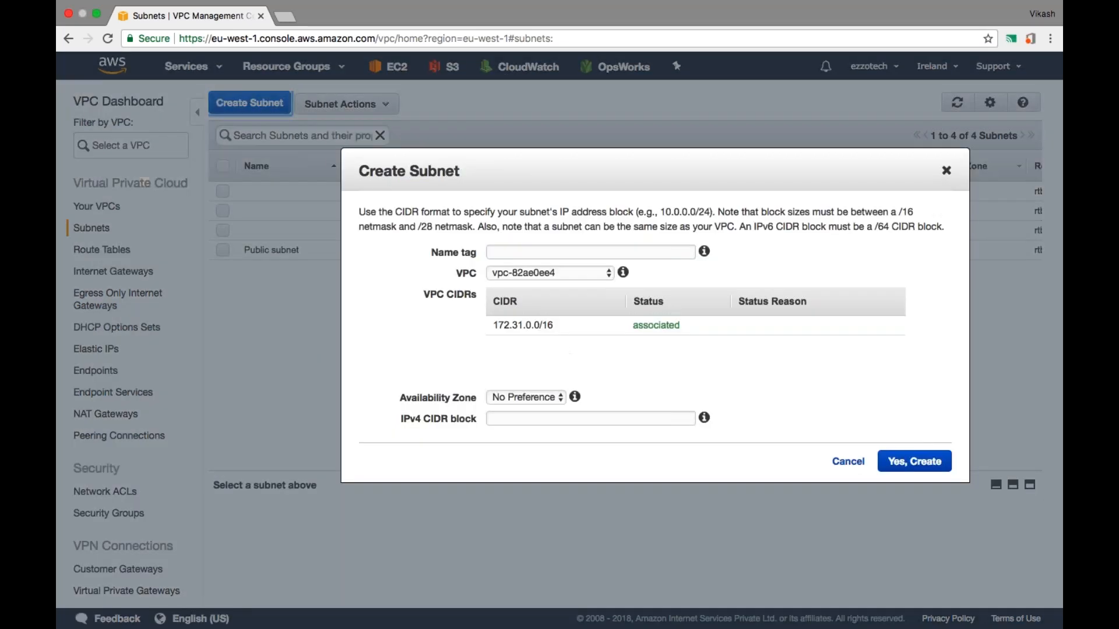
click(529, 249)
text(aw)
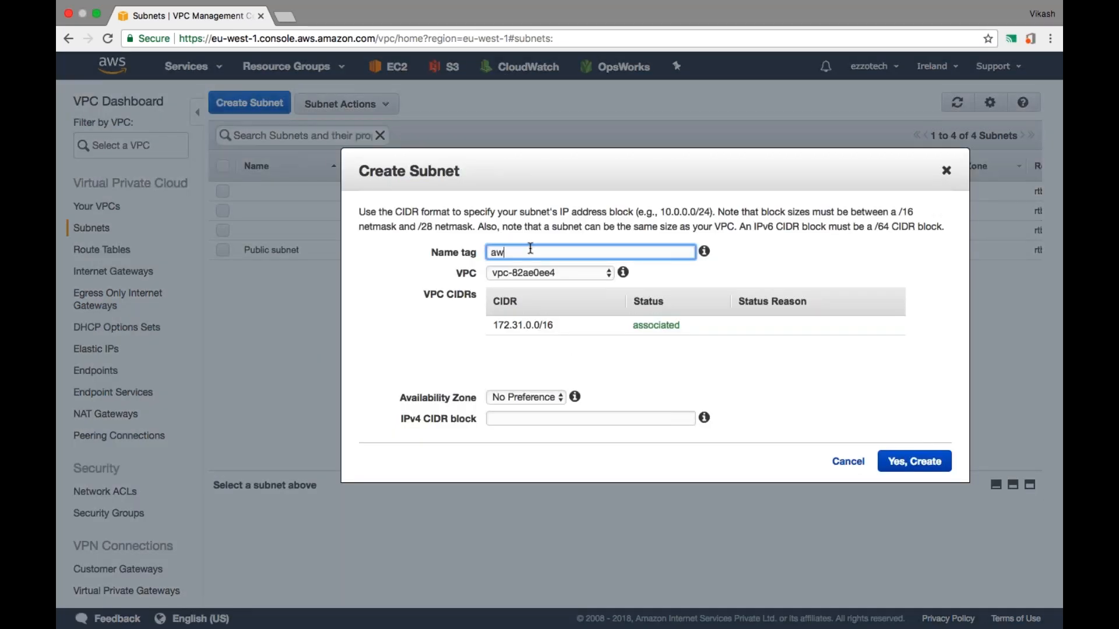
text(s_ezzo_01)
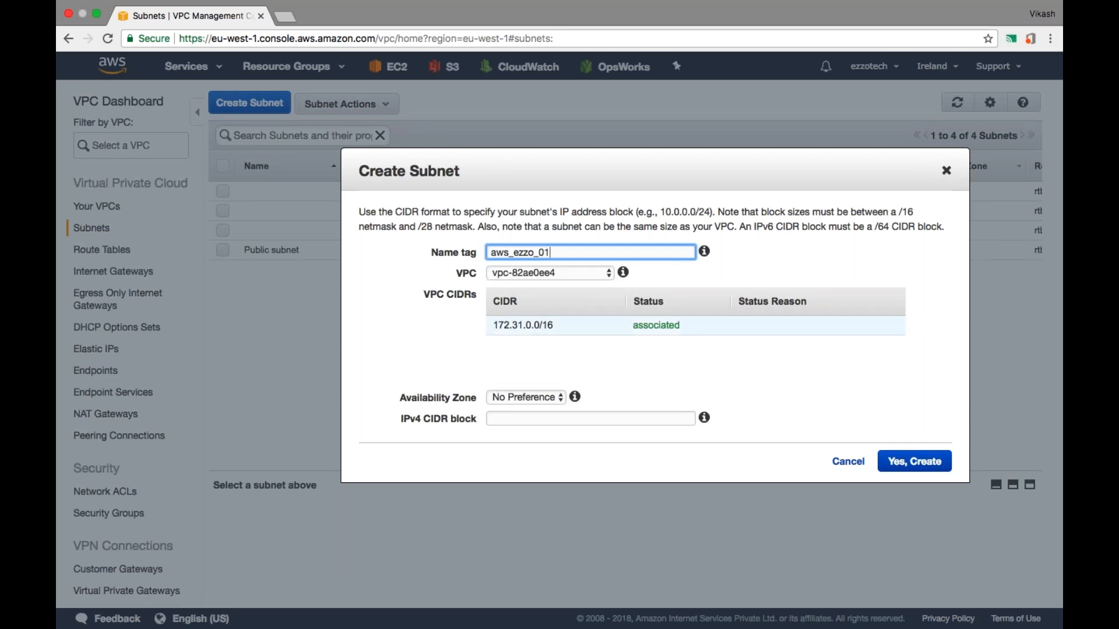
click(586, 274)
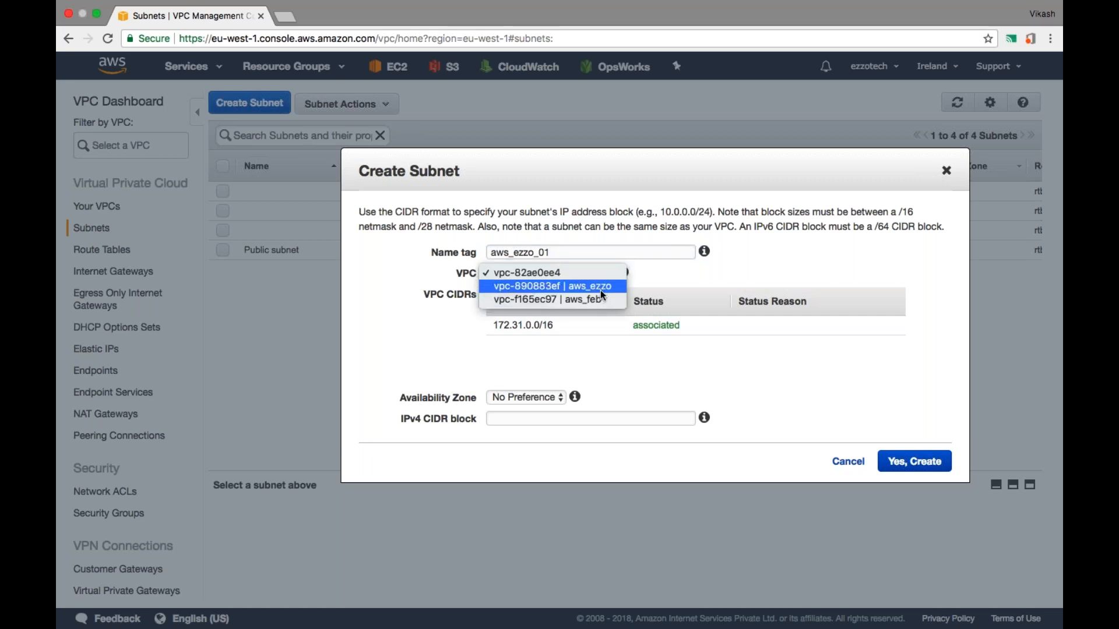
click(600, 289)
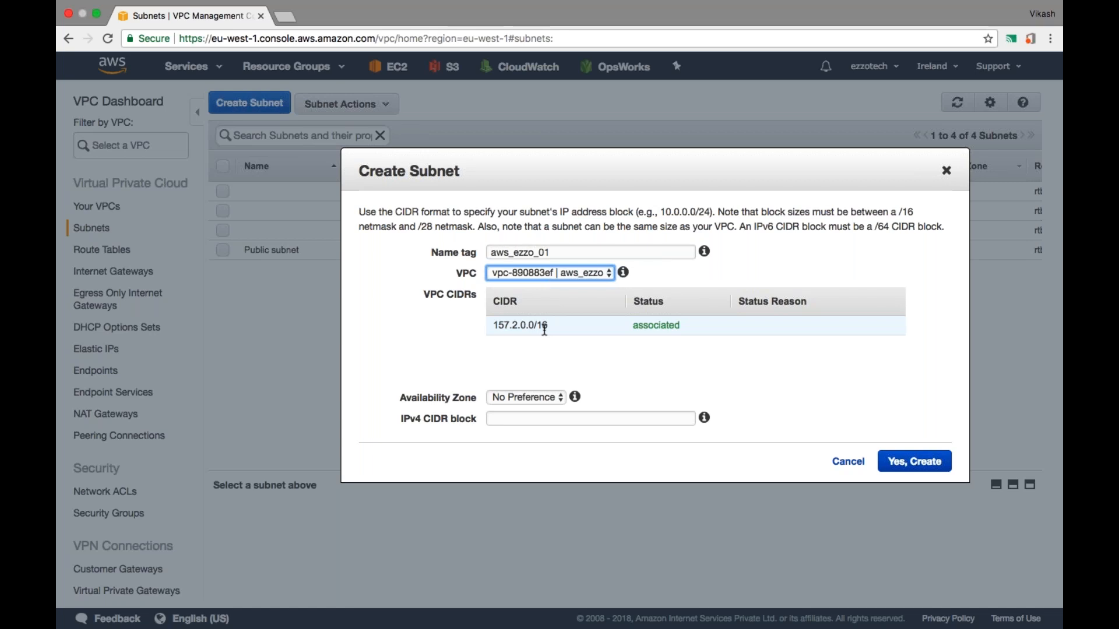
Set the IPv4 CIDR block of aws_ezzo_01 to 157.2.0.0/22, create the subnet, and check its VPC and available IPv4 count.
click(478, 421)
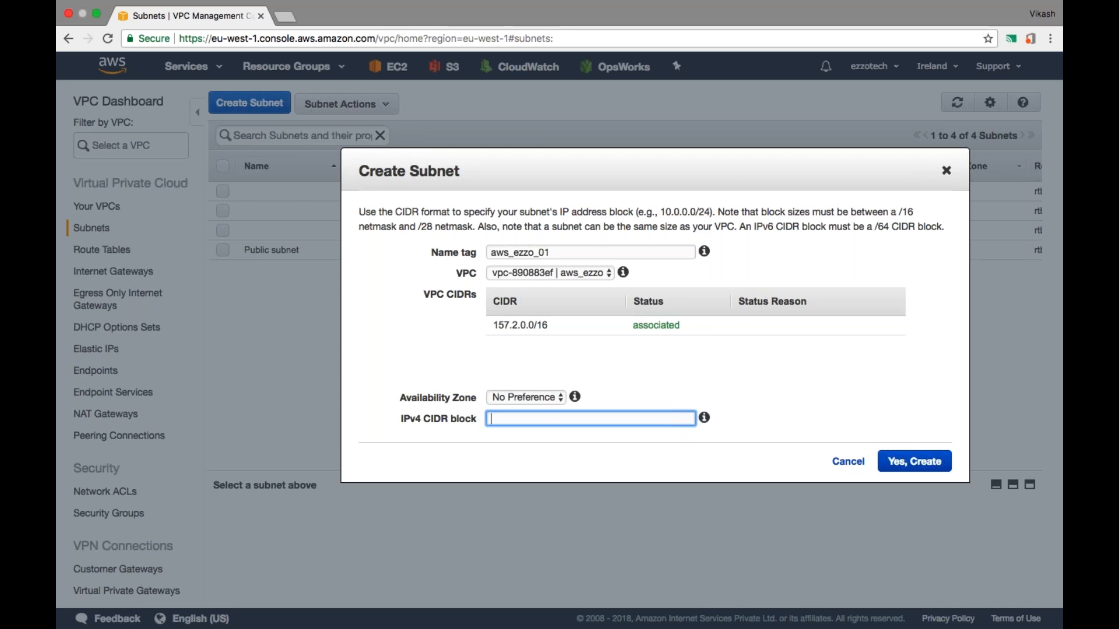
text(157.2.0.0/22)
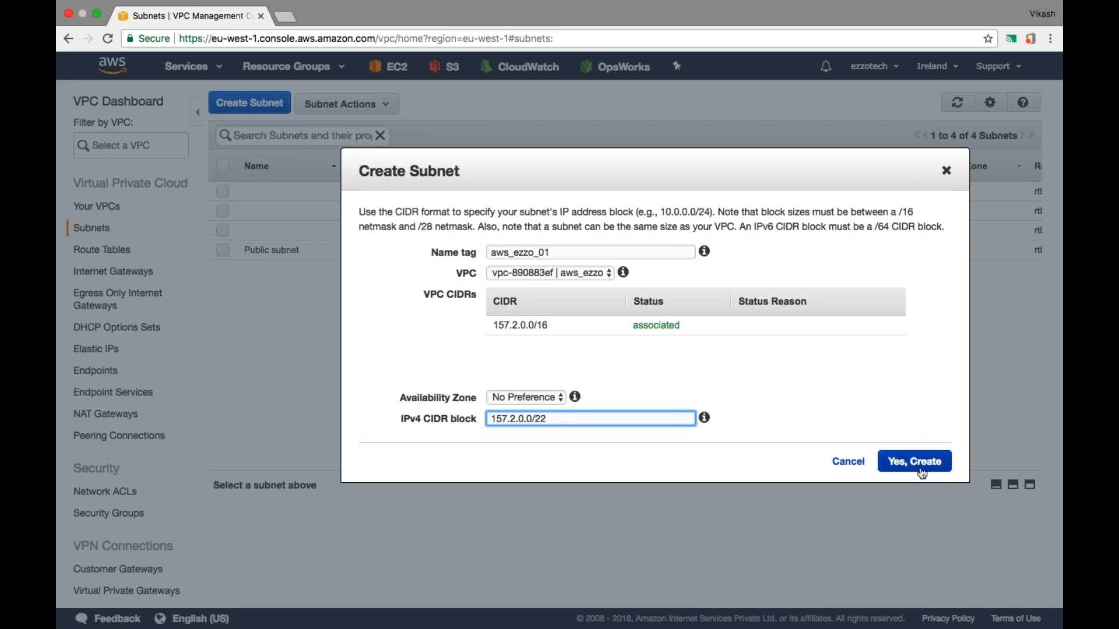
click(838, 397)
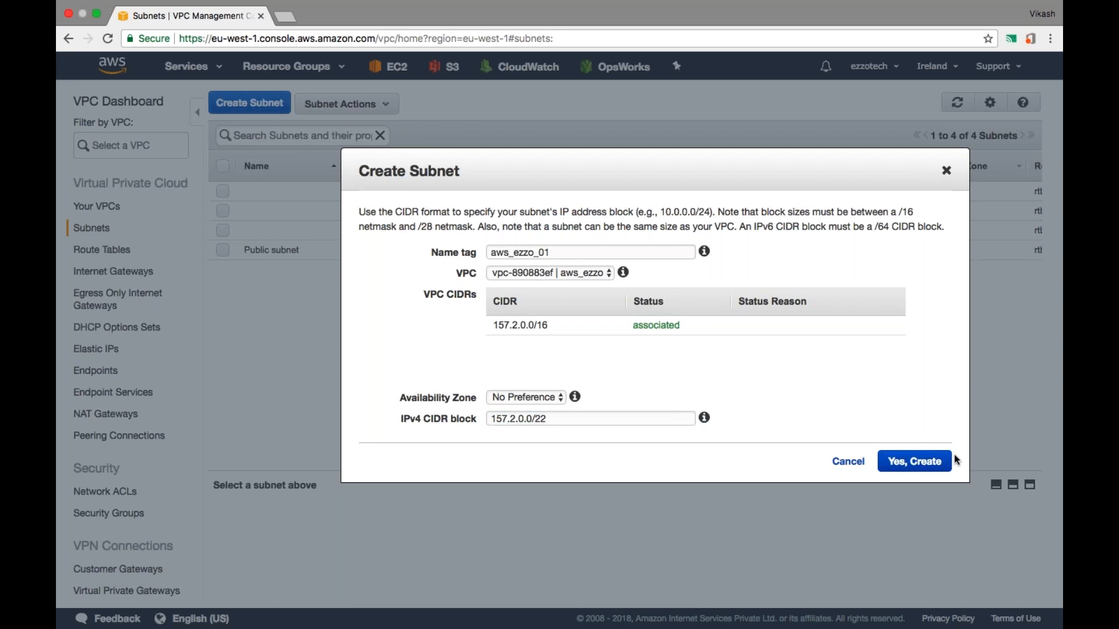
click(915, 461)
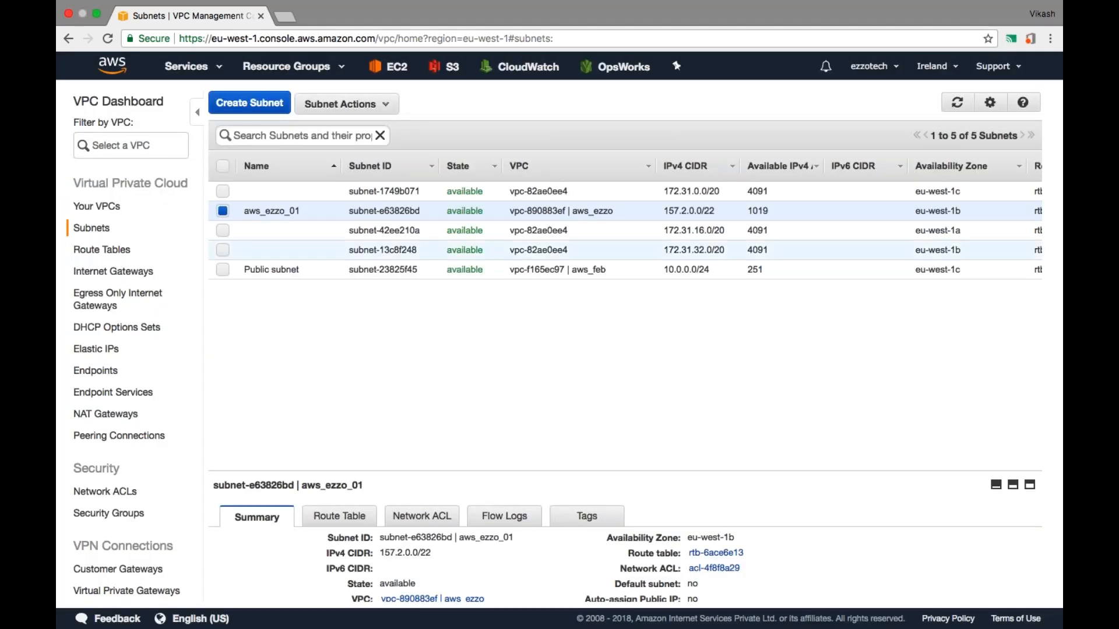
drag(510, 211, 616, 214)
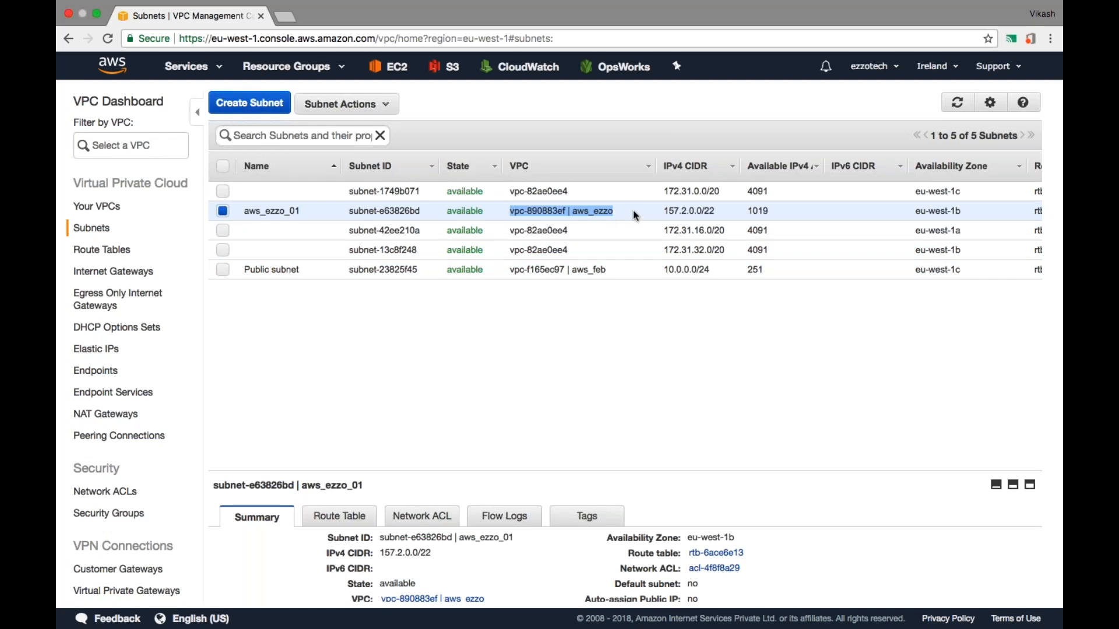
drag(747, 210, 772, 217)
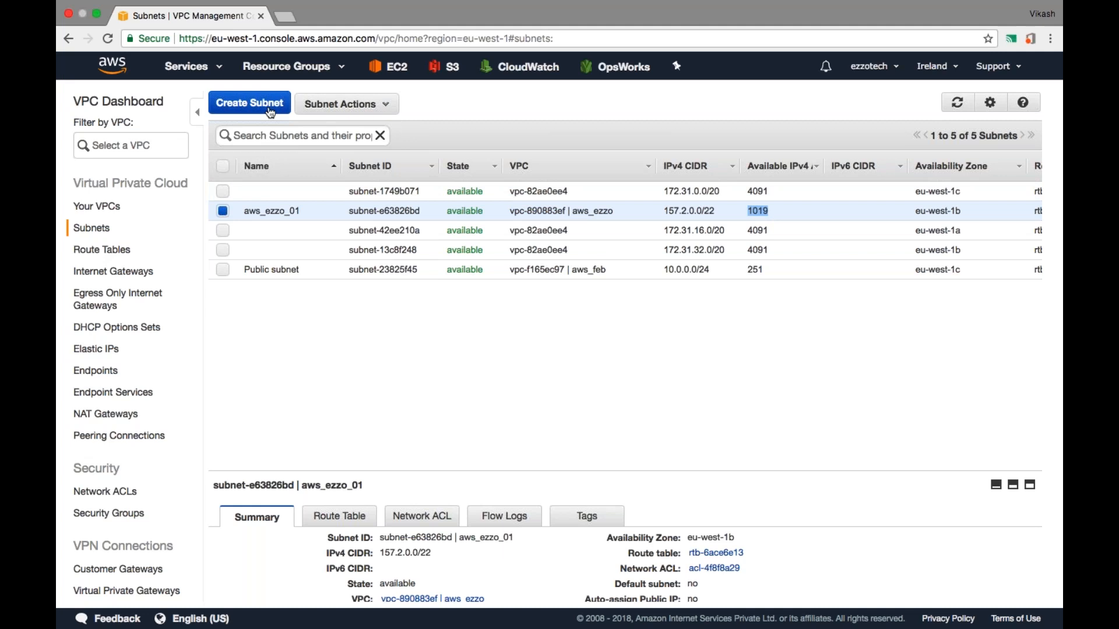
Start another subnet named aws_ezzo_02 in the aws_ezzo VPC, using availability zone eu-west-1a.
click(249, 103)
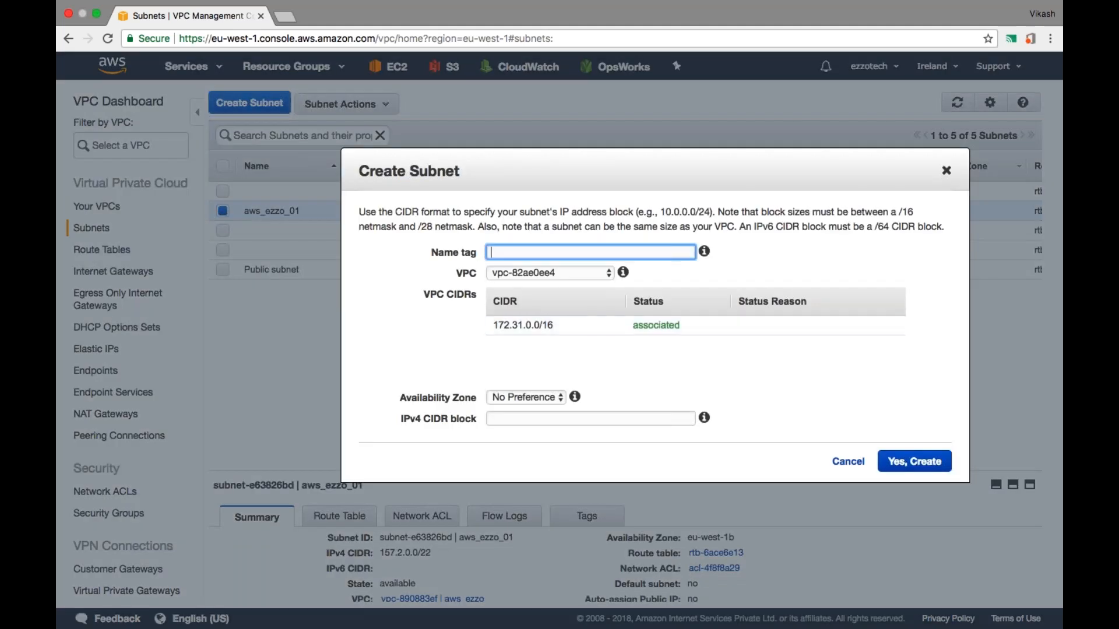
text(aws_ezzo_02)
click(520, 275)
click(562, 286)
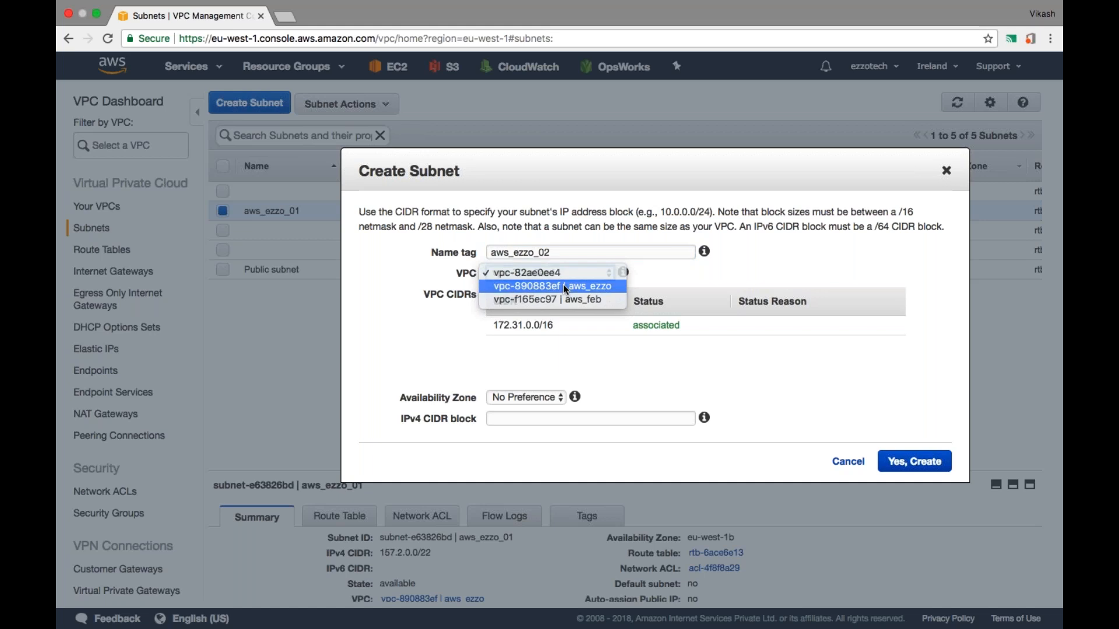
click(542, 418)
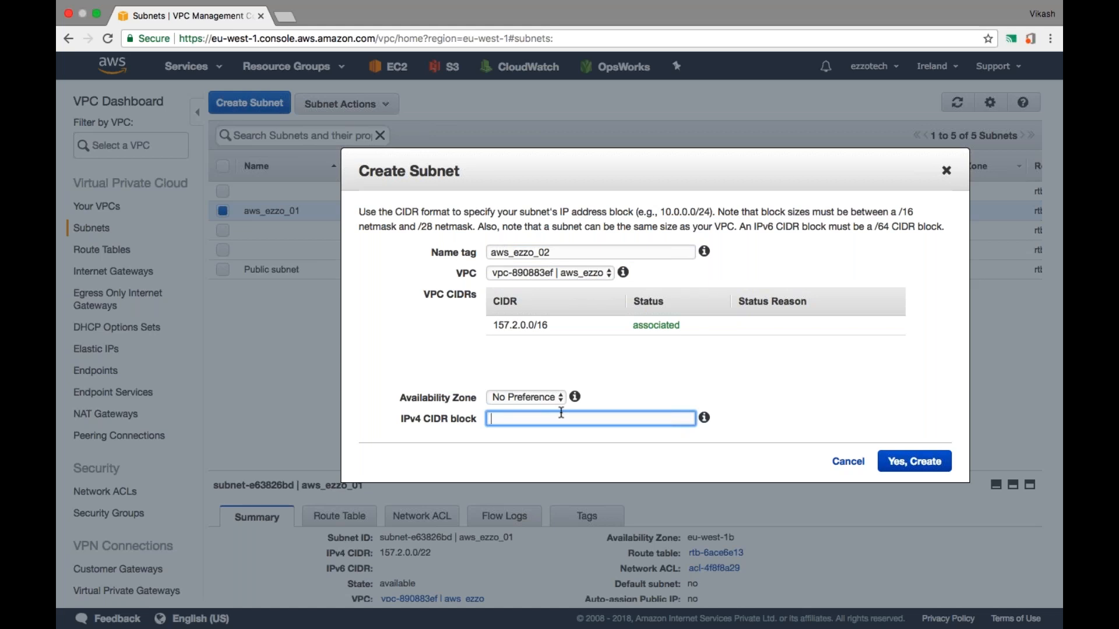
click(558, 399)
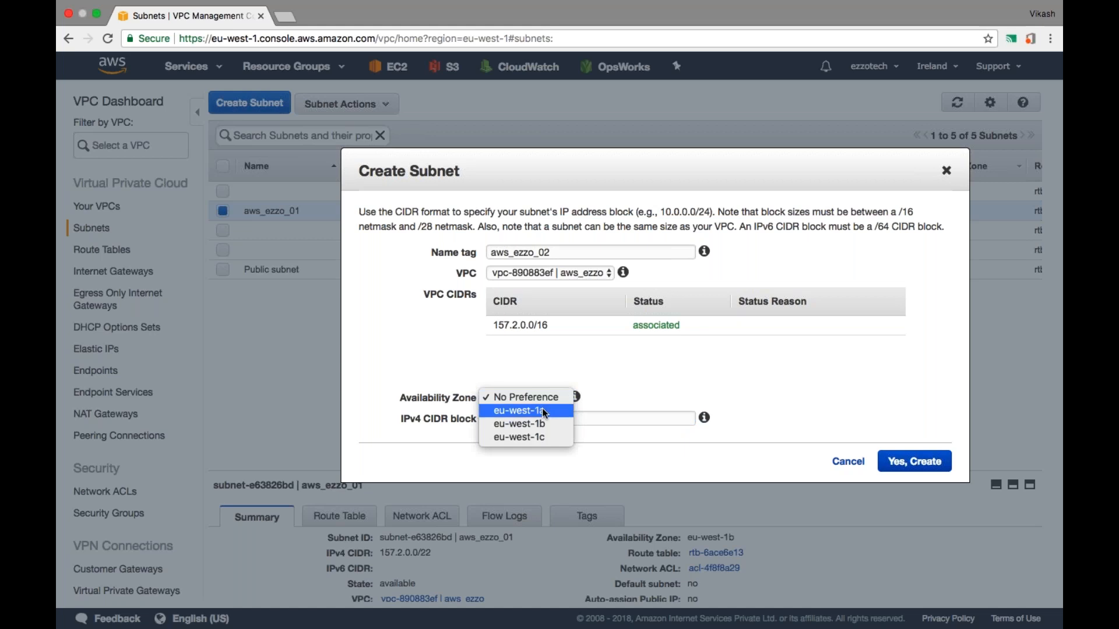
click(544, 412)
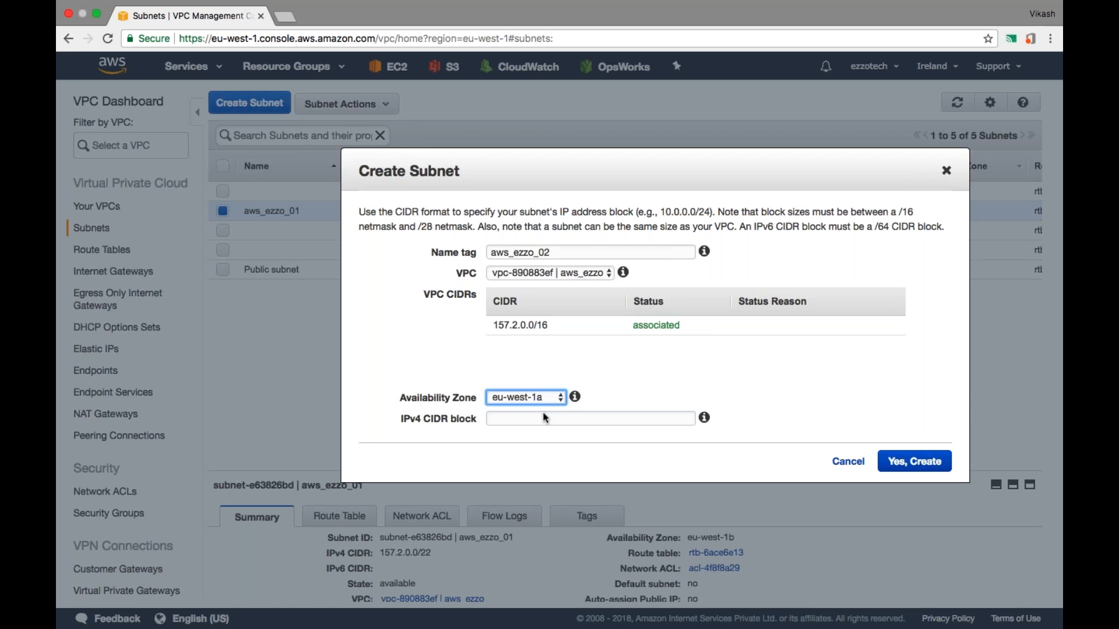
Set the IPv4 CIDR block of aws_ezzo_02 to 157.2.4.0/23, compare it with the planning table, and create the subnet.
drag(762, 171, 737, 323)
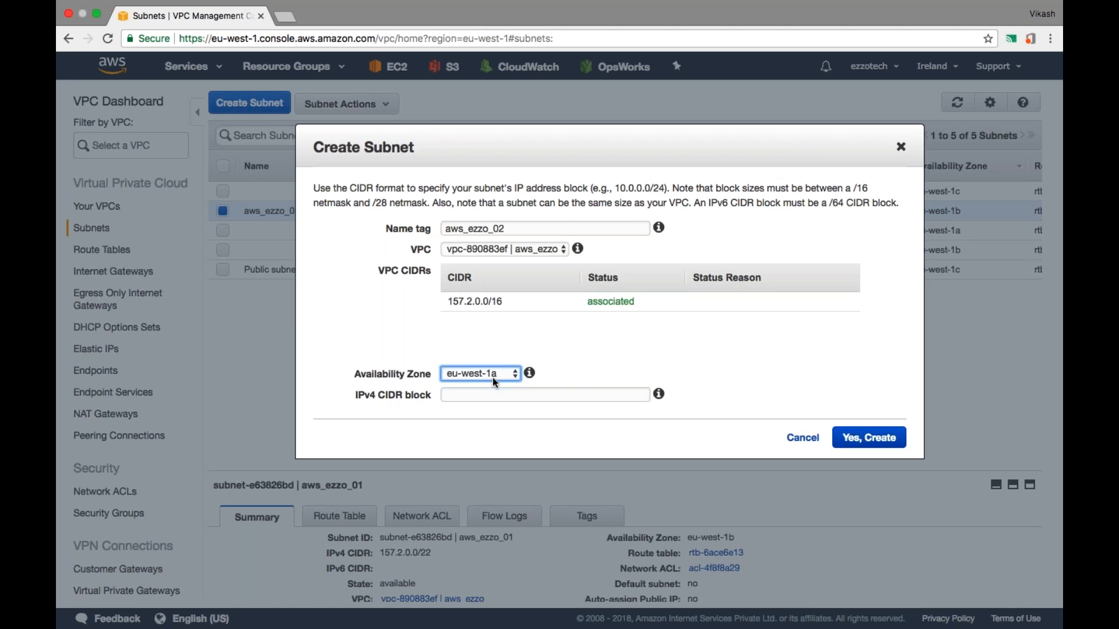
key(Tab)
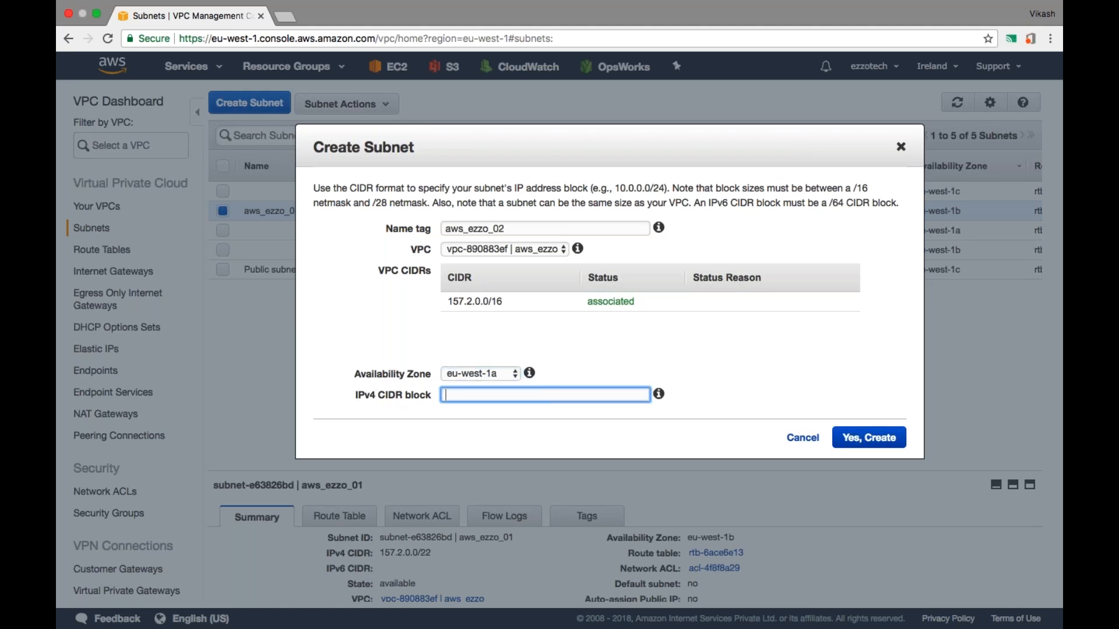
text(157.2.4.0/23)
key(ctrl+Right)
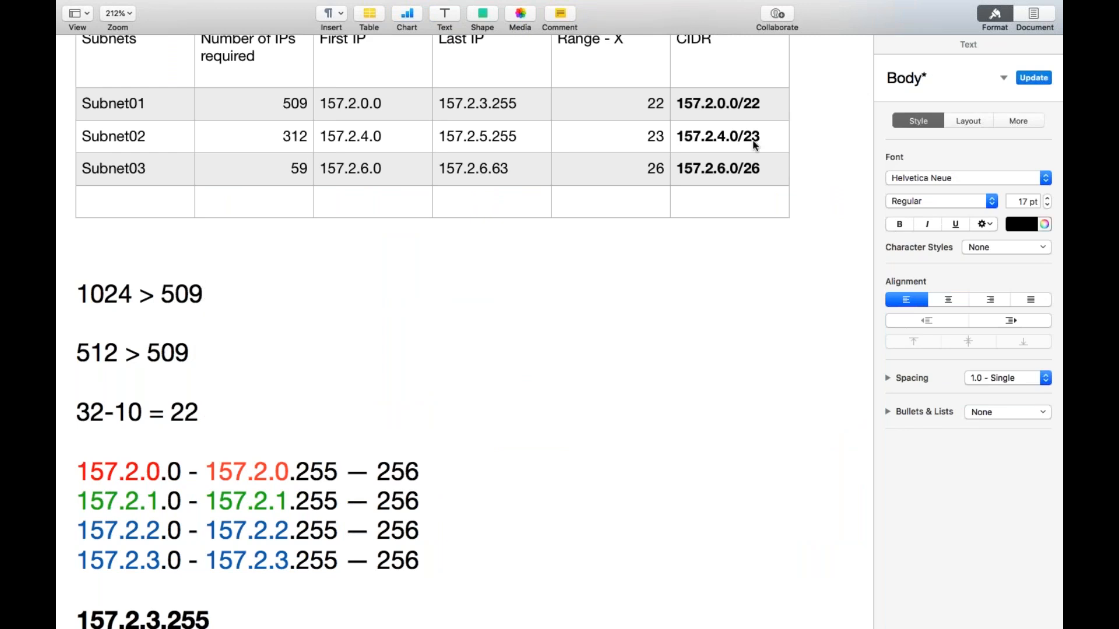
key(ctrl+Left)
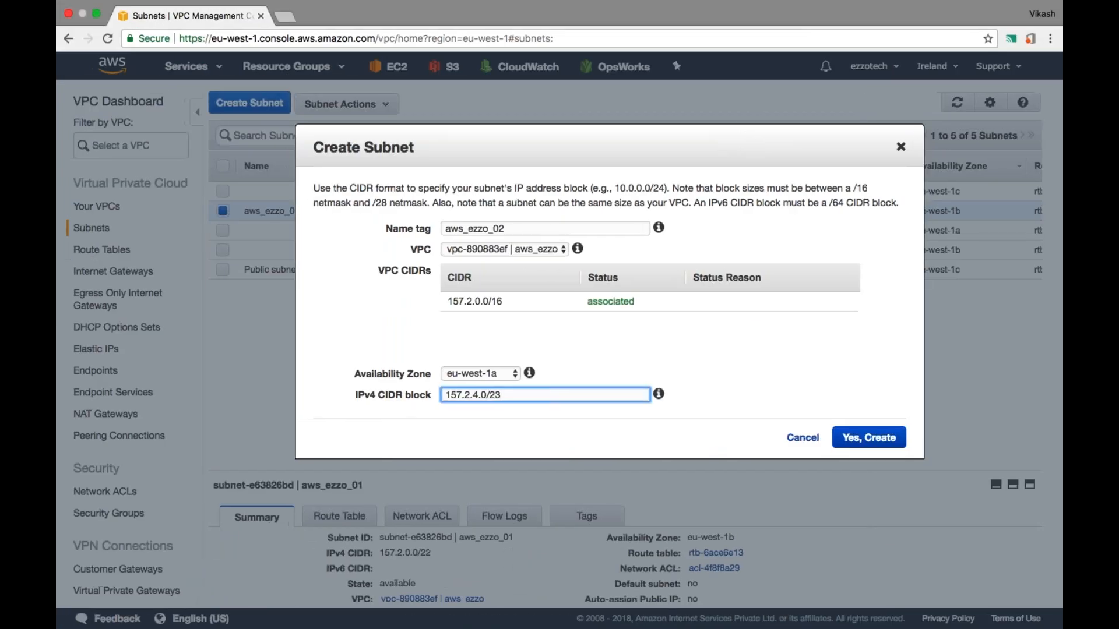
click(868, 438)
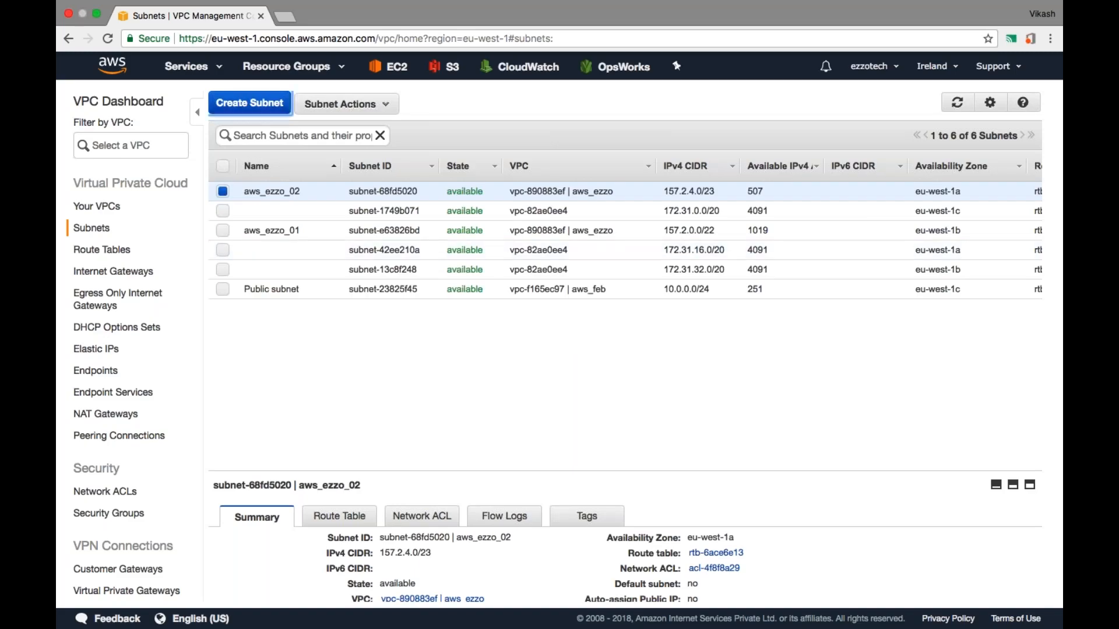
Start a third subnet named aws_ezzo_03 in the aws_ezzo VPC, using availability zone eu-west-1c.
click(249, 102)
text(aws)
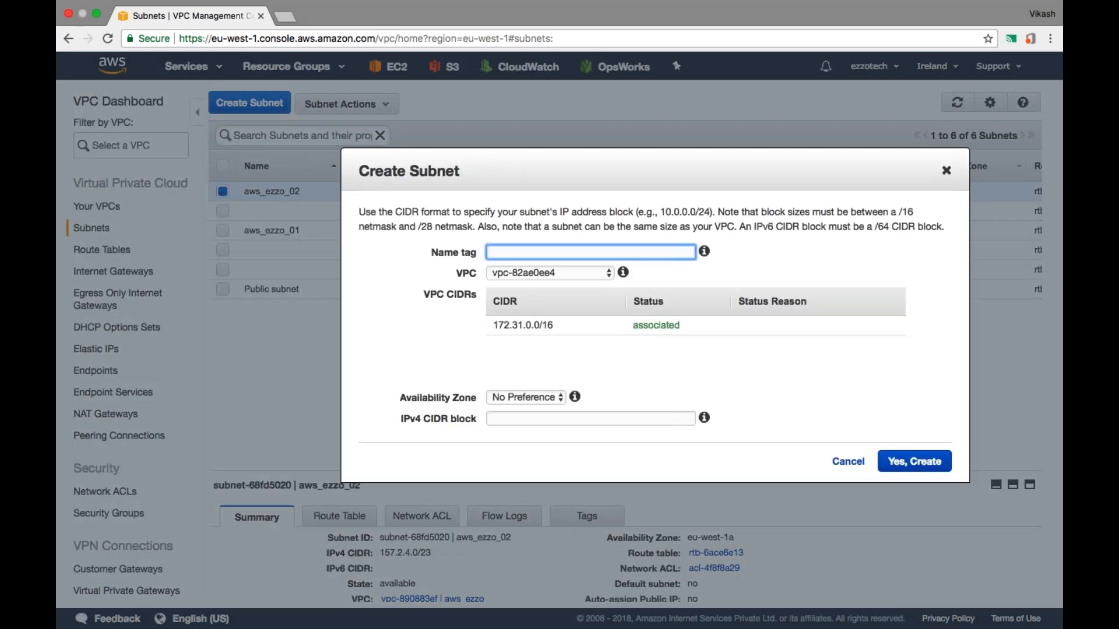
text(_ezzo_03)
click(548, 273)
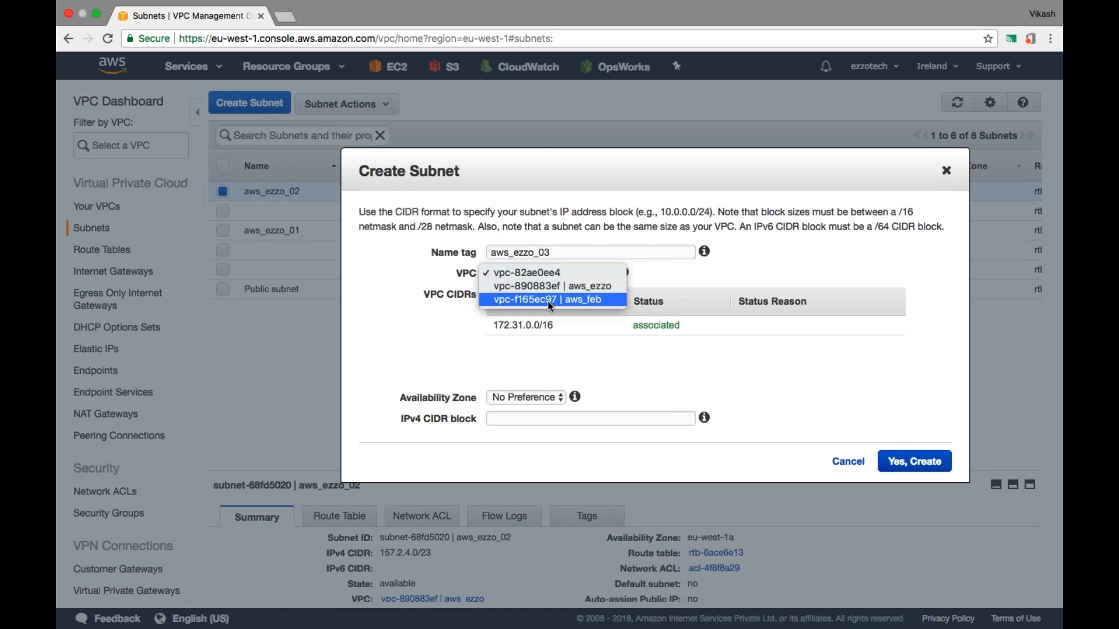
click(579, 289)
click(557, 399)
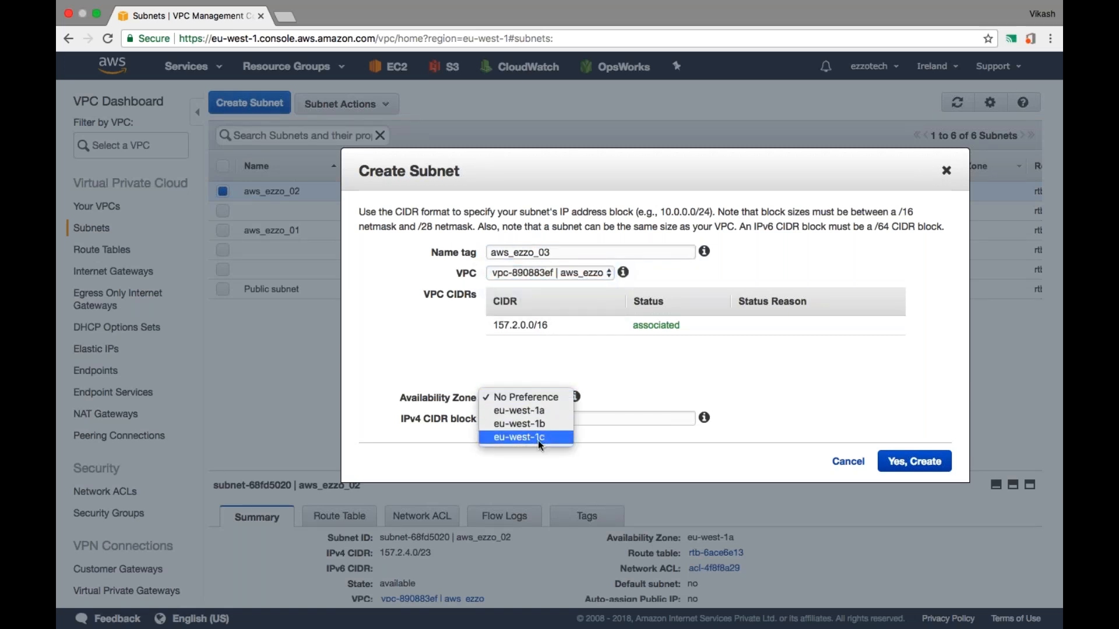
click(537, 439)
Set the IPv4 CIDR block of aws_ezzo_03 to 157.2.6.0/26, compare it with the planning table, and create the subnet.
click(541, 418)
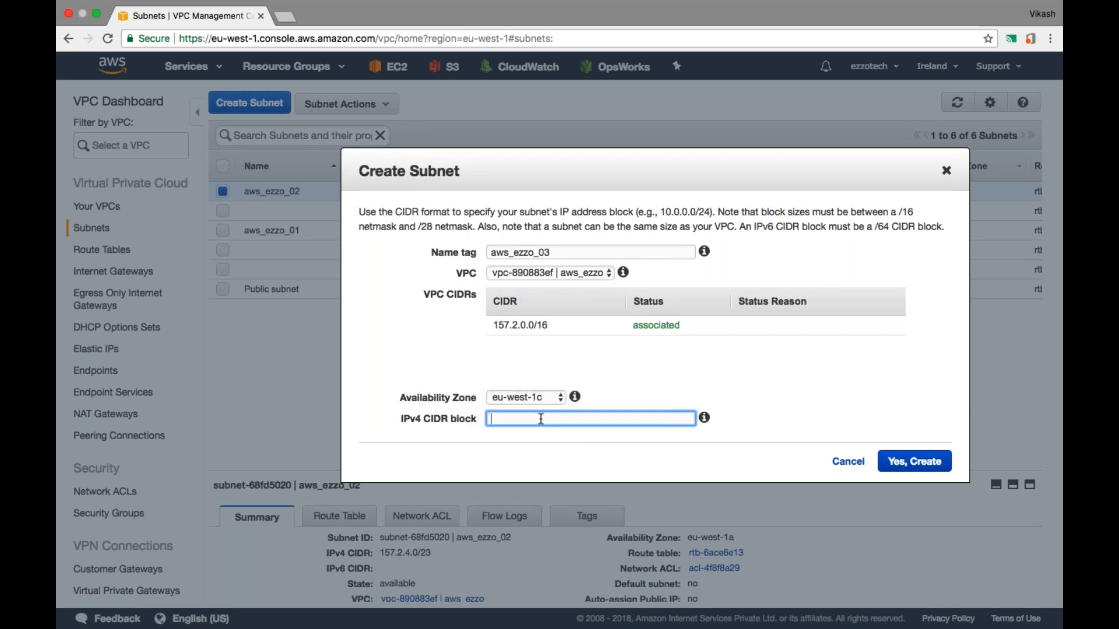
text(157.2.6.0/26)
key(ctrl+Right)
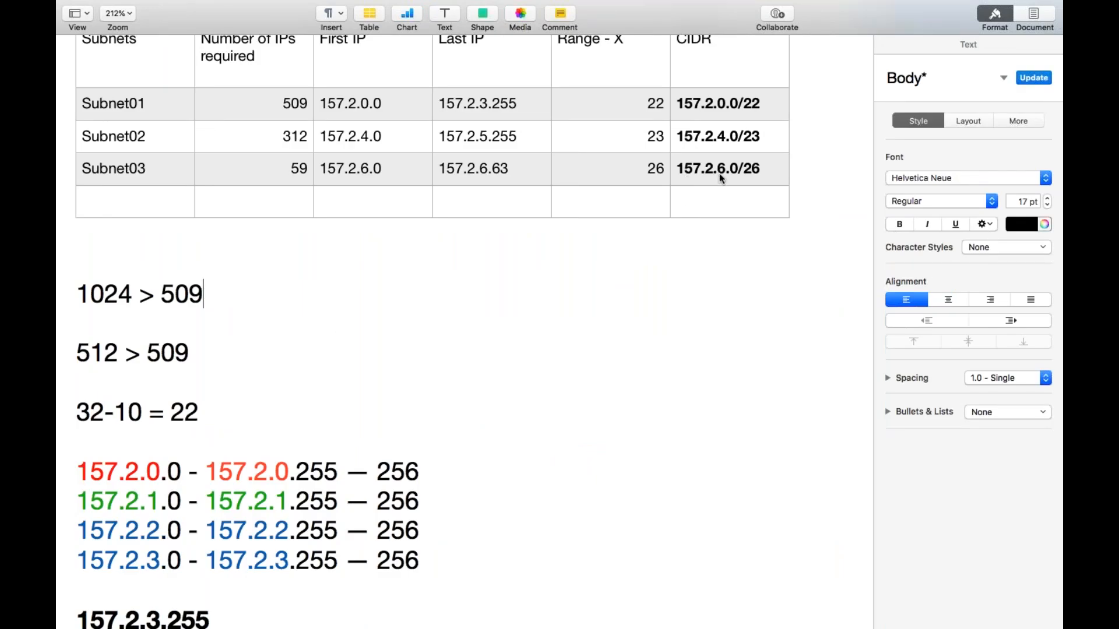
key(ctrl+Left)
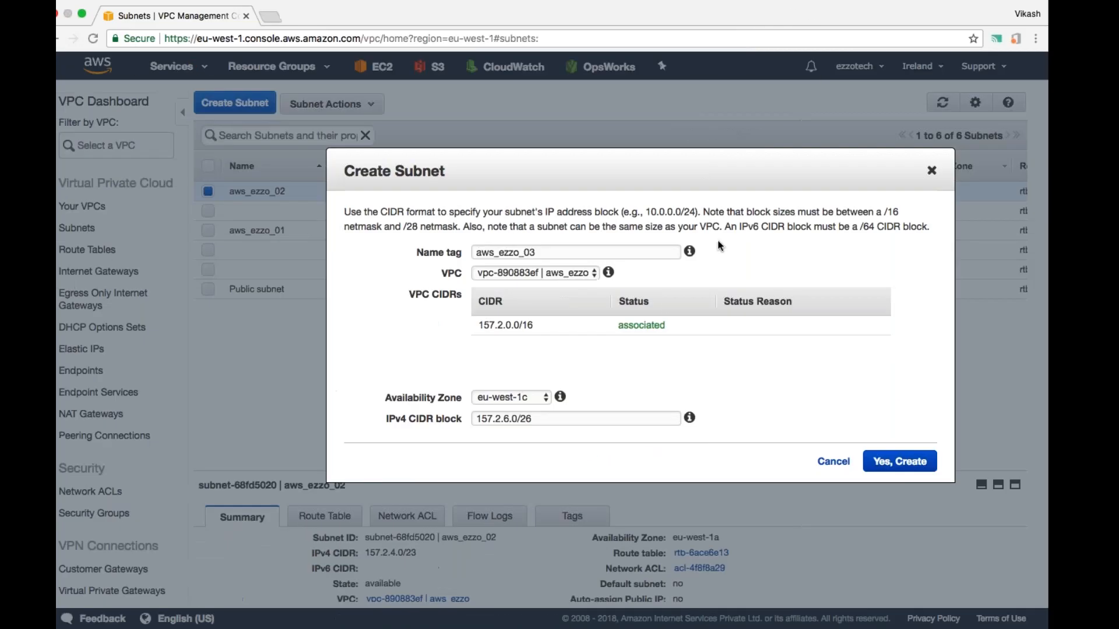
click(914, 461)
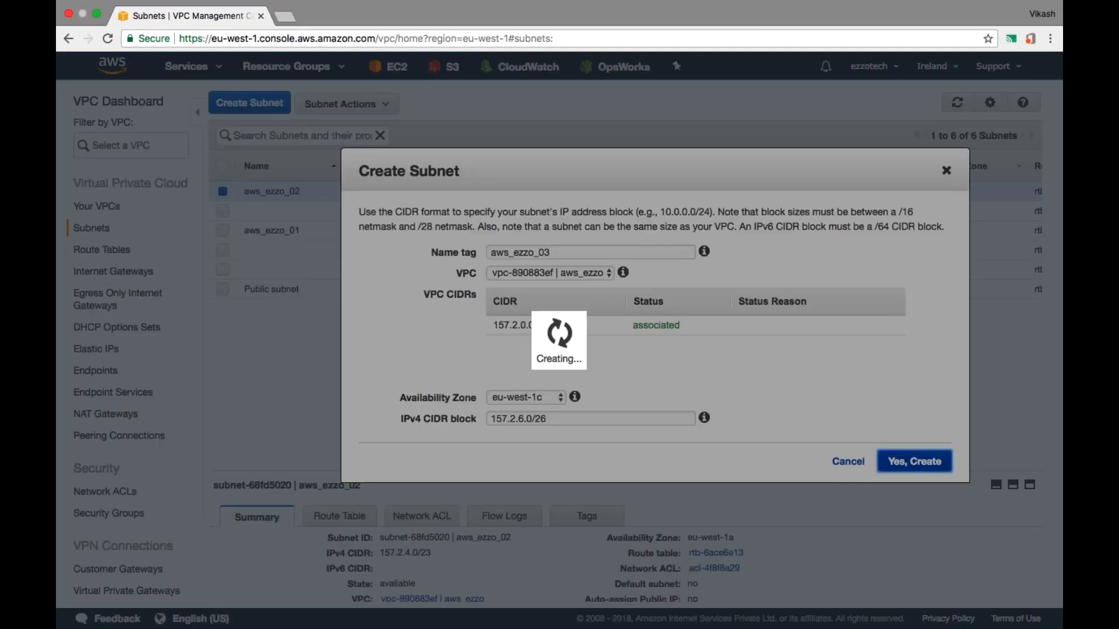
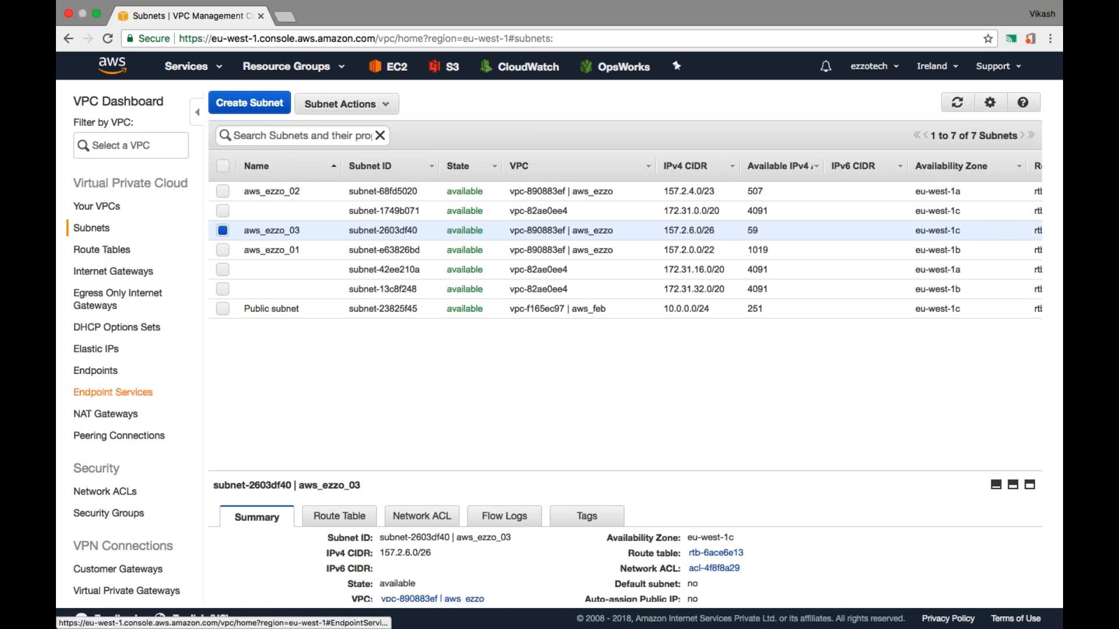
Create an internet gateway with the name tag aws_ezzo.
click(117, 275)
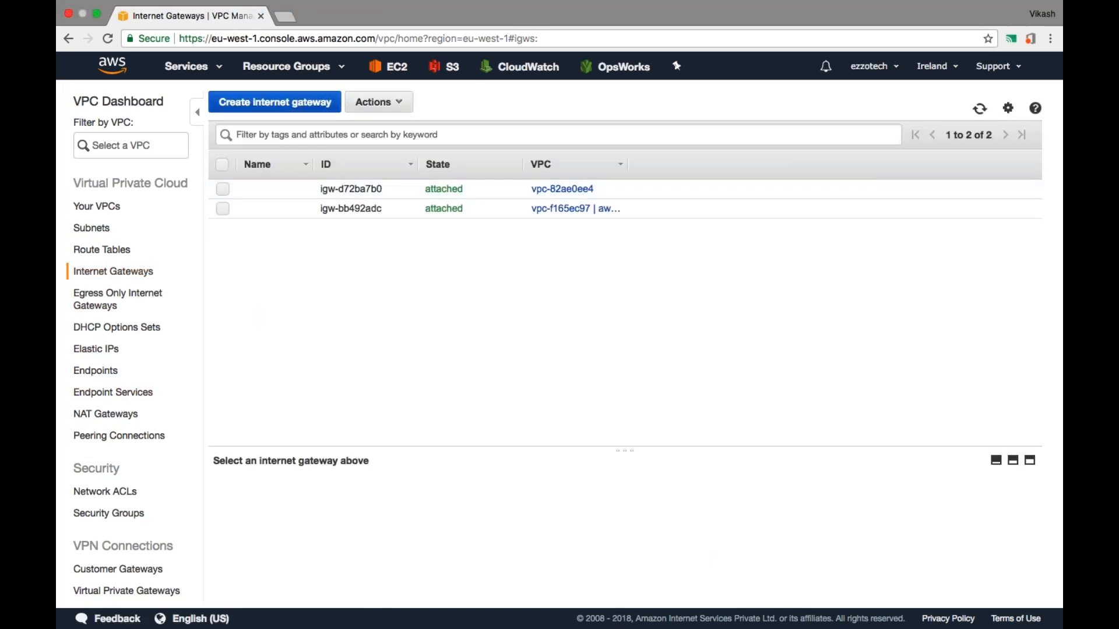
click(291, 108)
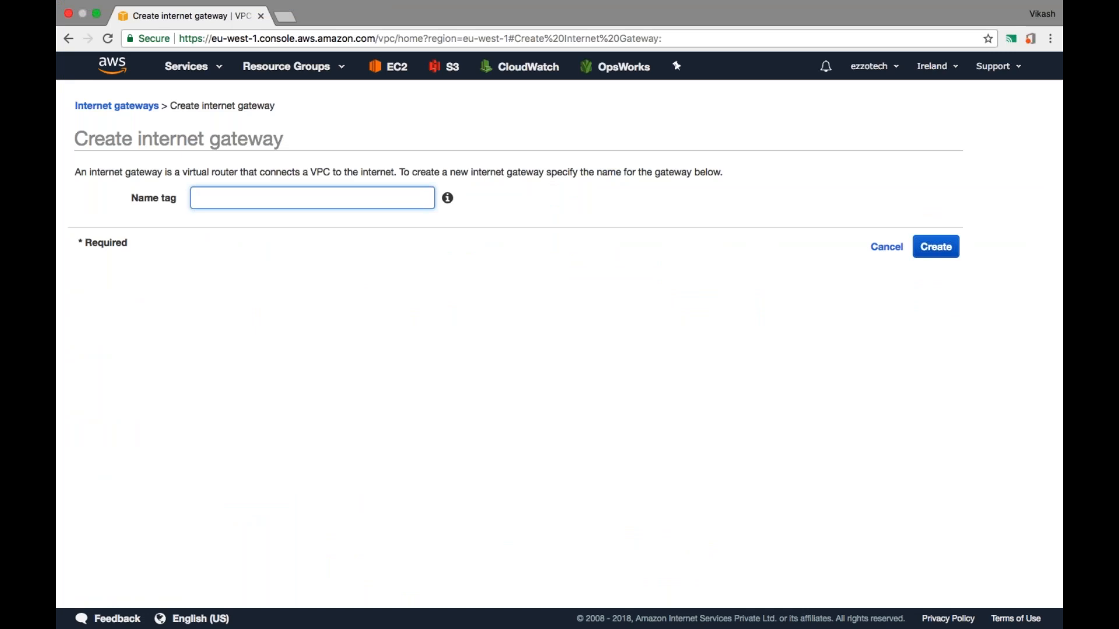
text(aws_ezzo)
key(Return)
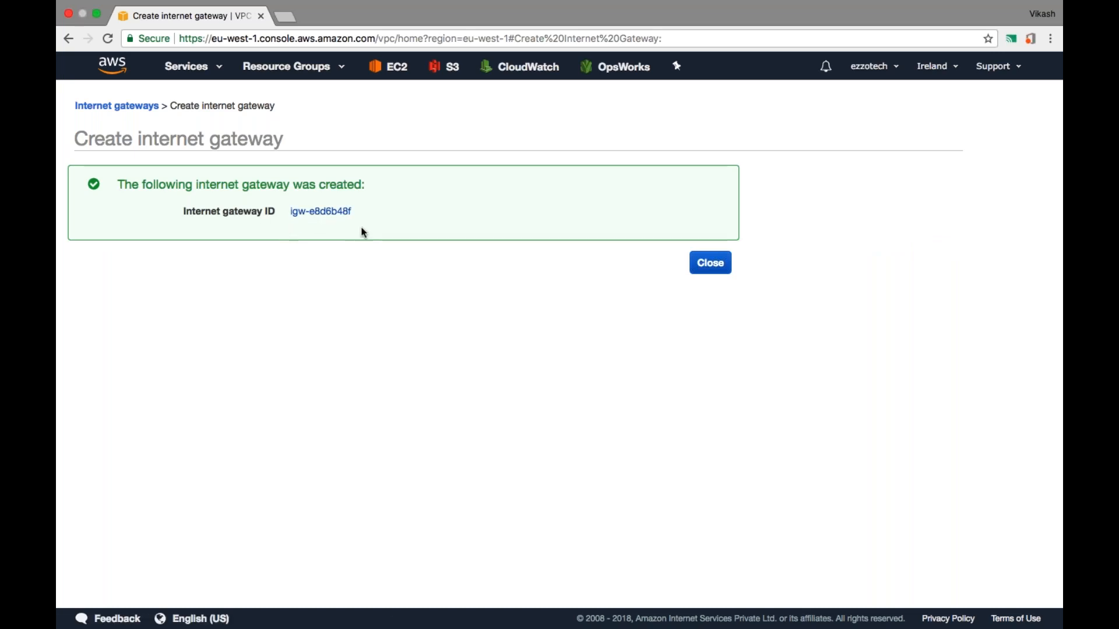
click(714, 267)
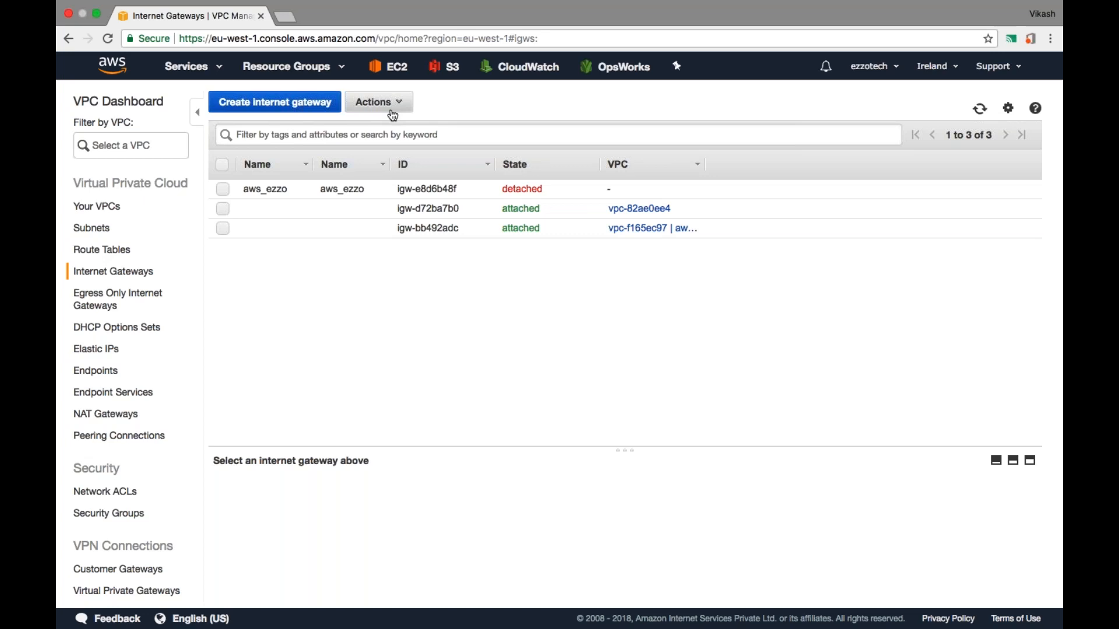
Detach the internet gateway igw-d72ba7b0 from the VPC vpc-82ae0ee4.
click(457, 210)
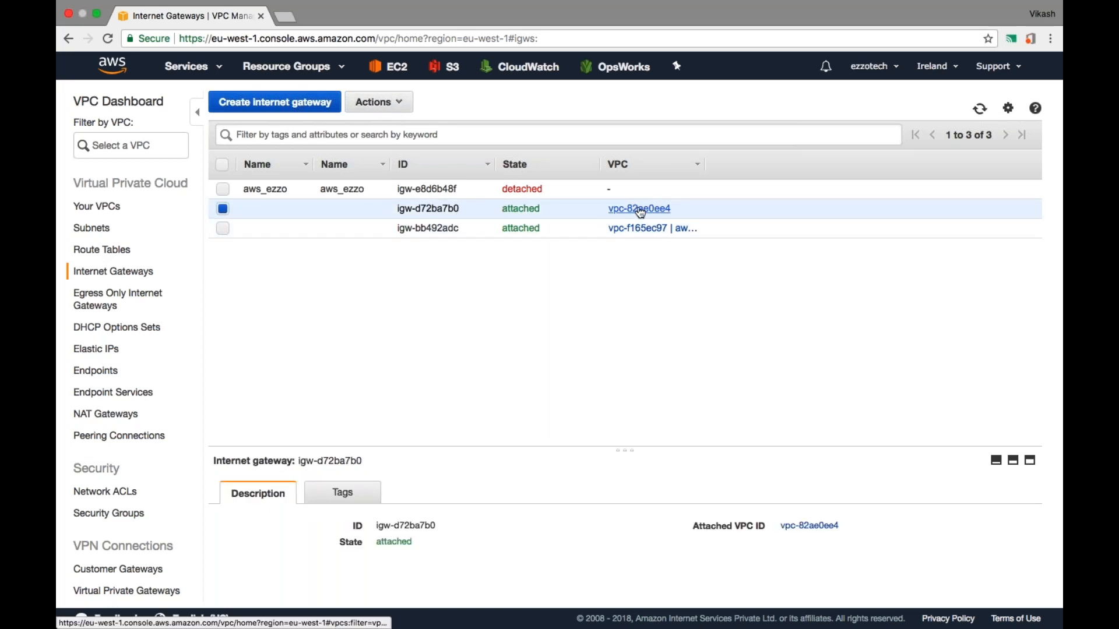
click(378, 102)
click(401, 158)
click(680, 370)
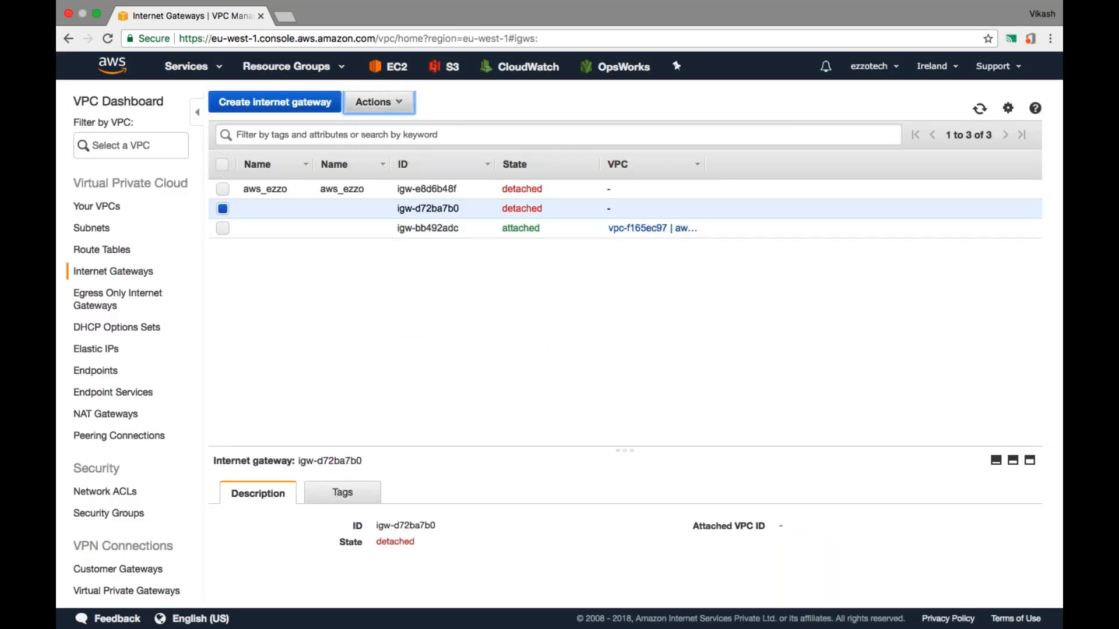
Attach the internet gateway igw-d72ba7b0 to the aws_ezzo VPC (vpc-890883ef).
click(378, 102)
click(412, 142)
click(573, 198)
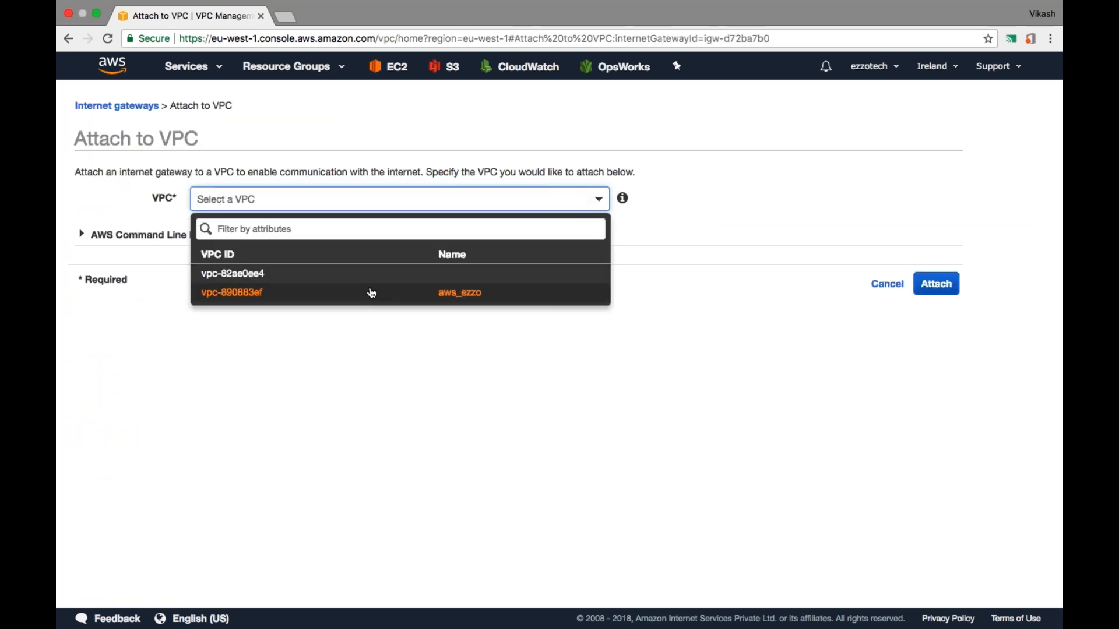
click(450, 292)
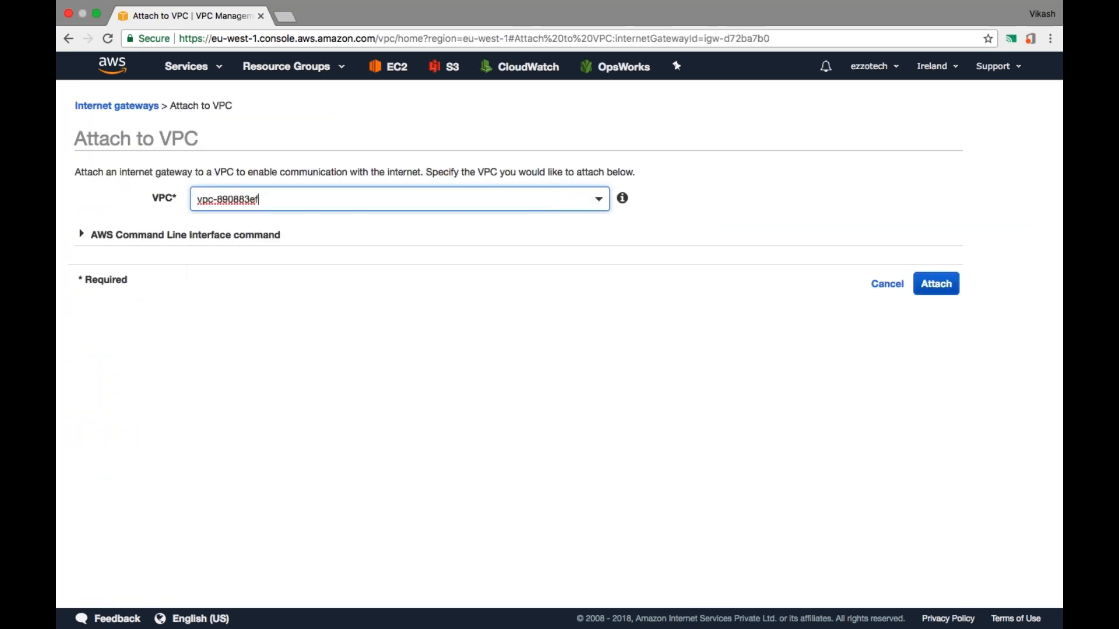
click(932, 284)
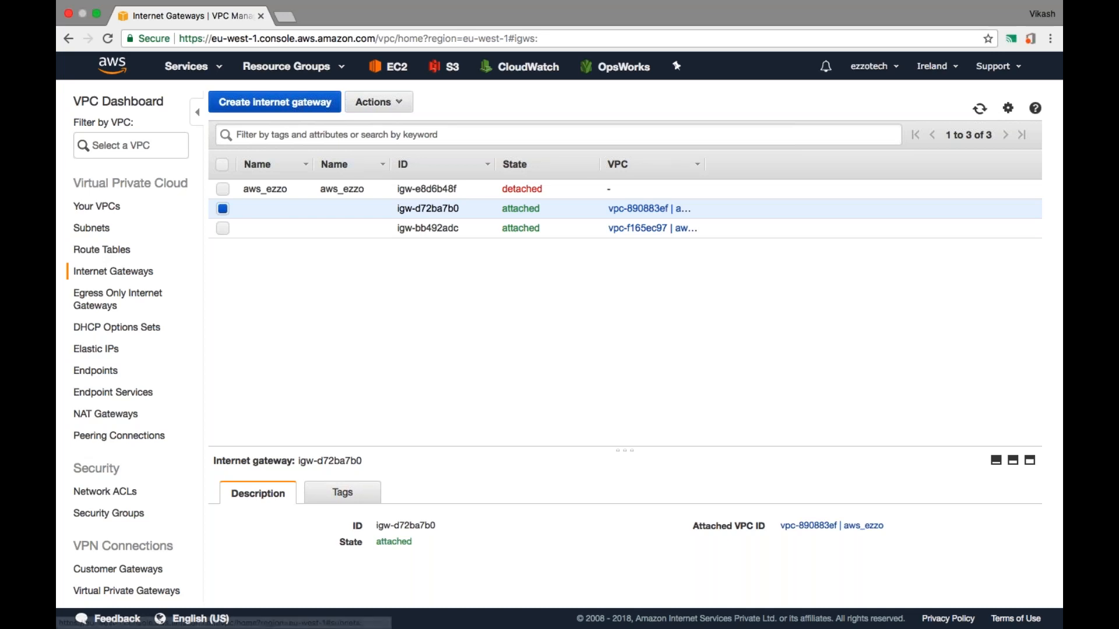
Examine the routes and subnet associations of the aws_ezzo VPC's main route table, and the route table used by subnet aws_ezzo_03.
click(90, 256)
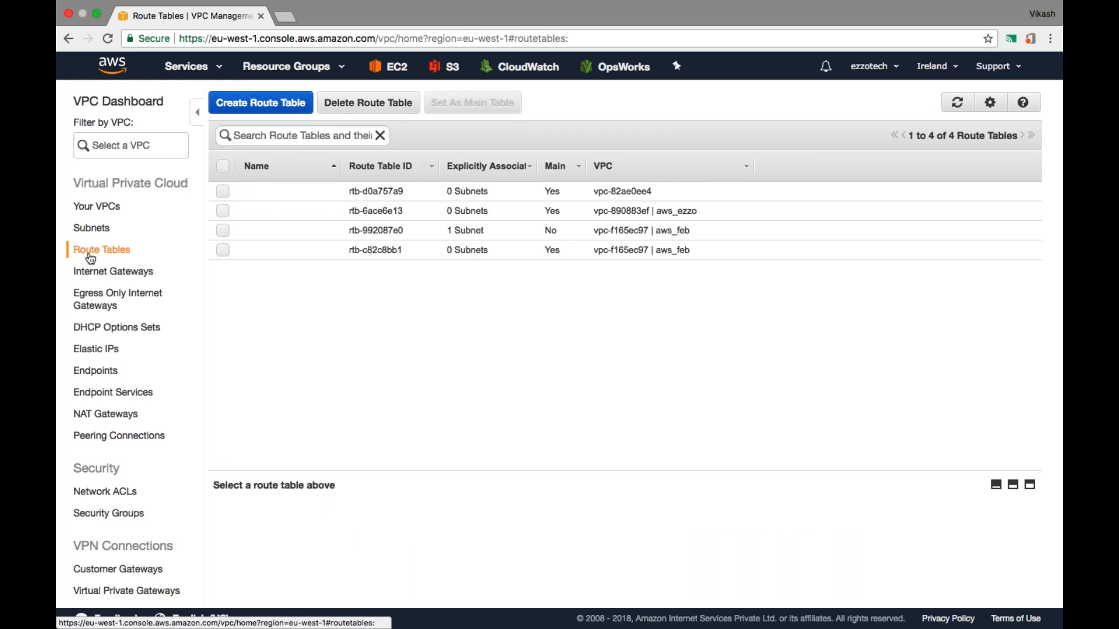
click(674, 217)
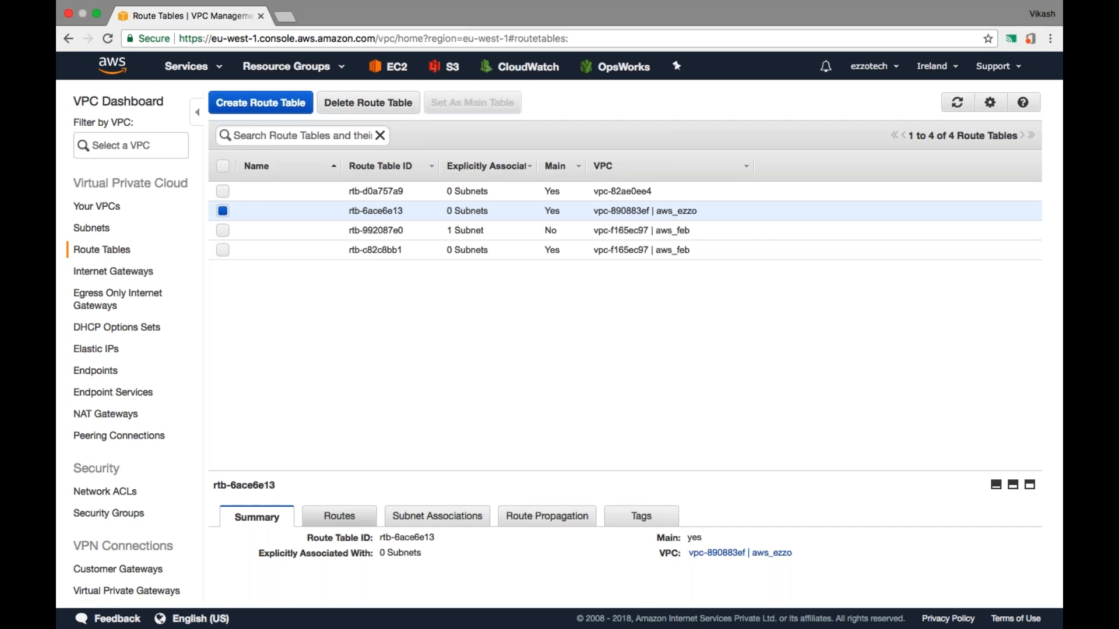
click(339, 516)
drag(658, 470, 654, 350)
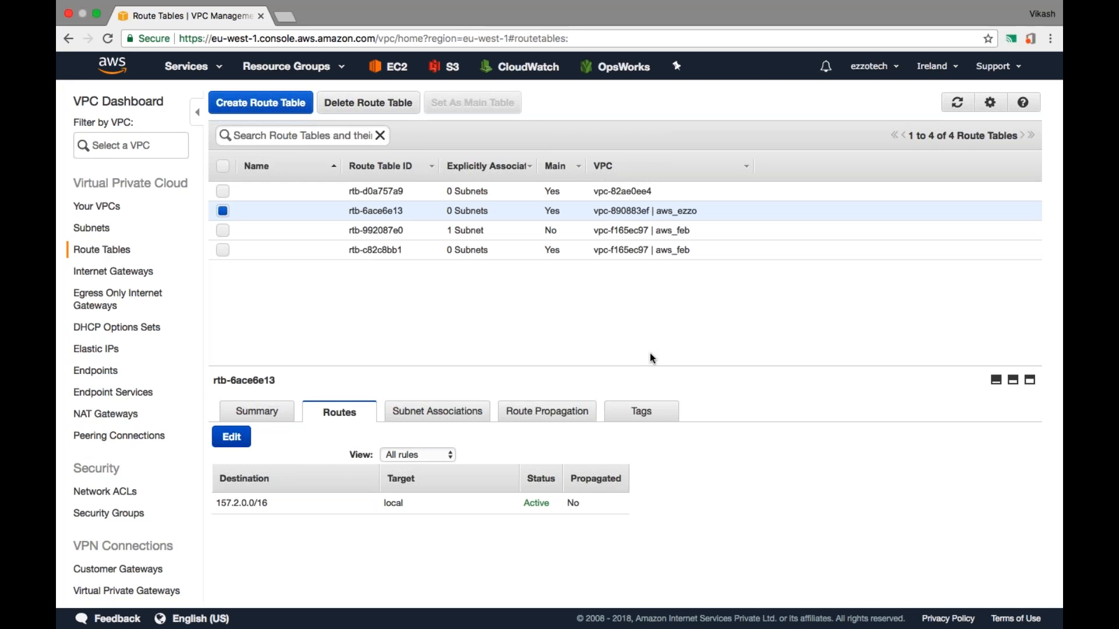
click(440, 415)
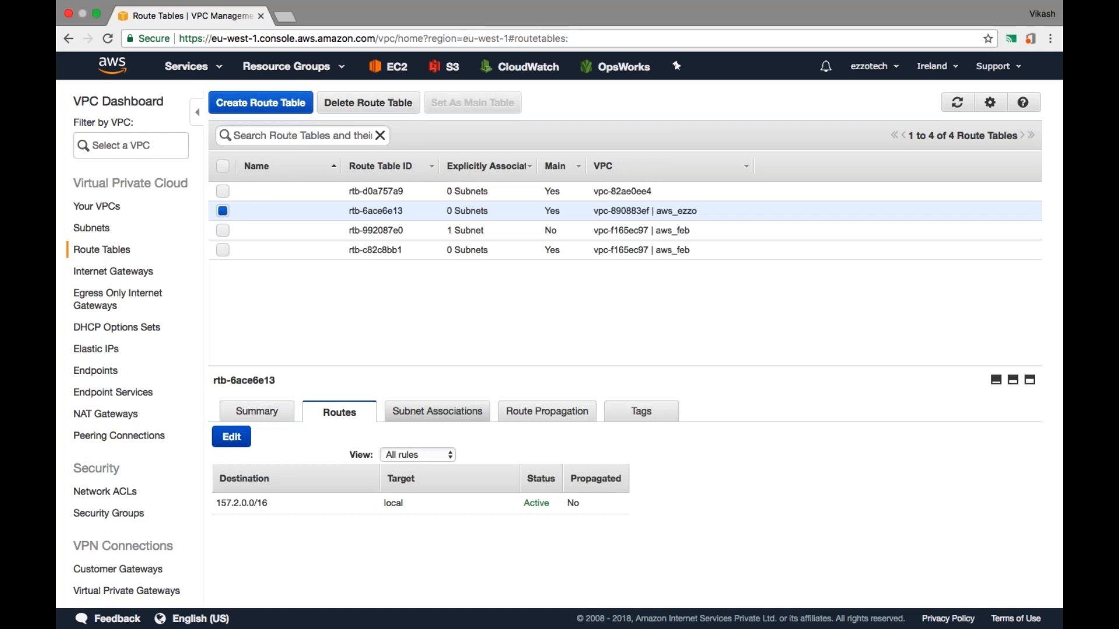
scroll(502, 533, down, 1)
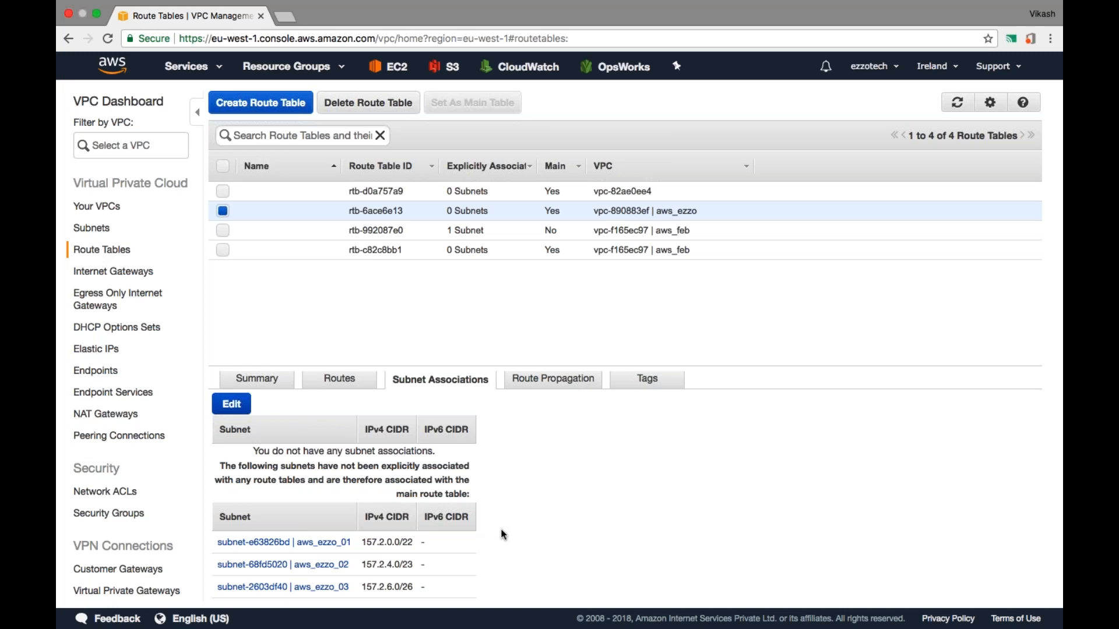
click(111, 236)
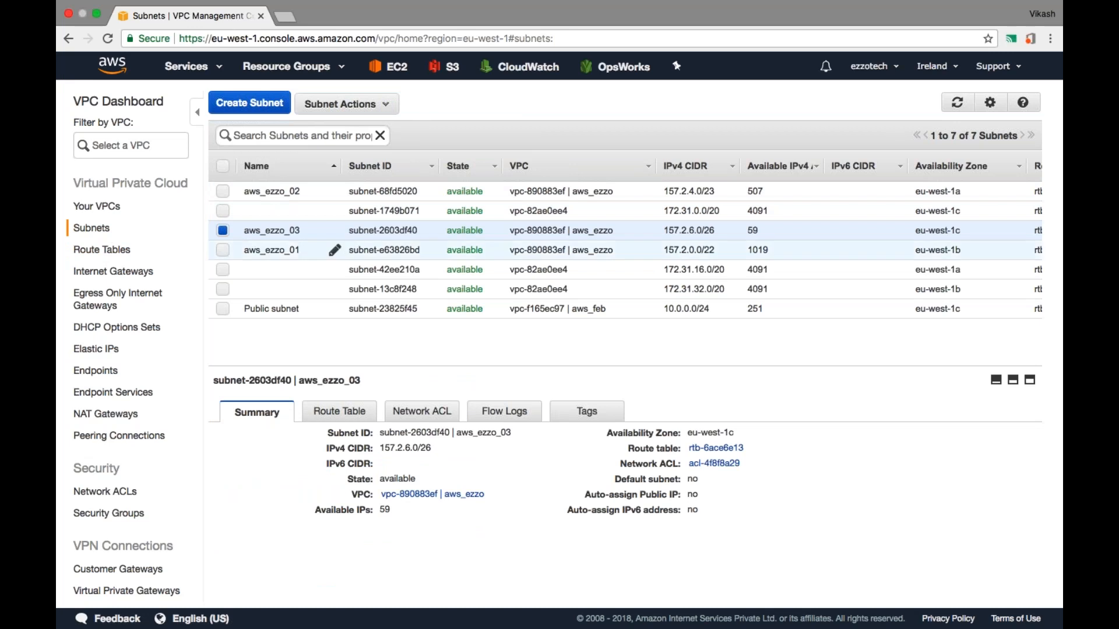
click(339, 411)
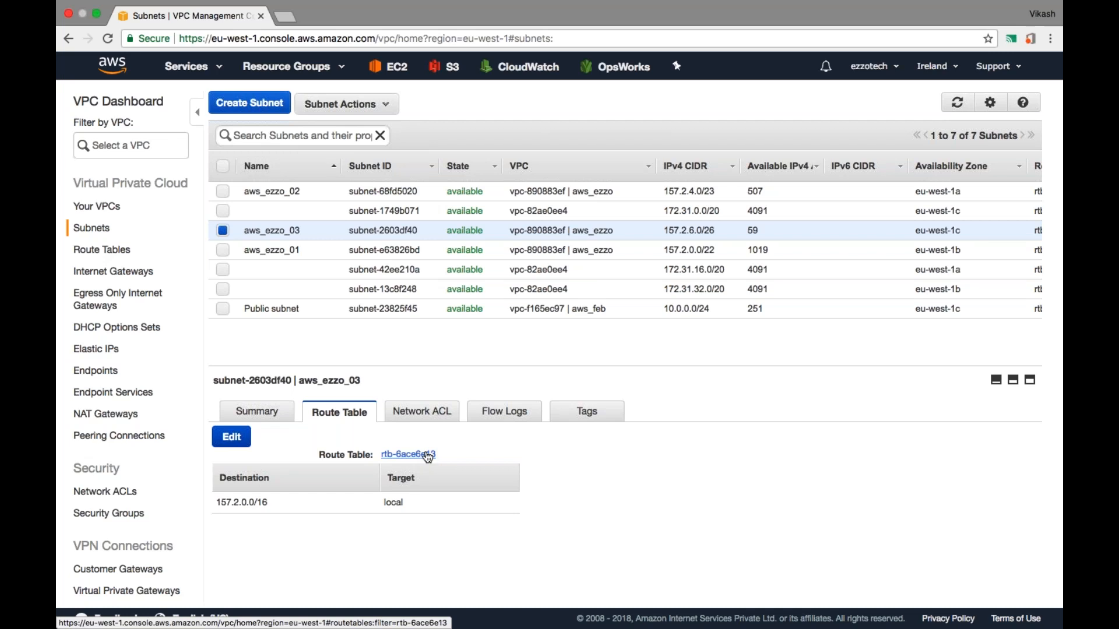
Add a route to the aws_ezzo VPC's main route table with destination 0.0.0.0/0 and target igw-d72ba7b0, and save it.
click(122, 250)
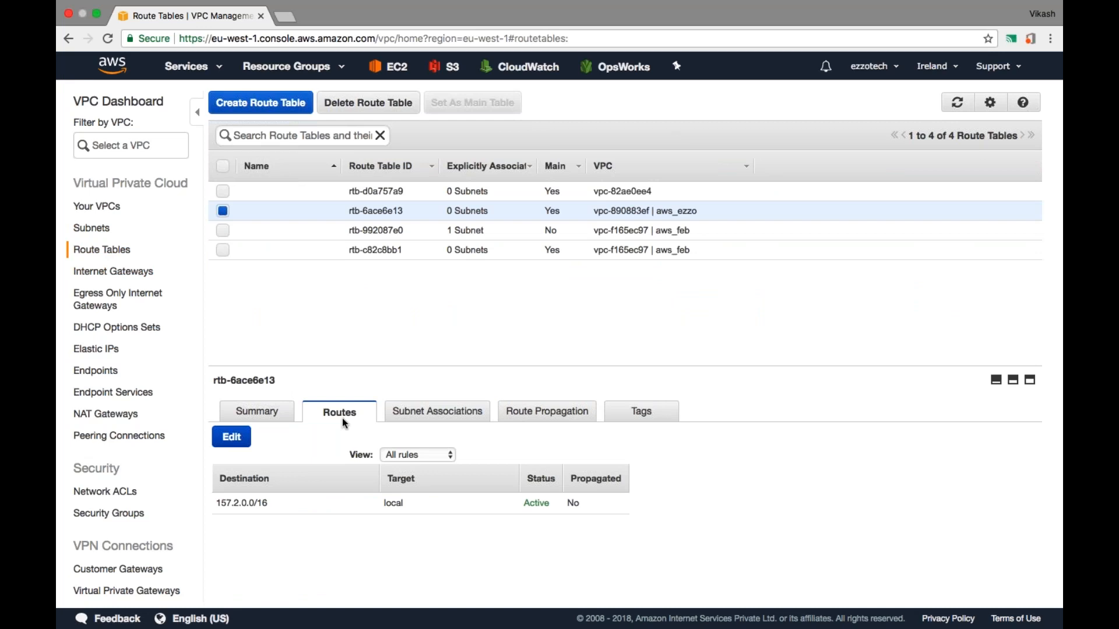
click(231, 436)
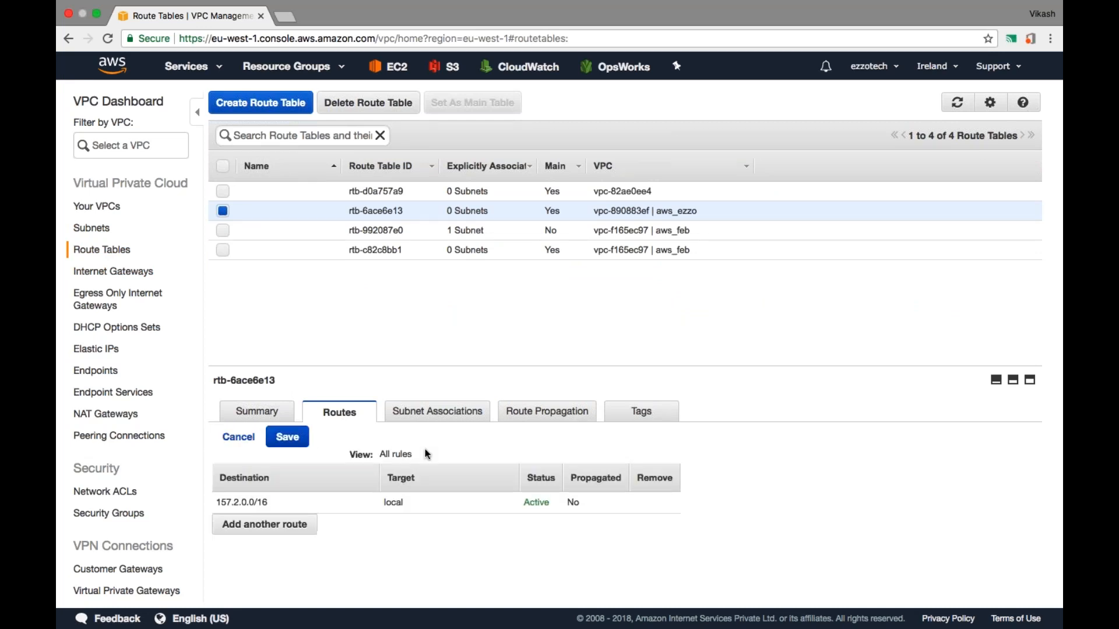
click(264, 524)
click(273, 520)
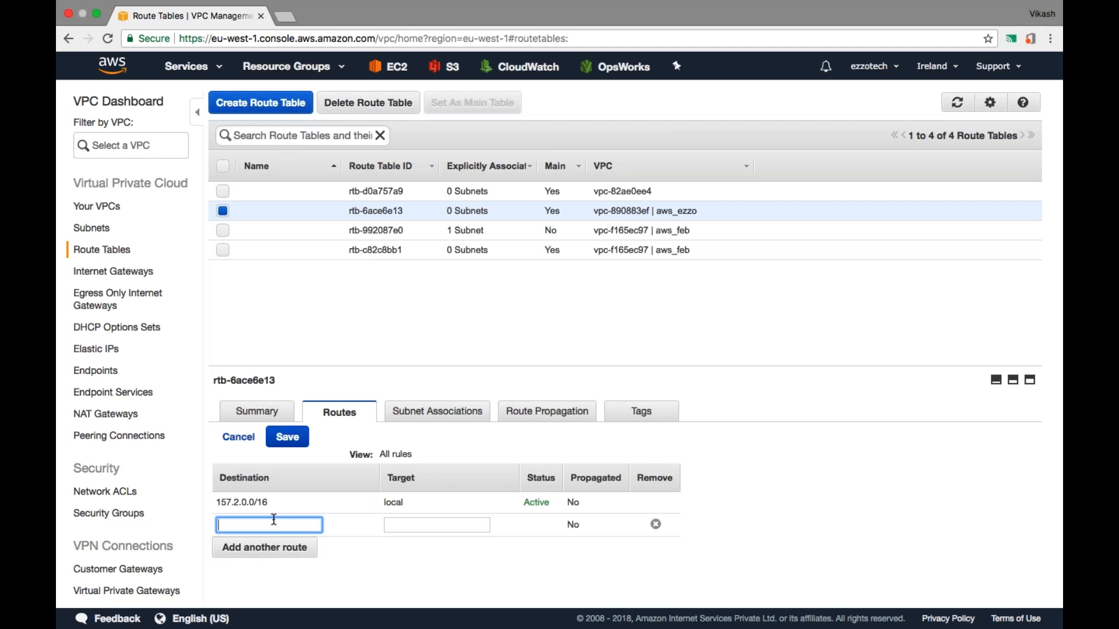
text(0.0.0.0/0)
click(419, 524)
click(425, 549)
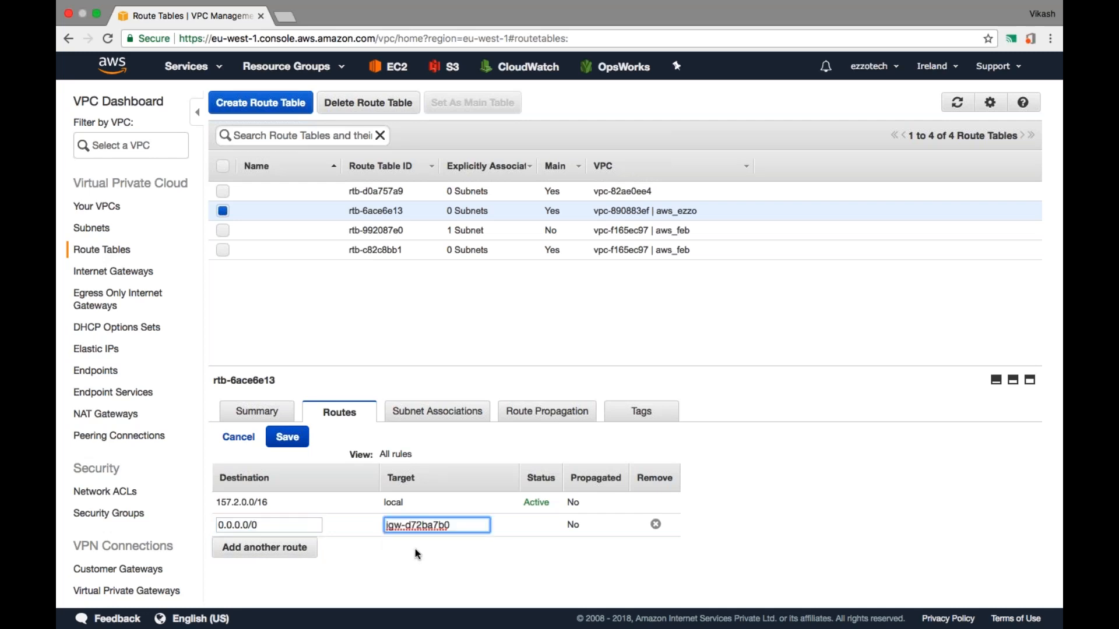
click(288, 437)
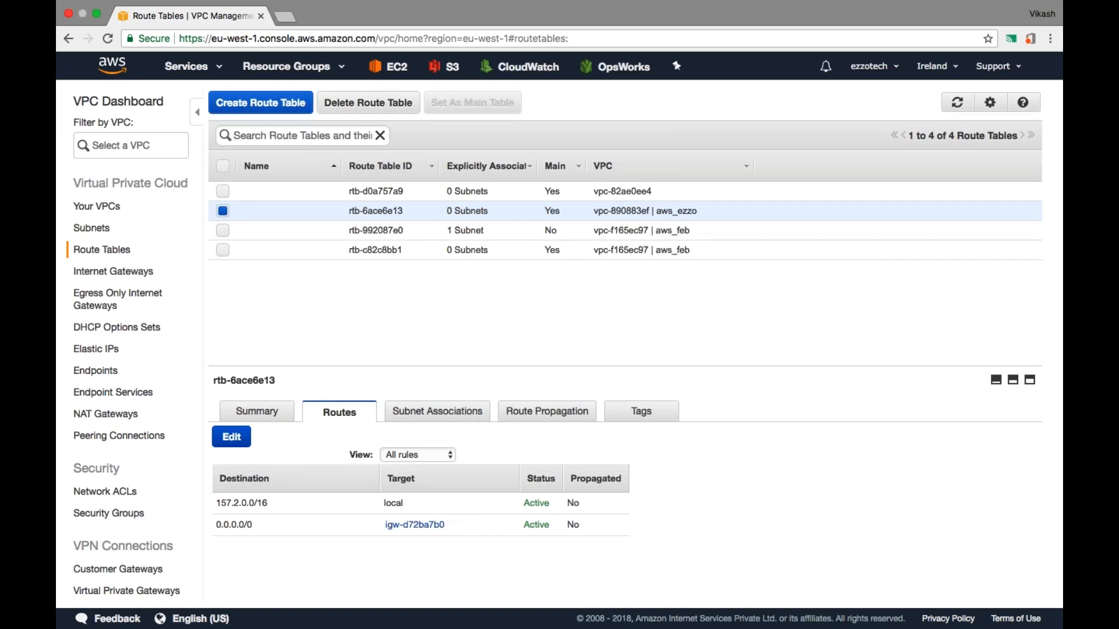
Check the routes that apply to the subnets aws_ezzo_03 and aws_ezzo_02.
click(92, 228)
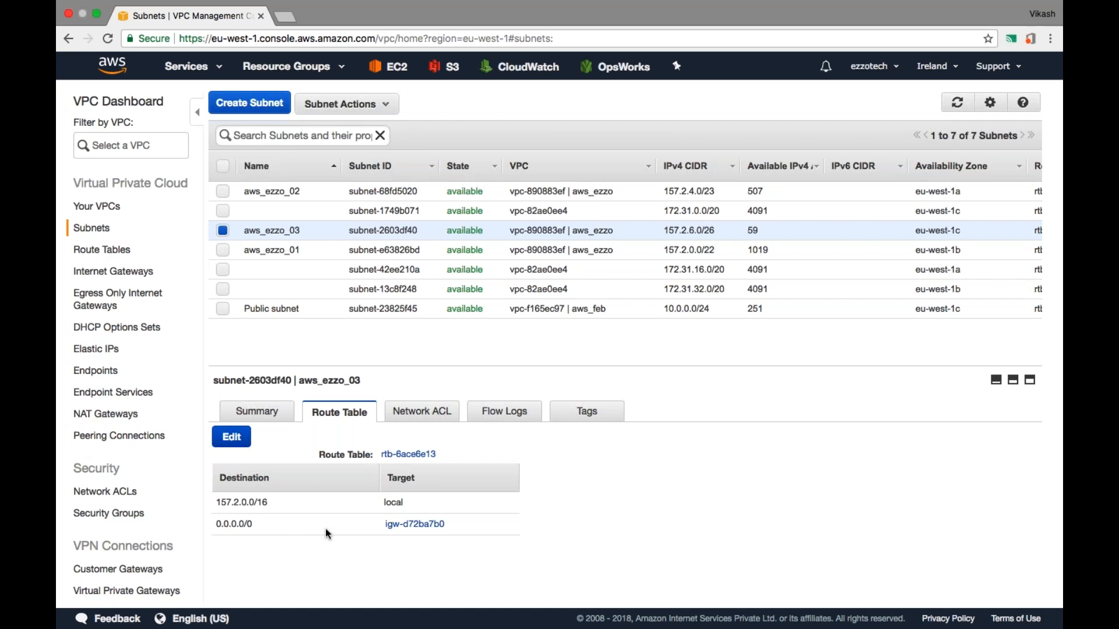
click(223, 231)
click(223, 191)
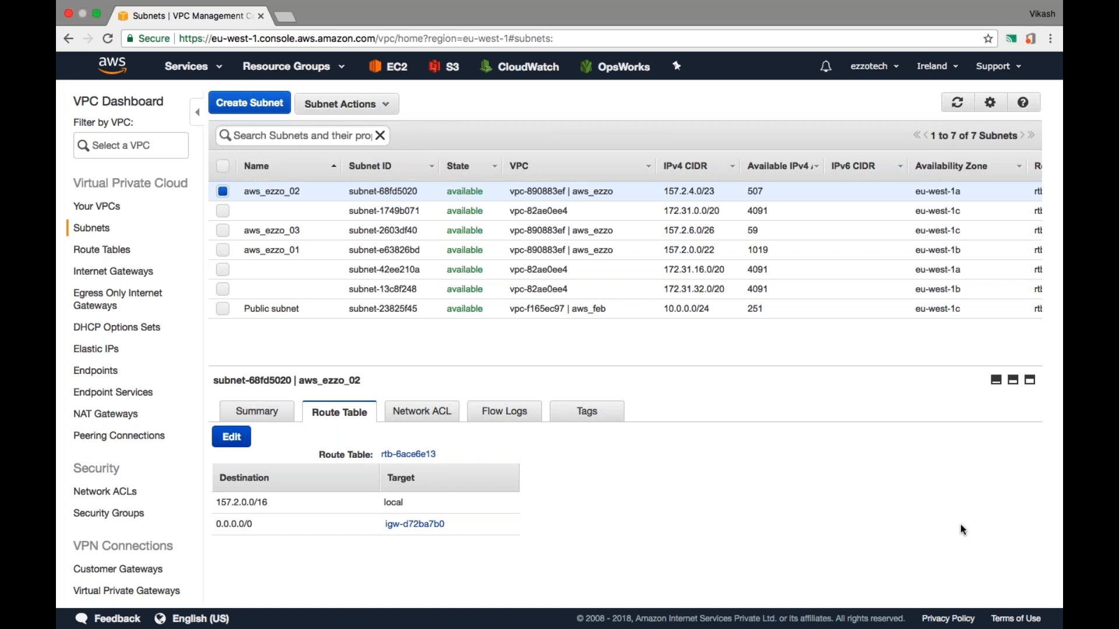
Create a route table named aws_ezzo_cst in the aws_ezzo VPC.
click(100, 250)
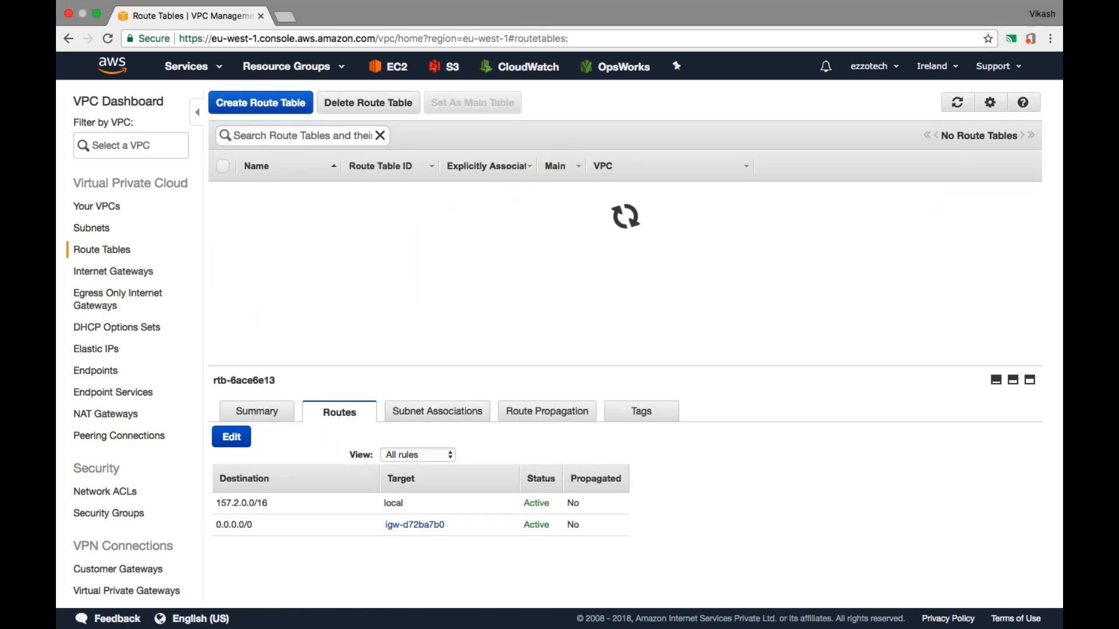
click(260, 103)
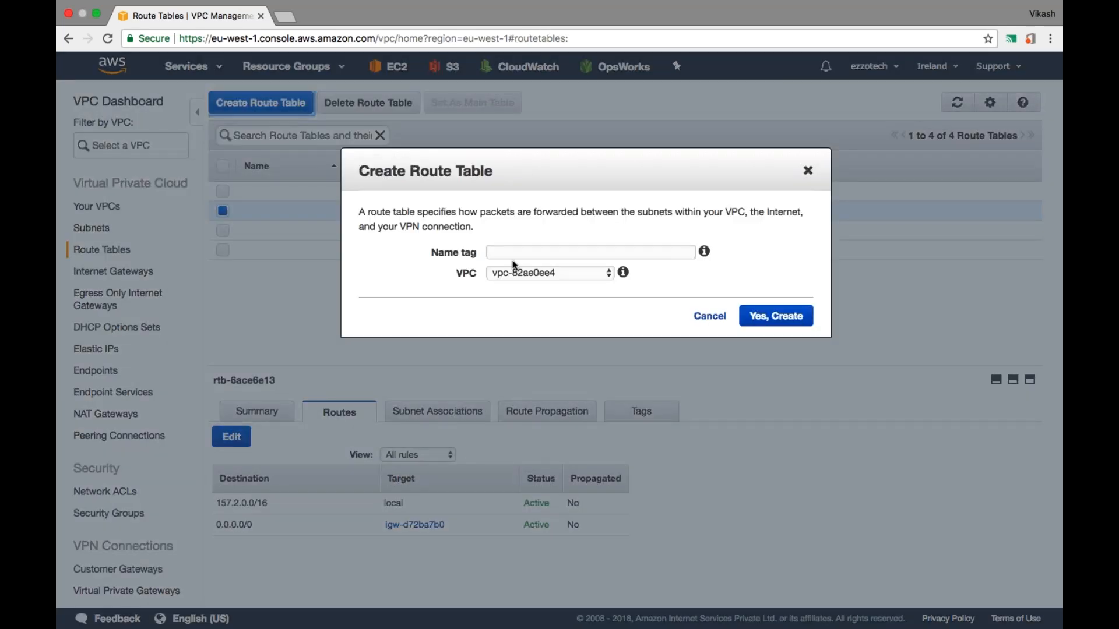
text(aws_)
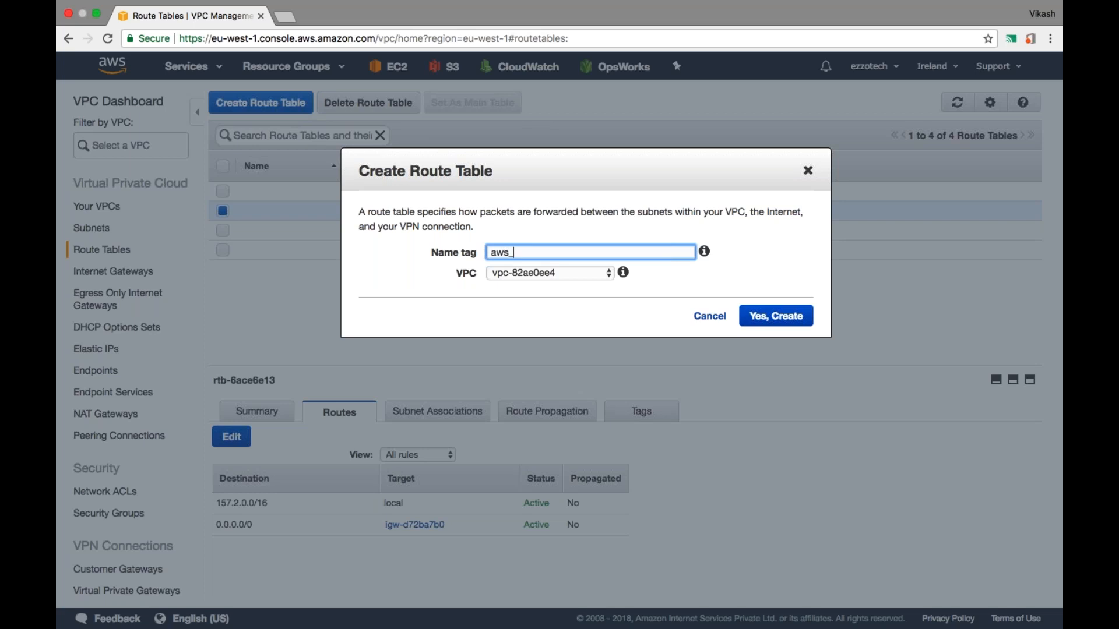
text(ezzo_cst)
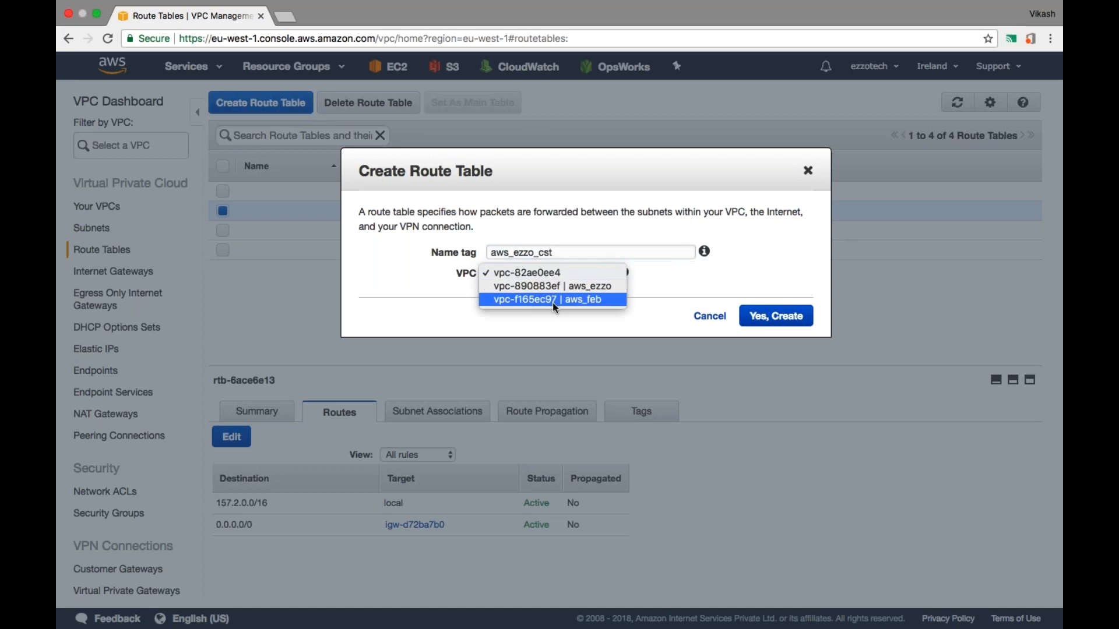
click(548, 286)
click(776, 316)
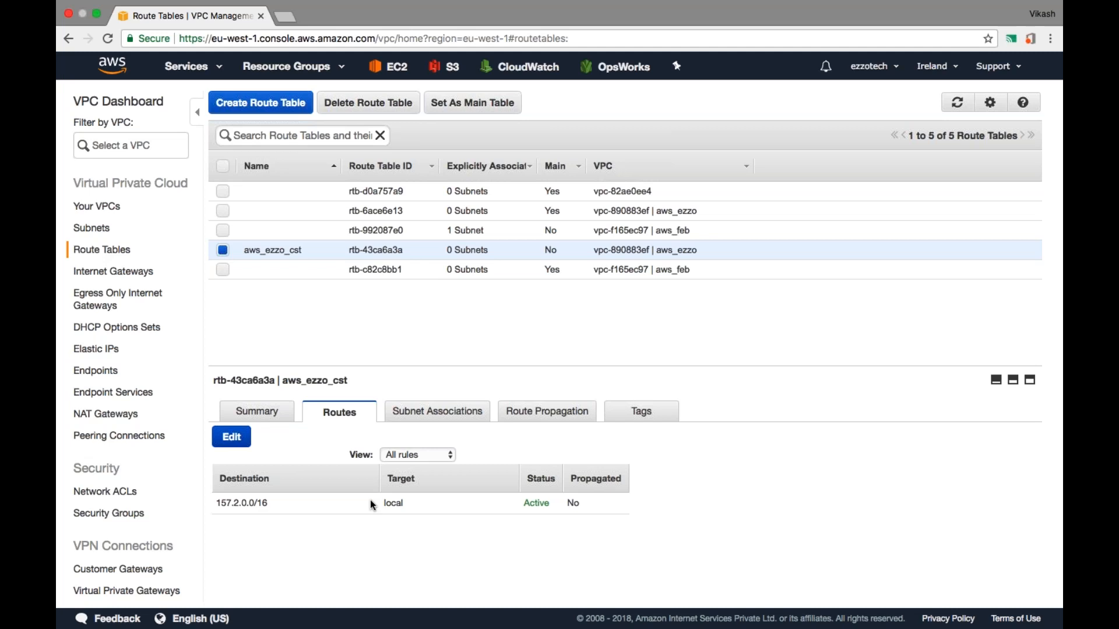
Associate the subnets aws_ezzo_02 and aws_ezzo_03 with the aws_ezzo_cst route table and save.
click(434, 412)
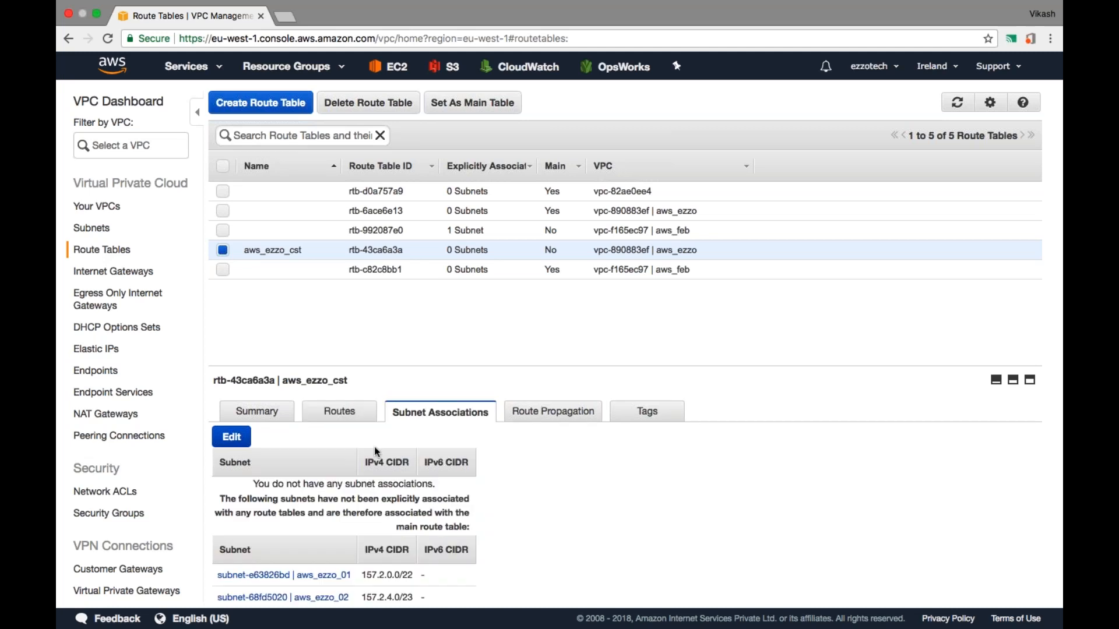
scroll(374, 446, down, 1)
click(231, 408)
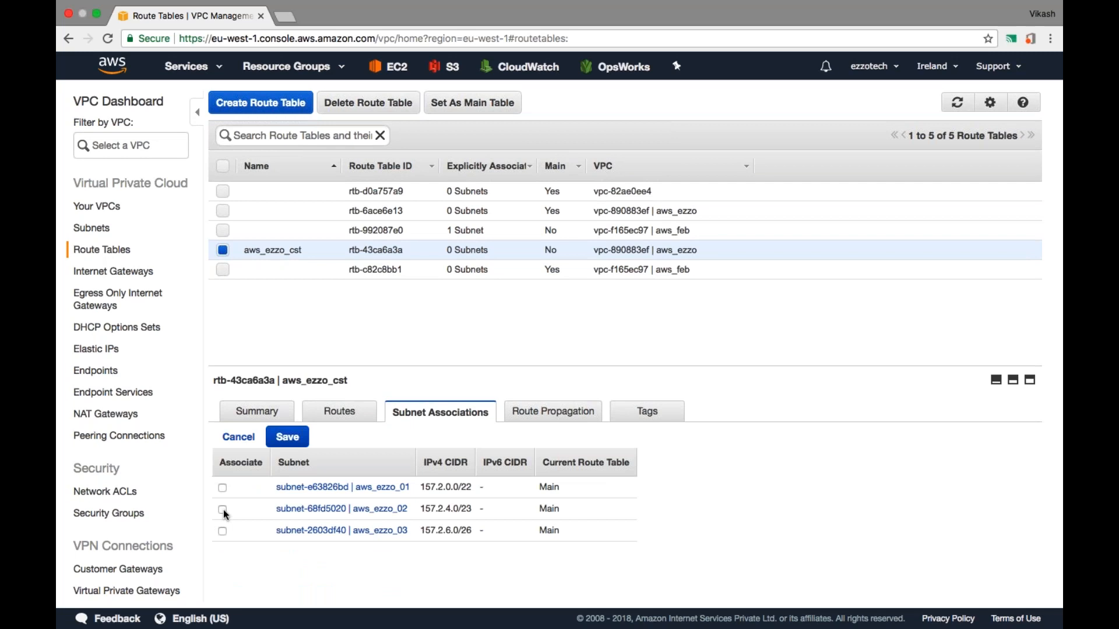
click(222, 531)
click(287, 437)
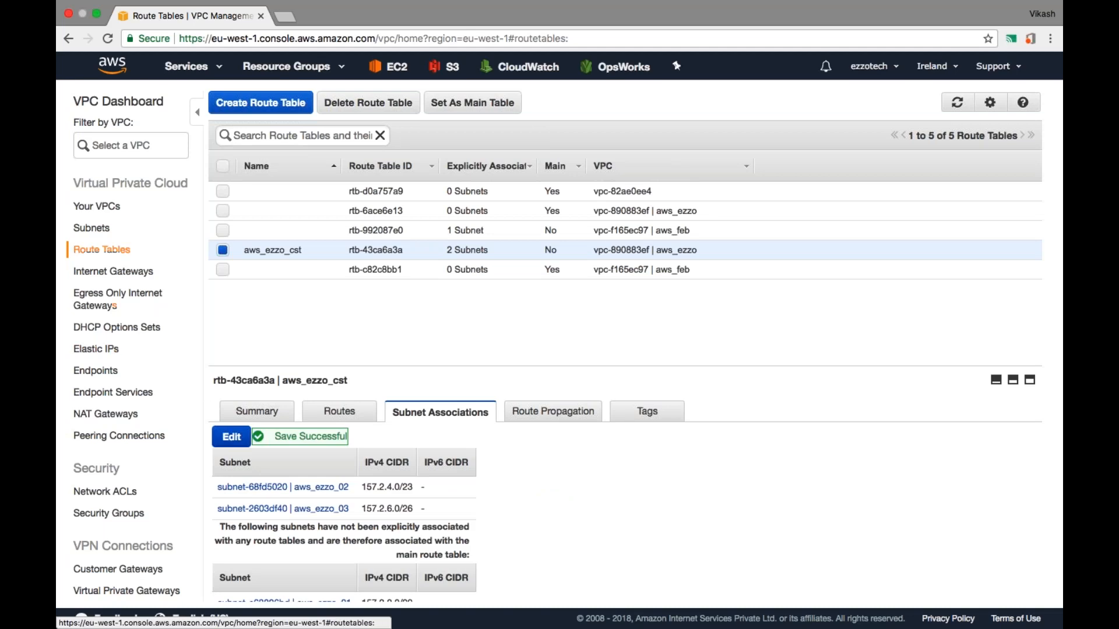
Compare the route tables used by subnets aws_ezzo_02, aws_ezzo_03 and aws_ezzo_01, and return to the list of route tables.
click(92, 228)
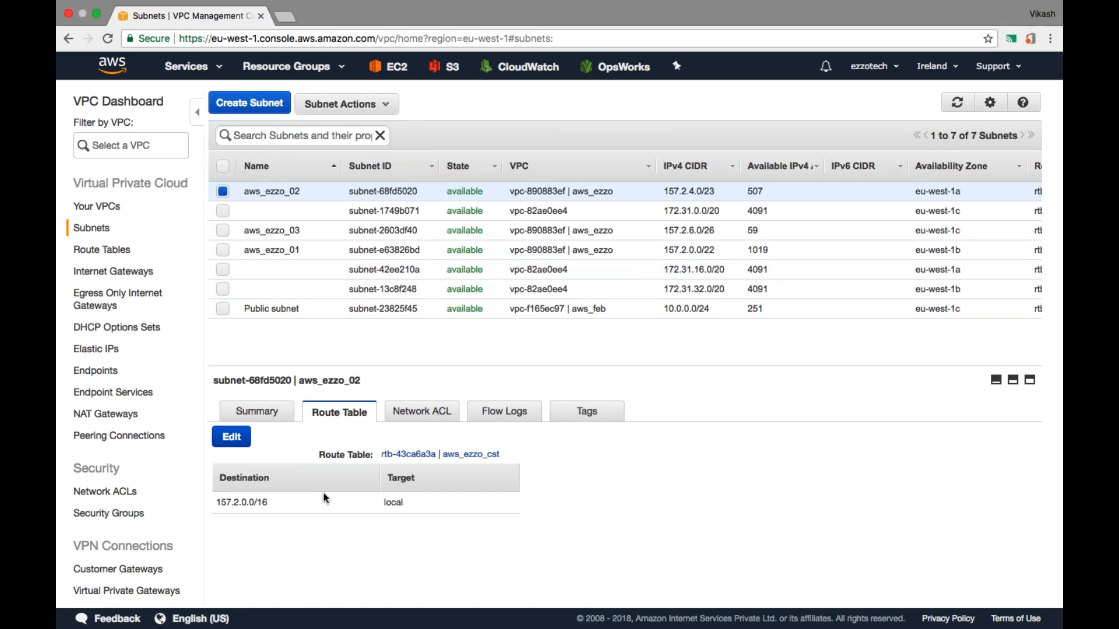
click(222, 192)
click(223, 231)
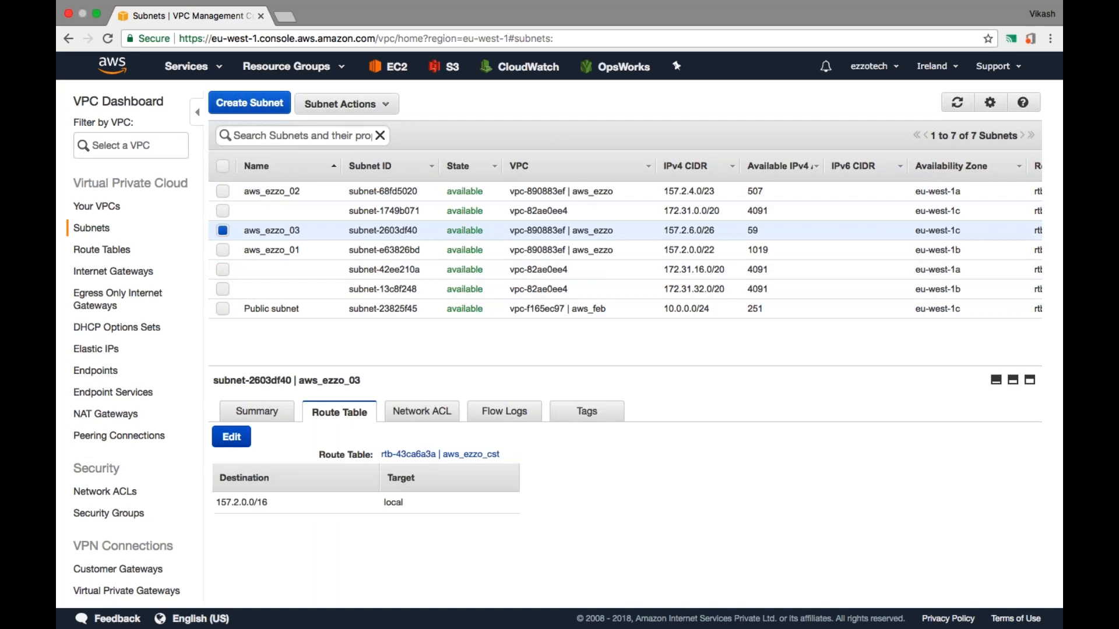
click(223, 231)
click(222, 251)
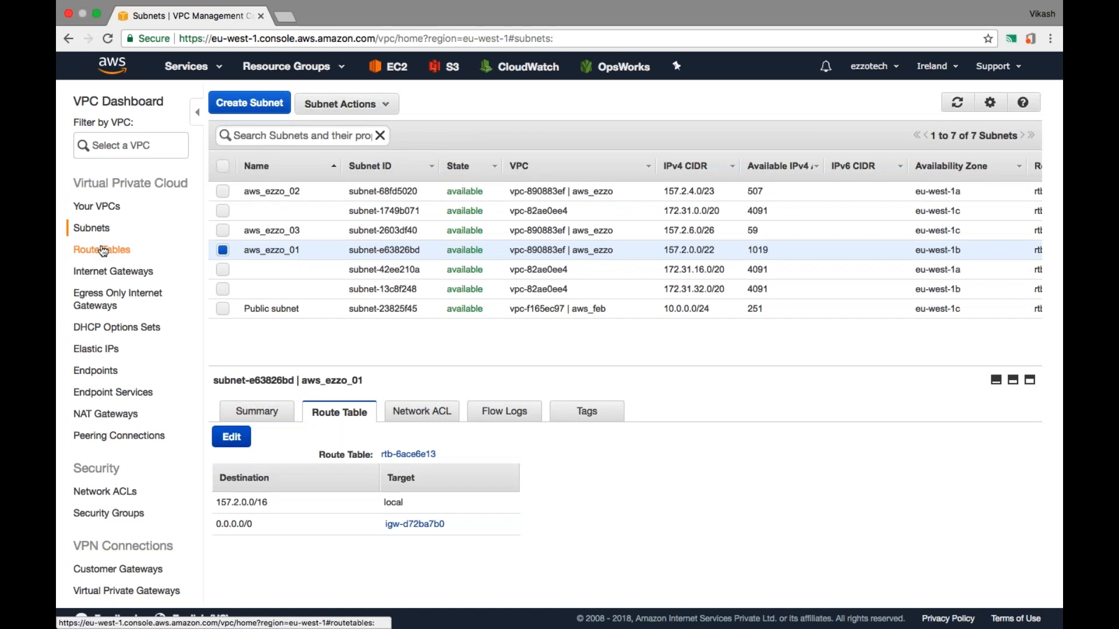
click(103, 251)
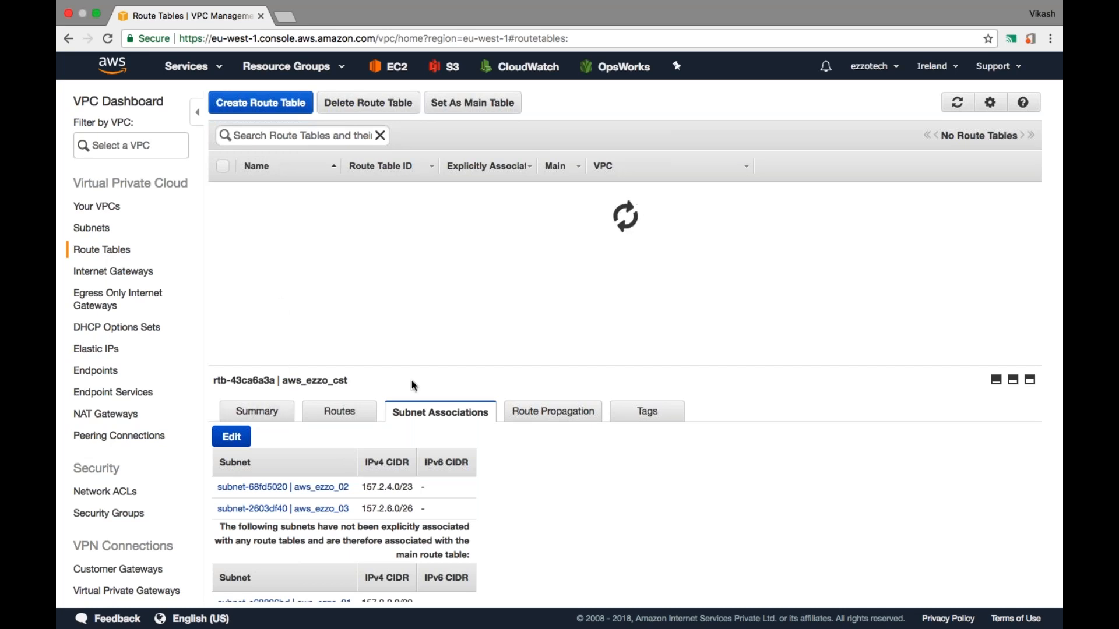
Set the aws_ezzo_cst route table as the main route table of the aws_ezzo VPC.
click(260, 414)
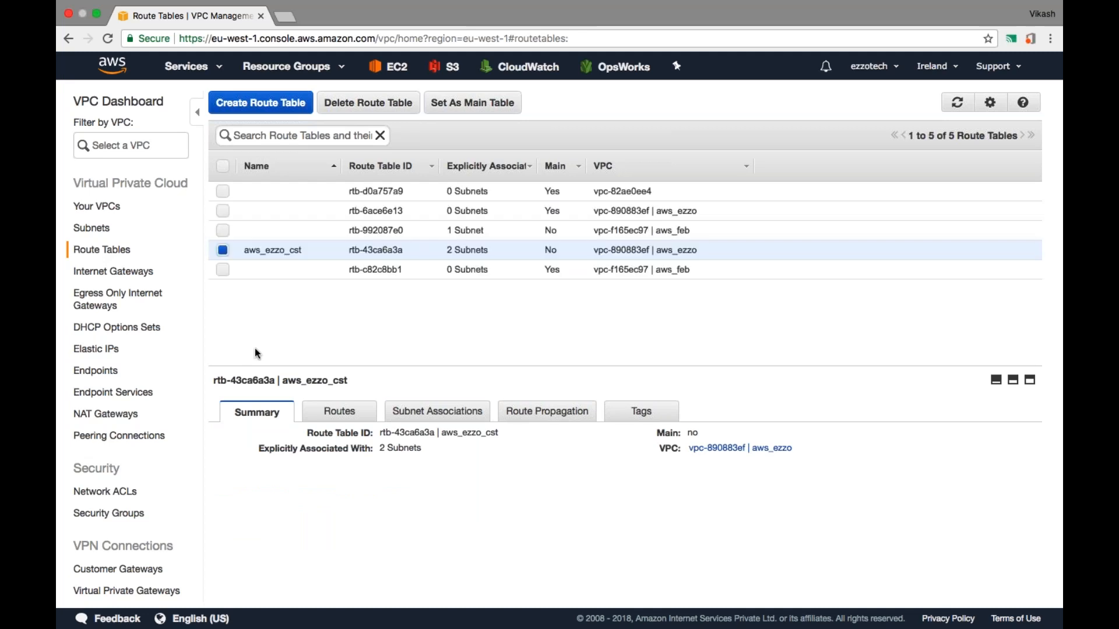
mouse_move(250, 250)
click(461, 103)
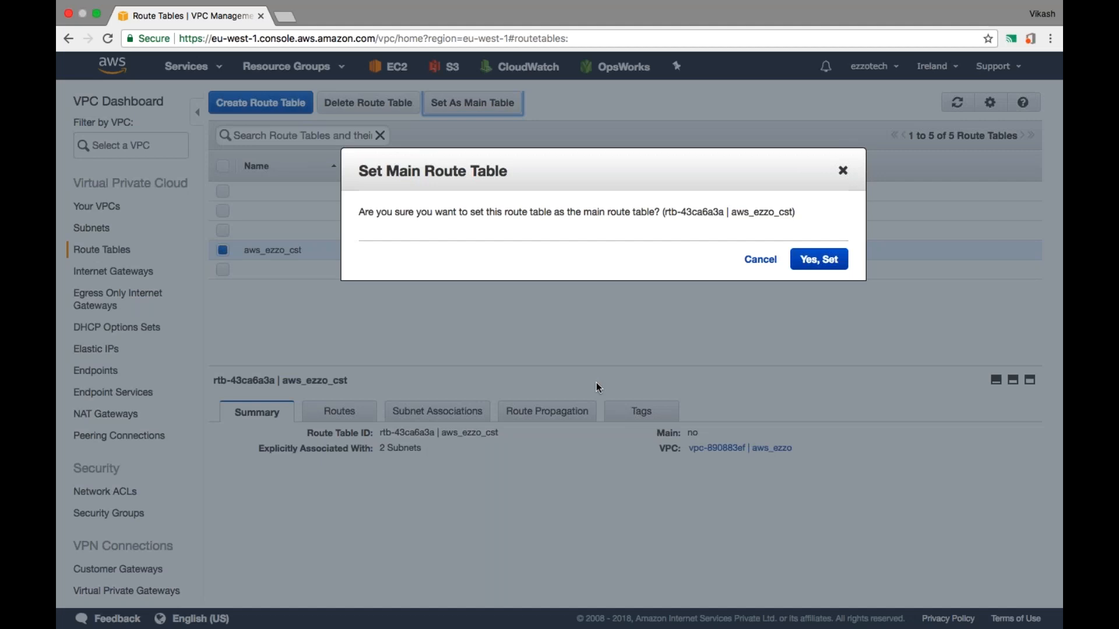
key(Return)
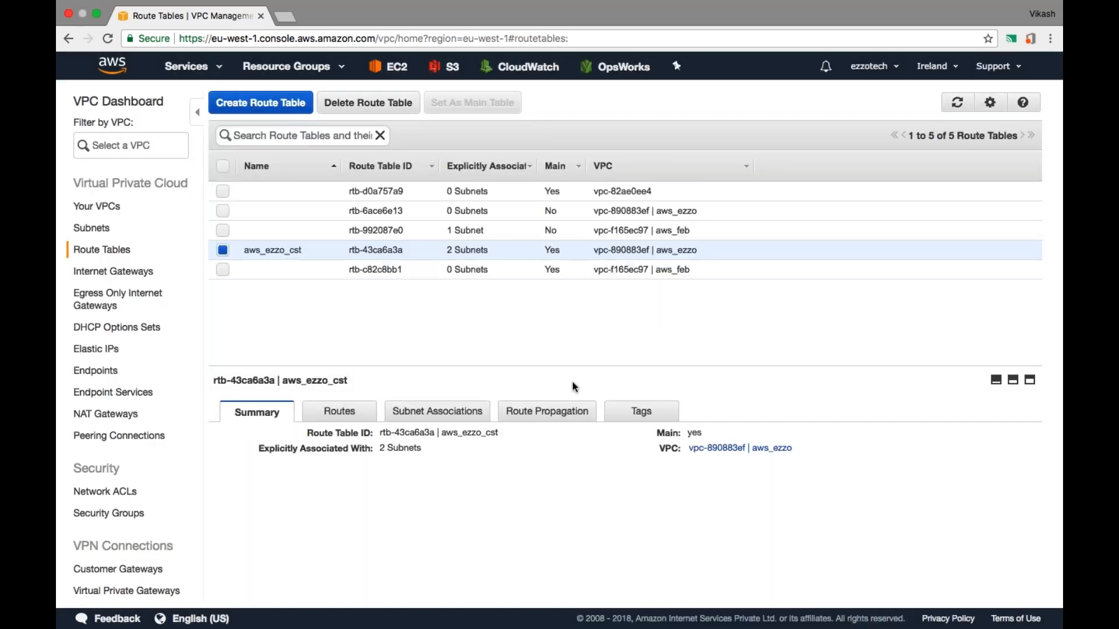
Check which route table the subnets aws_ezzo_01, aws_ezzo_03 and aws_ezzo_02 use.
click(100, 229)
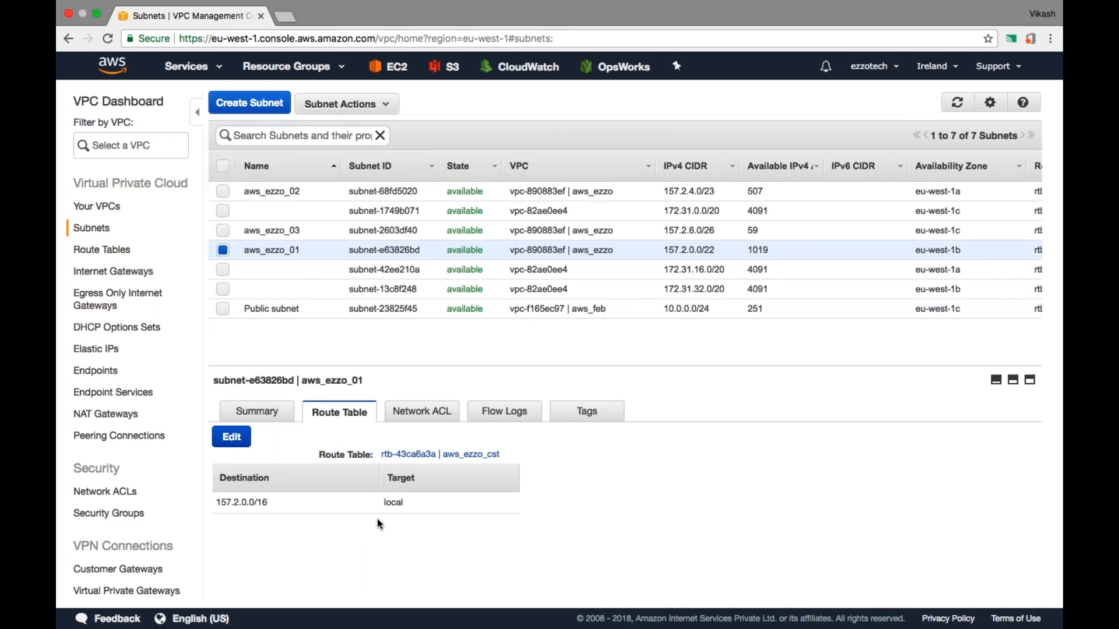
click(222, 230)
click(223, 254)
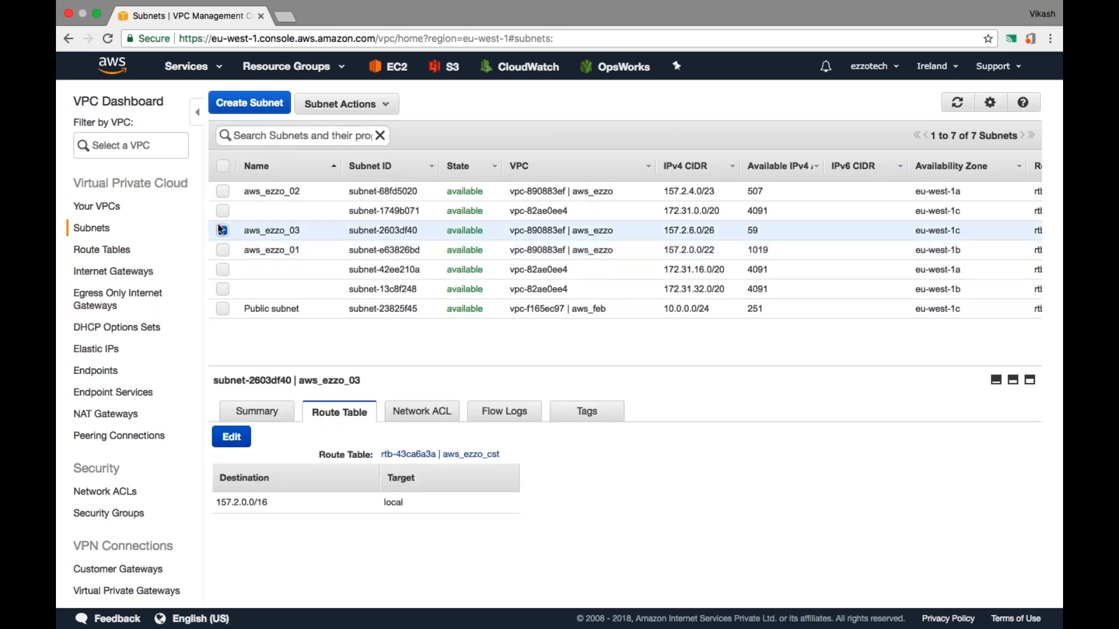
click(222, 191)
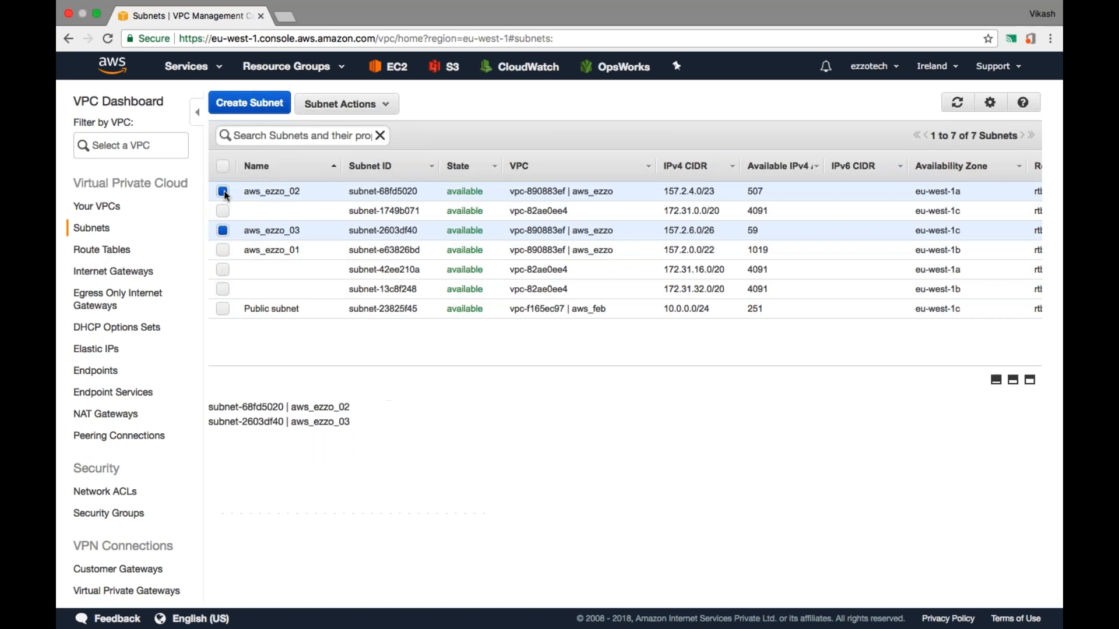
click(223, 231)
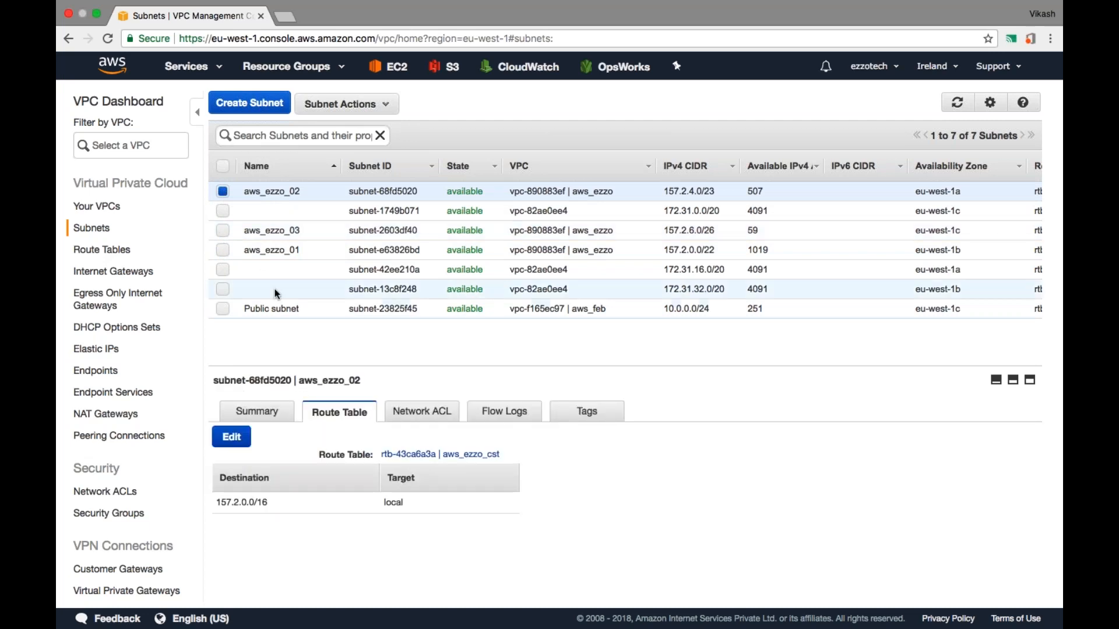
Change the route table of the subnet aws_ezzo_01 to rtb-6ace6e13 and save.
click(222, 250)
click(222, 192)
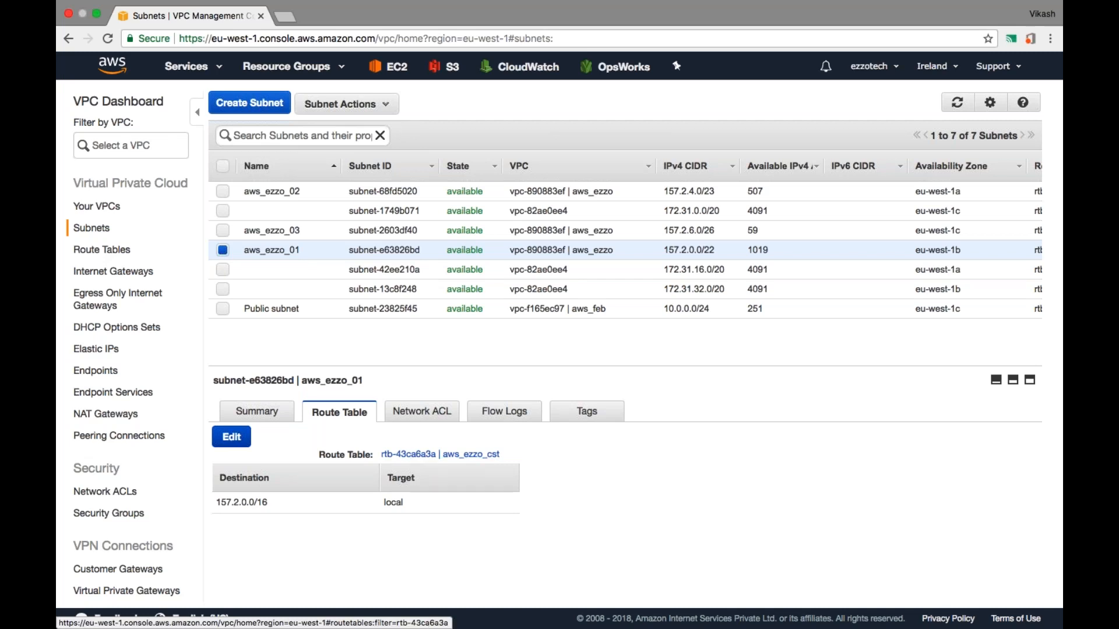
click(232, 437)
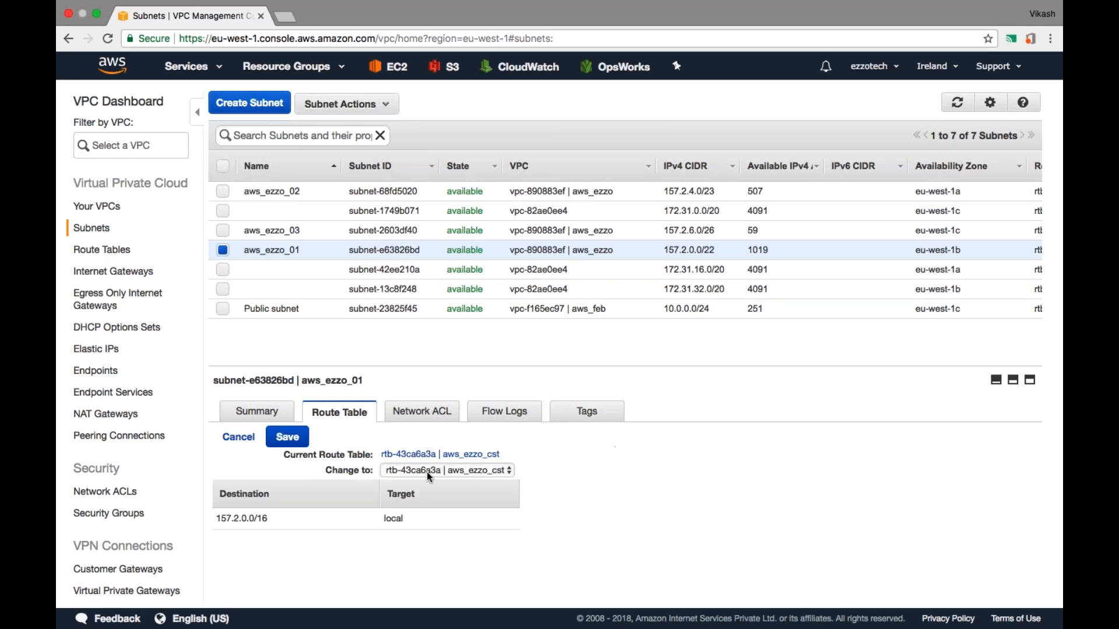
click(460, 470)
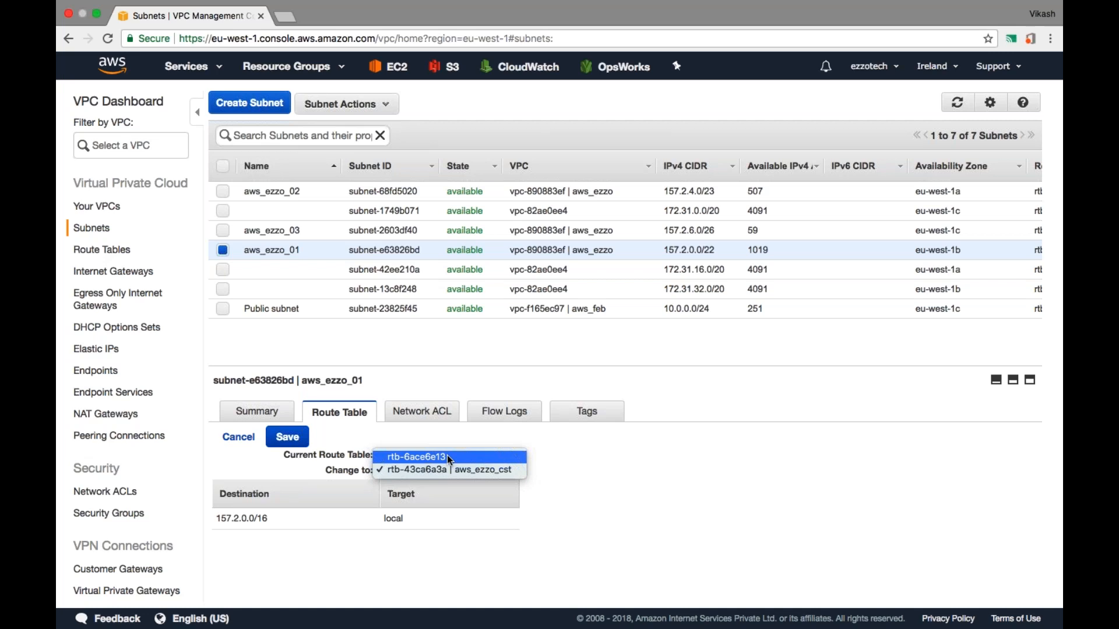
click(446, 455)
click(288, 437)
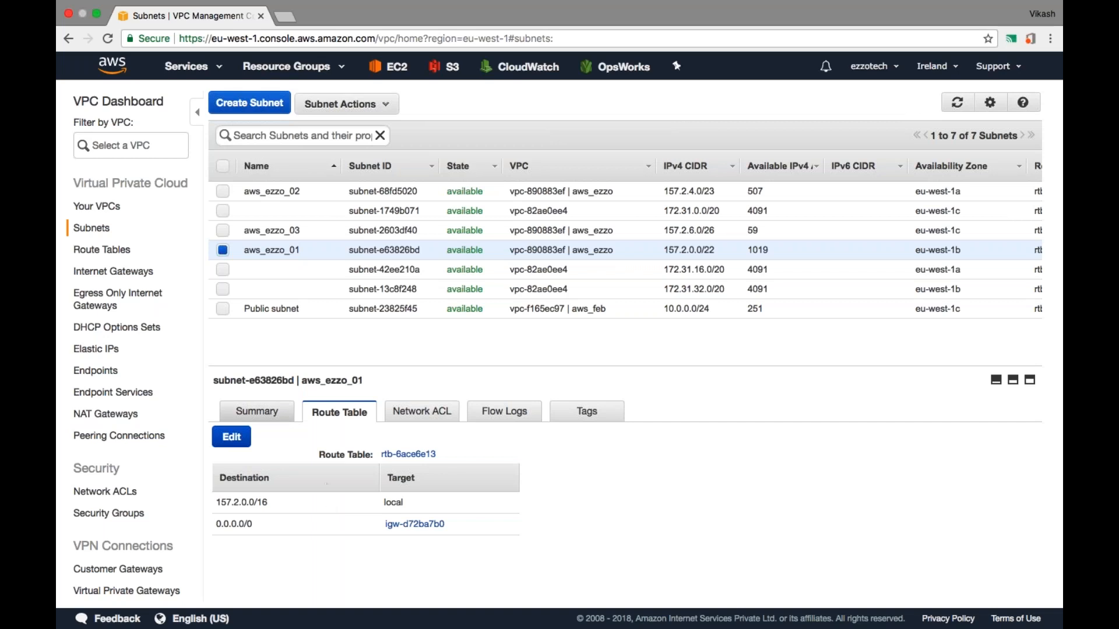
Enable auto-assignment of public IPv4 addresses for the subnet aws_ezzo_01.
click(256, 411)
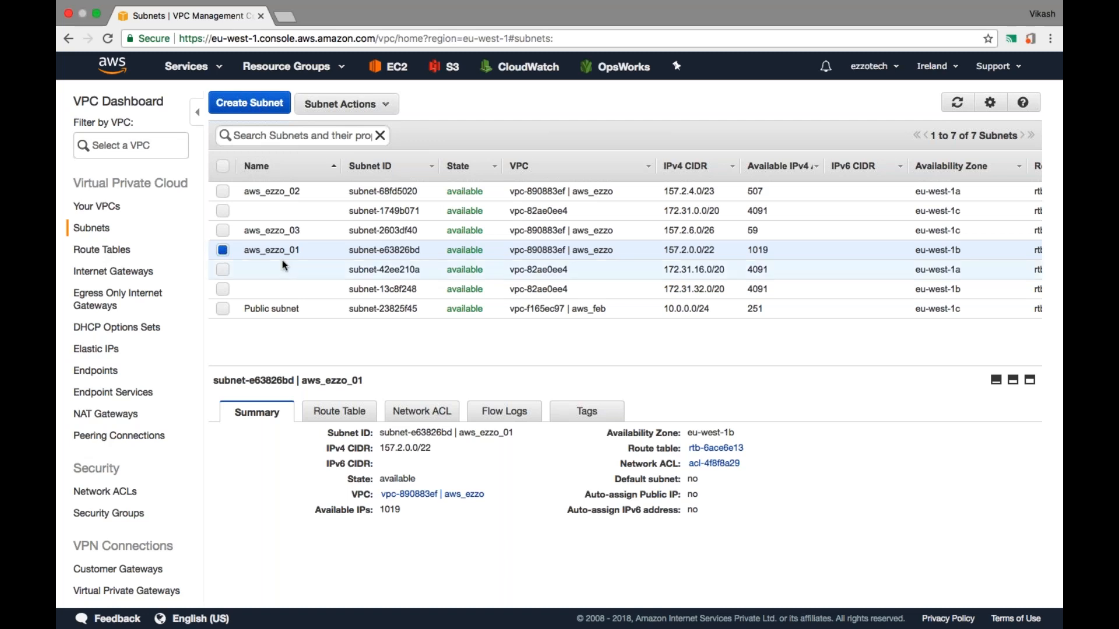
click(323, 105)
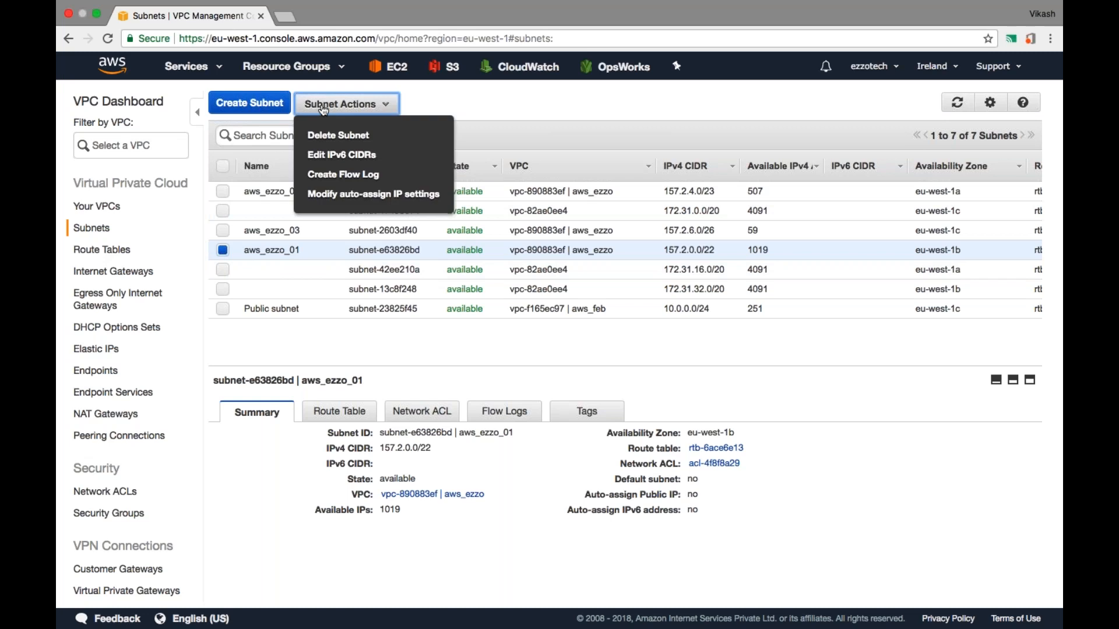
click(325, 195)
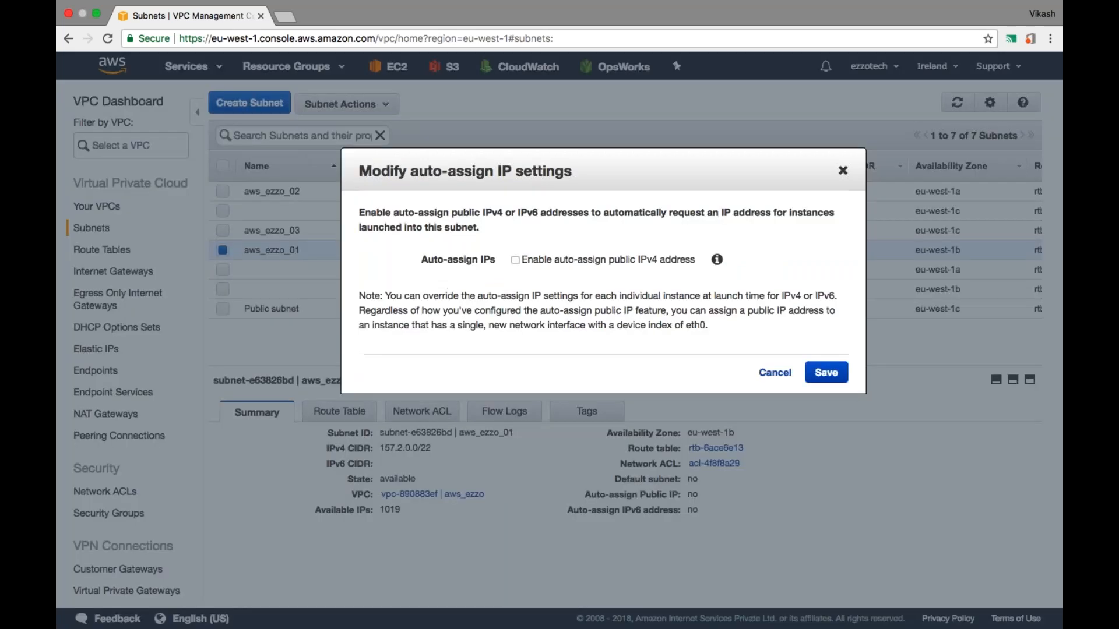
click(515, 260)
click(822, 374)
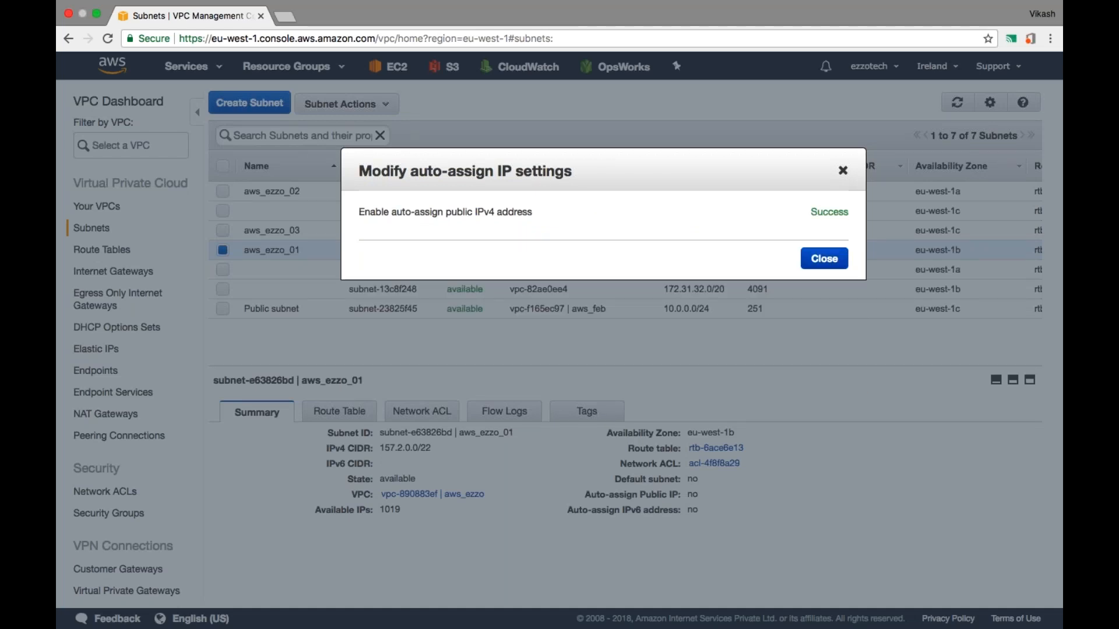
click(824, 258)
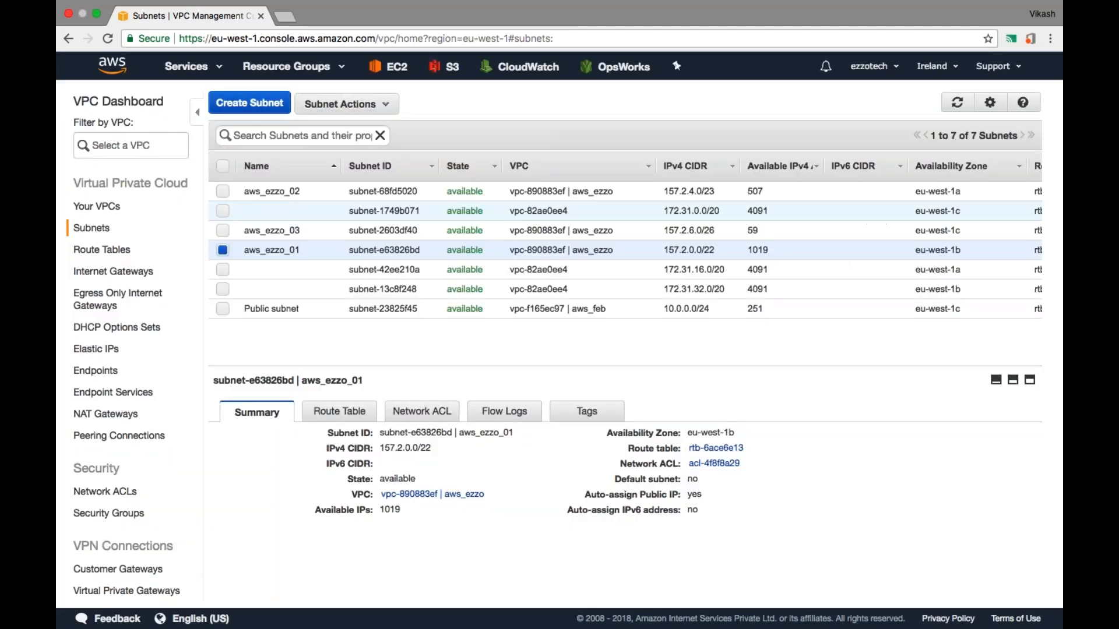
Enable DNS hostnames for the aws_ezzo VPC and save the setting.
click(112, 209)
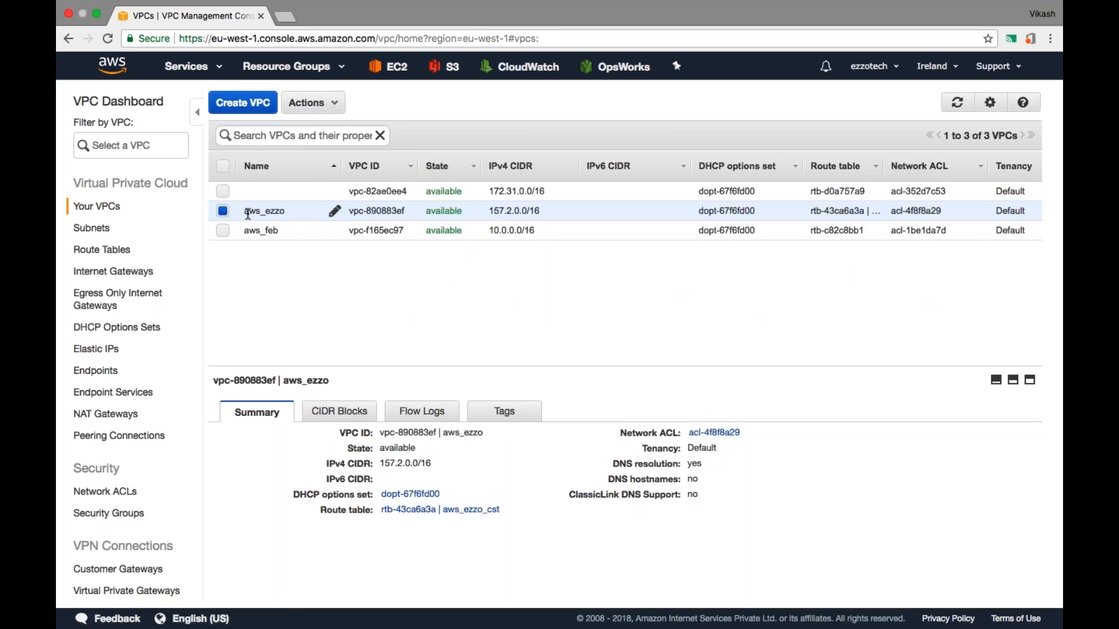
click(320, 107)
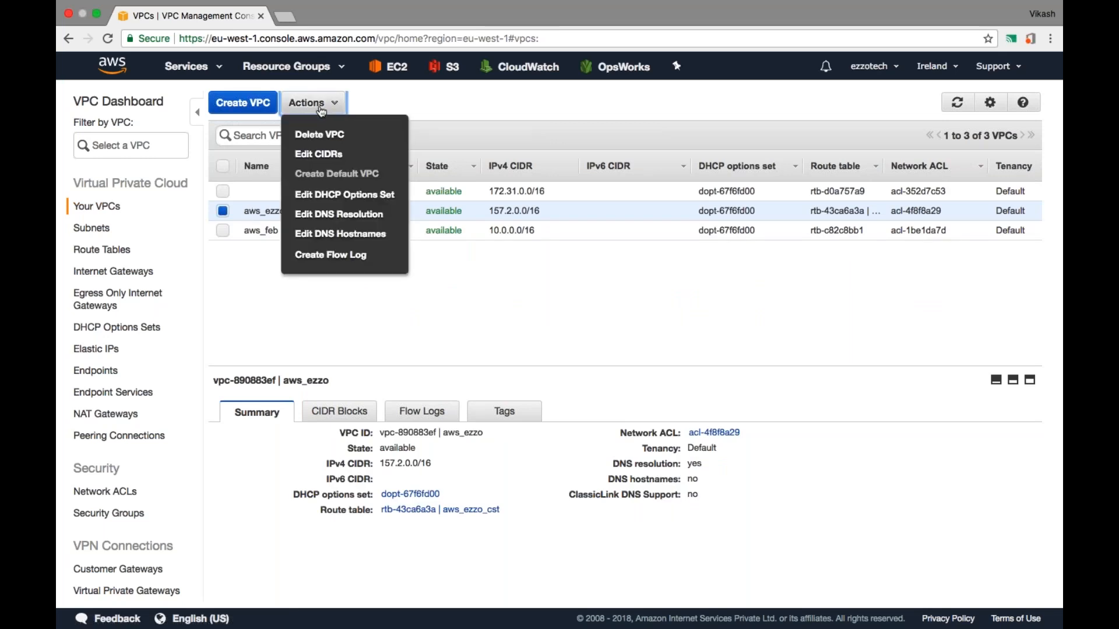
click(327, 236)
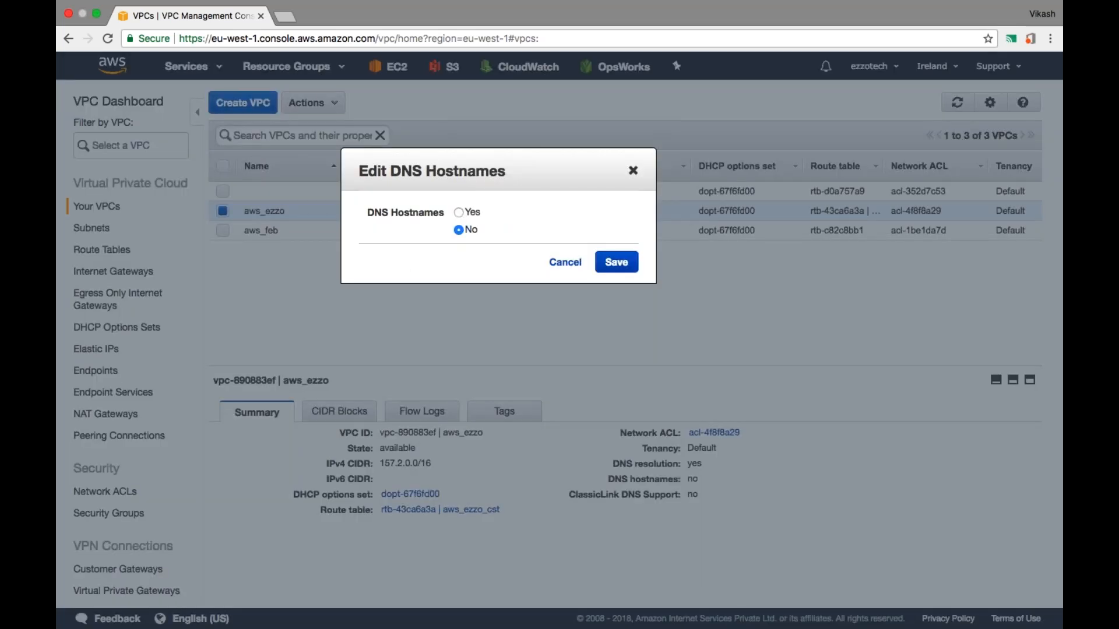
click(459, 212)
click(616, 262)
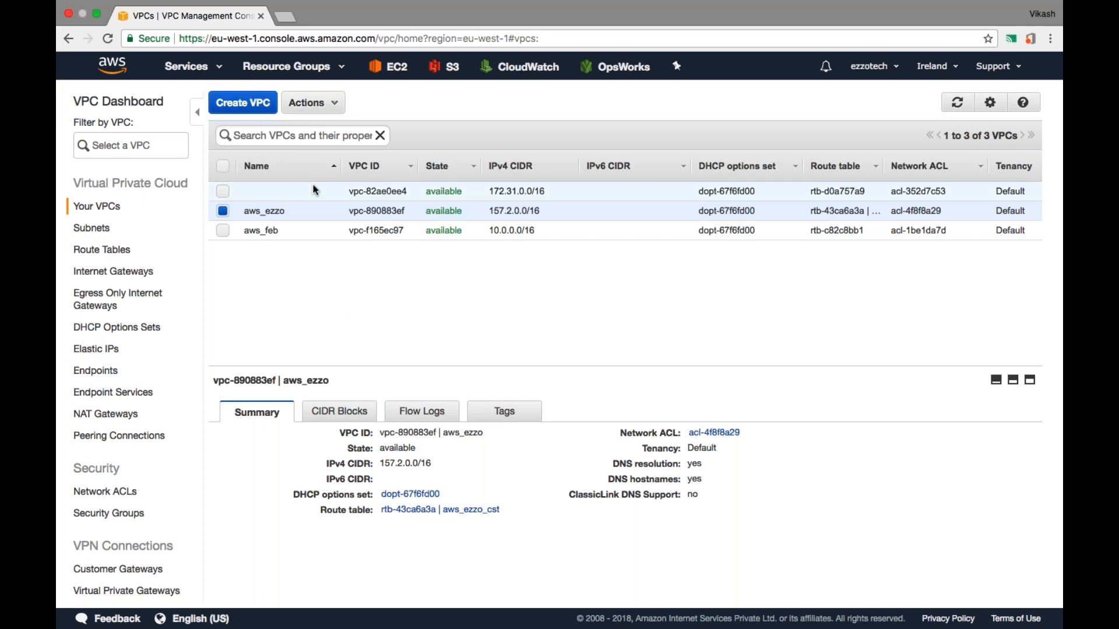
Begin launching an EC2 instance from Amazon Linux AMI 2017.09.1 (HVM) with the t2.micro type, and proceed to its instance details.
click(395, 77)
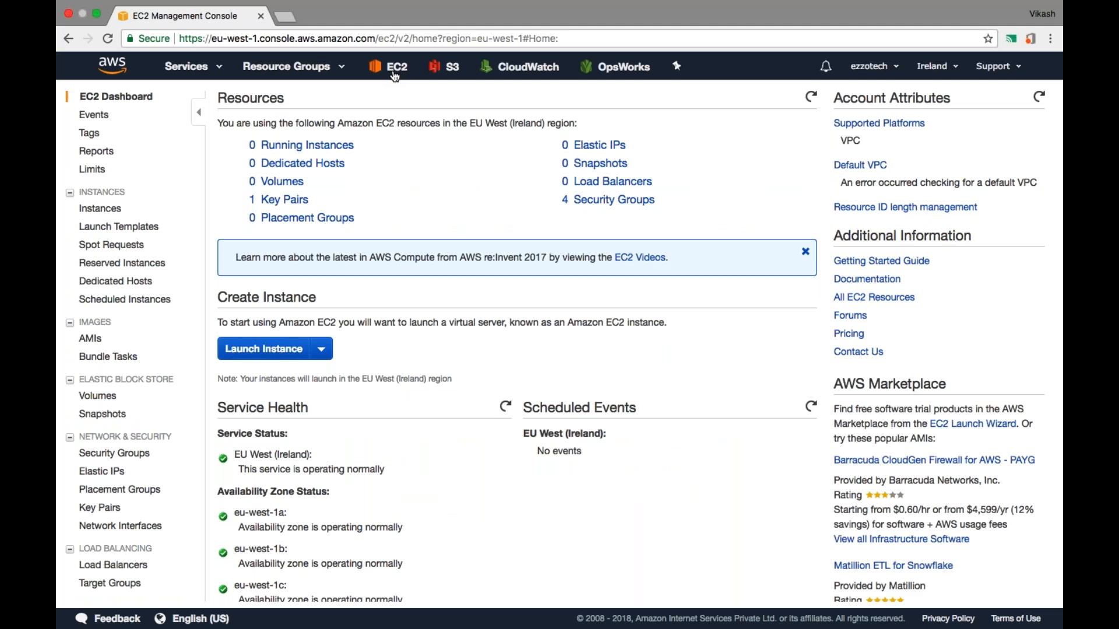
click(278, 350)
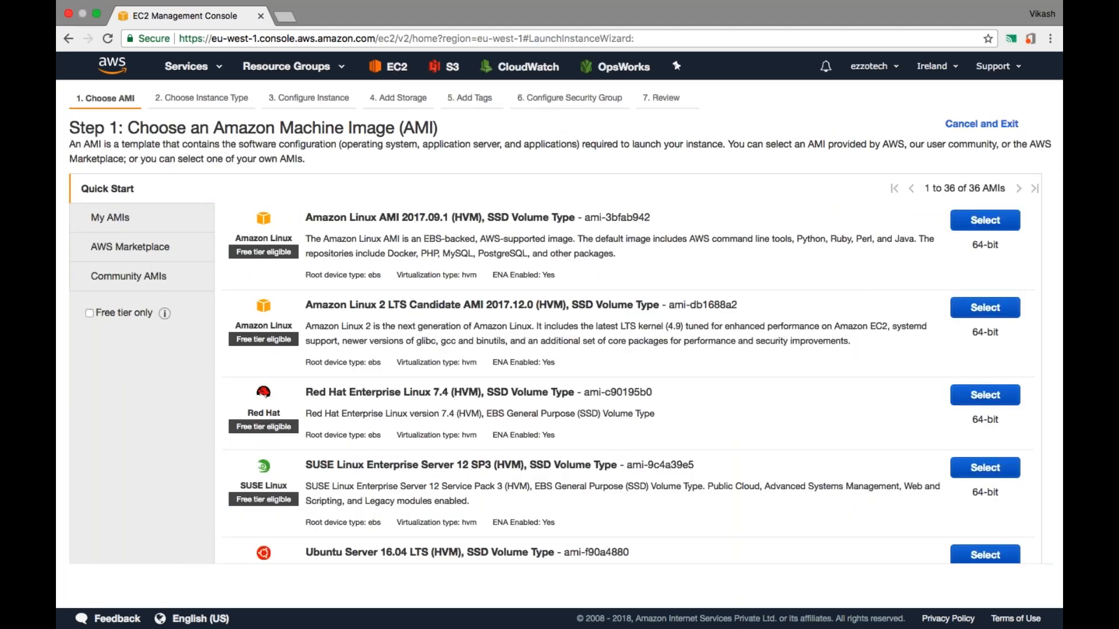
click(989, 229)
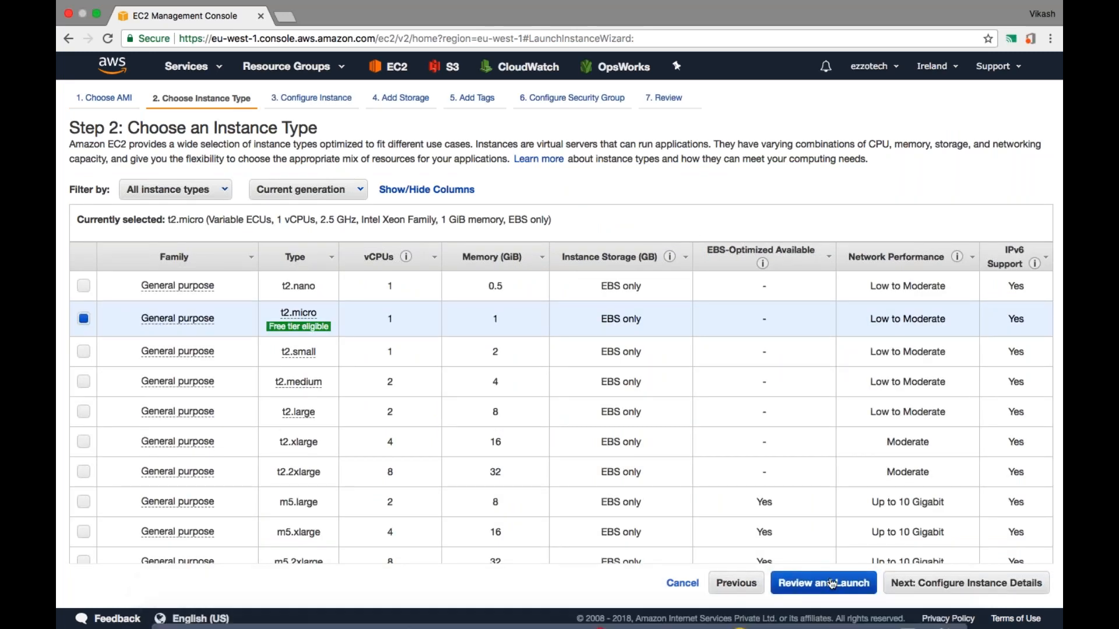
click(909, 594)
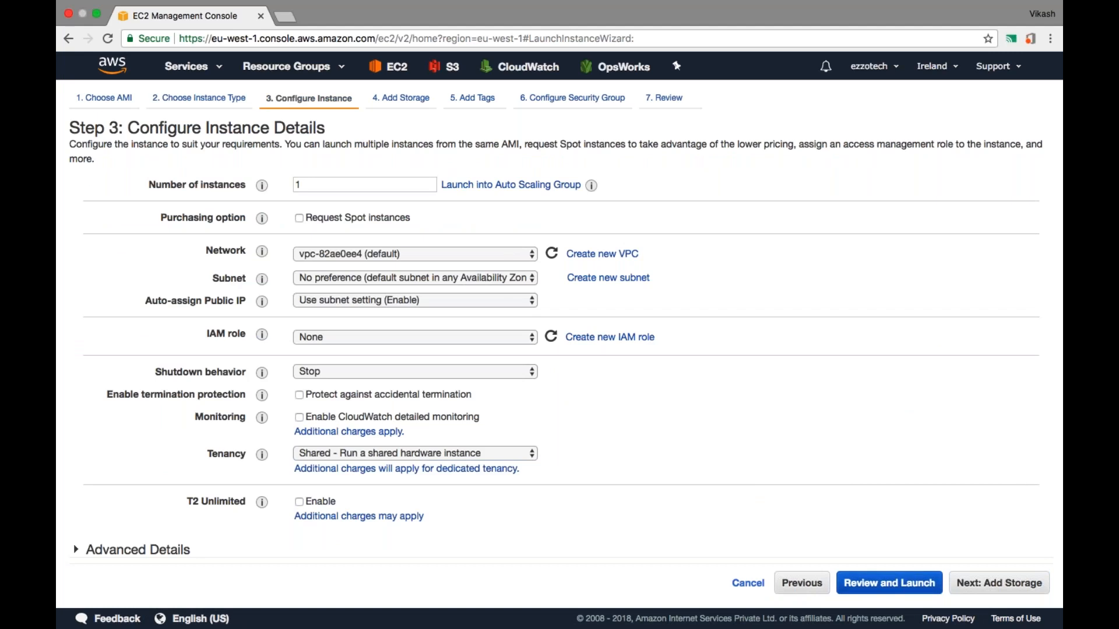
Place the new instance in the aws_ezzo VPC and the subnet aws_ezzo_02, keeping the subnet's auto-assign public IP setting.
click(383, 257)
click(392, 270)
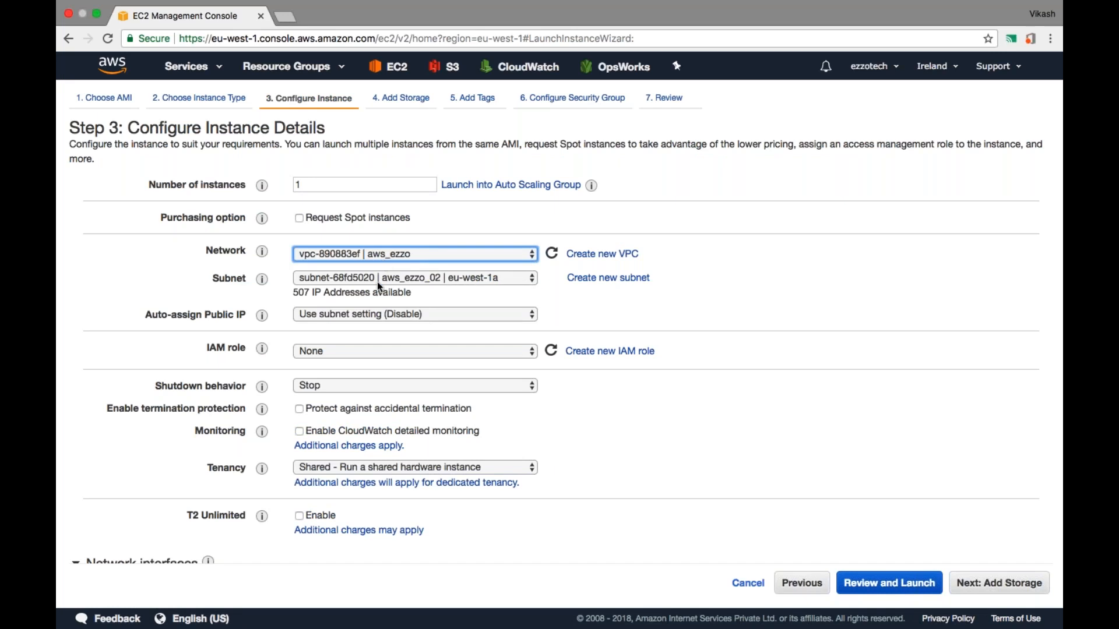
click(378, 281)
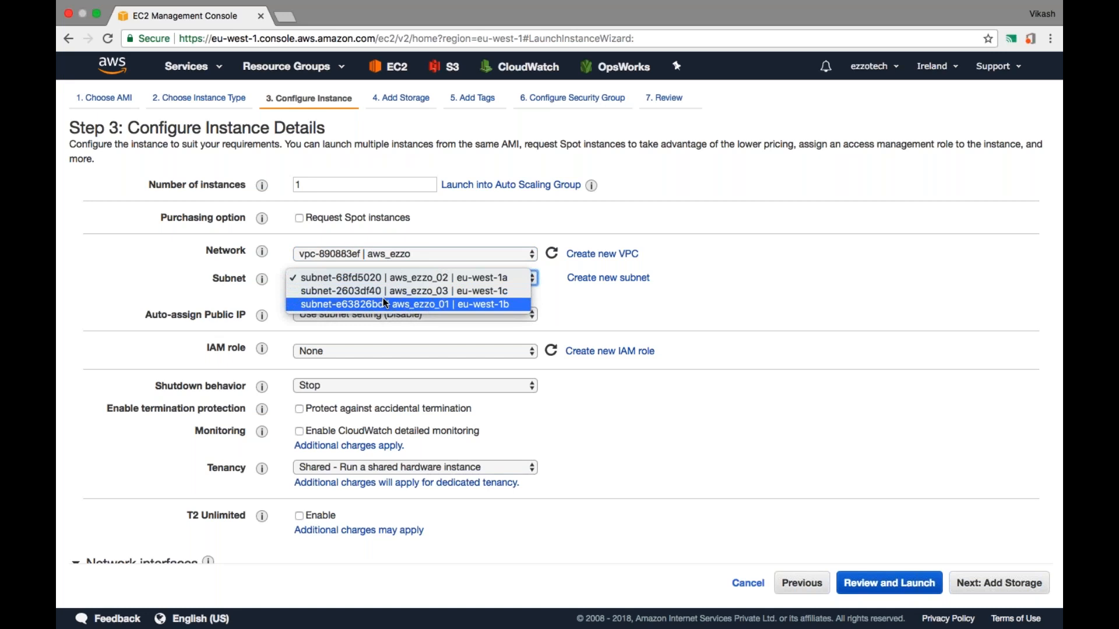
click(380, 282)
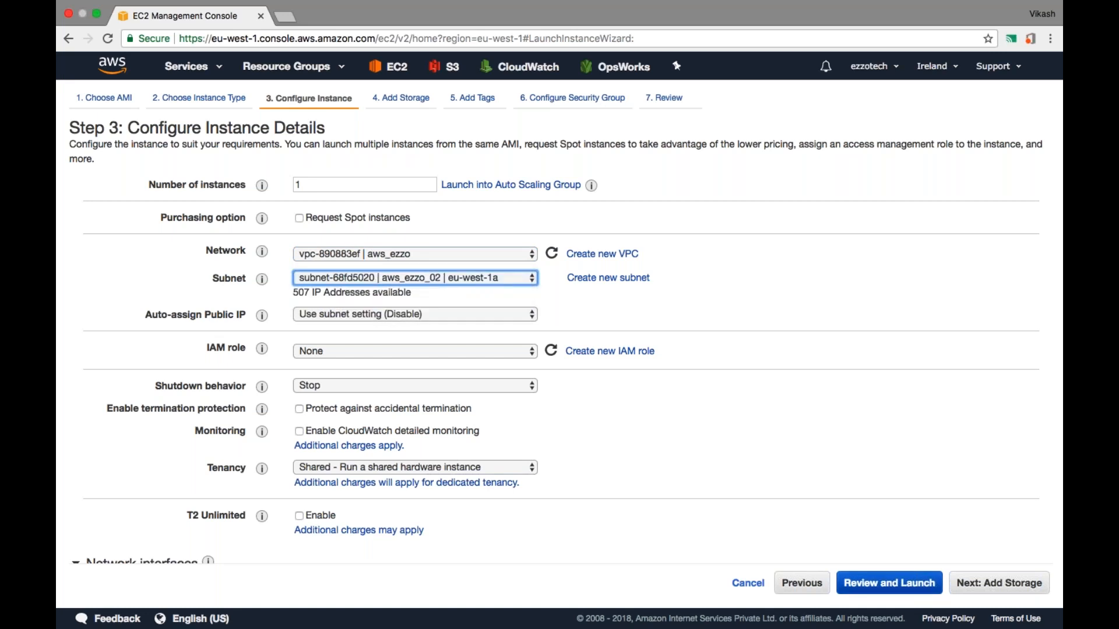
scroll(790, 397, down, 5)
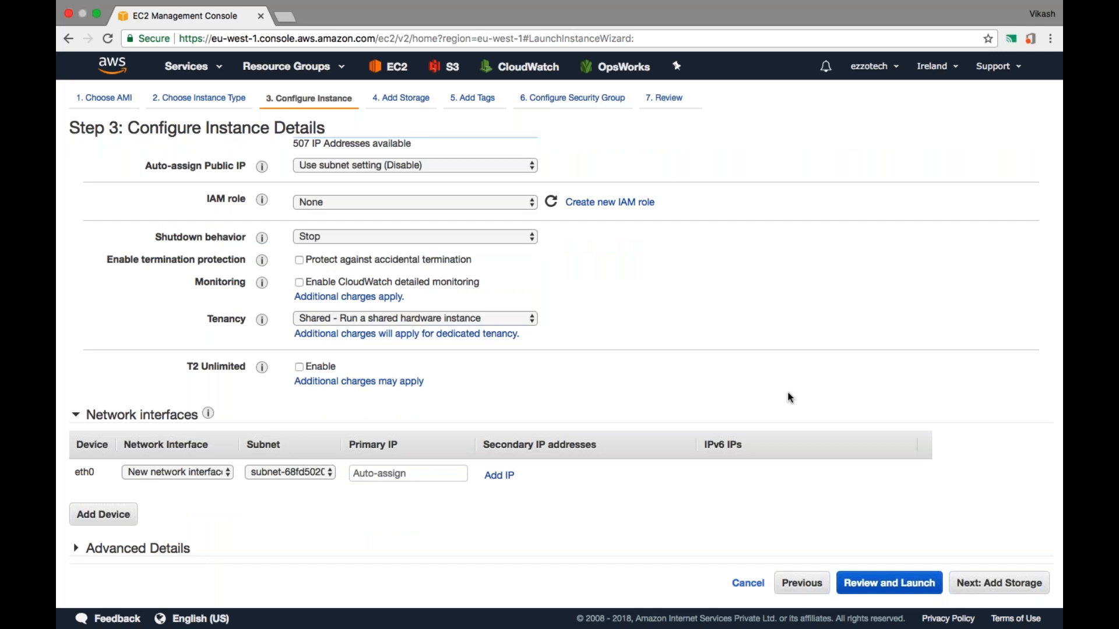
Review the instance and launch it with the existing key pair aws_uk, acknowledging access to the private key file.
click(913, 595)
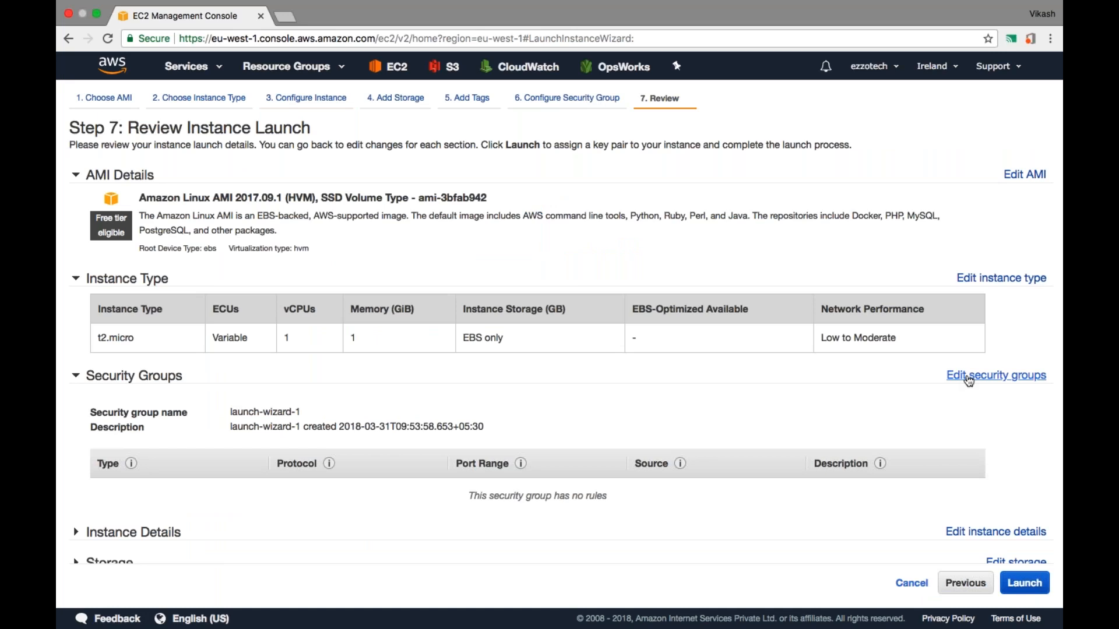
click(1025, 583)
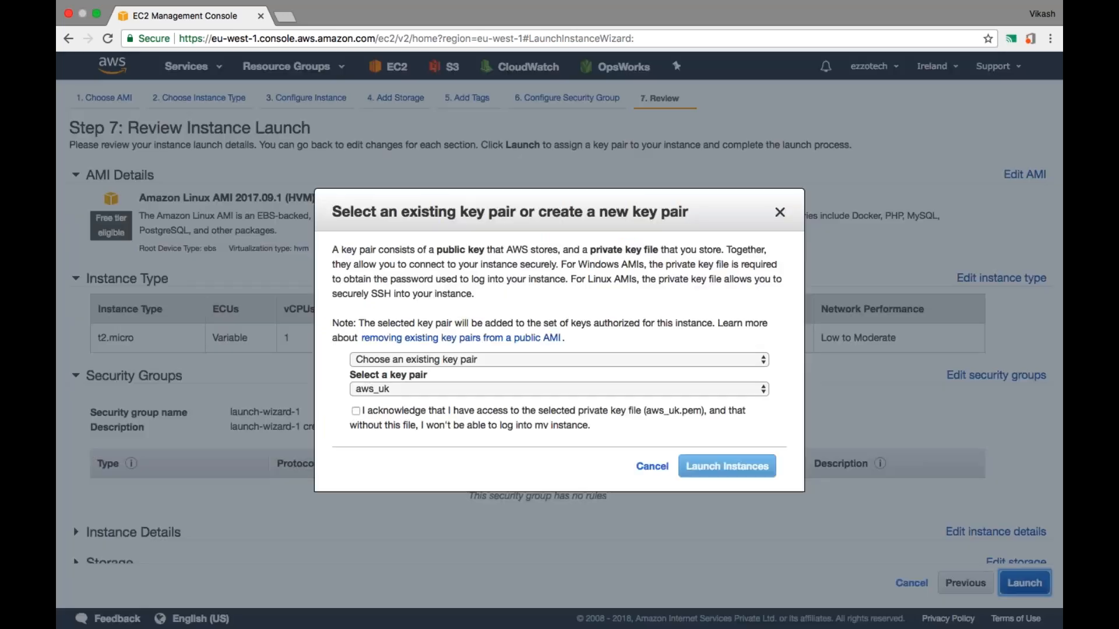
click(501, 414)
click(701, 473)
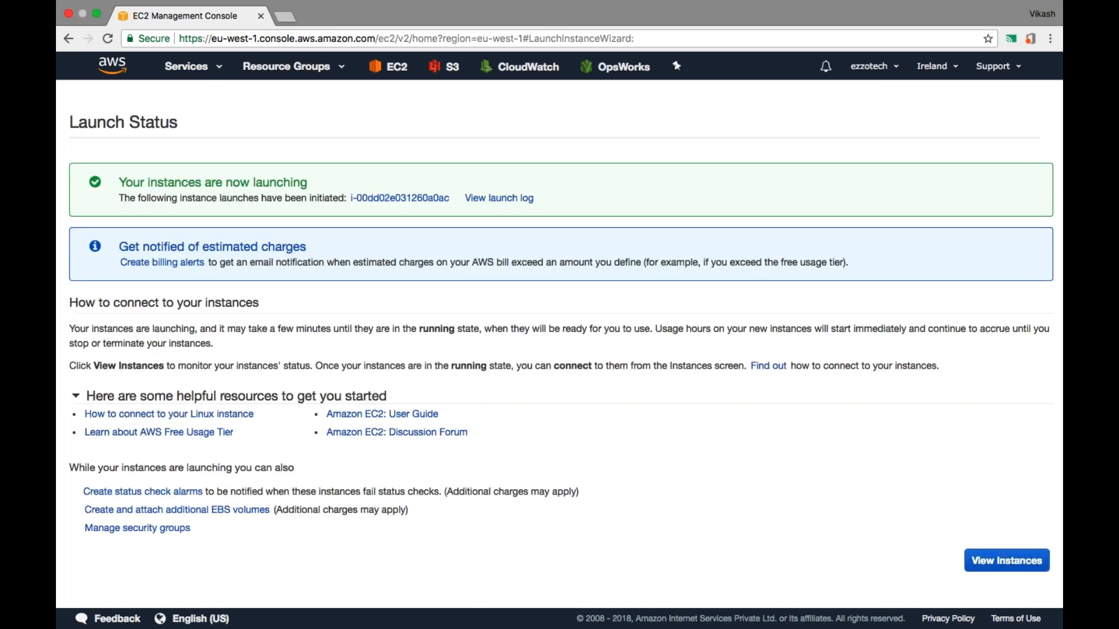
Name the newly launched instance aws_ezzo_pvt in the list of instances.
click(990, 563)
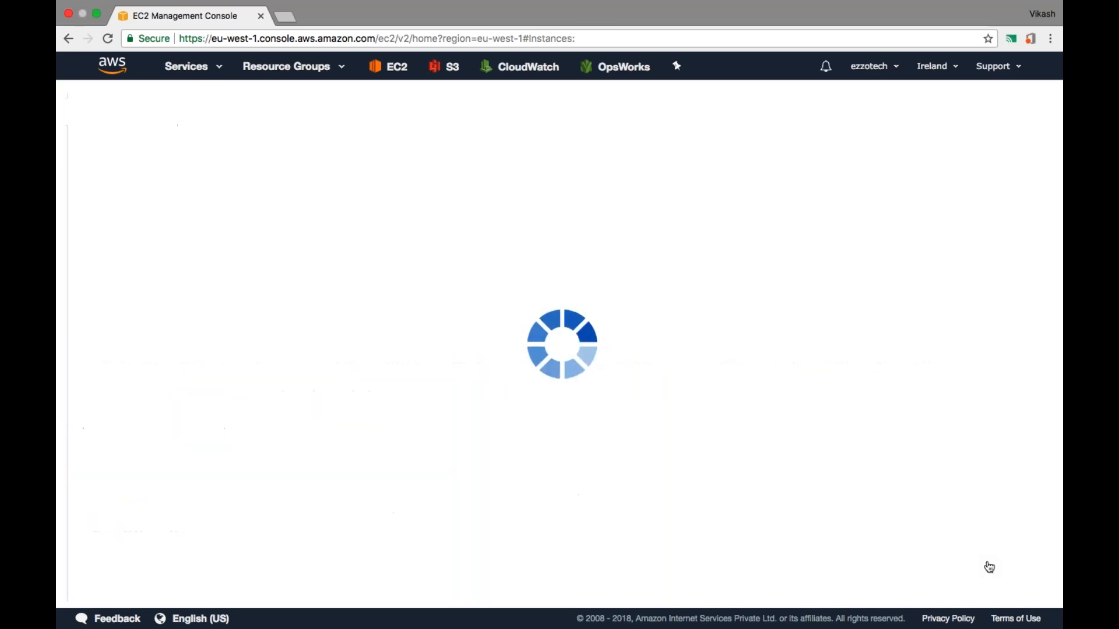
click(300, 189)
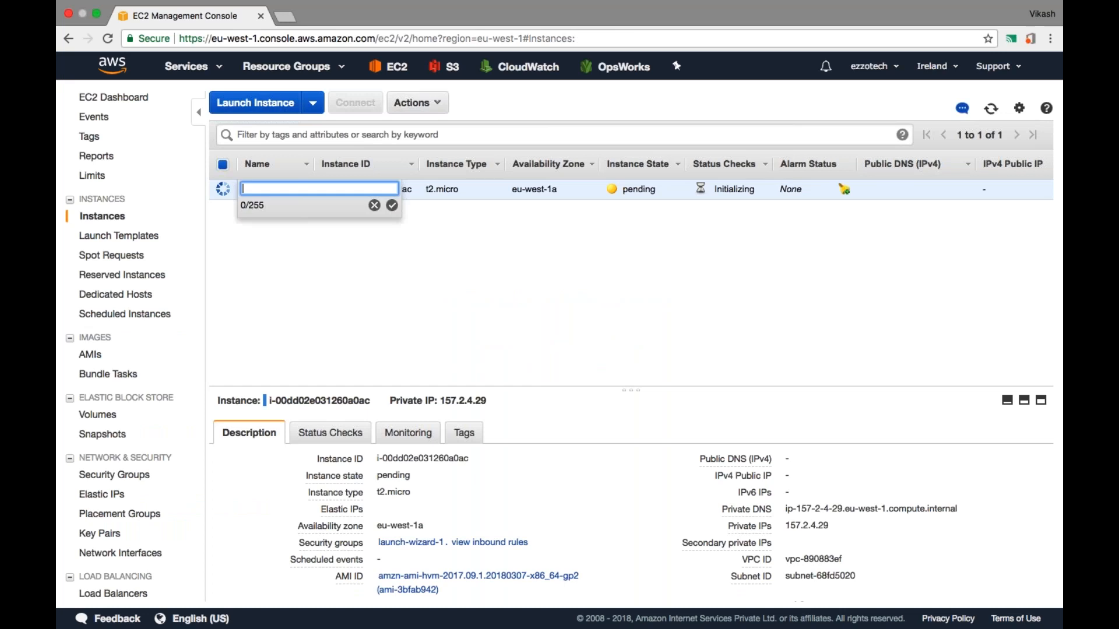
text(aws_ezzo_pvt)
click(392, 206)
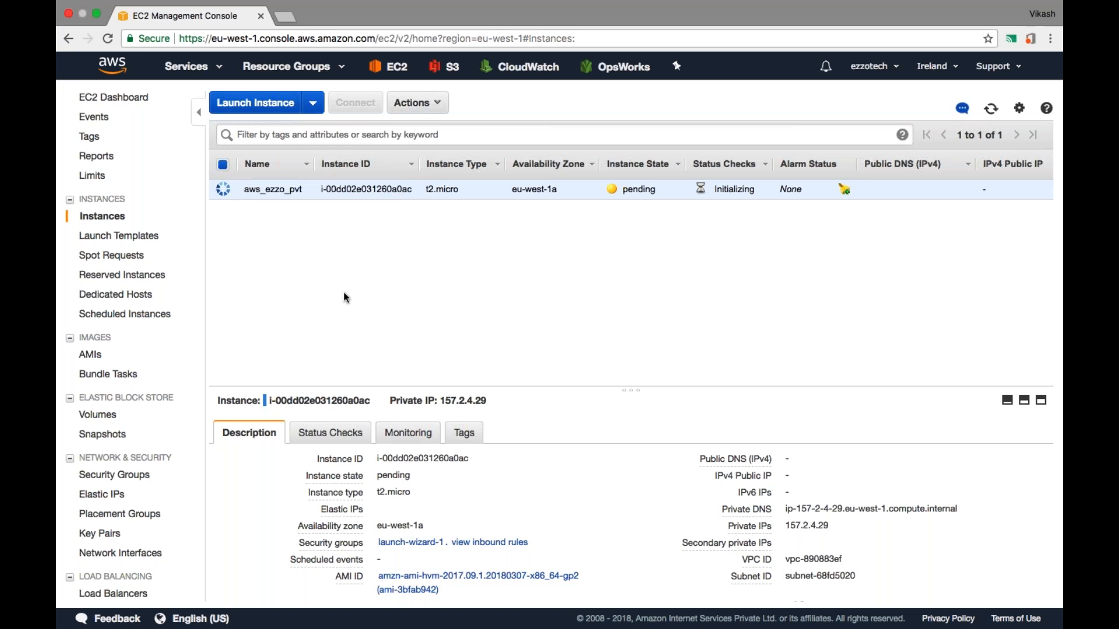
Begin launching an instance from community AMI amzn-ami-vpc-nat-hvm-2017.03.rc-0.20170320-x86_64-ebs, found by searching "nat", with type t2.micro, and proceed to its details.
click(255, 103)
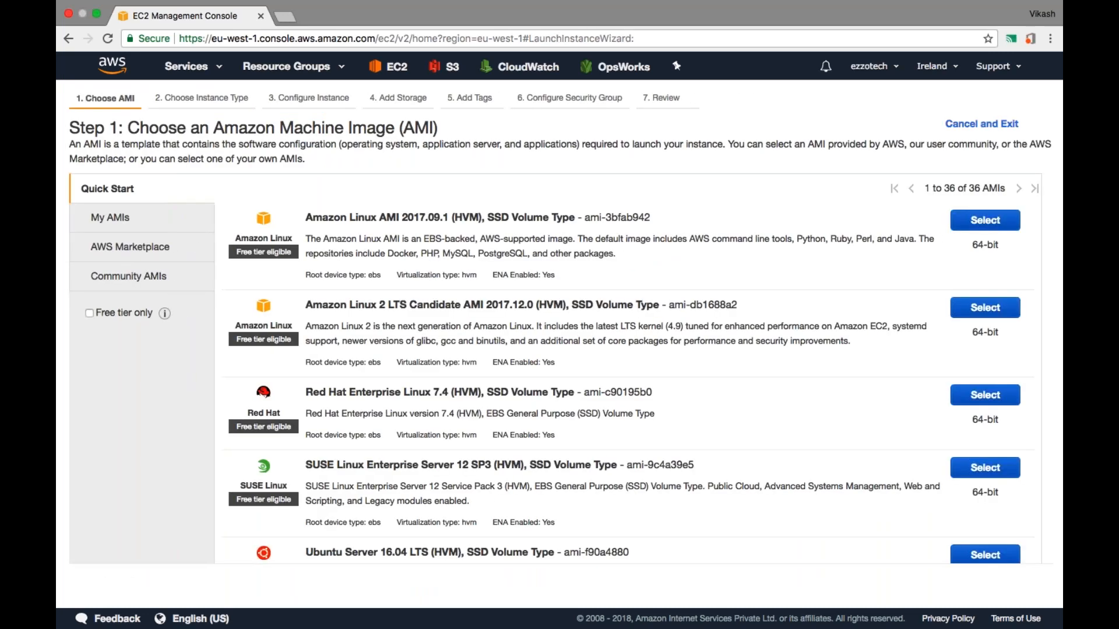
click(167, 279)
click(304, 203)
text(nat)
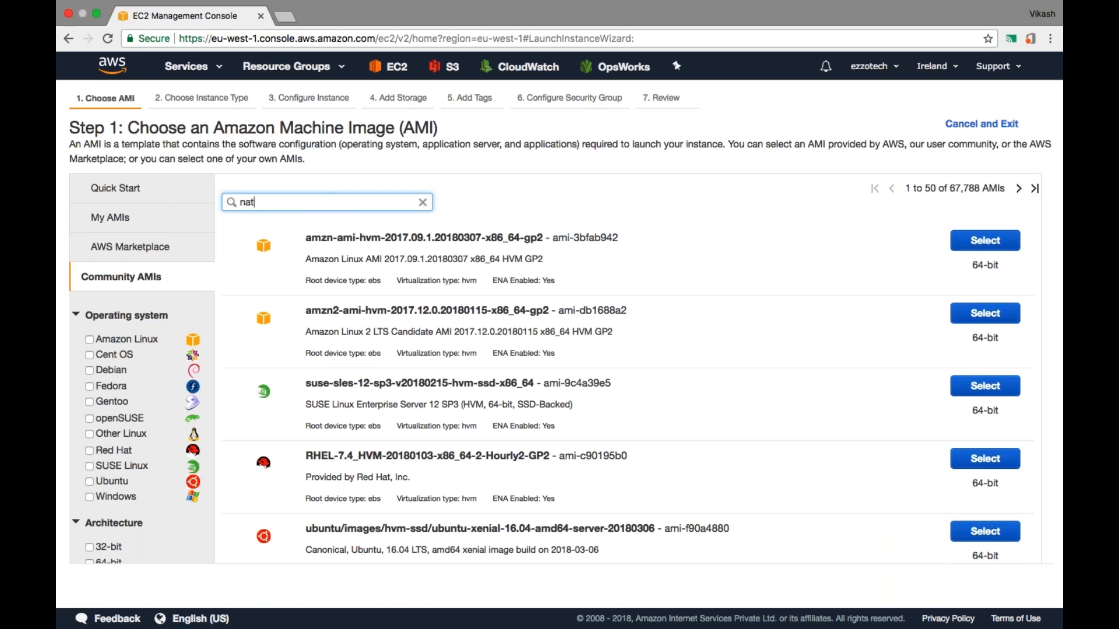
key(Return)
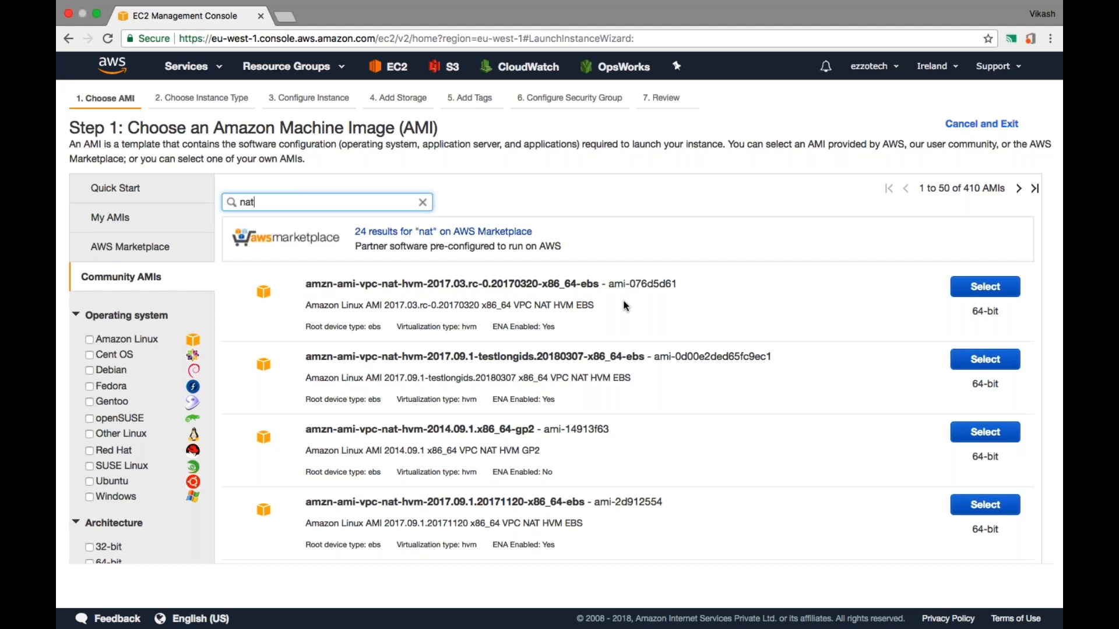
click(963, 294)
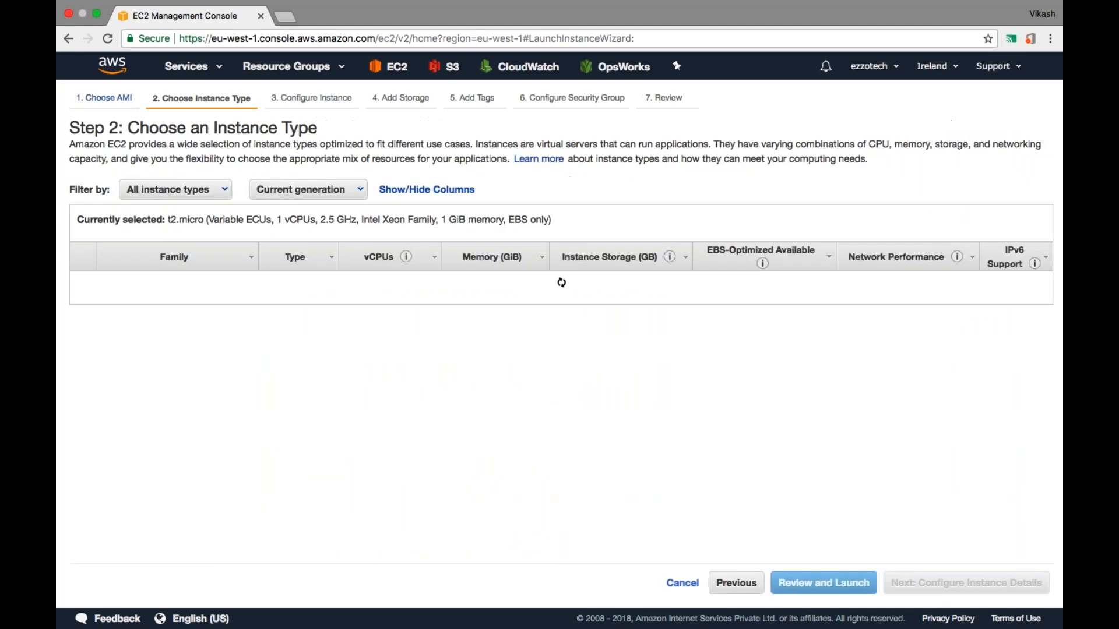
click(919, 584)
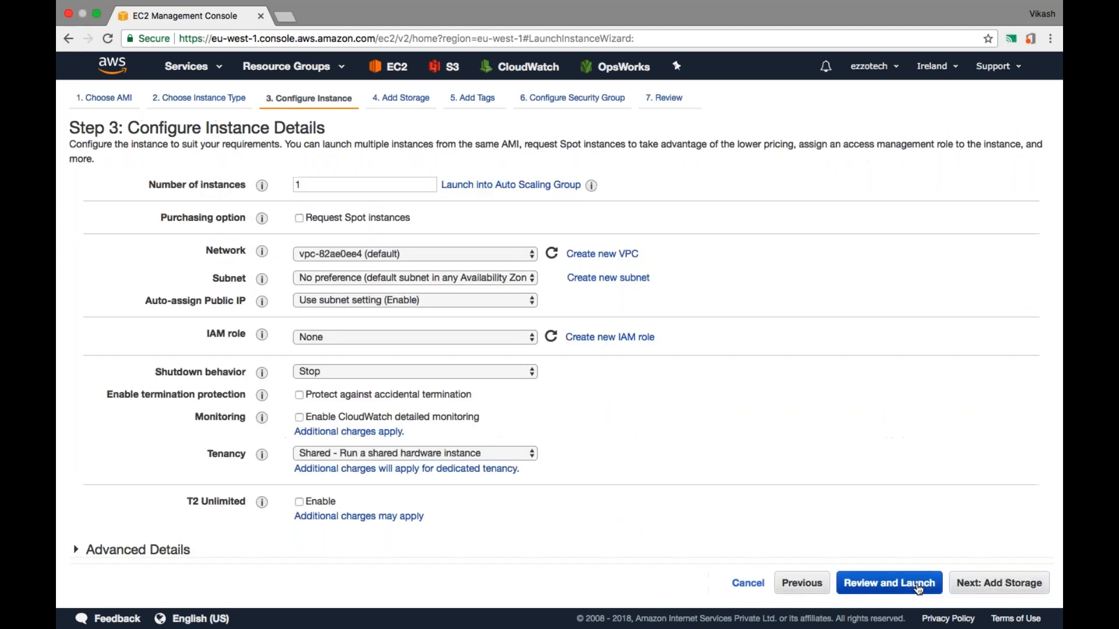
Place the NAT instance in the aws_ezzo VPC and the subnet aws_ezzo_01, keeping the subnet's auto-assign public IP setting.
click(488, 254)
click(449, 267)
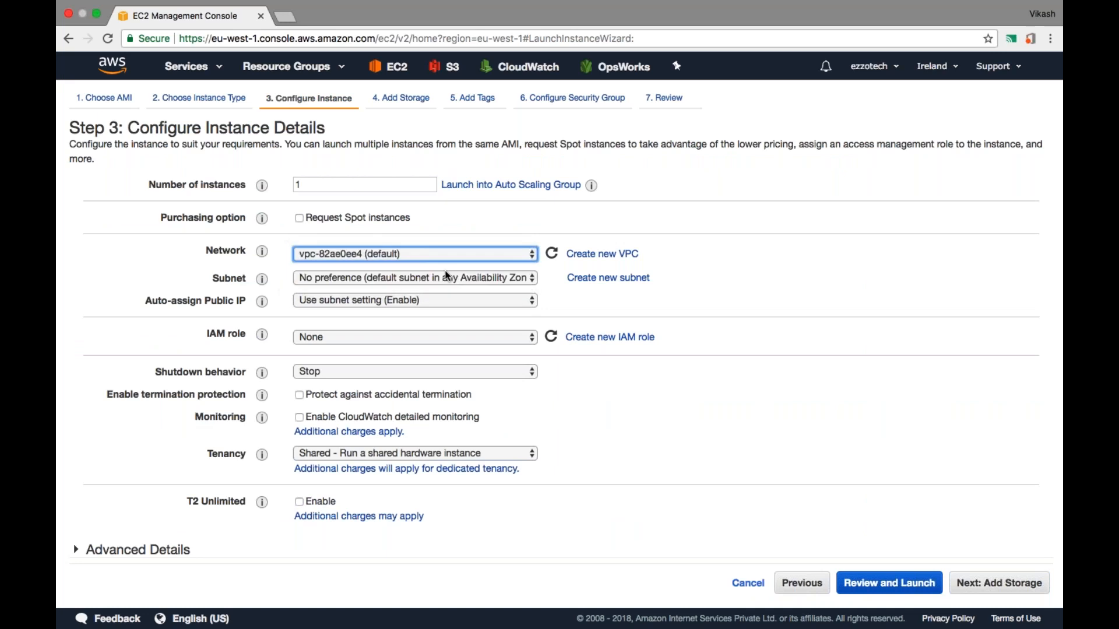
click(380, 277)
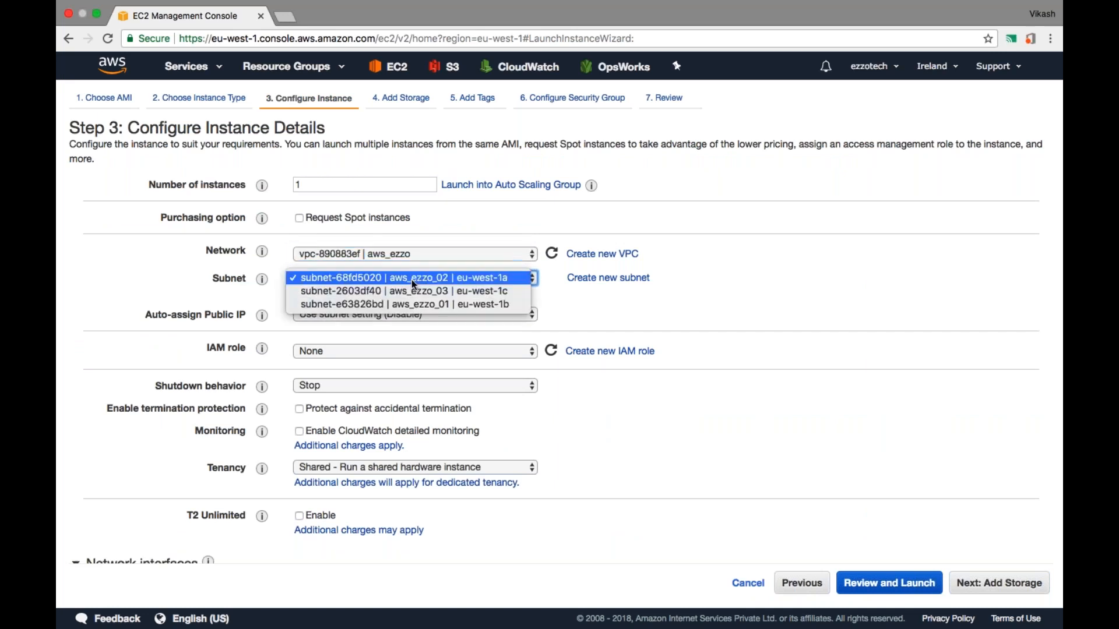
click(448, 304)
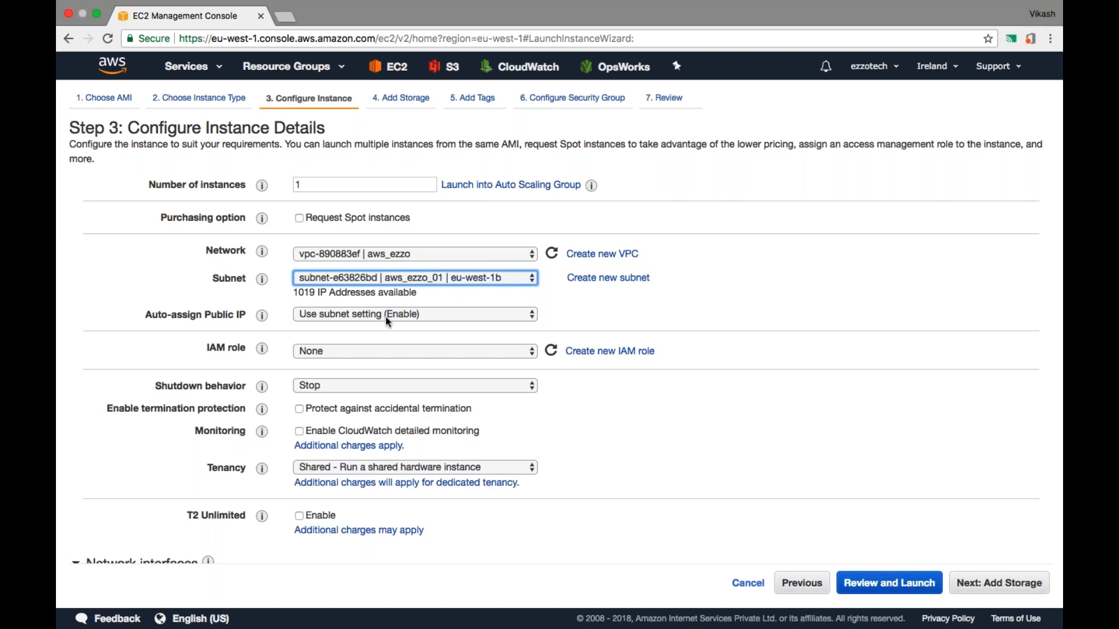
click(387, 278)
click(384, 264)
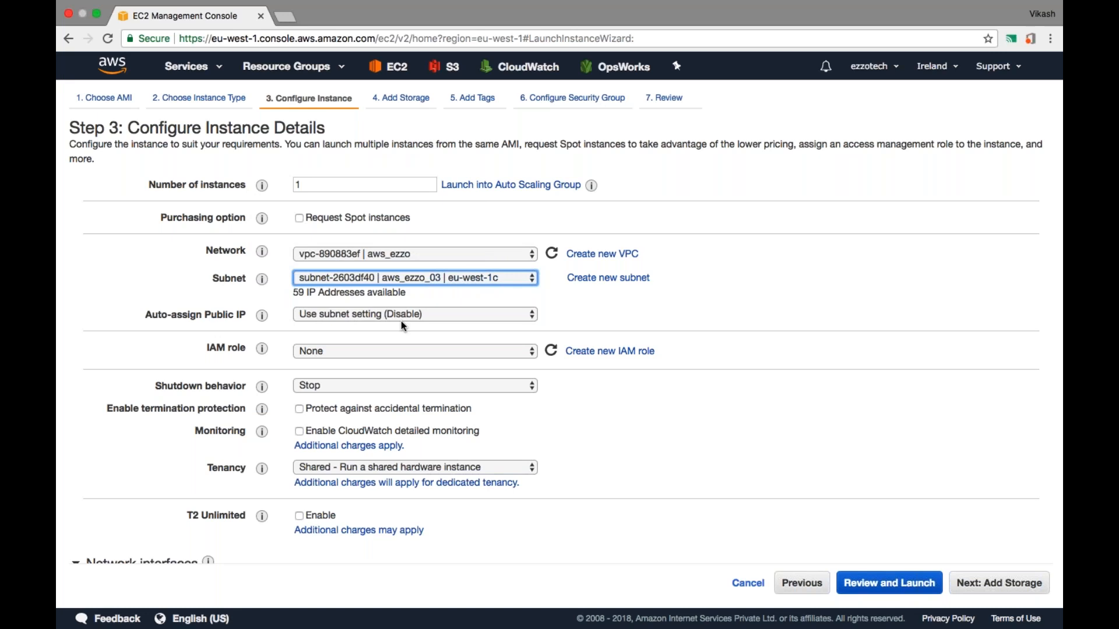
click(400, 278)
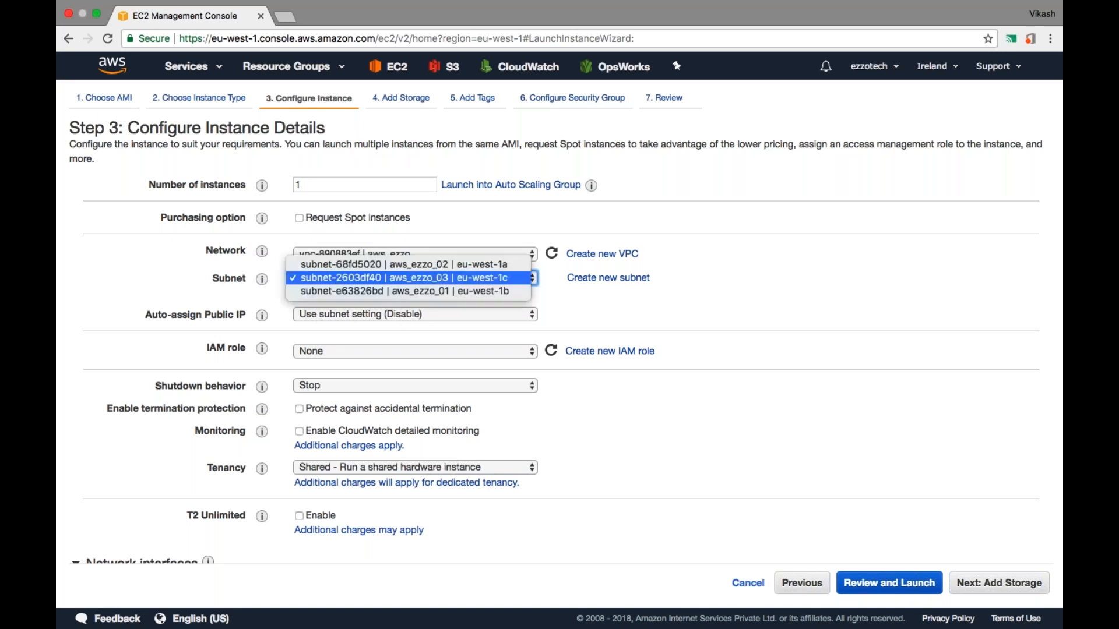
click(382, 292)
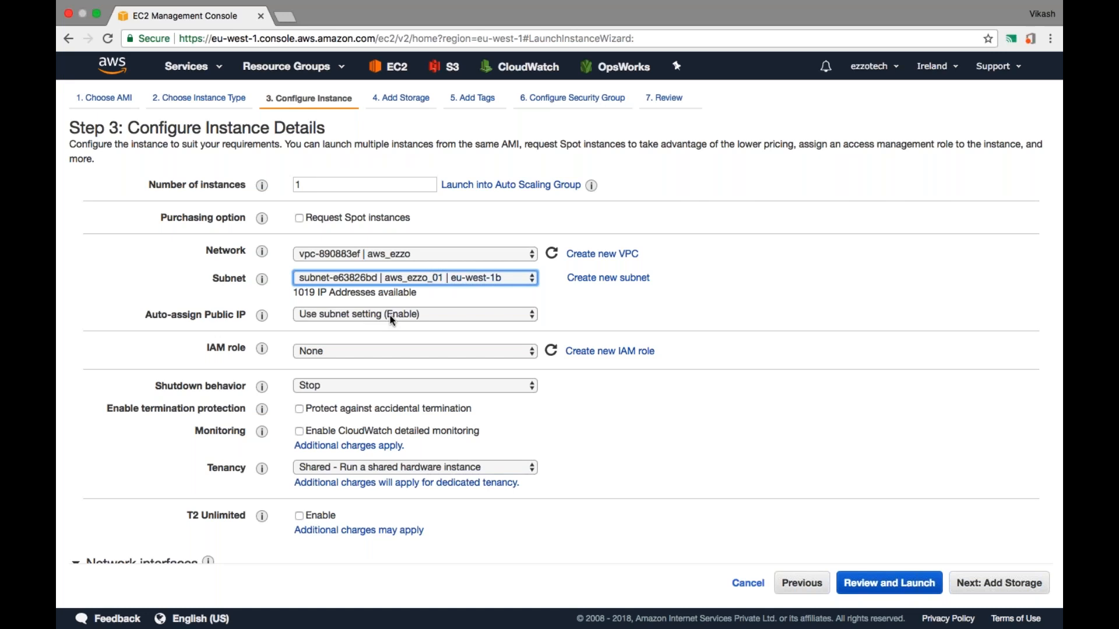
click(390, 316)
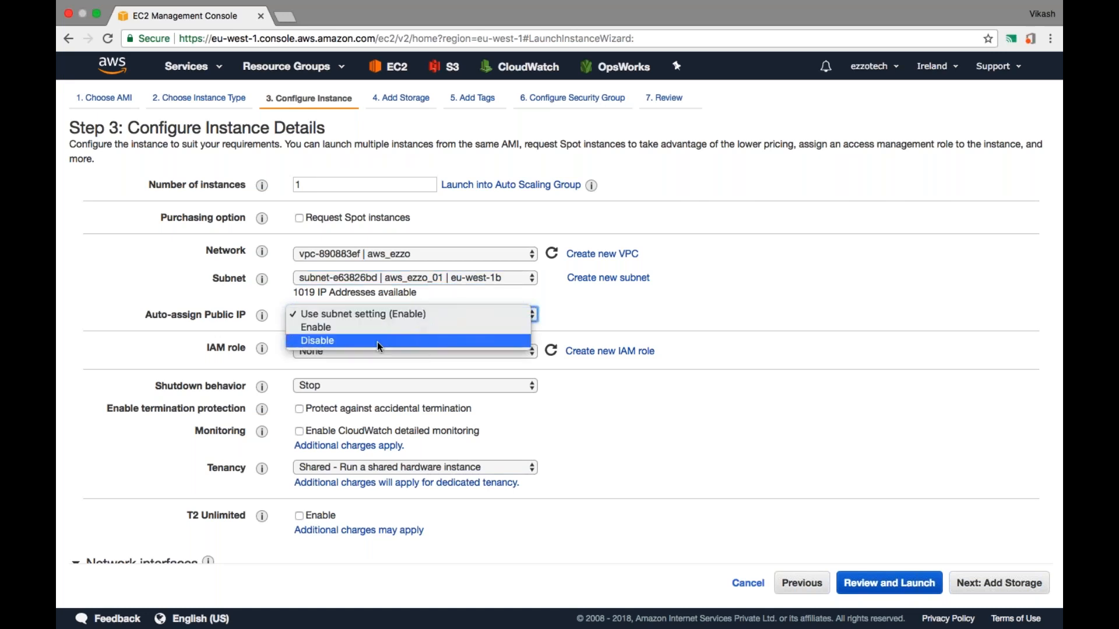
click(685, 358)
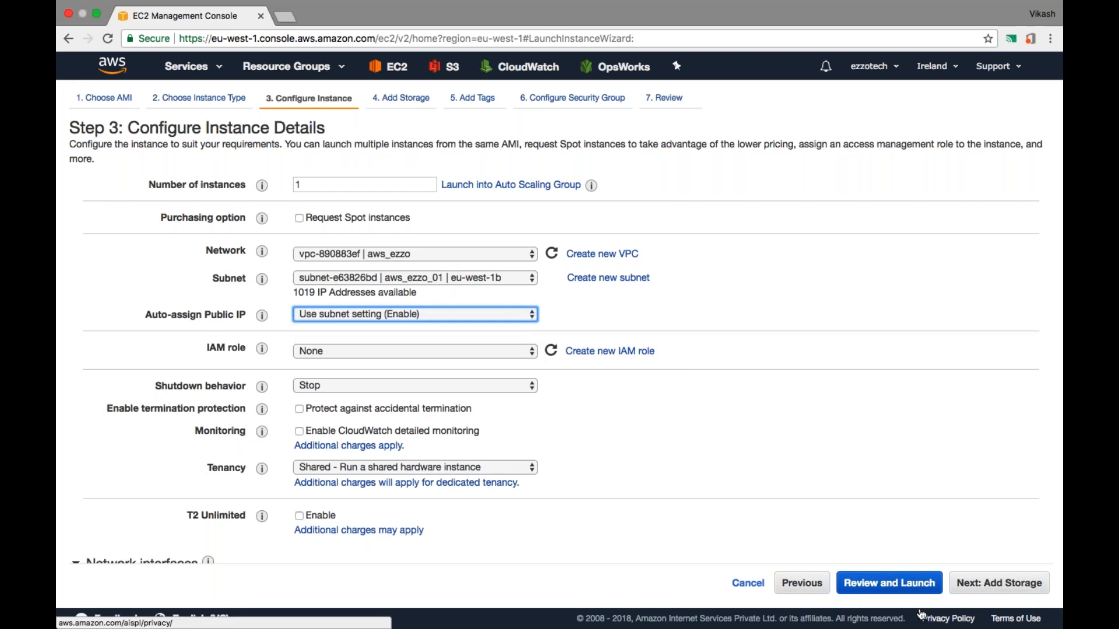
Launch the instance with General Purpose (SSD) as default boot volume and the existing key pair aws_uk, and return to the instances list.
click(902, 582)
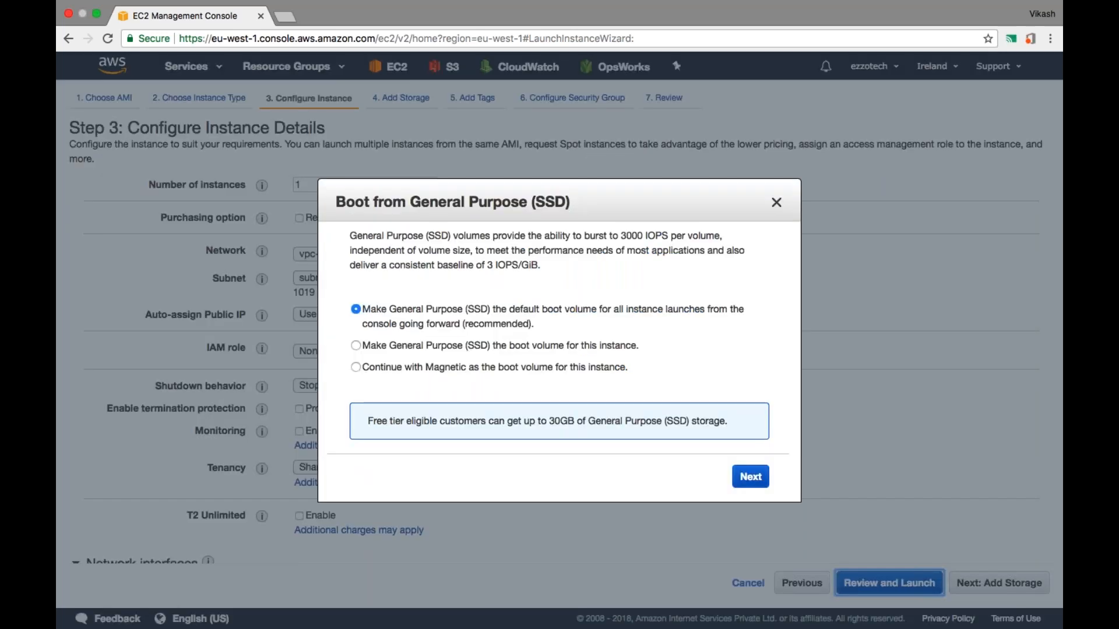
click(740, 475)
click(1025, 583)
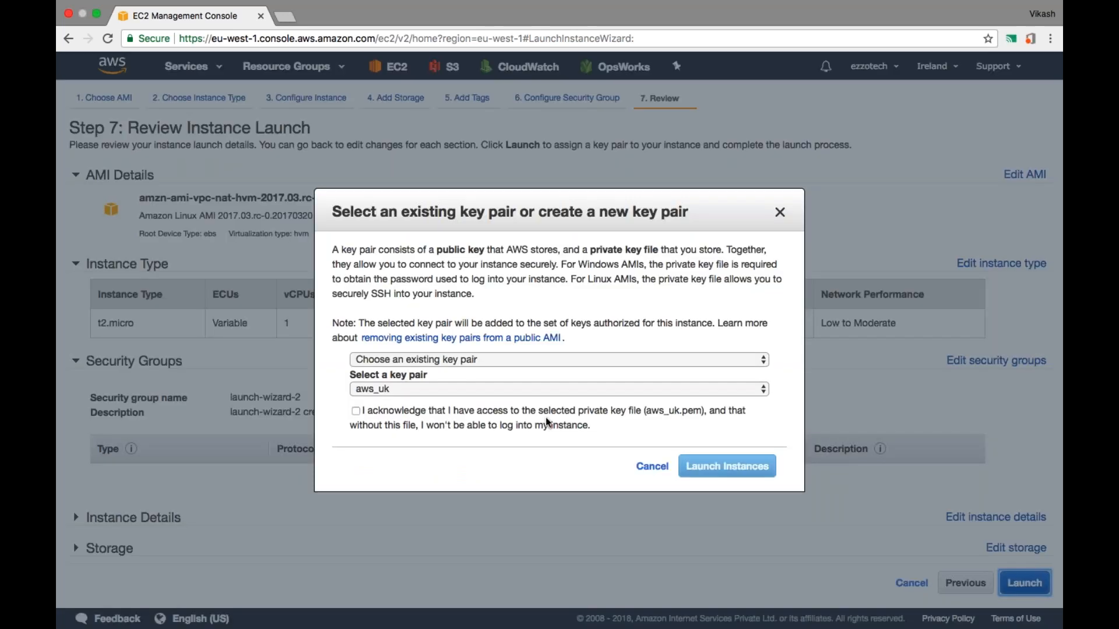
click(390, 413)
click(726, 466)
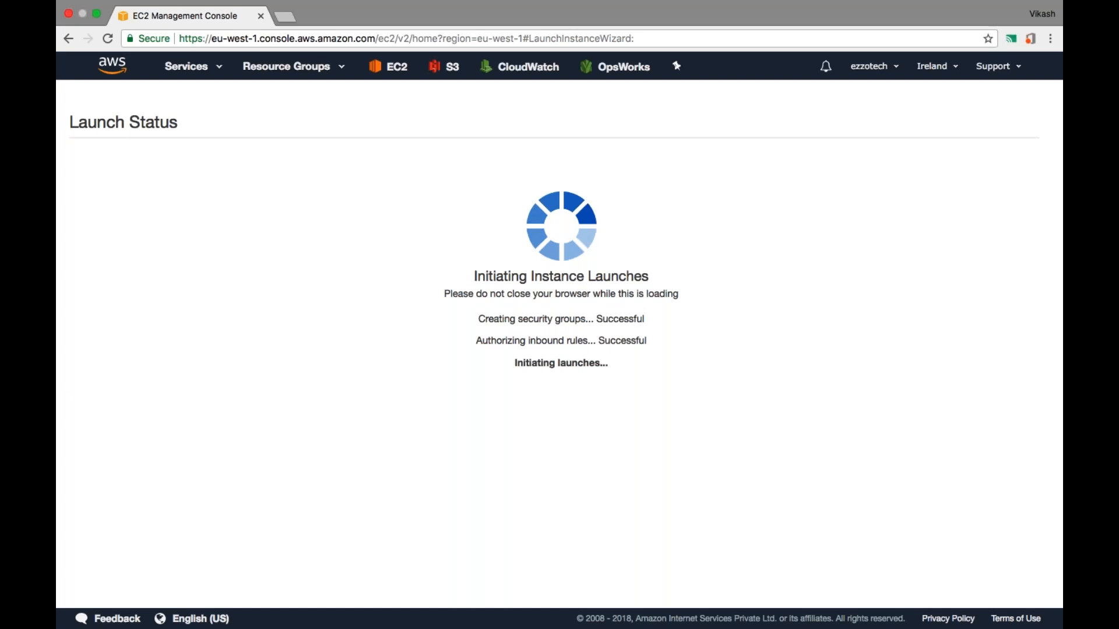
click(984, 560)
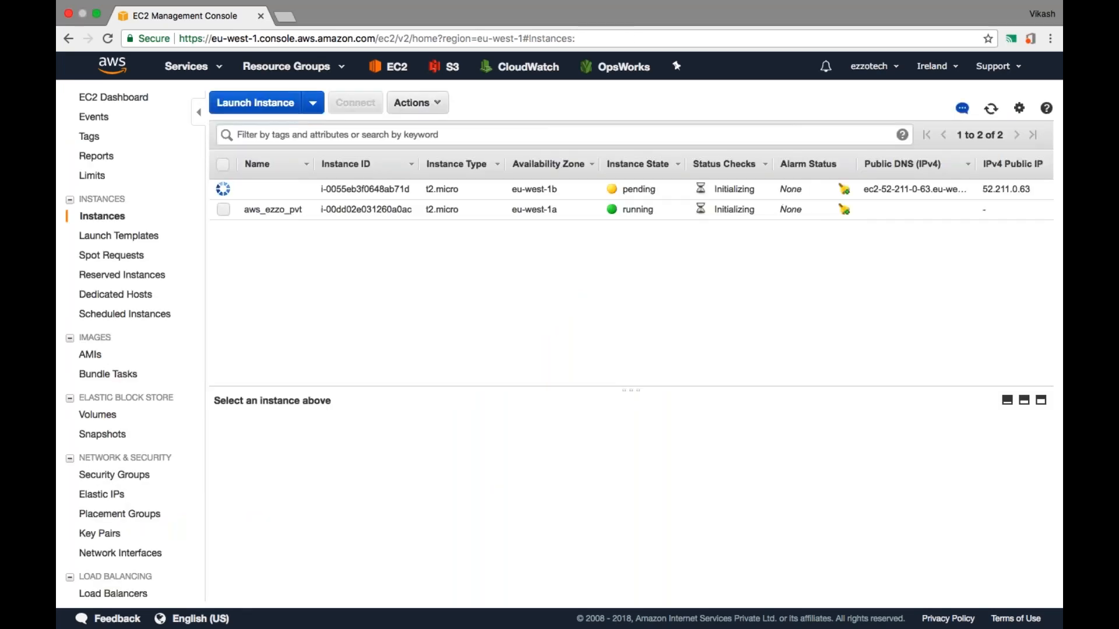
Name the newly launched instance aws_ezzo_pub and refresh the list of instances.
click(300, 190)
text(awS)
key(BackSpace)
text(s_ez)
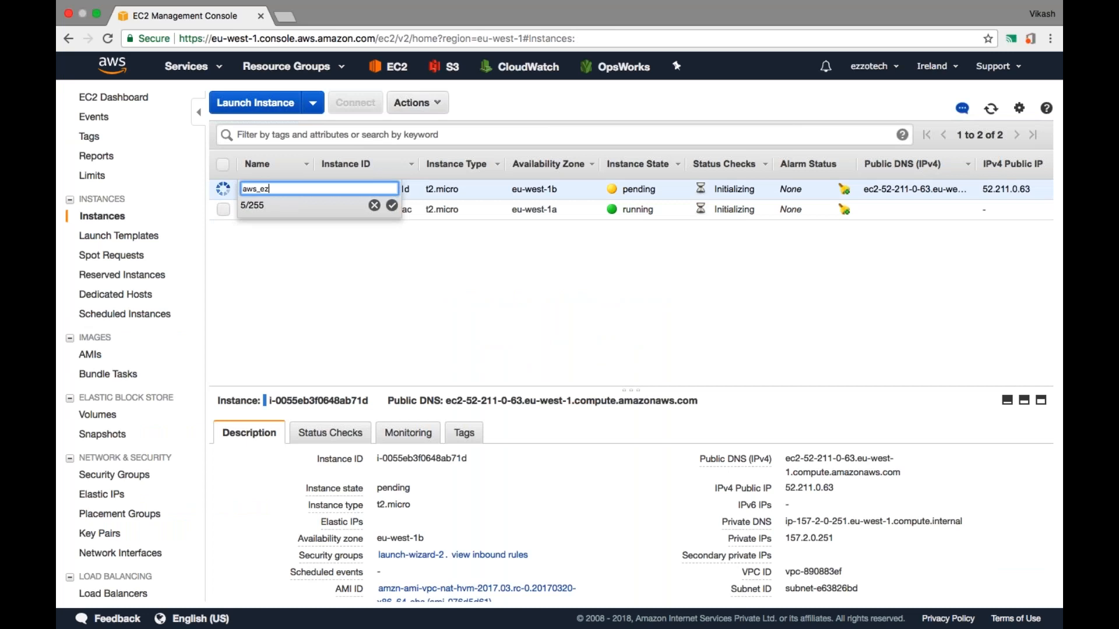
text(zo_pub)
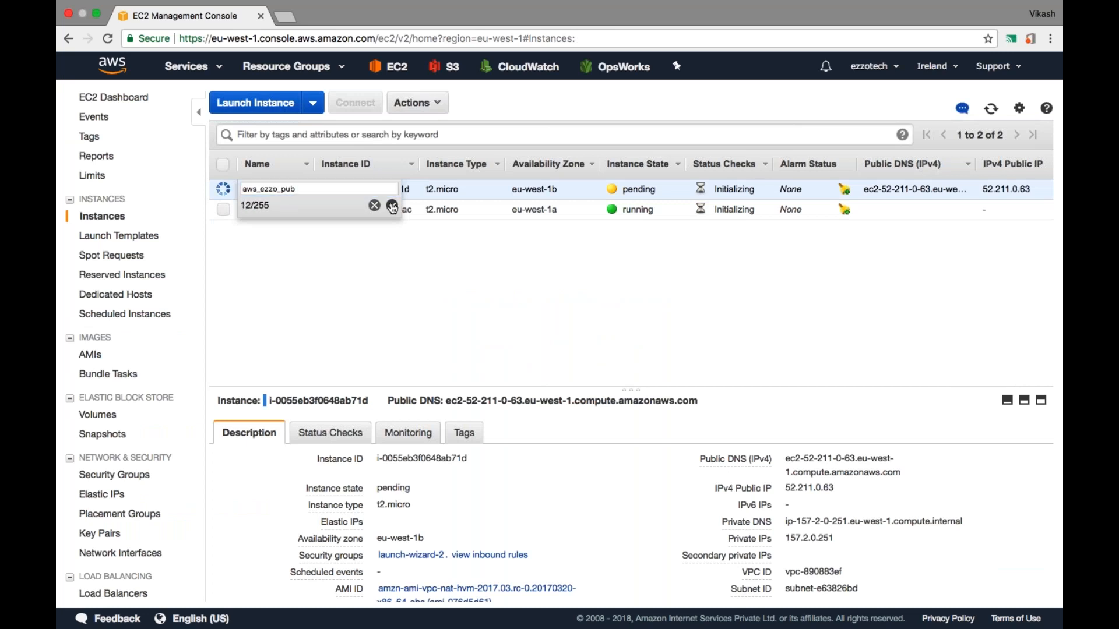
click(392, 205)
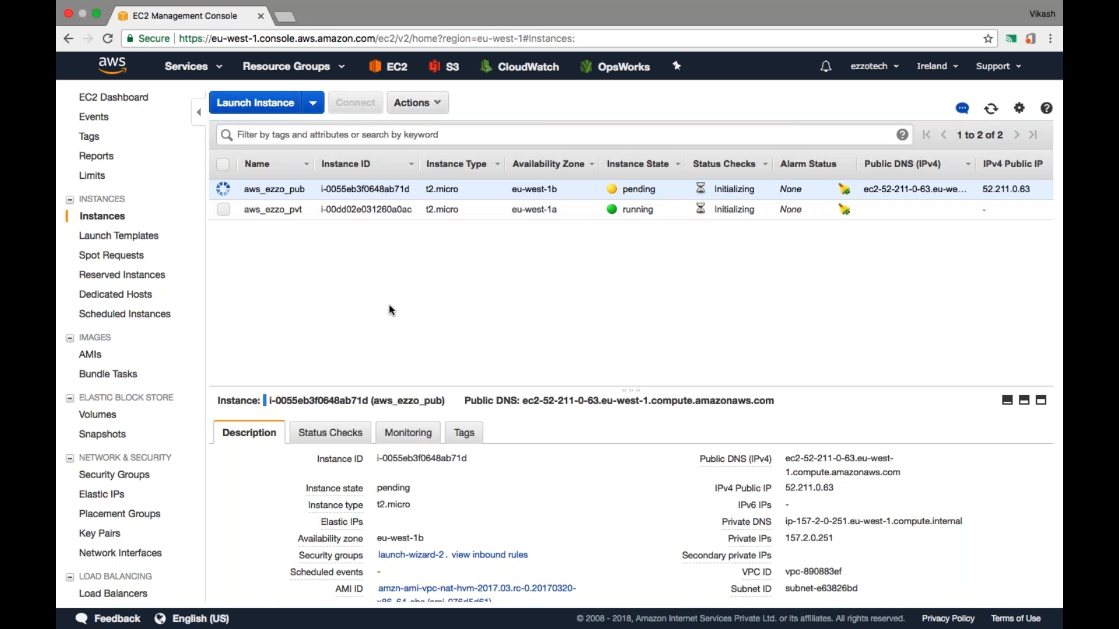
click(991, 110)
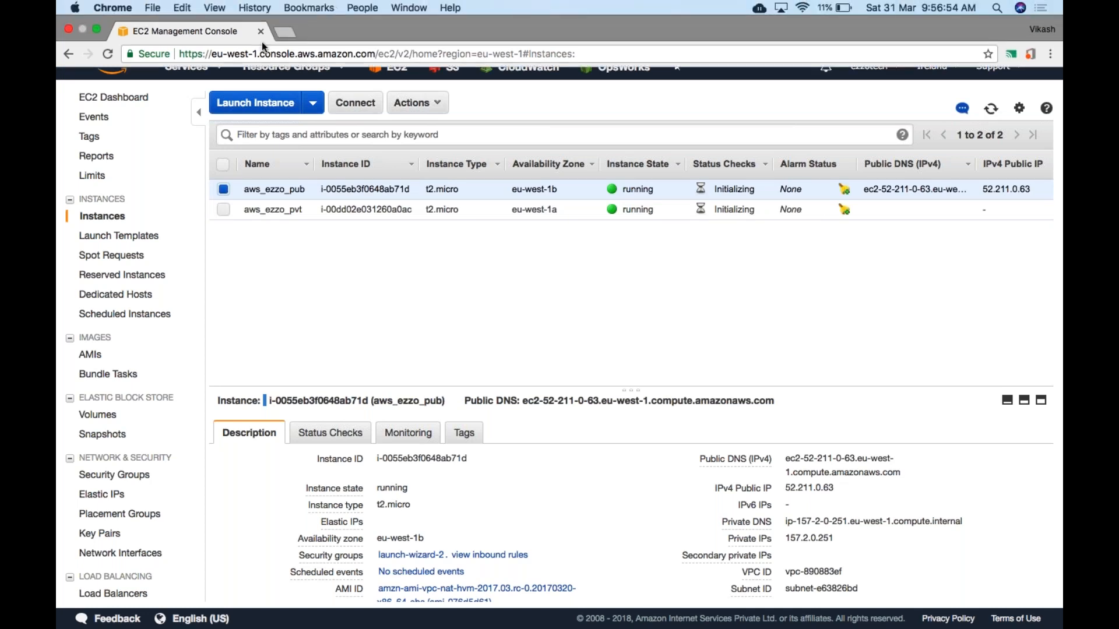
Open Google Slides from the browser's apps page in a new tab and take the browser window out of full screen.
click(293, 35)
click(86, 65)
click(245, 330)
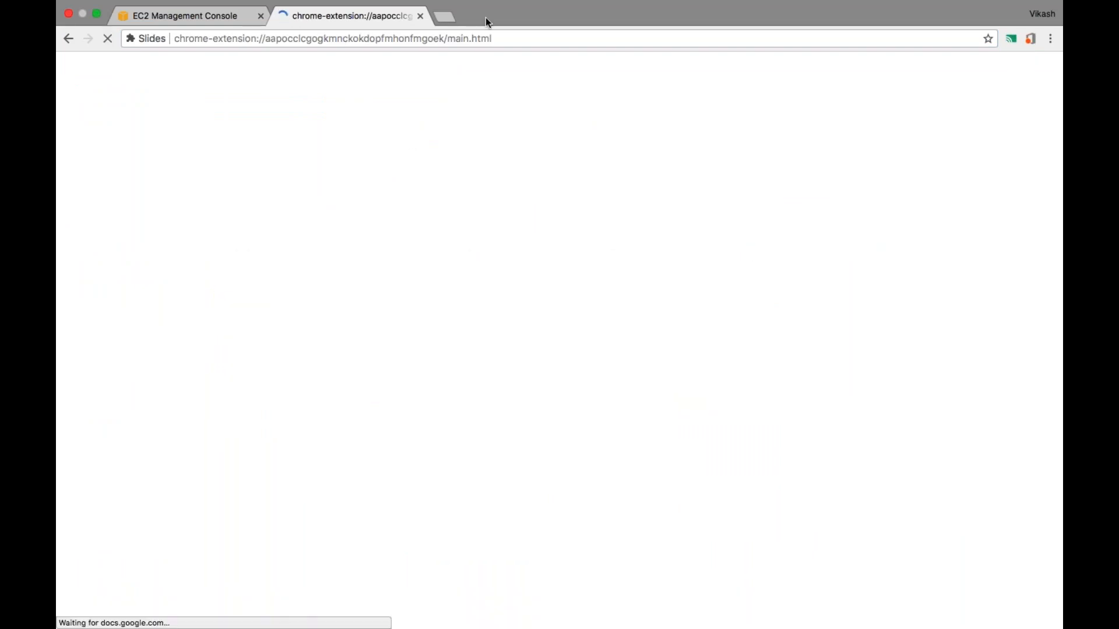
mouse_move(493, 5)
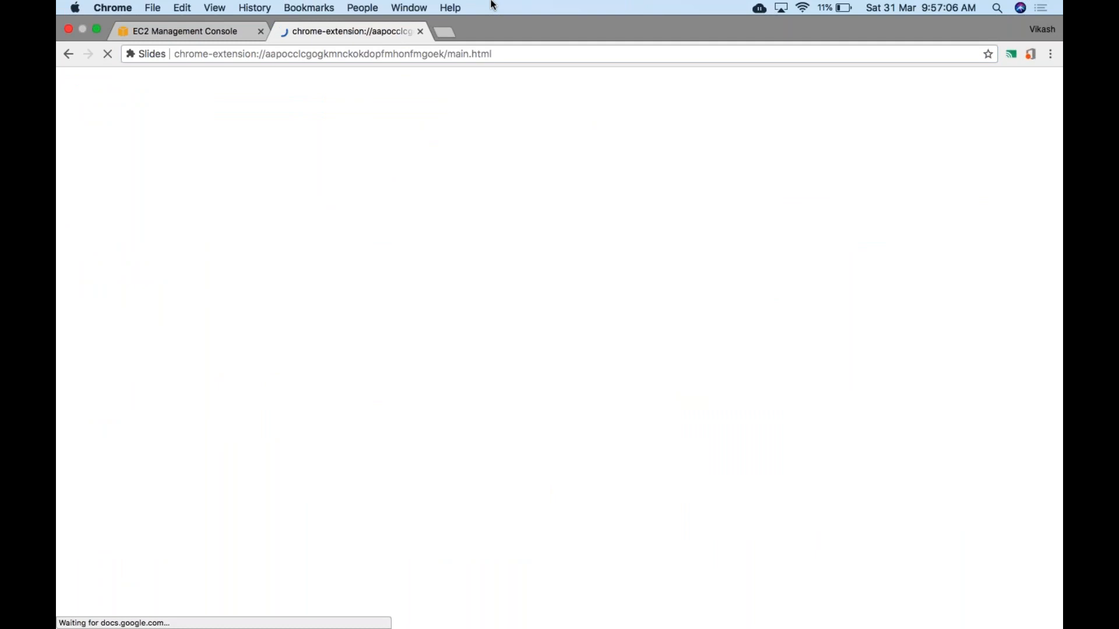
mouse_move(877, 628)
mouse_move(382, 7)
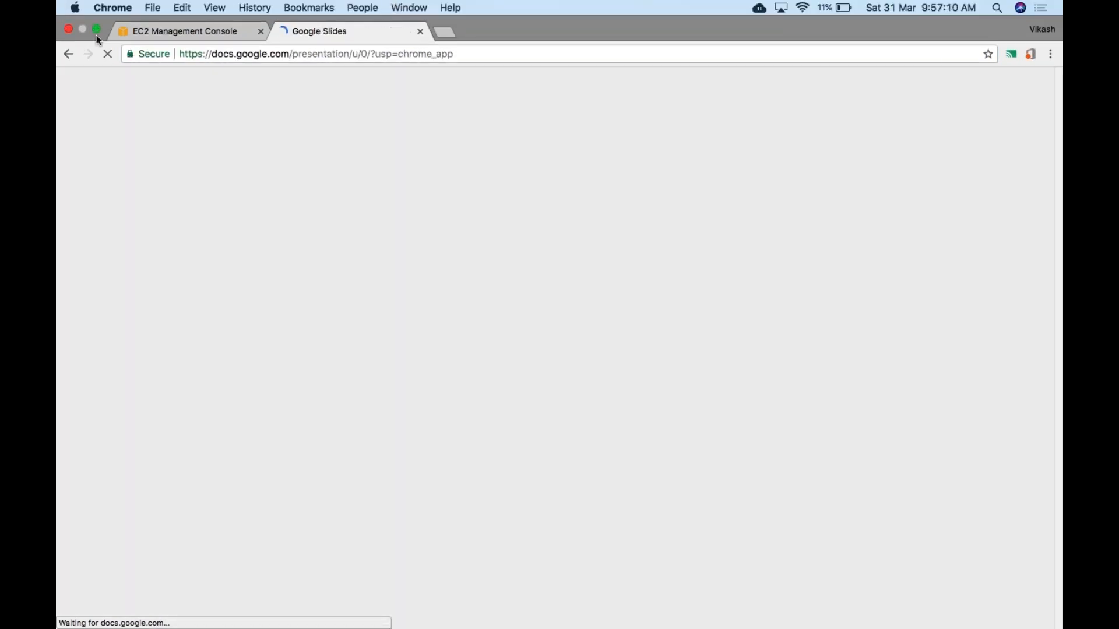
click(96, 29)
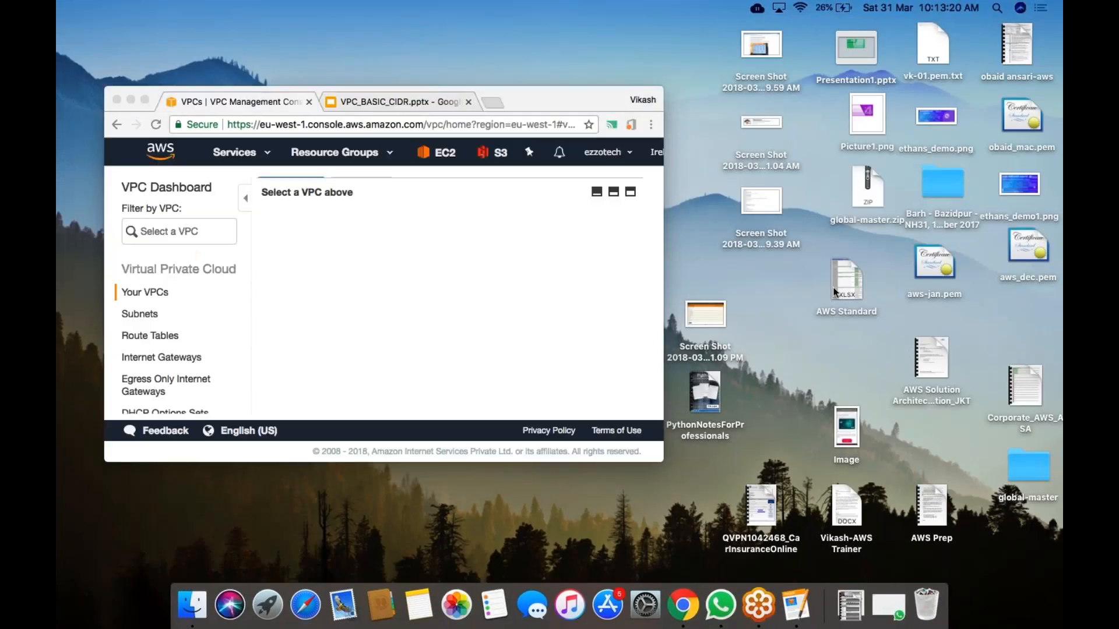
Expand the browser window to full screen and show the running EC2 instances in the Ireland region.
click(144, 99)
click(143, 99)
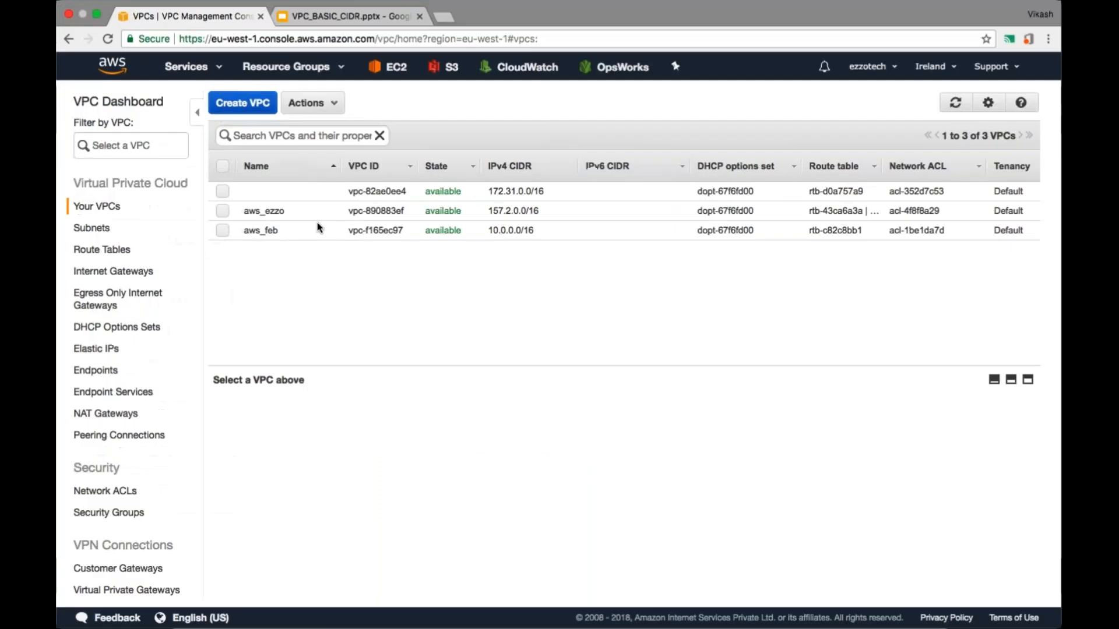
click(389, 78)
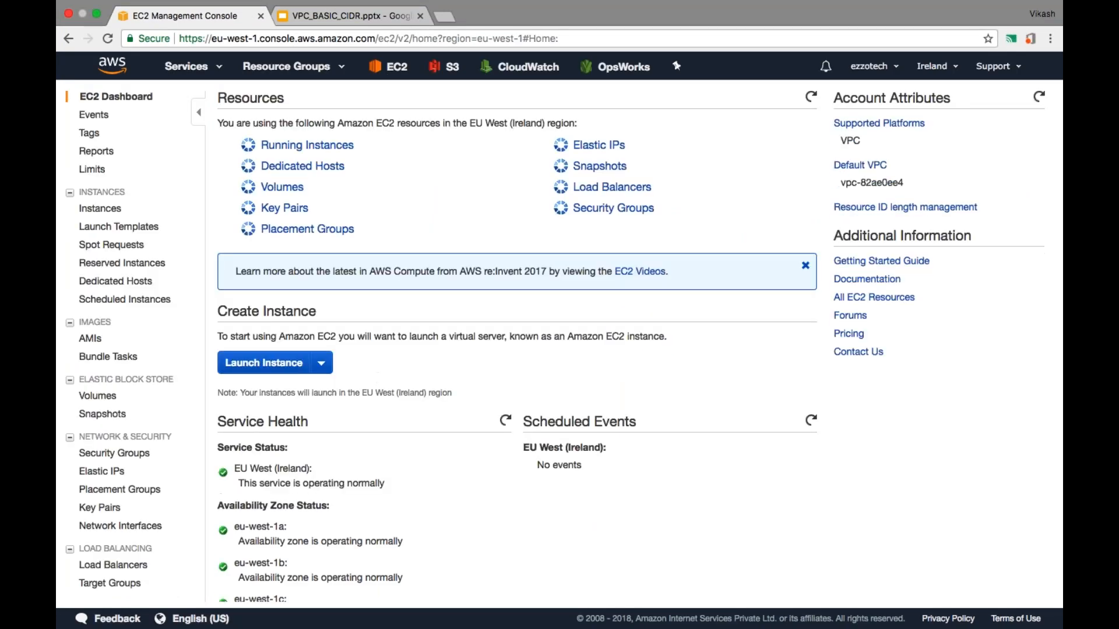
click(332, 146)
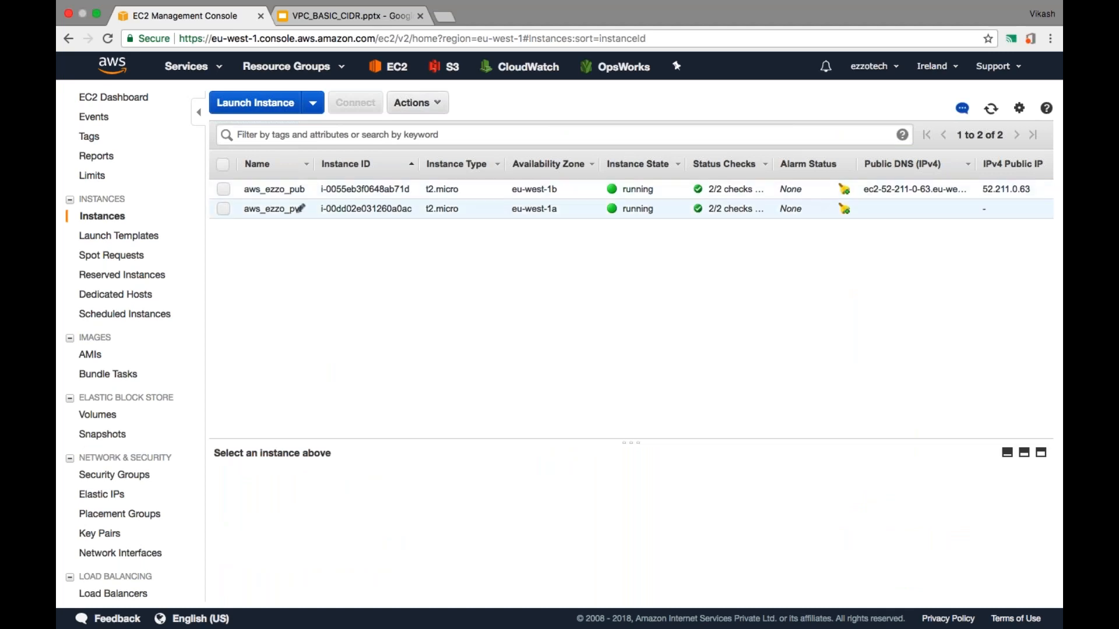
Select the instance aws_ezzo_pub and copy its IPv4 public IP address from the description.
click(223, 190)
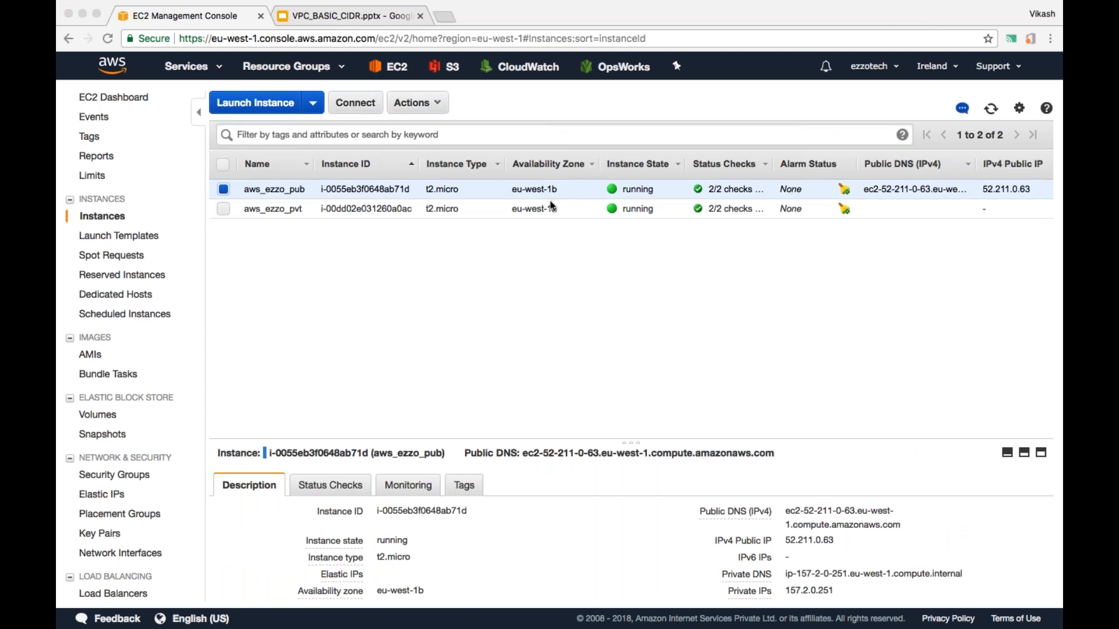
click(788, 547)
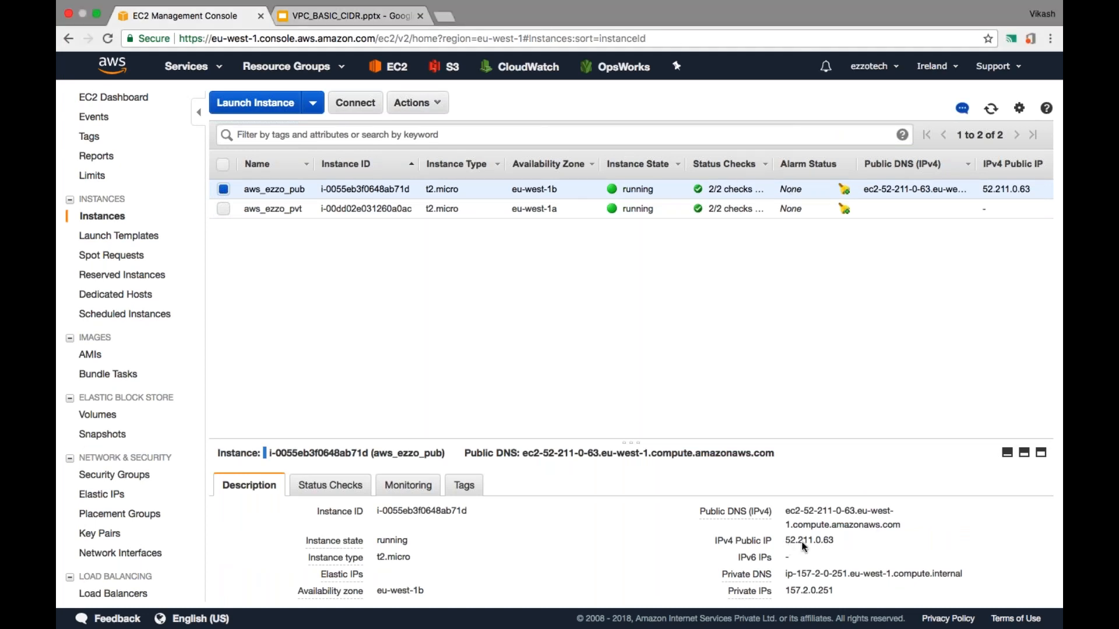
double_click(803, 542)
double_click(797, 541)
key(super+c)
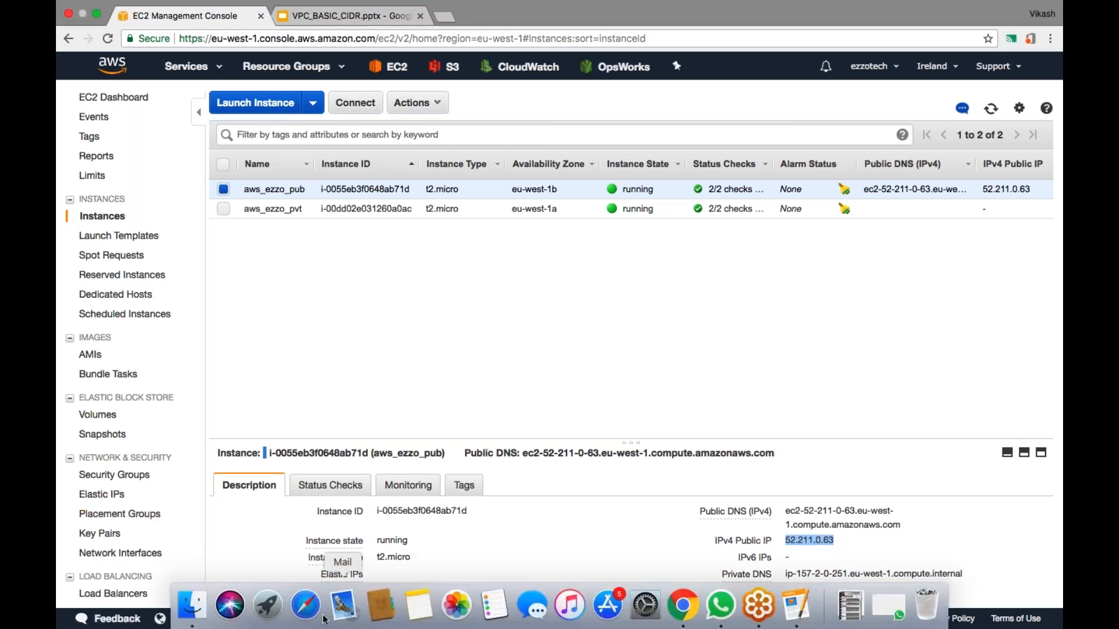
click(279, 612)
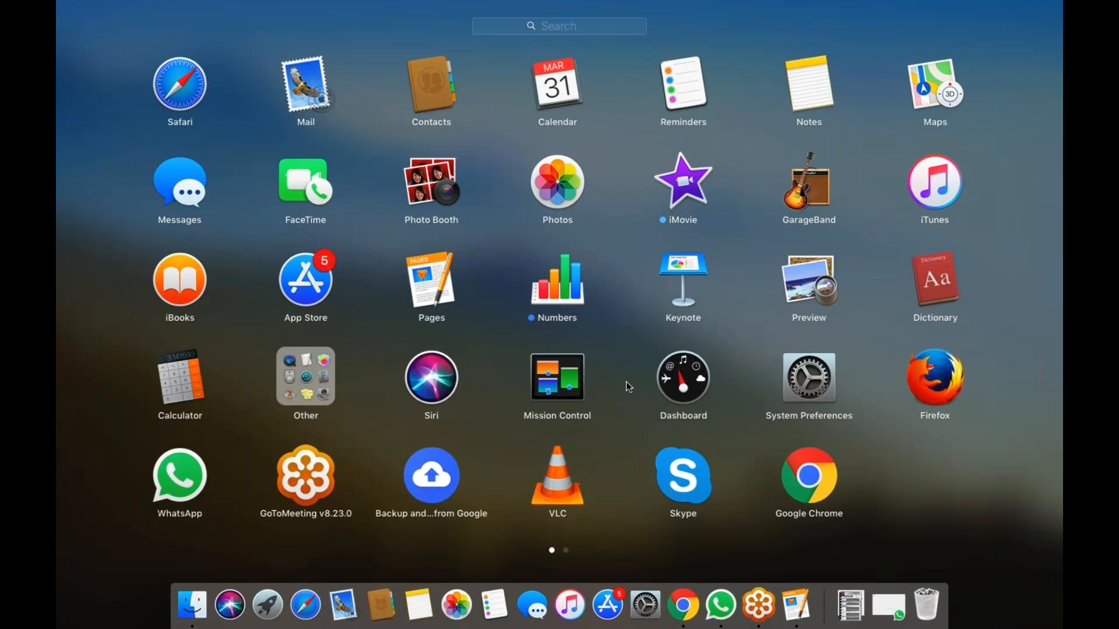
scroll(625, 382, right, 5)
scroll(716, 377, left, 5)
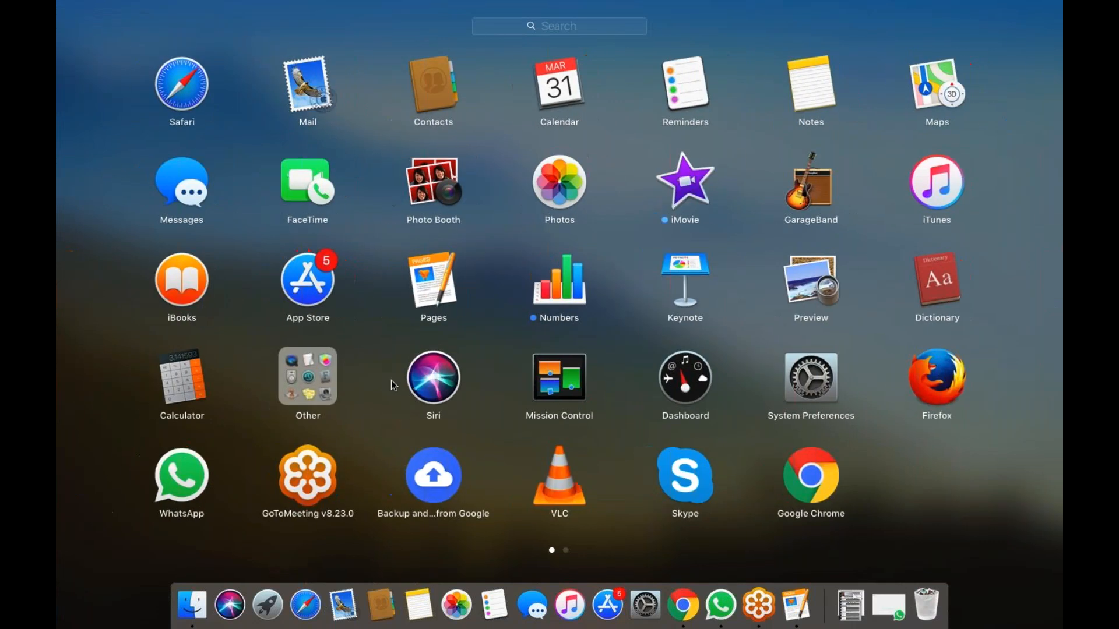
click(380, 362)
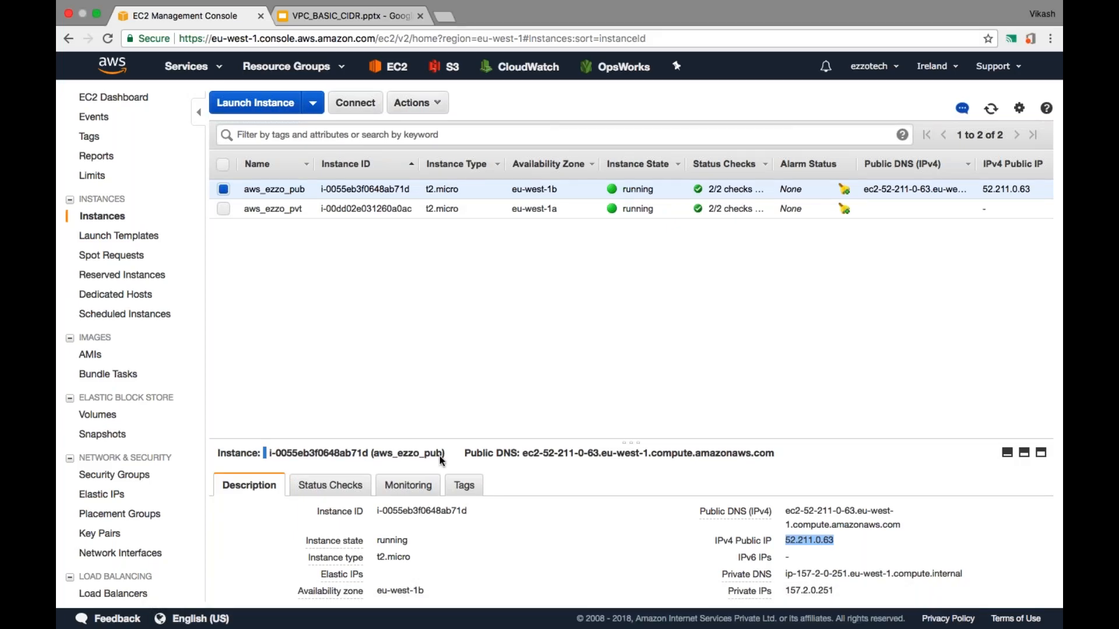
Switch to Terminal from the Other group of applications and clear its screen.
mouse_move(198, 627)
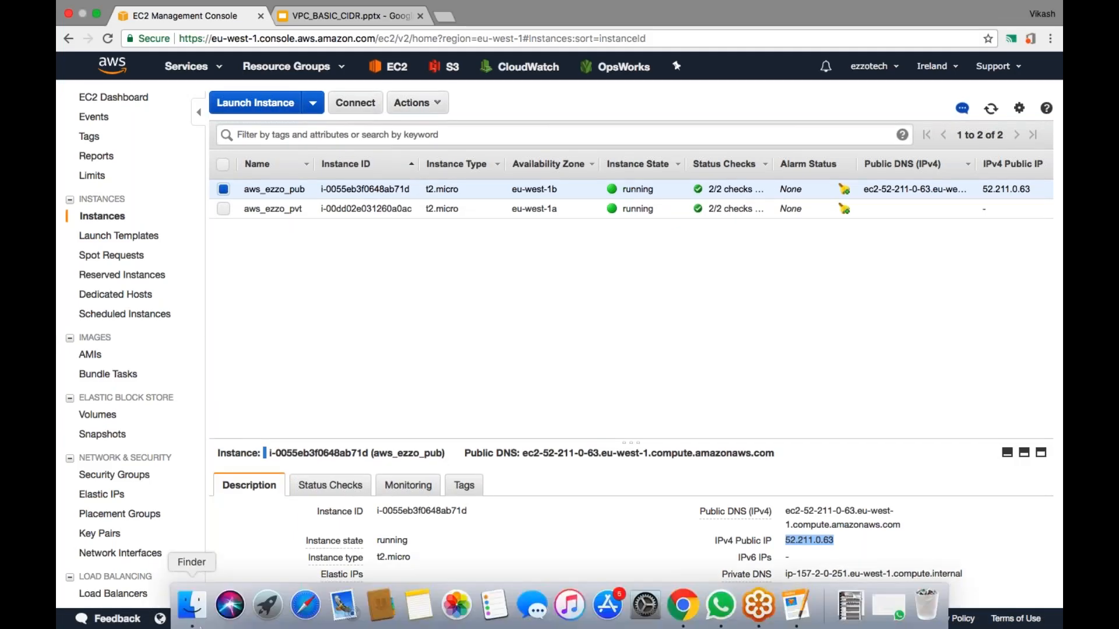
click(267, 605)
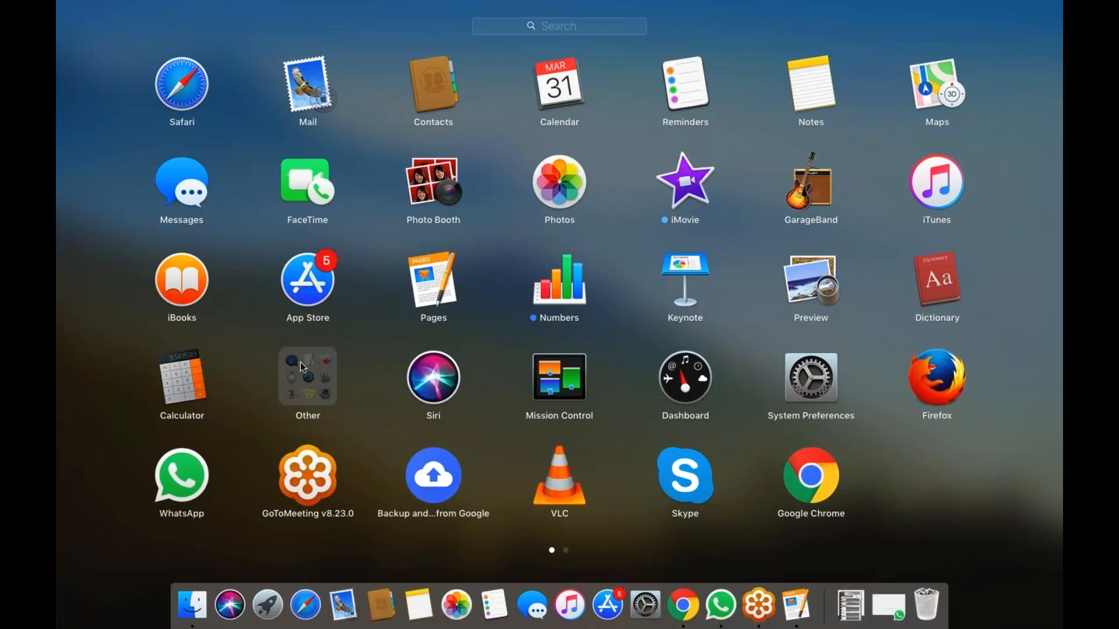
click(302, 367)
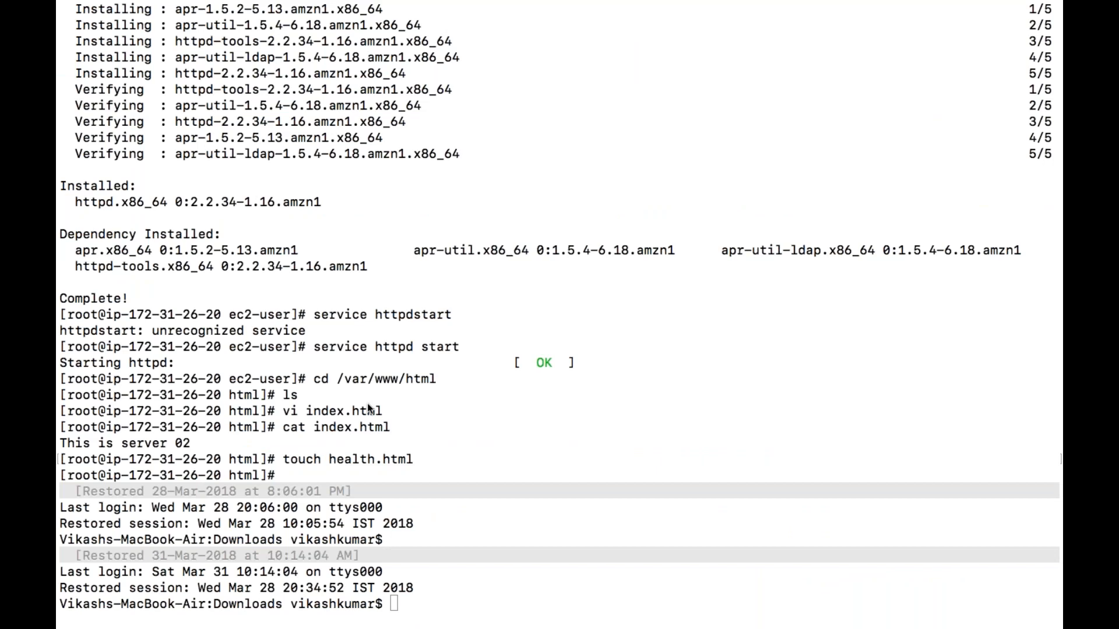
click(446, 599)
text(clear)
key(Return)
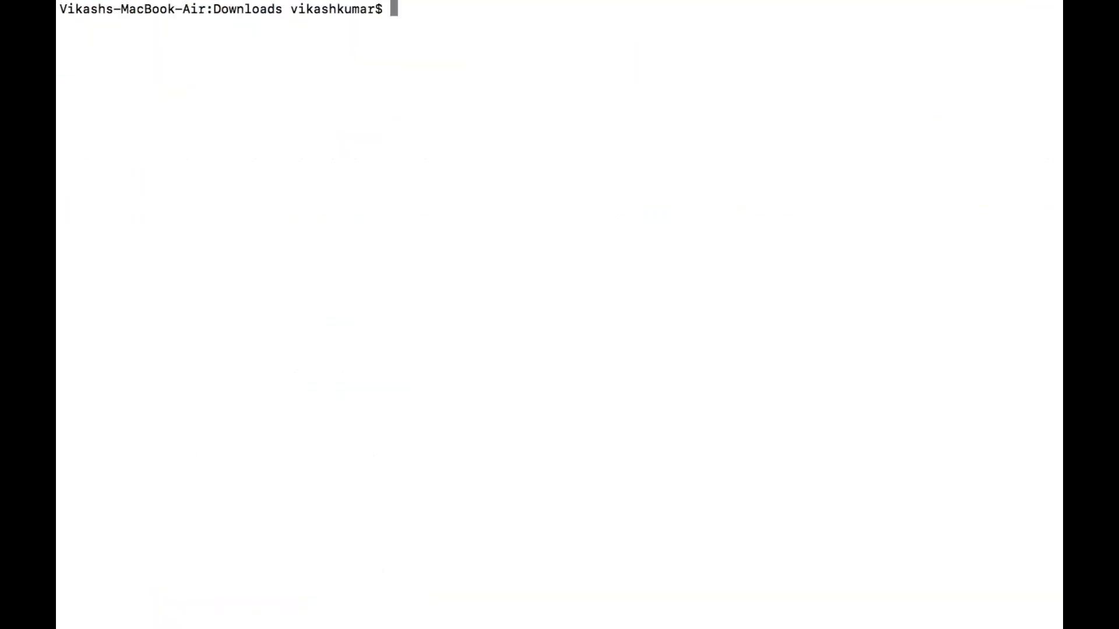
Print the working directory, list its files in long format by reversed modification time, and find the key file aws_uk.pem.
text(pwd)
key(Return)
text(ls -lrt)
key(Return)
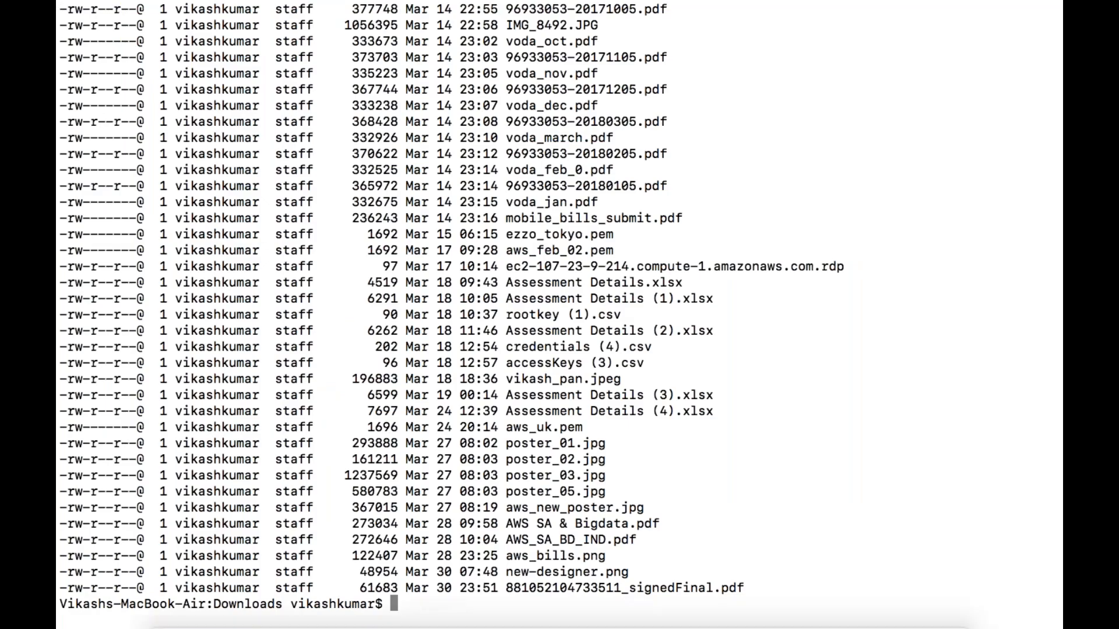
drag(505, 426, 584, 428)
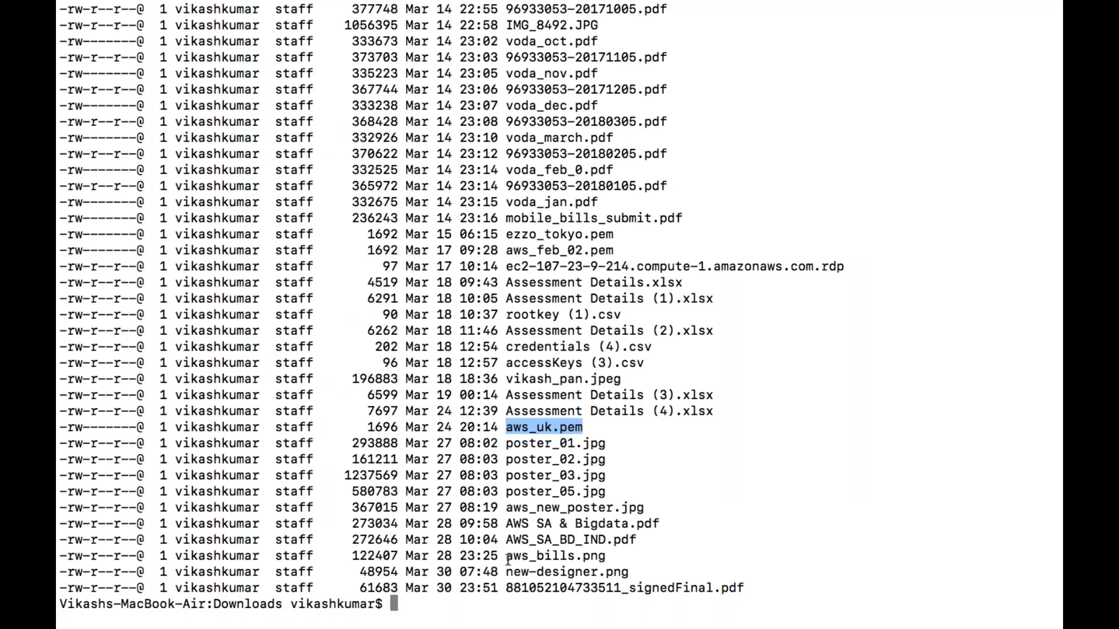
click(415, 597)
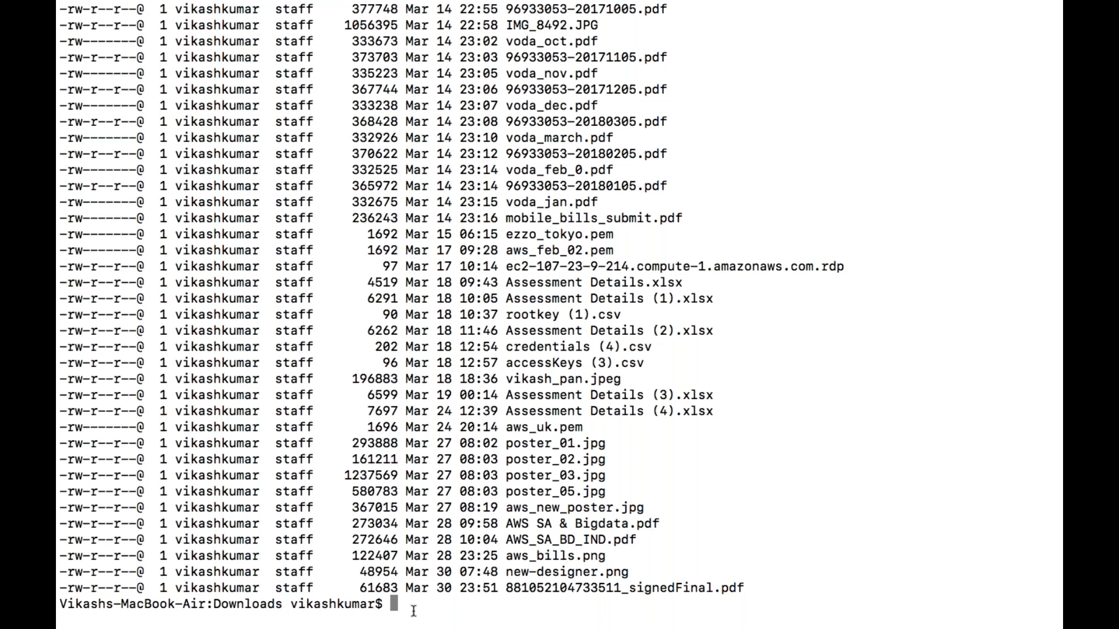
text(ssh -i aws_uk.pem)
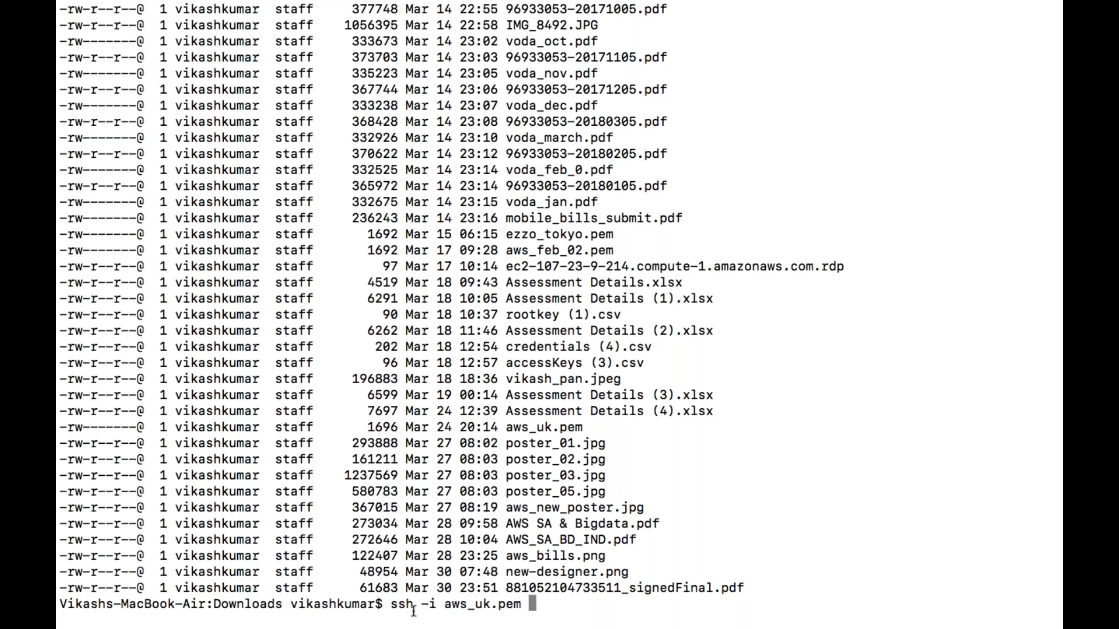
text( ec2-)
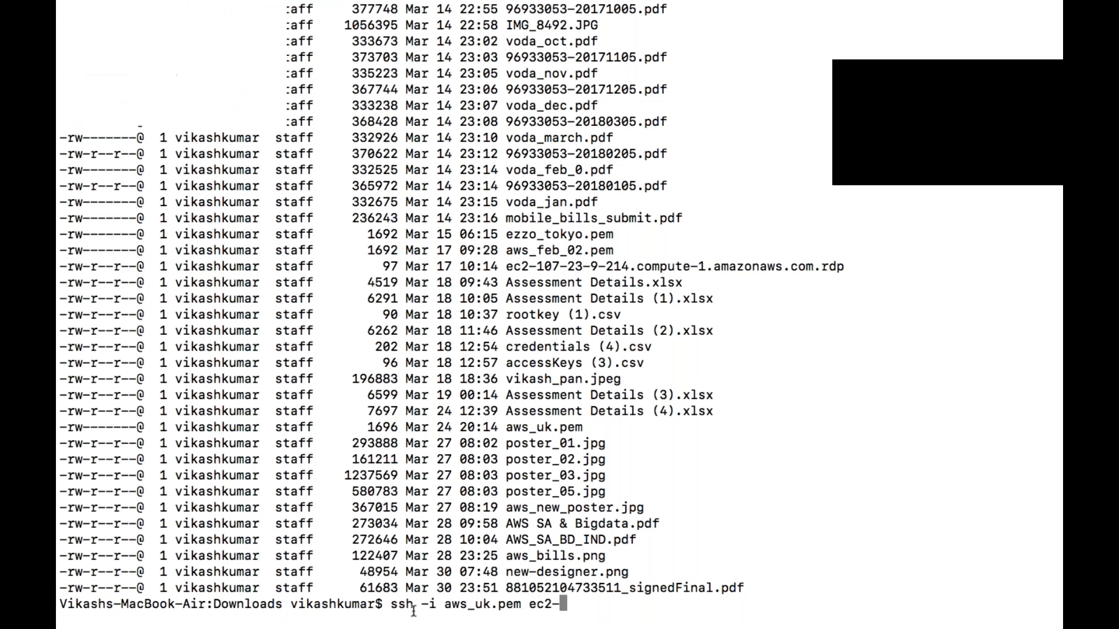
text(user@)
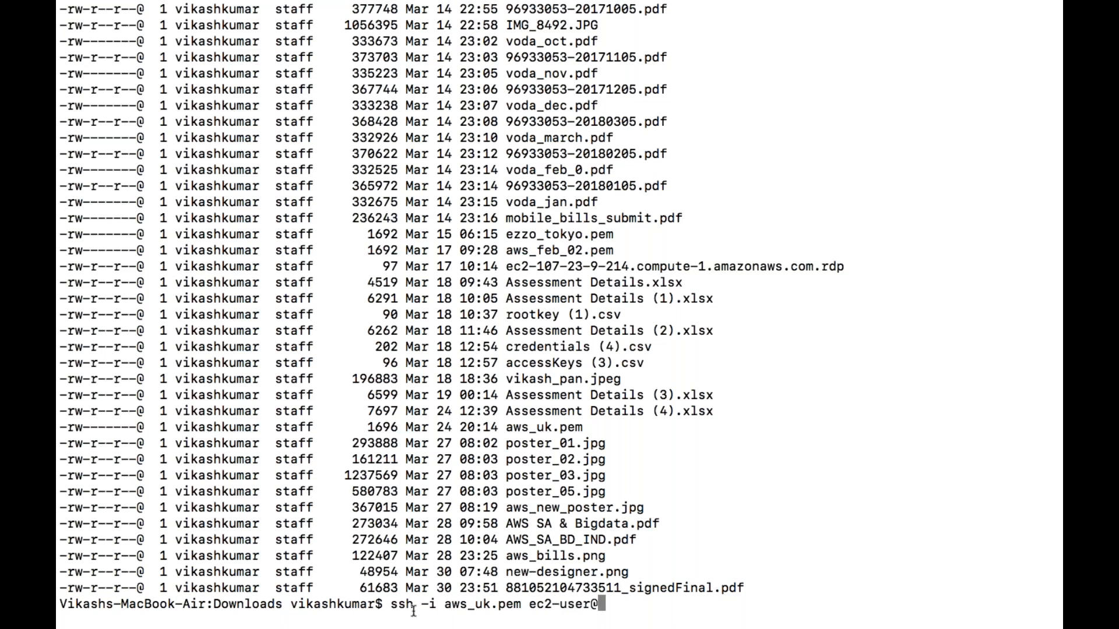
key(super+v)
key(Return)
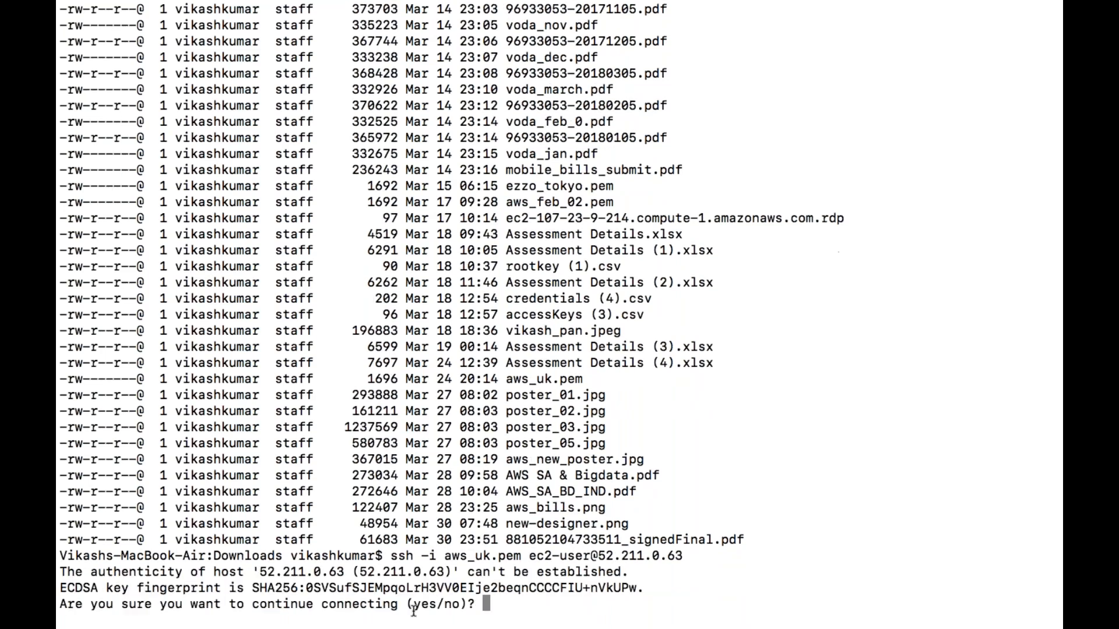
text(yes)
key(Return)
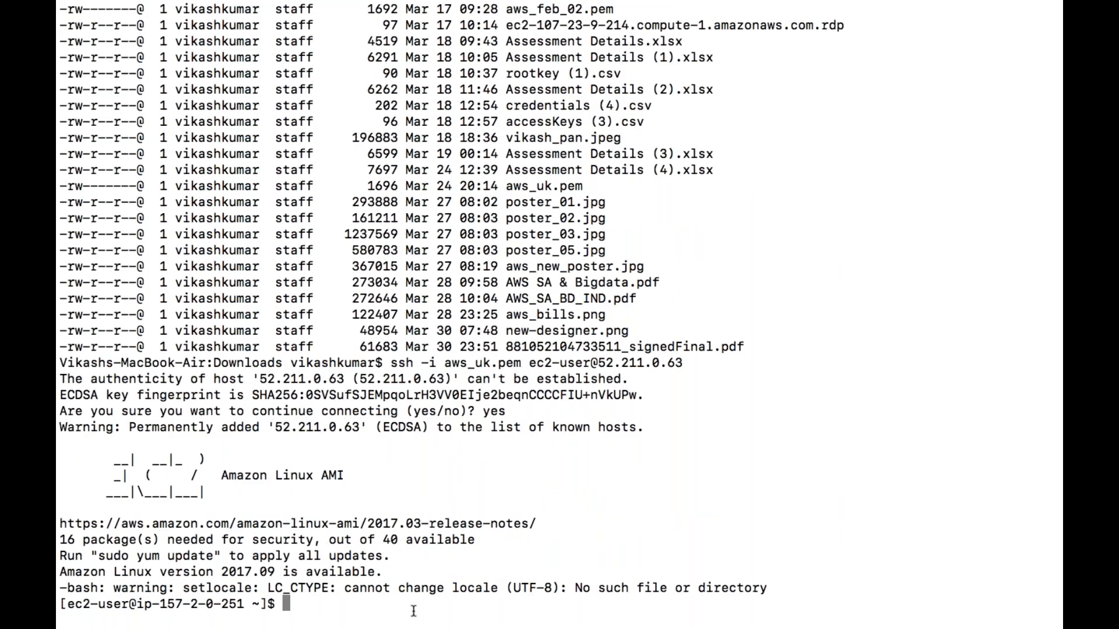
Start a root shell on the public instance with sudo -s.
drag(67, 605, 244, 607)
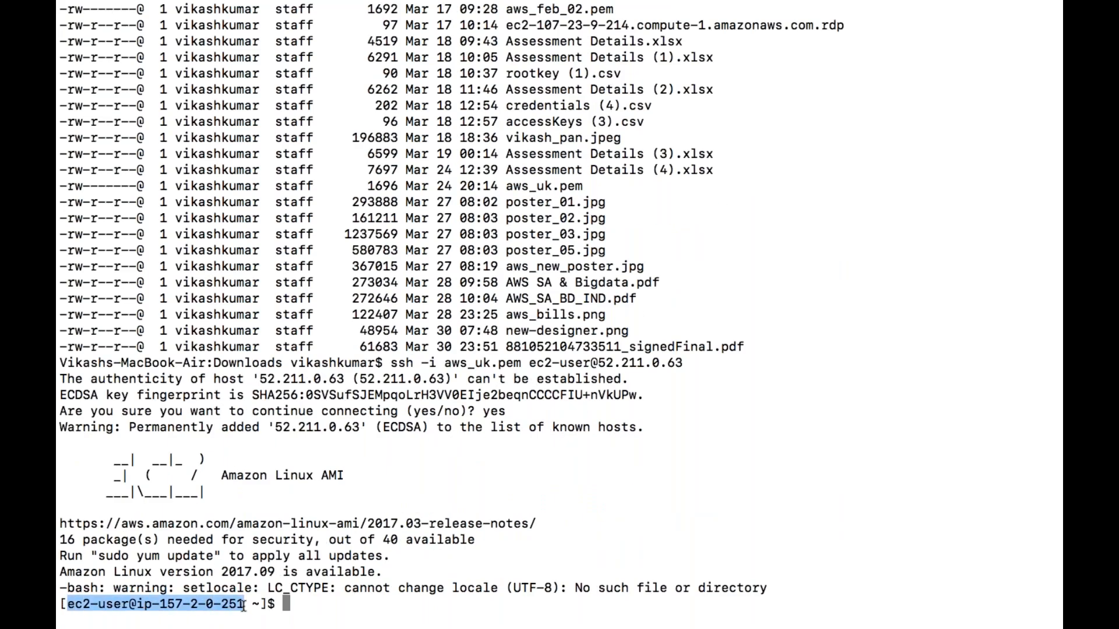
click(330, 607)
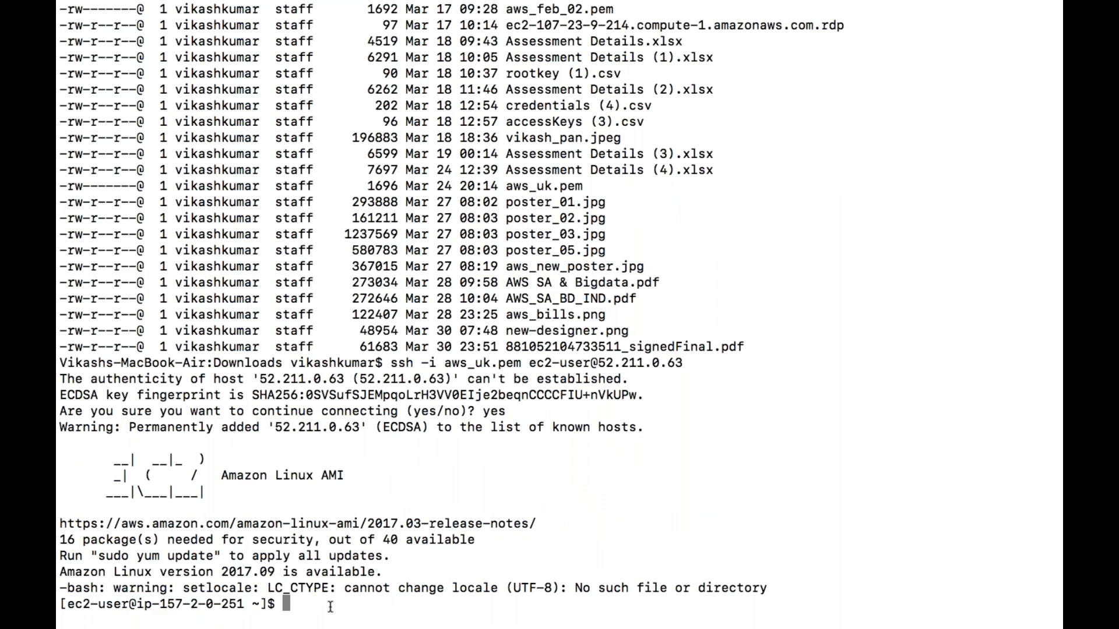
text(sudo -s)
key(Return)
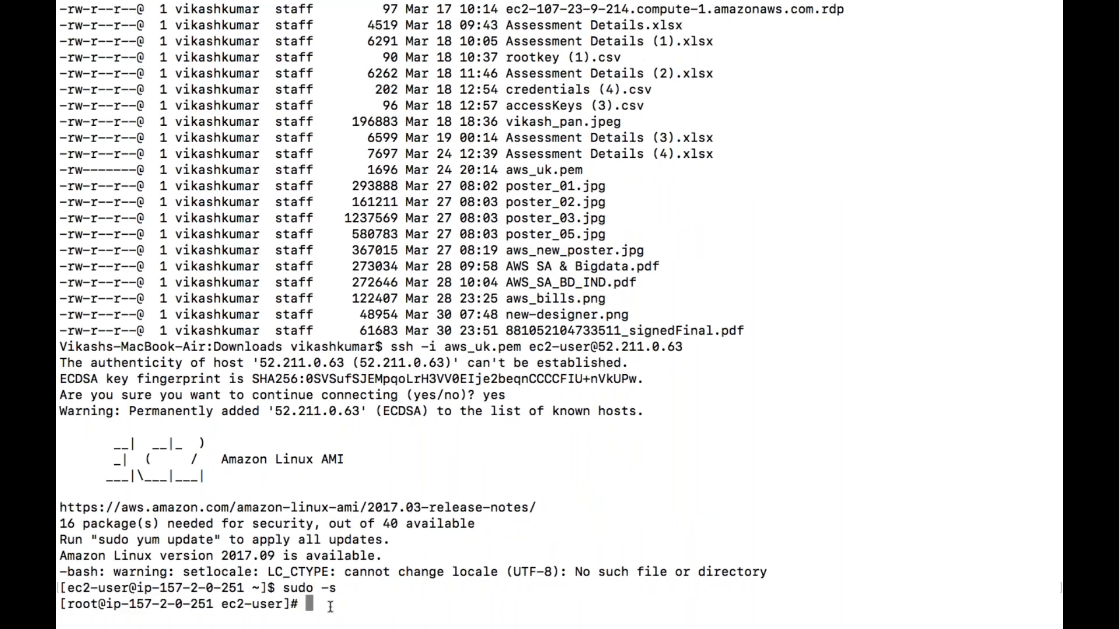
Update all packages on the public instance with yum update -y.
mouse_move(329, 628)
text(yum update-y)
key(BackSpace)
key(BackSpace)
text(-y)
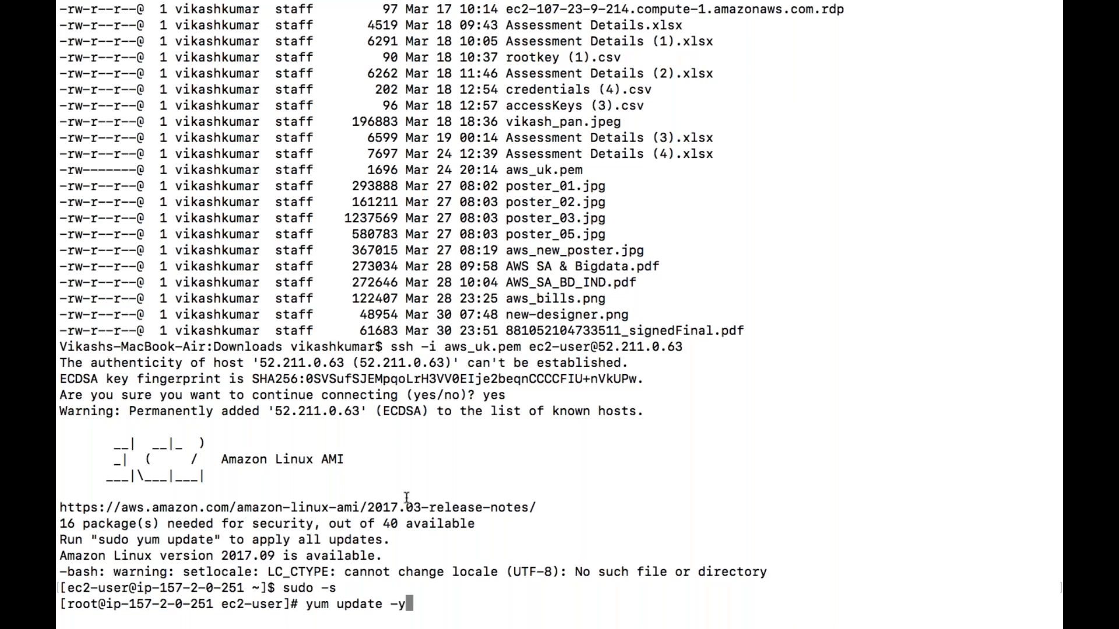
key(Return)
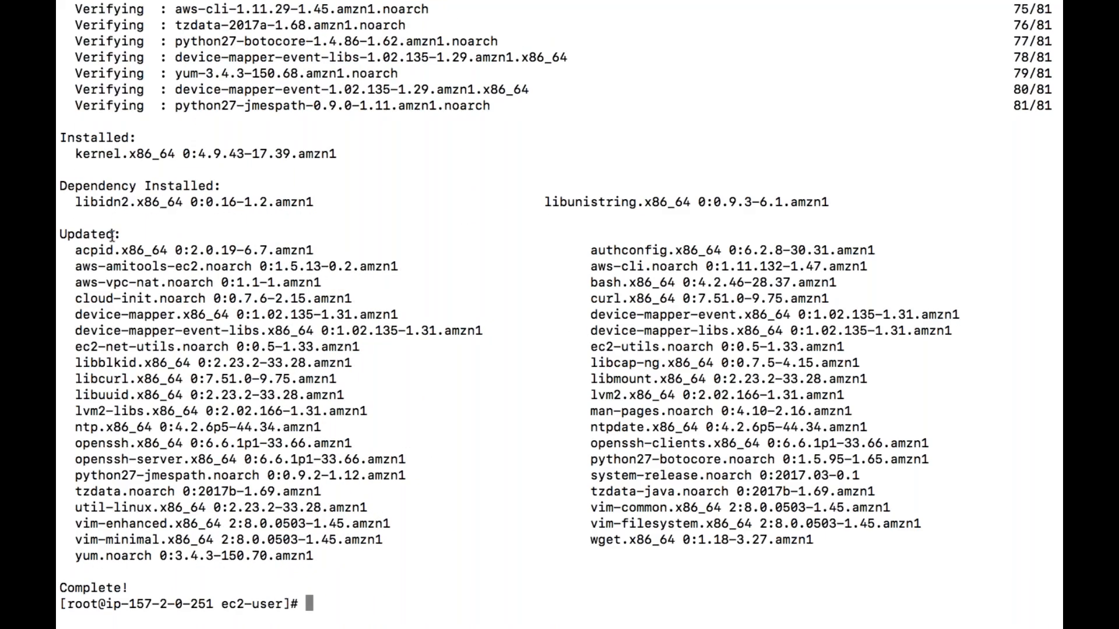
Switch to the EC2 console in Chrome, select only the instance aws_ezzo_pvt and highlight its private IP address.
key(ctrl+Left)
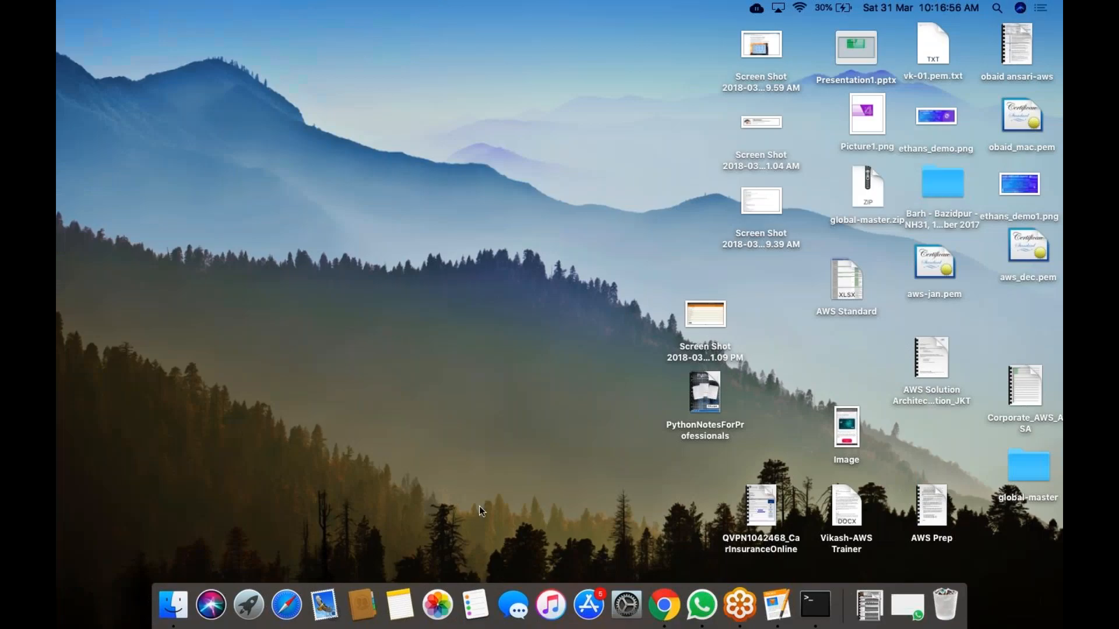
click(664, 605)
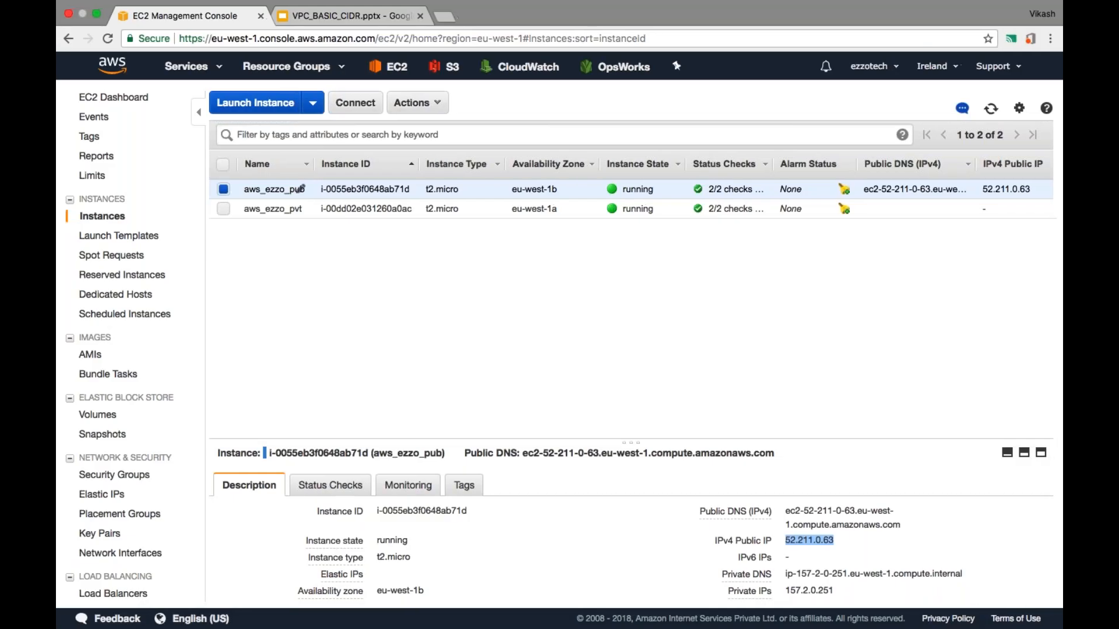
click(226, 191)
click(223, 208)
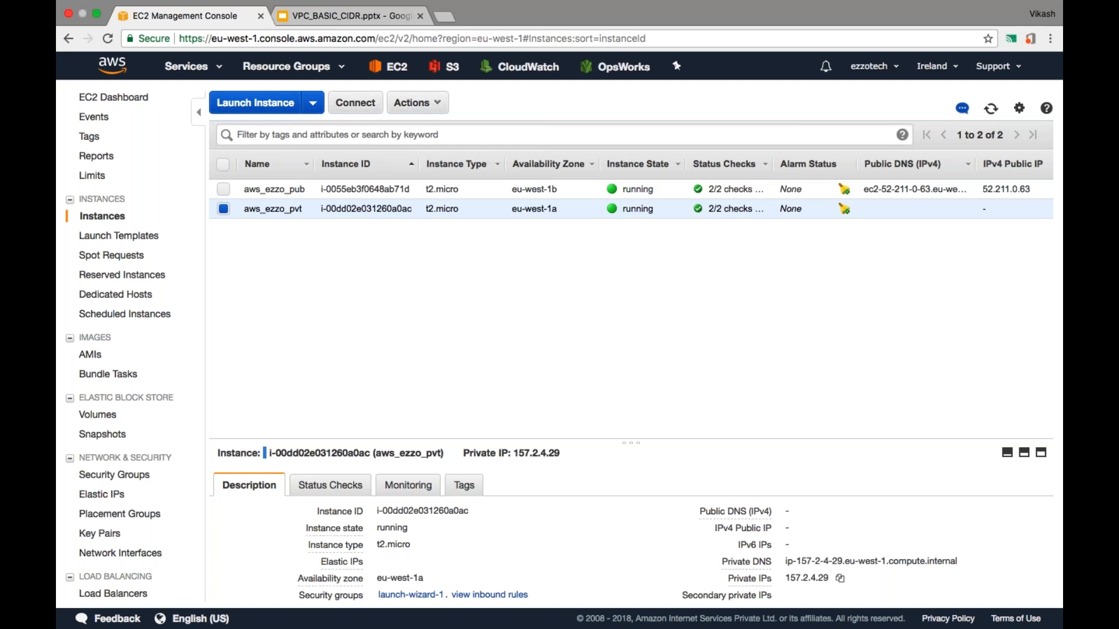
drag(786, 578, 826, 578)
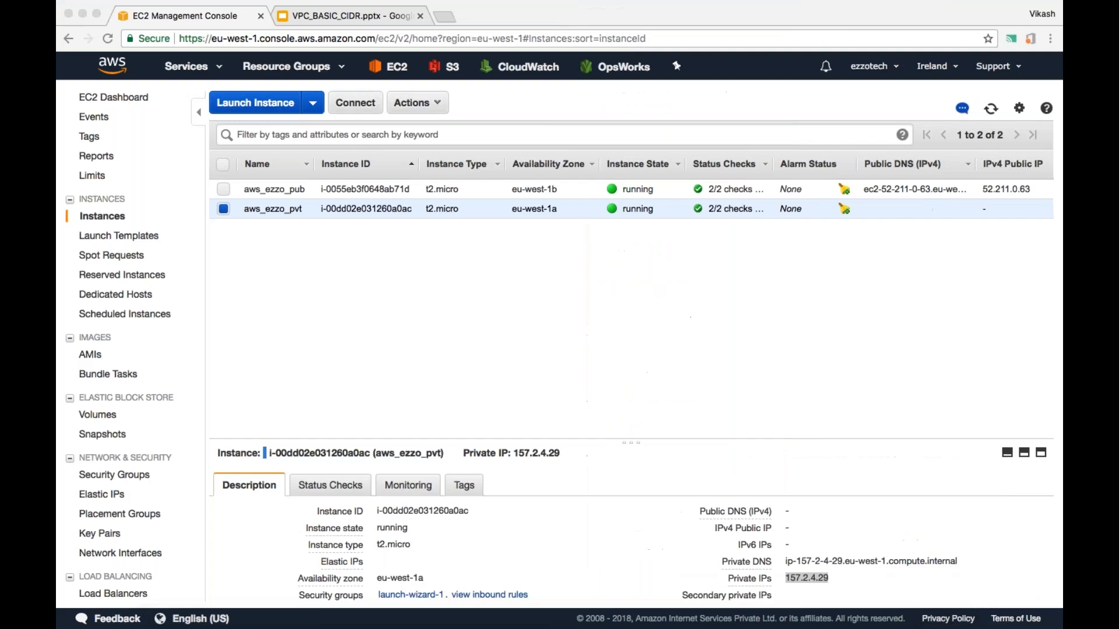
click(1007, 531)
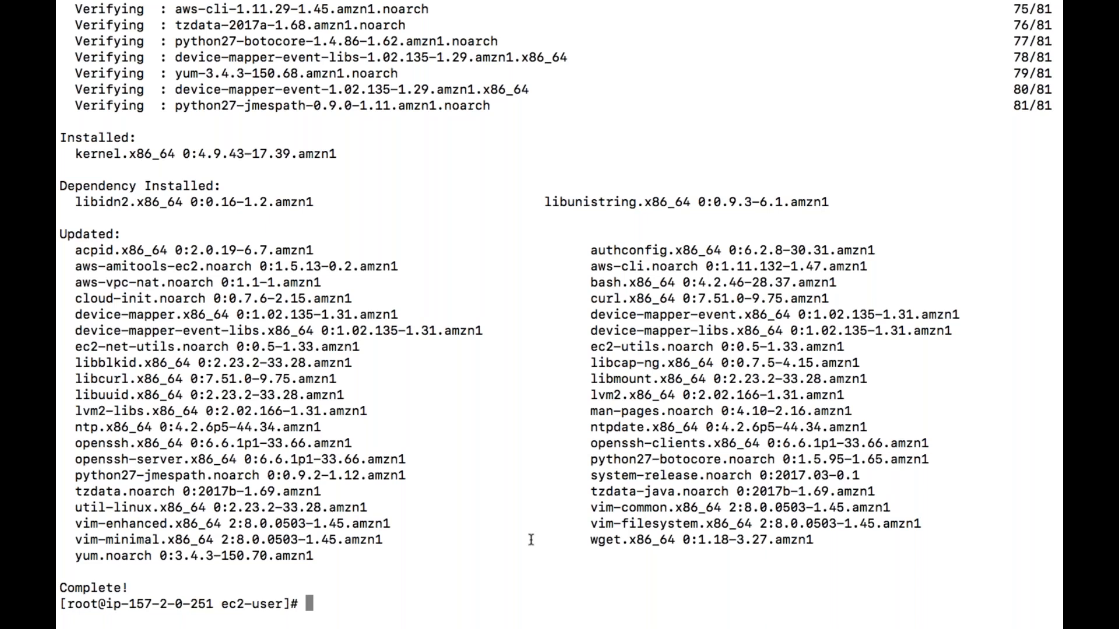
Take the browser out of full screen, open the Downloads folder in Finder and select the key file aws_uk.pem.
key(ctrl+Left)
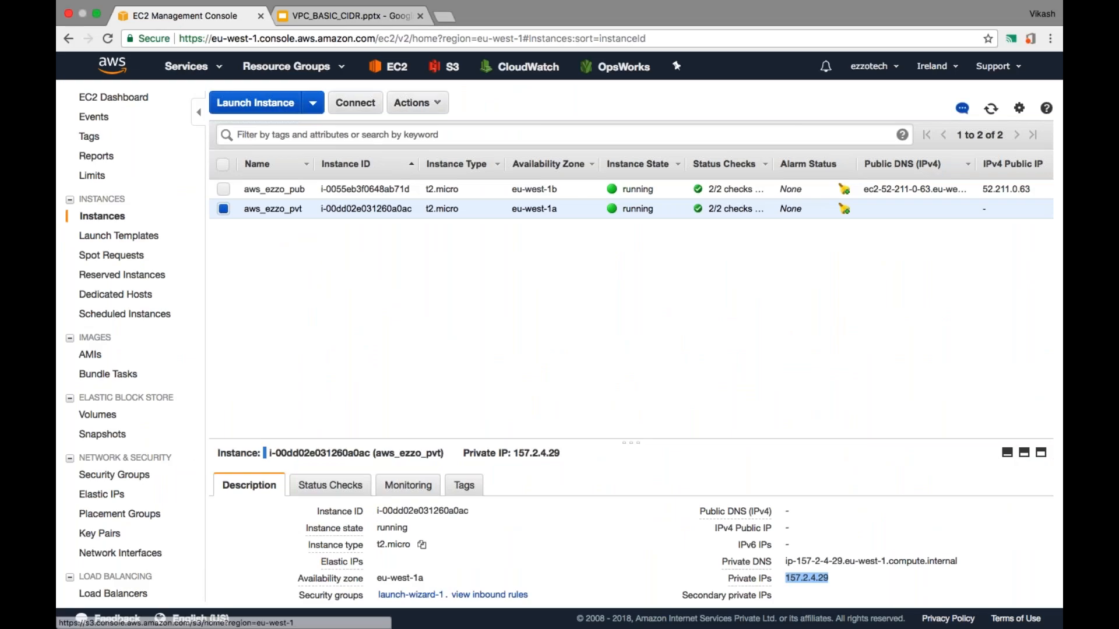
click(98, 15)
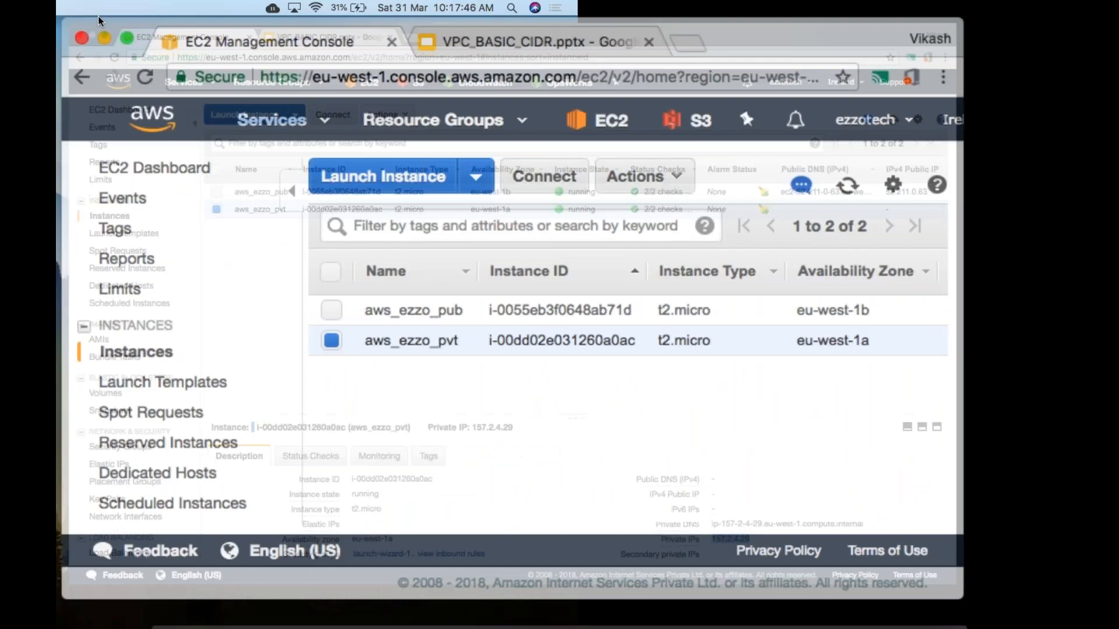
click(240, 9)
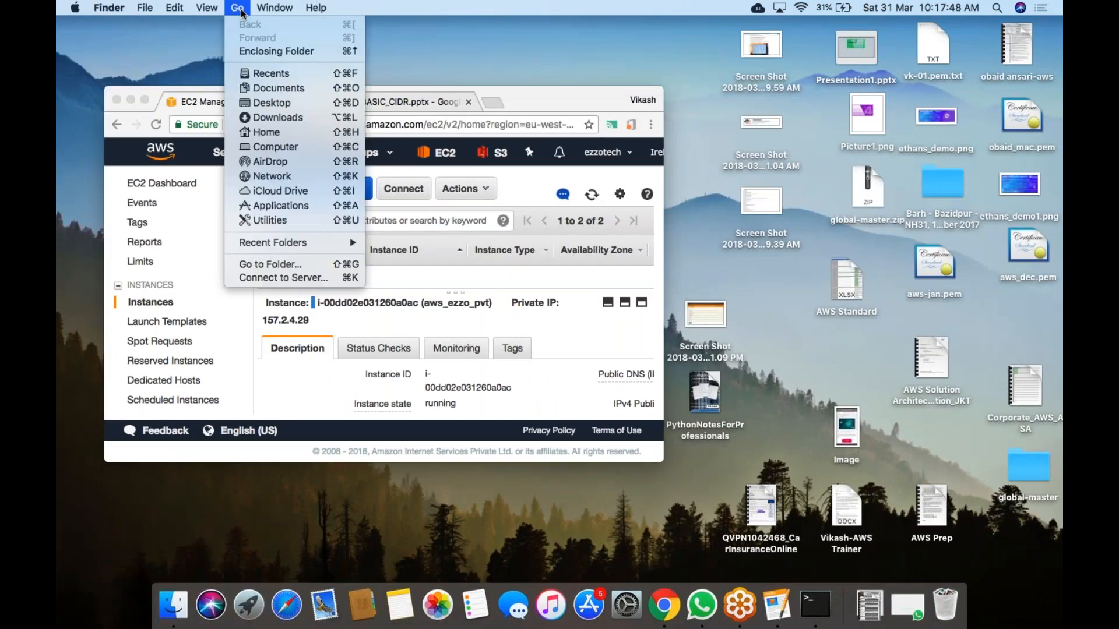
click(310, 118)
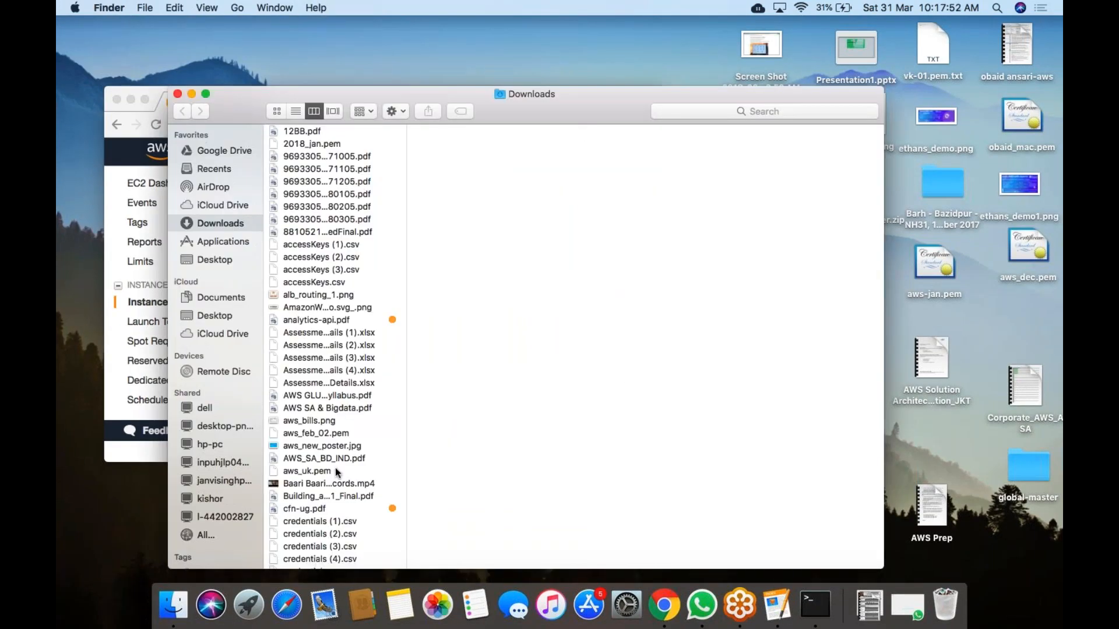
scroll(335, 471, down, 1)
click(322, 458)
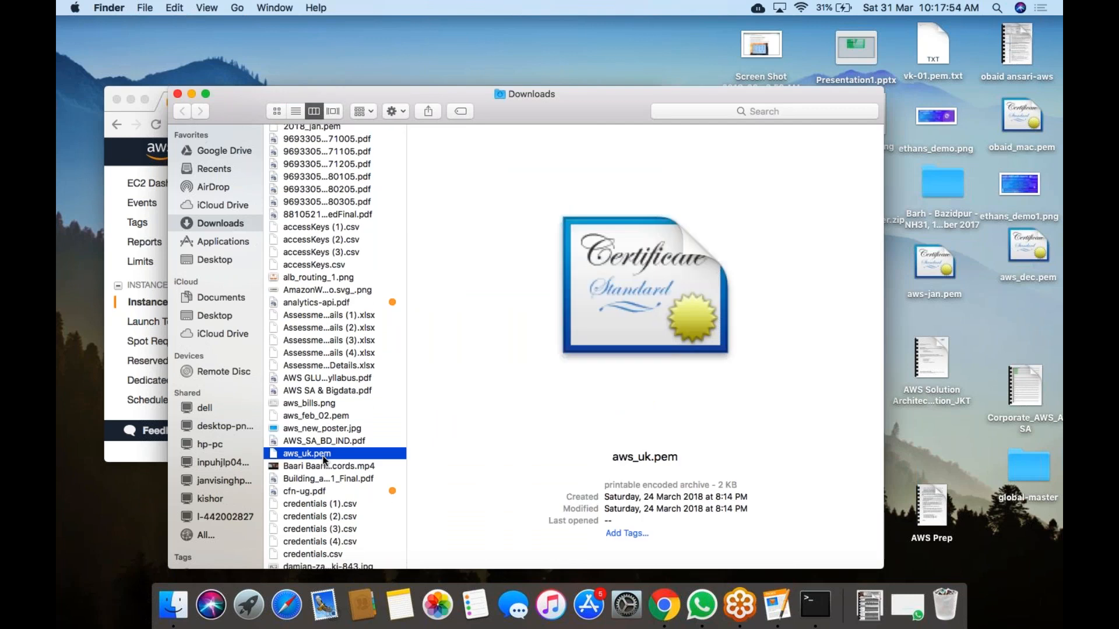
Try to open the key file aws_uk.pem, cancel adding it to a keychain and quit Keychain Access.
double_click(323, 461)
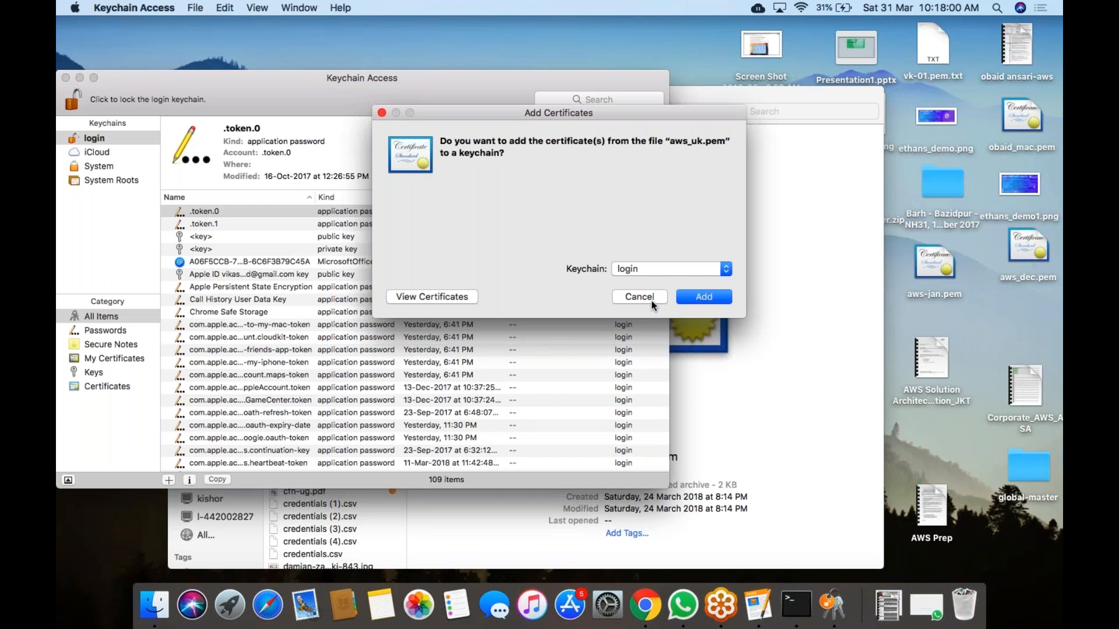
click(652, 302)
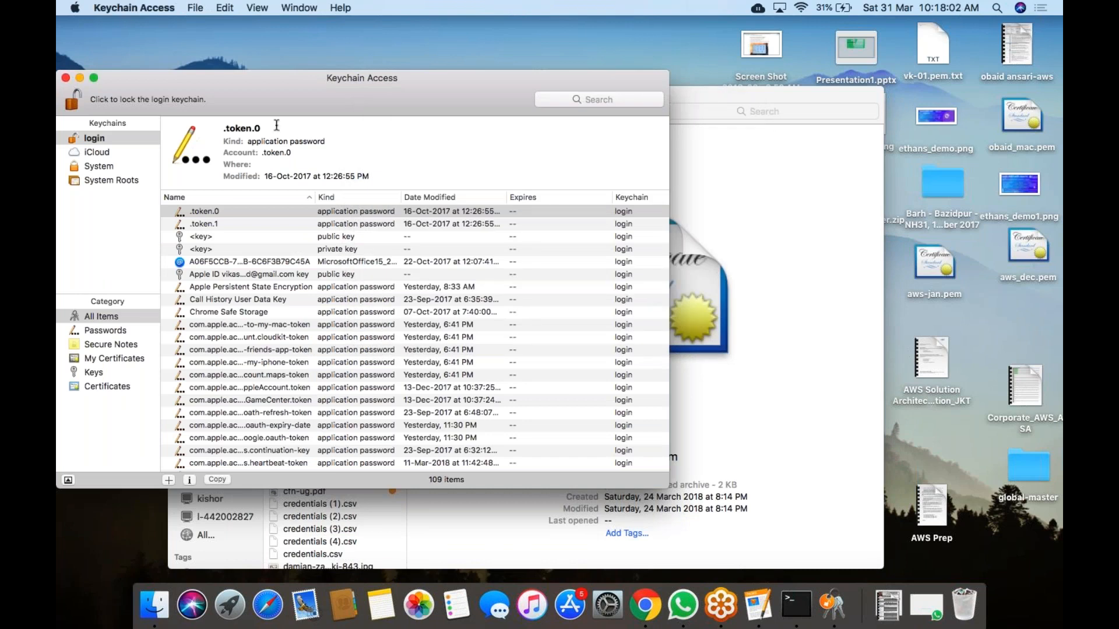
click(65, 78)
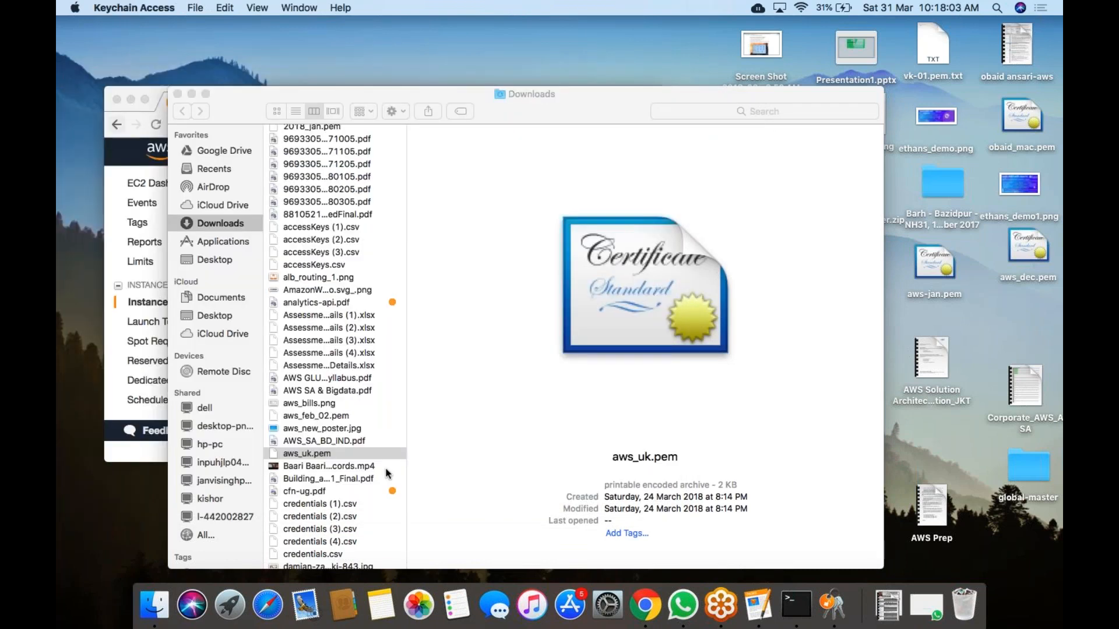
right_click(328, 455)
click(423, 335)
click(830, 608)
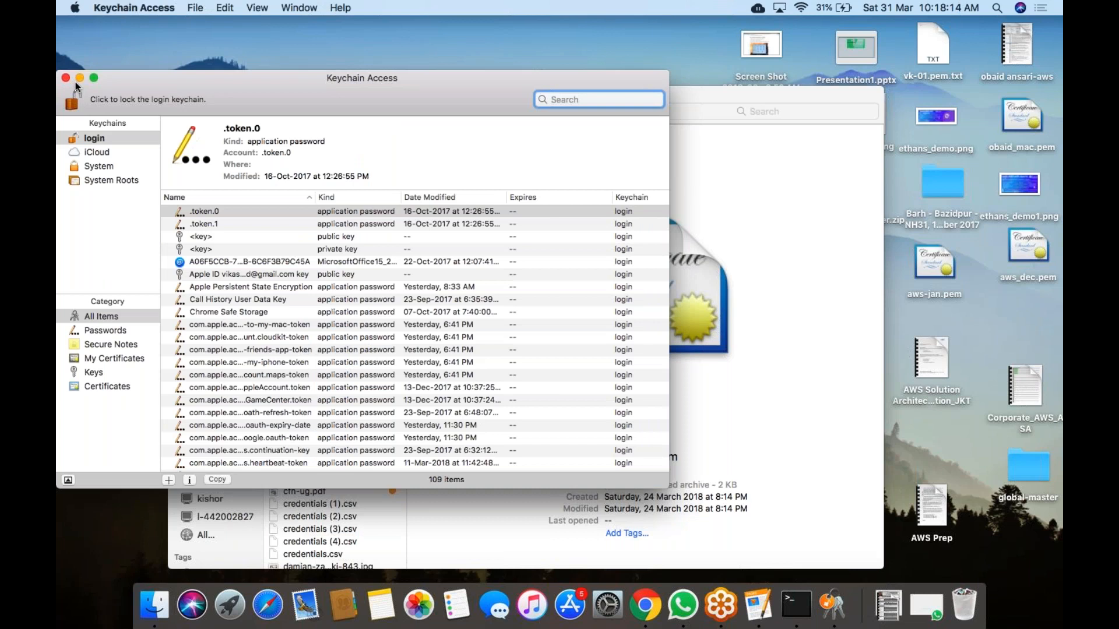
key(super+q)
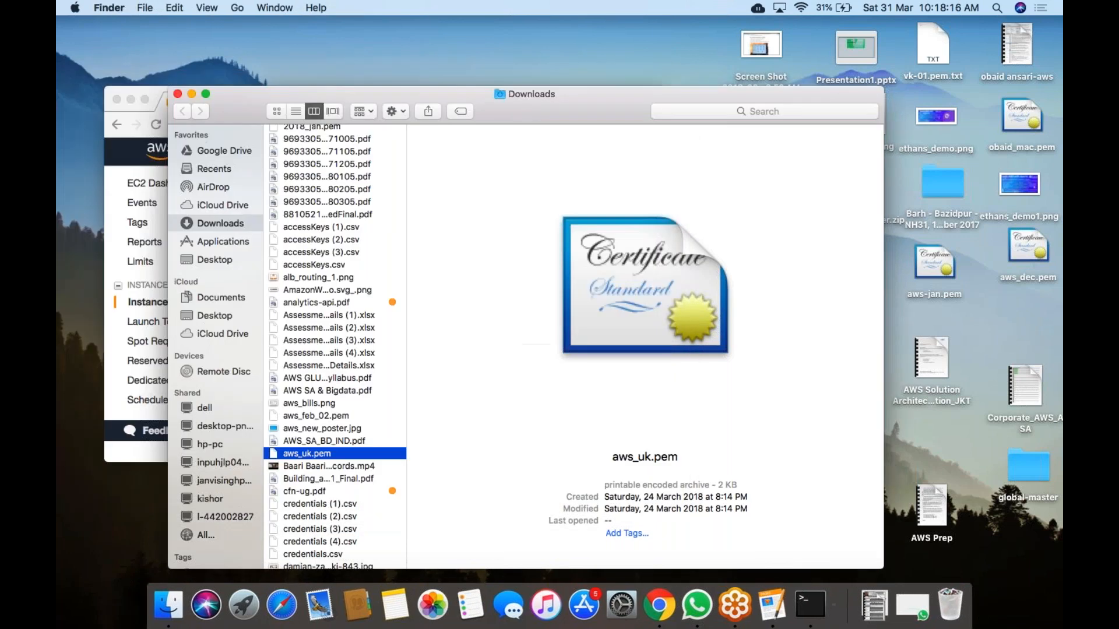
right_click(326, 459)
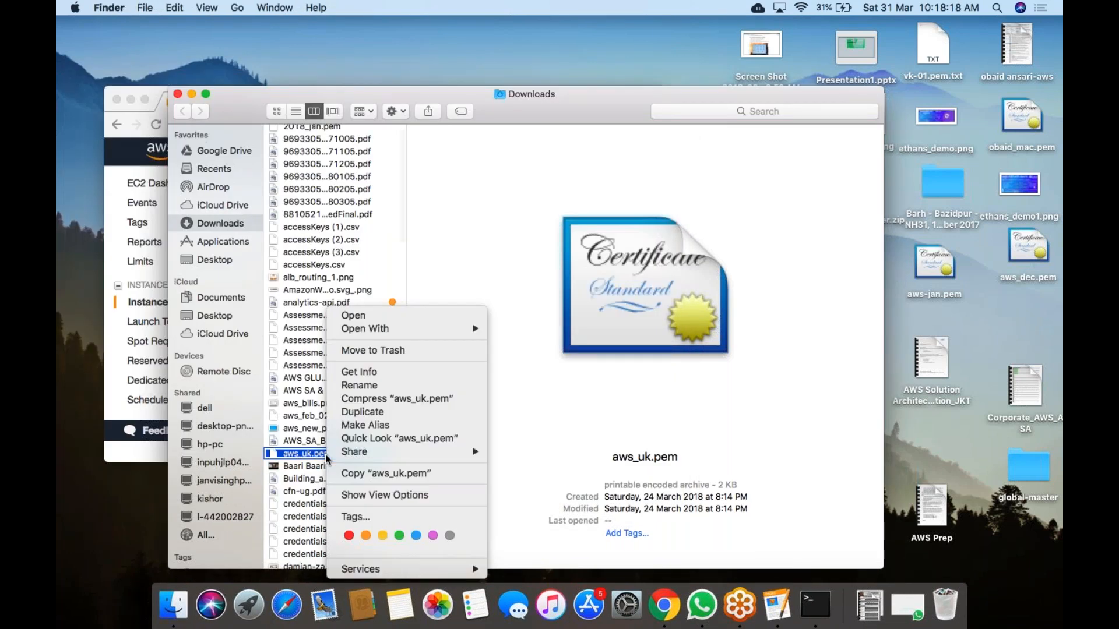
key(Escape)
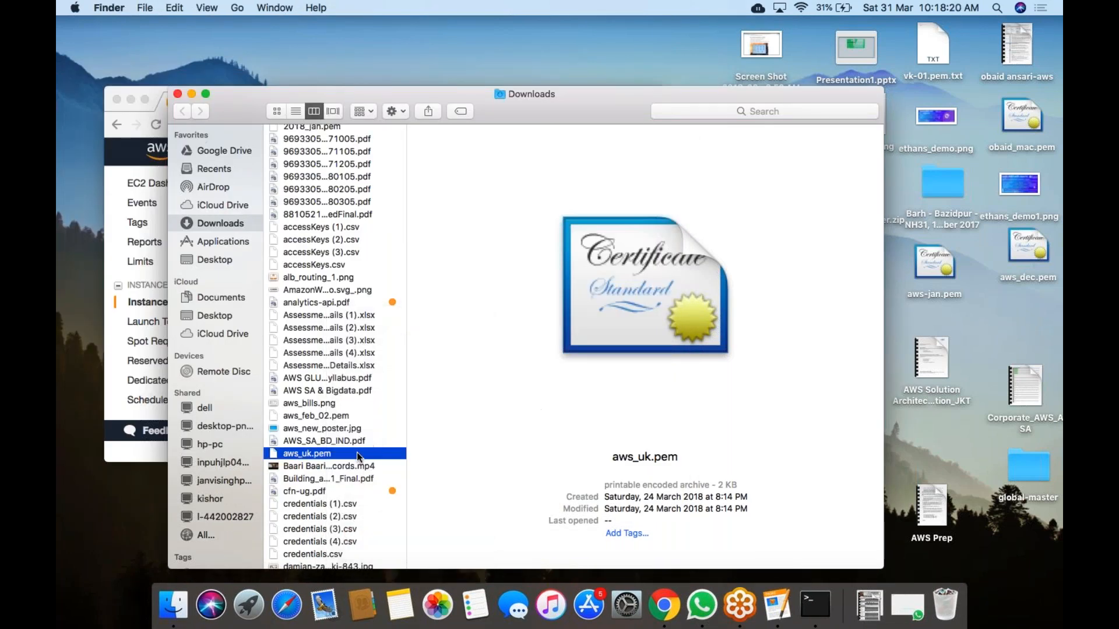
right_click(357, 452)
mouse_move(432, 333)
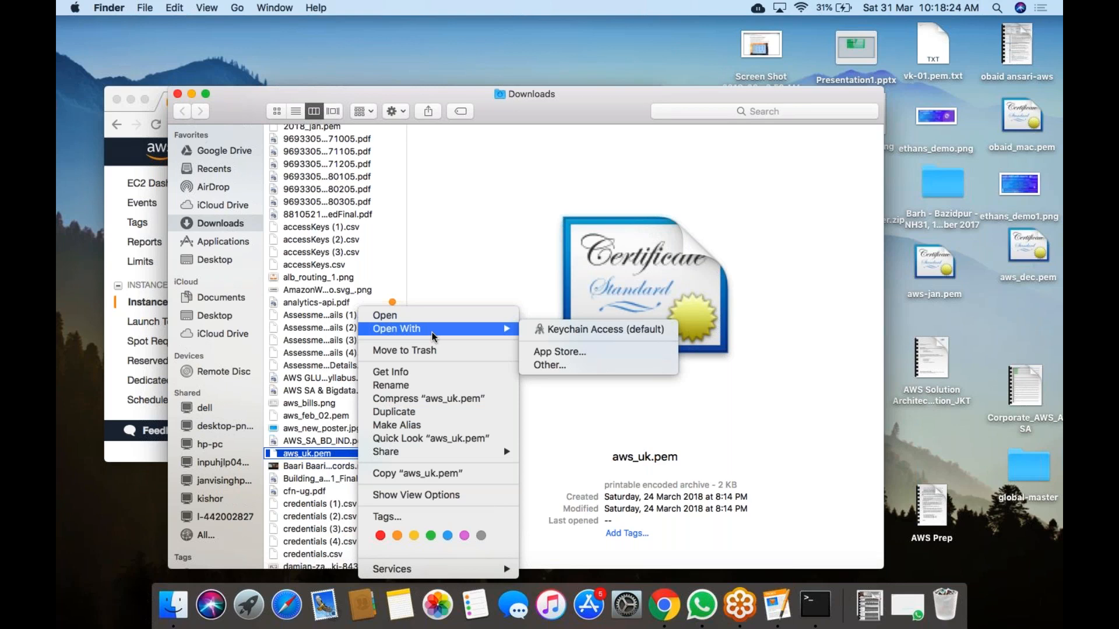
key(Escape)
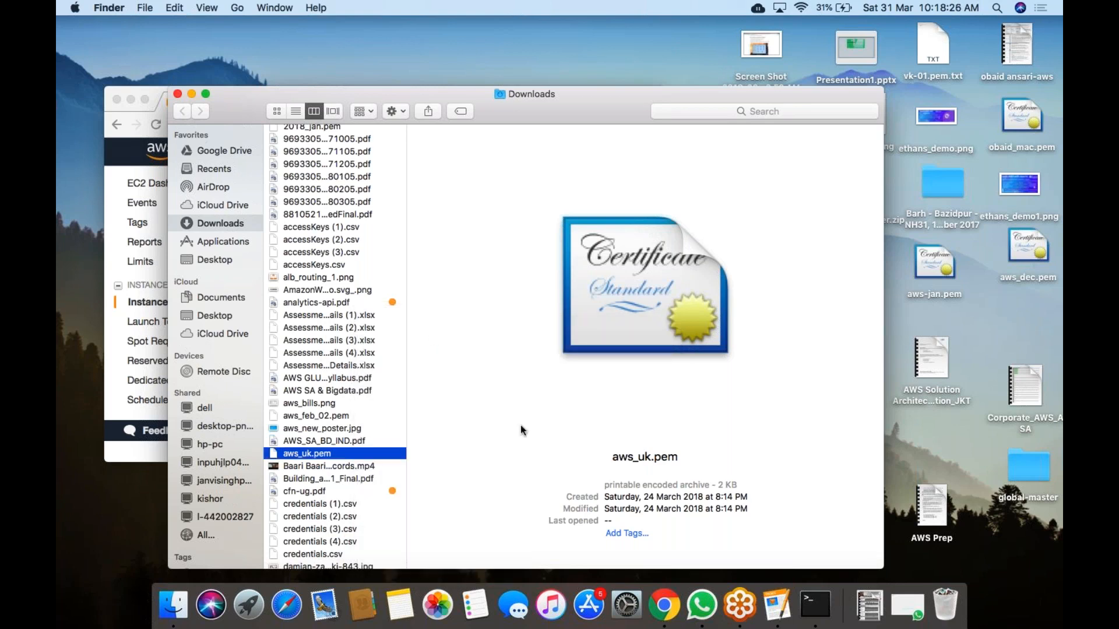
Open the key file aws_uk.pem with TextEdit and copy its entire private key text, including the BEGIN and END lines.
right_click(370, 453)
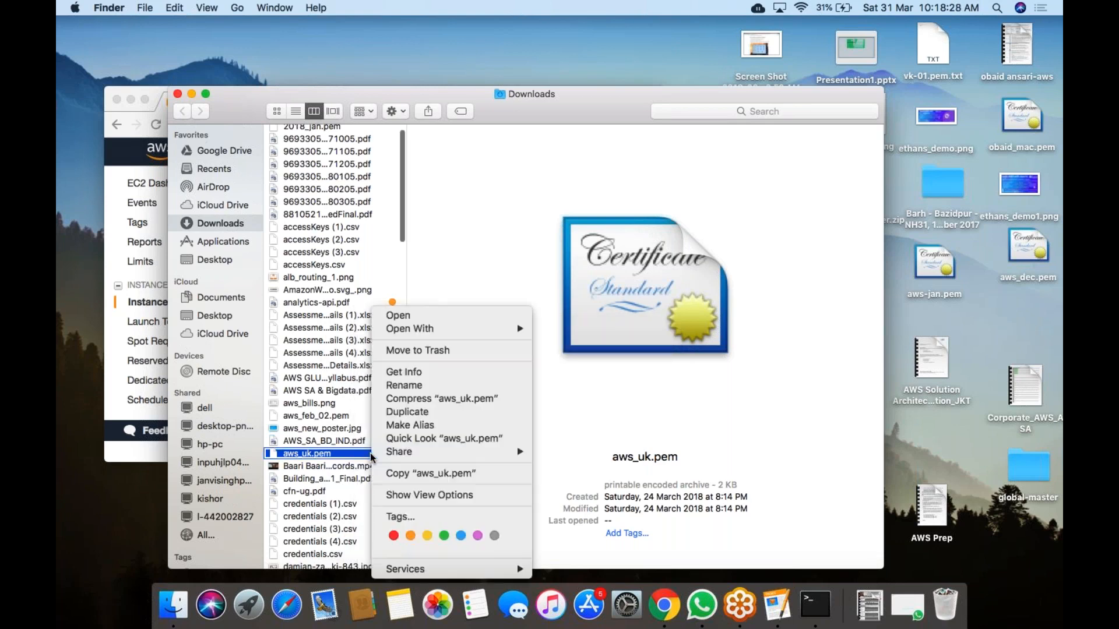
mouse_move(471, 330)
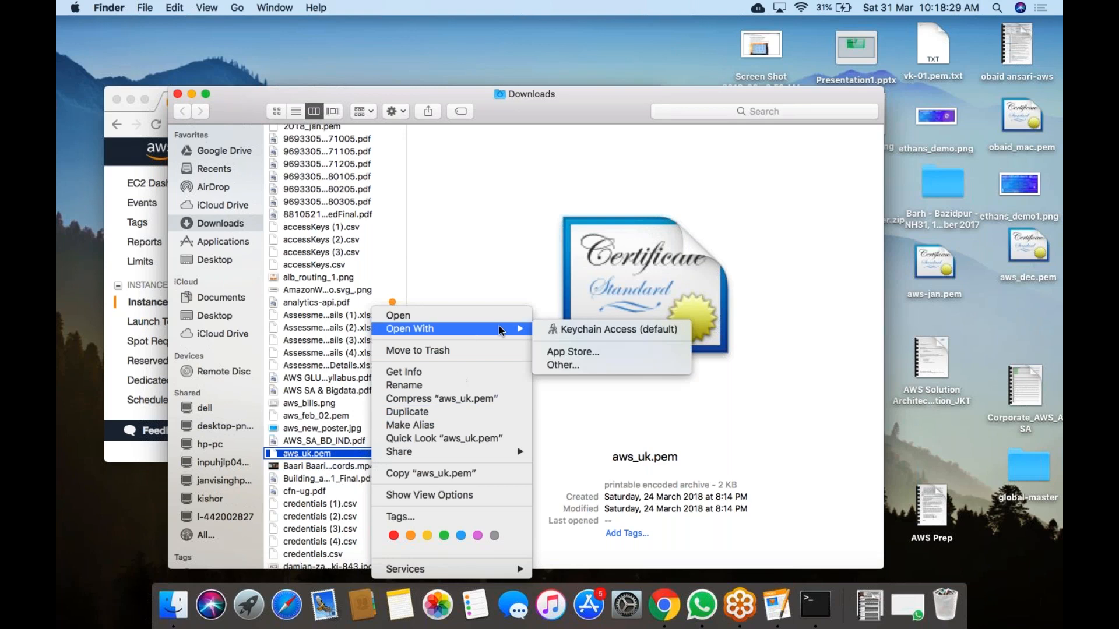
click(569, 364)
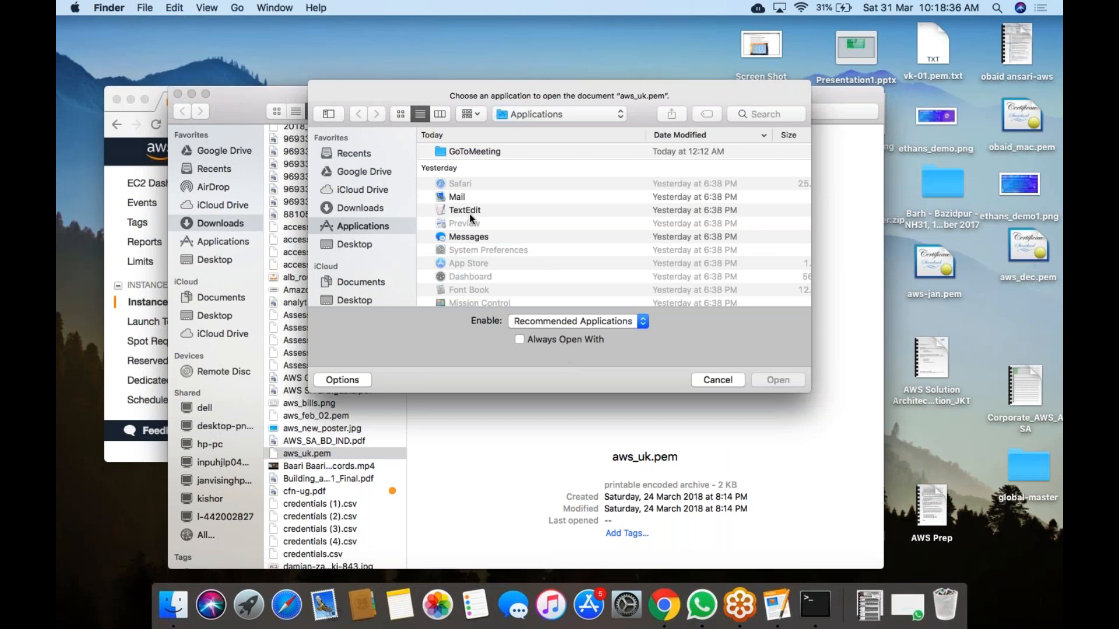
click(472, 213)
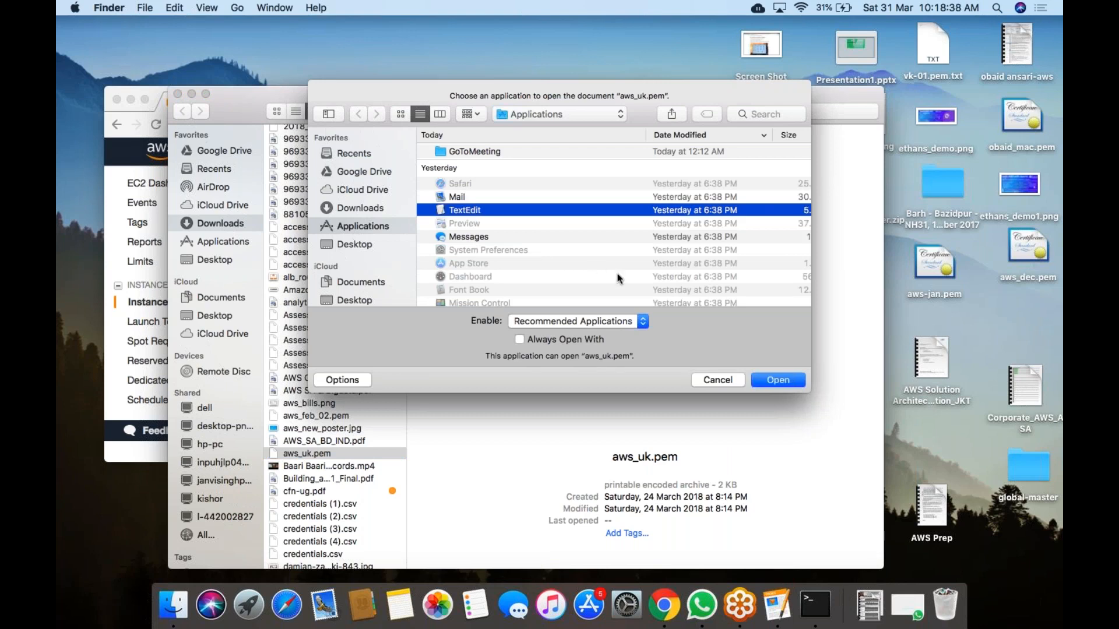
click(771, 385)
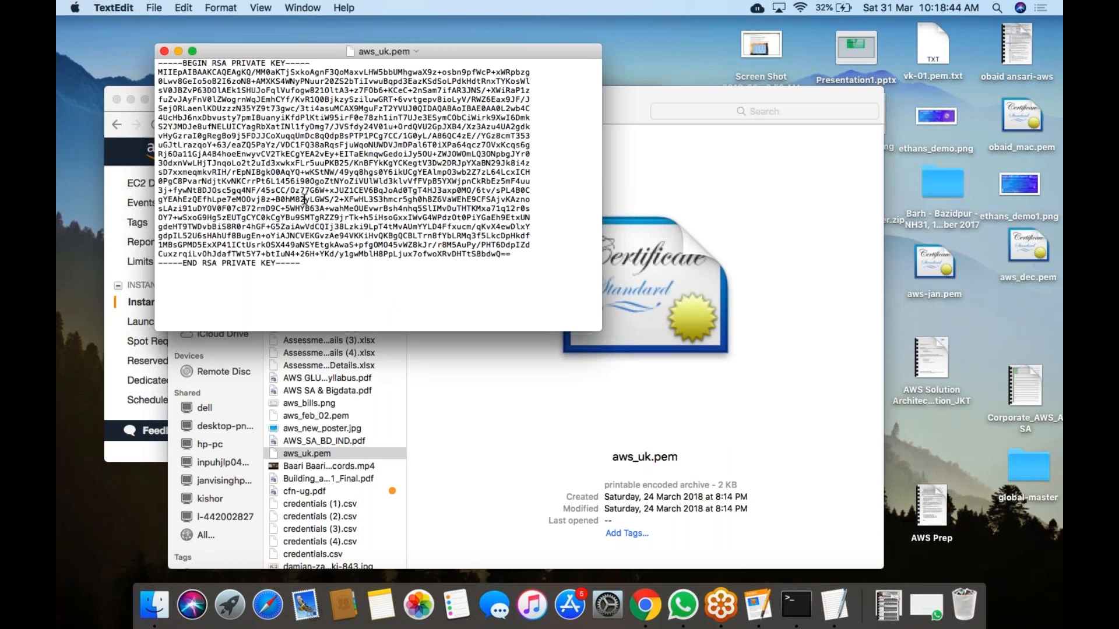
drag(318, 264, 155, 63)
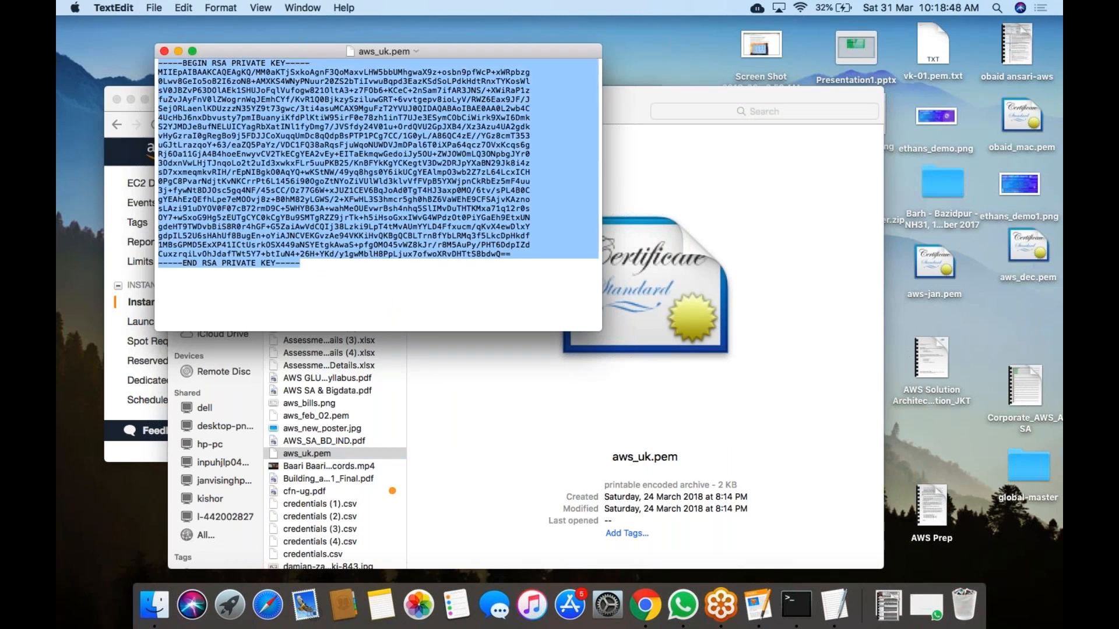
Switch to the terminal session on the public instance and create a new file aws_uk.pem in vi.
click(796, 605)
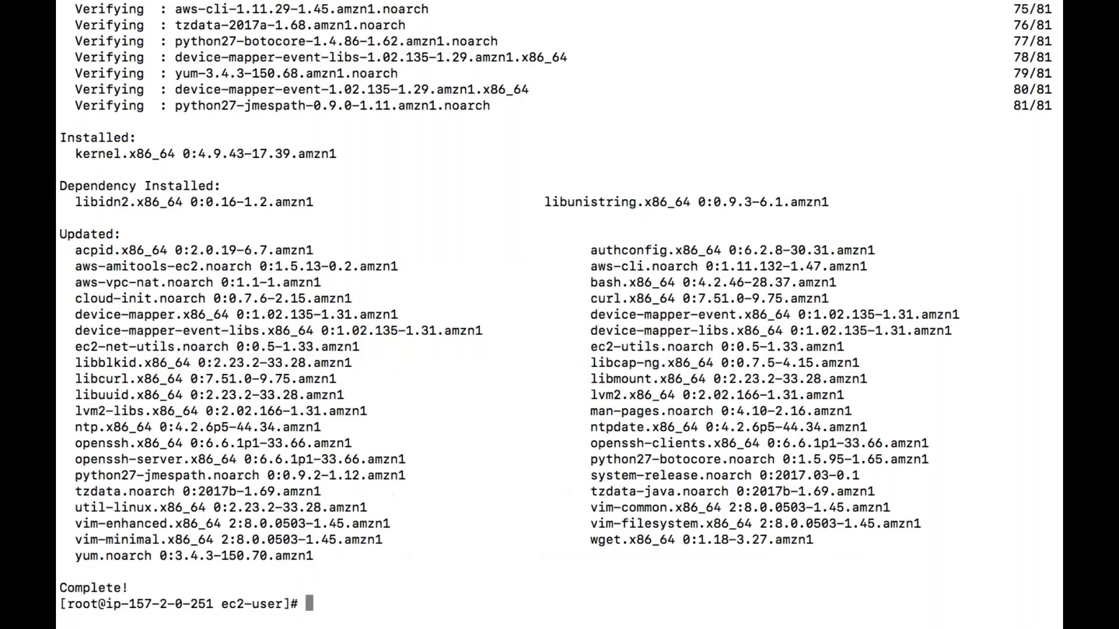
text(vi )
text(key)
key(BackSpace)
key(BackSpace)
key(BackSpace)
text(aws_uk.pem)
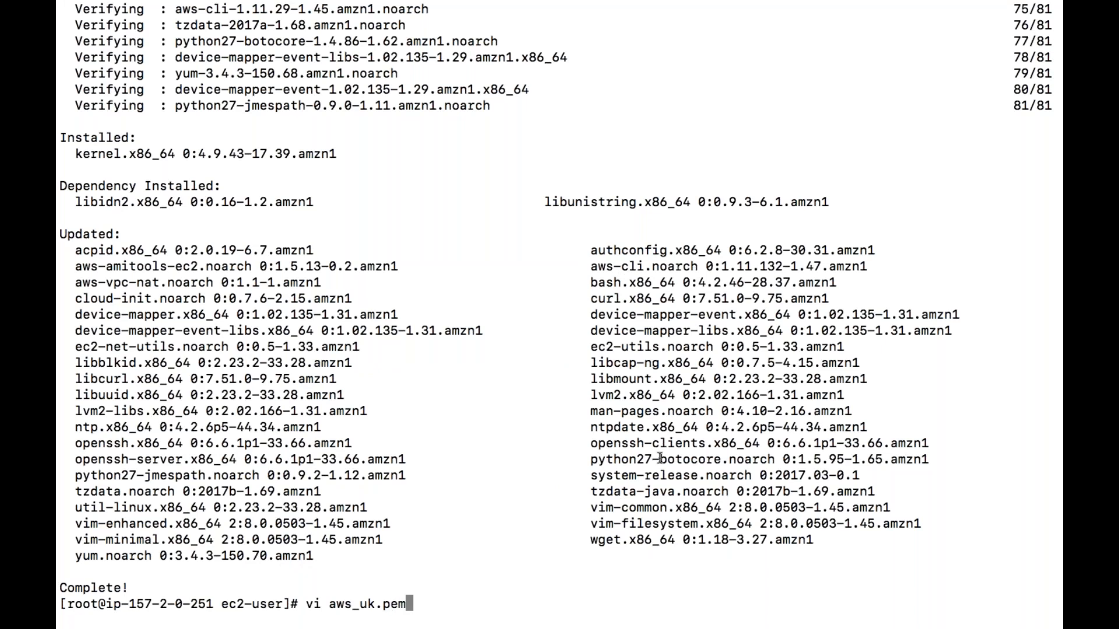
key(Return)
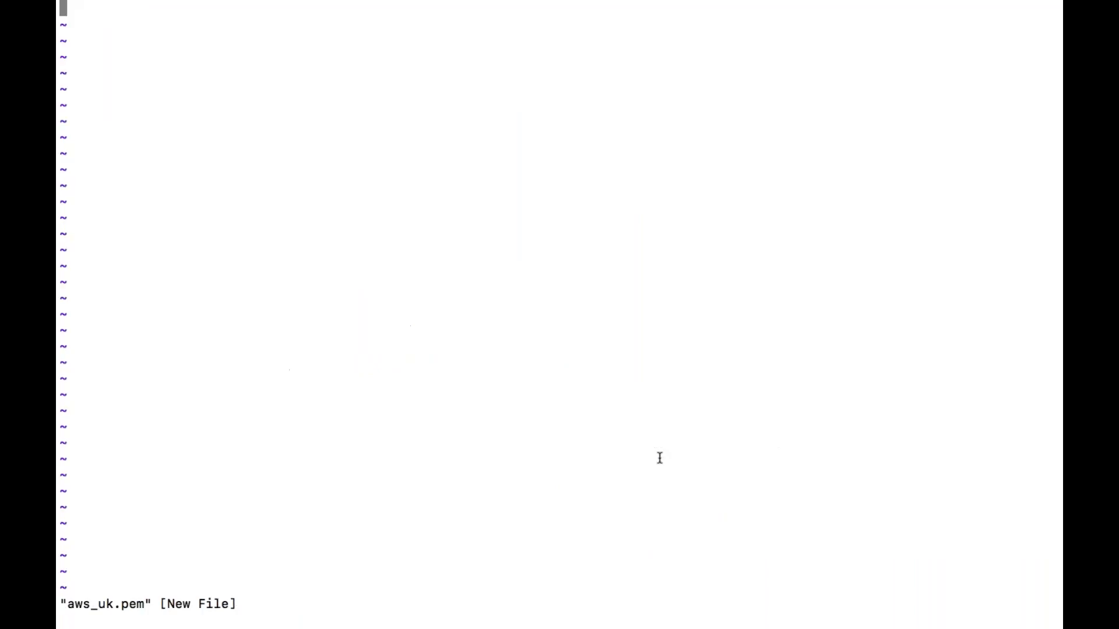
Paste the copied RSA private key into the new aws_uk.pem file in insert mode and check its first and last lines.
key(i)
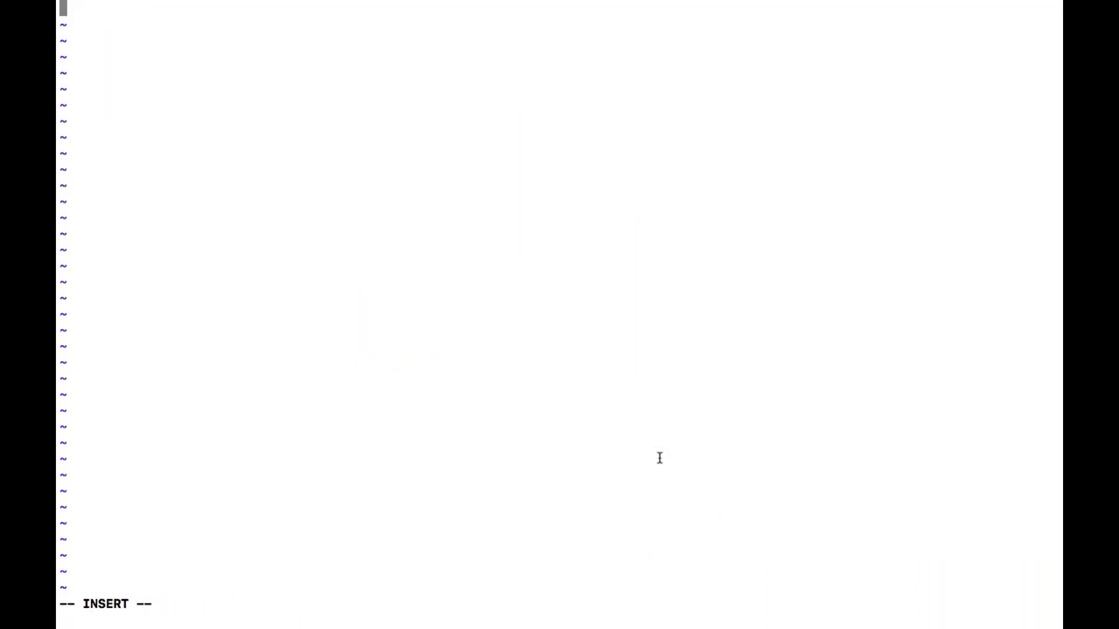
right_click(510, 316)
click(522, 337)
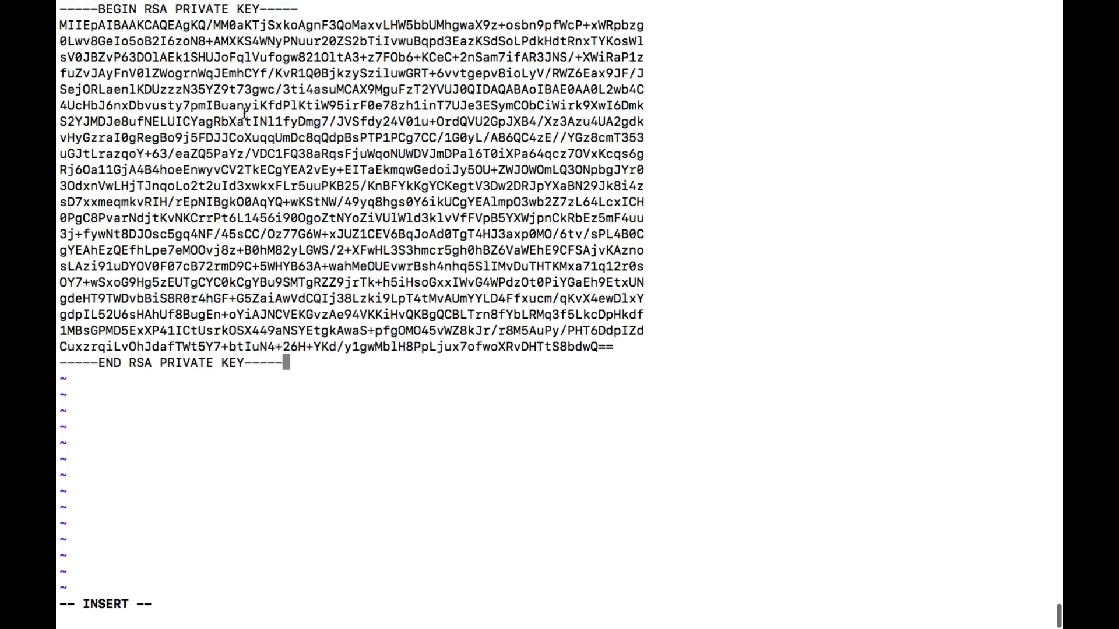
drag(66, 8, 191, 56)
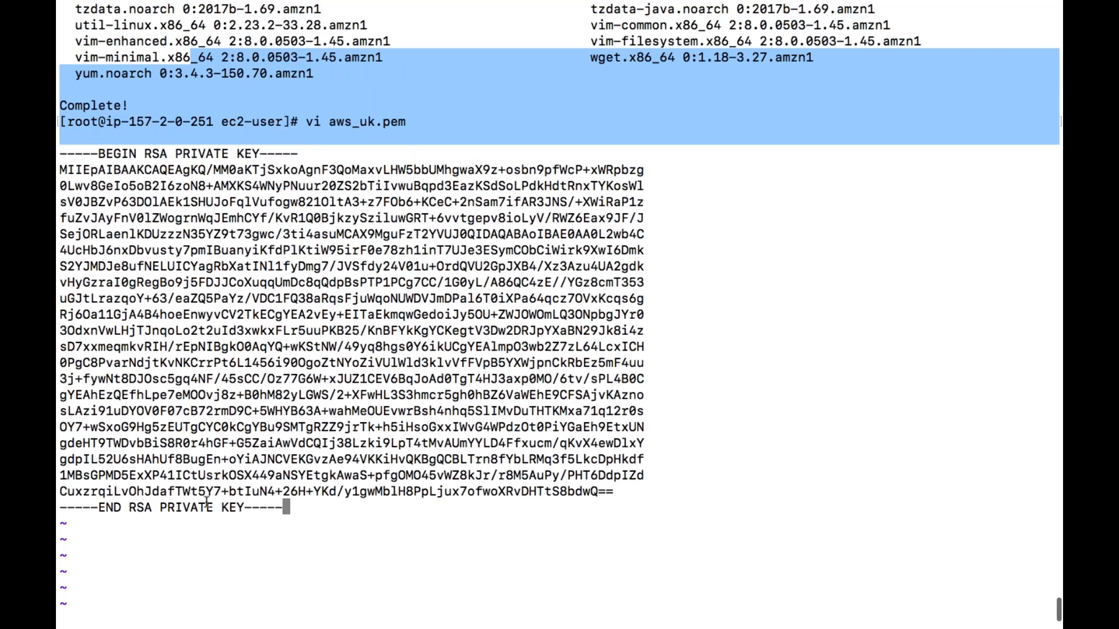
click(329, 510)
Save the key file and quit vi with :wq, and list the directory with ls.
key(Escape)
key(shift+colon)
text(wq)
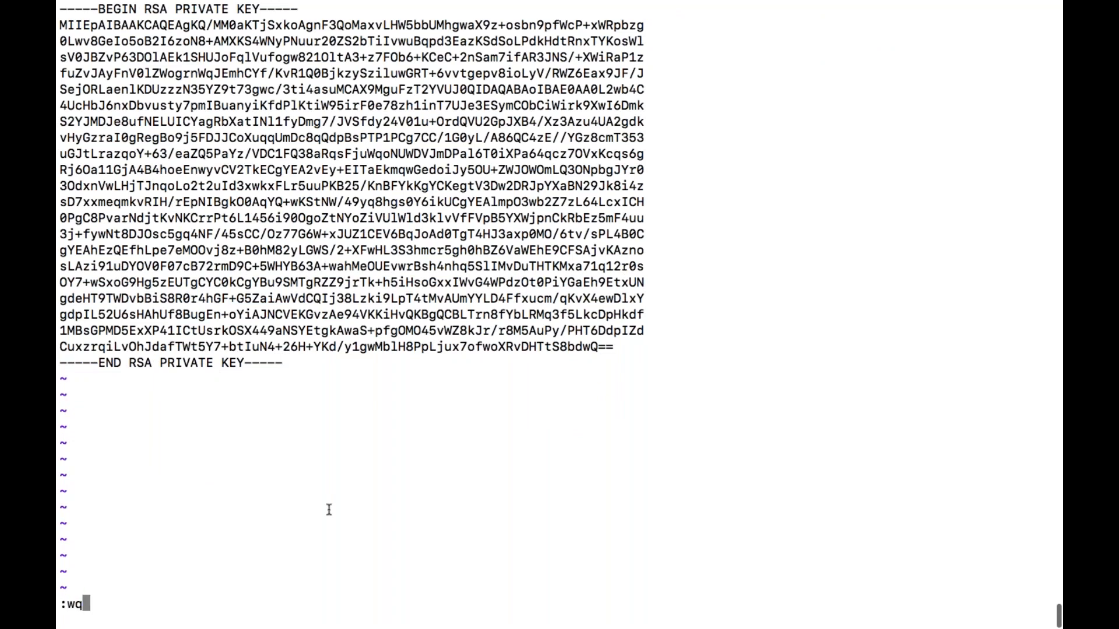
key(Return)
text(ls)
key(Return)
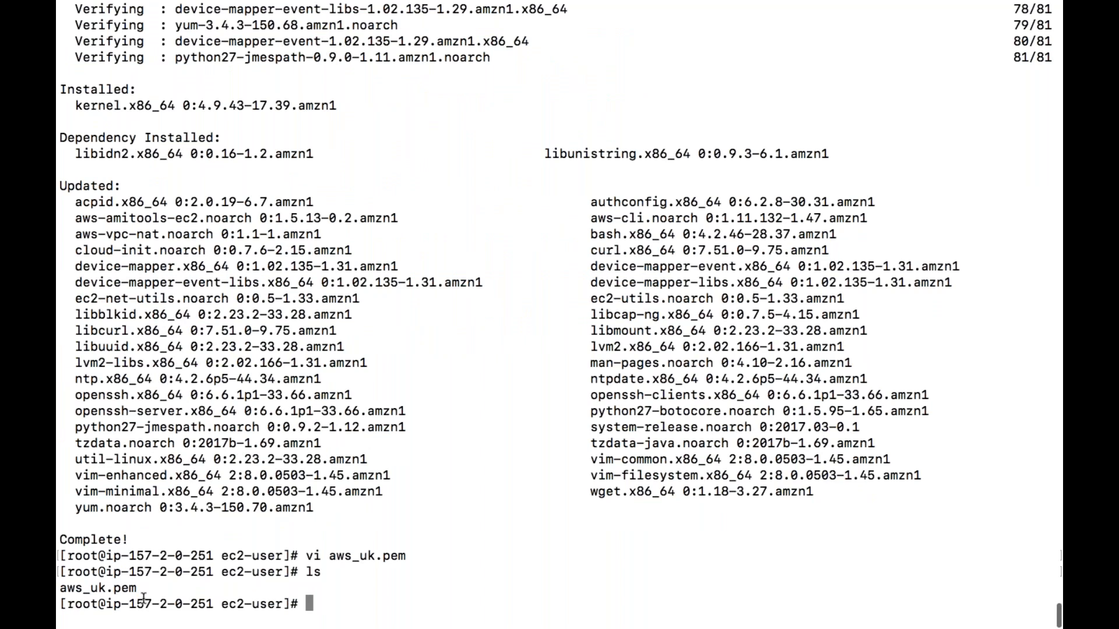
Switch to the EC2 console in Chrome, enlarge it to full screen and copy the private IP of aws_ezzo_pvt.
key(ctrl+Left)
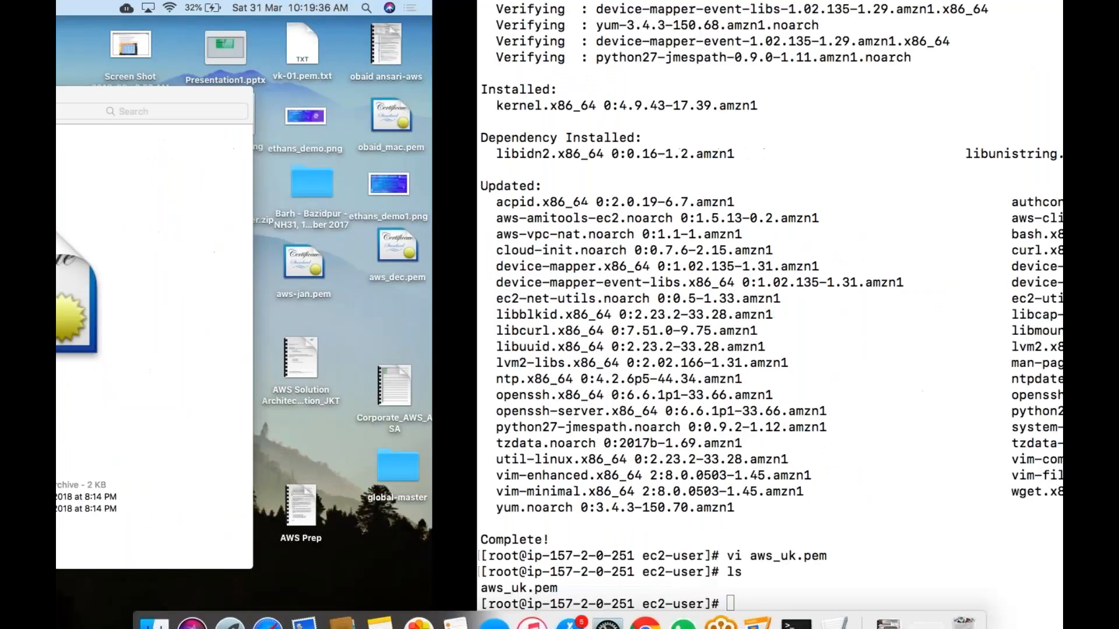
click(645, 605)
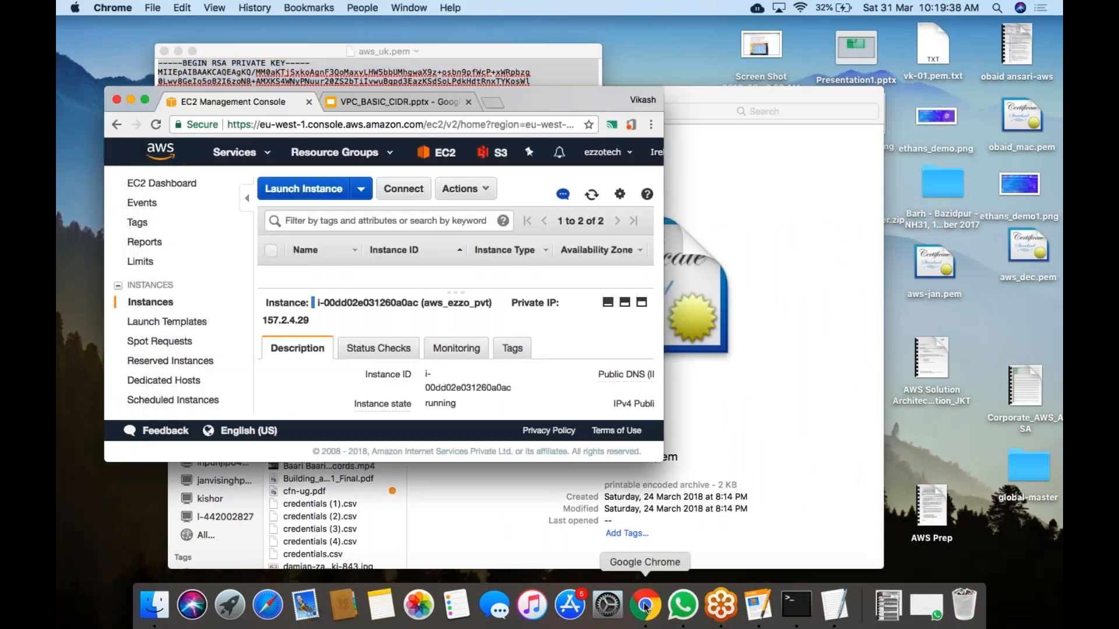
click(145, 100)
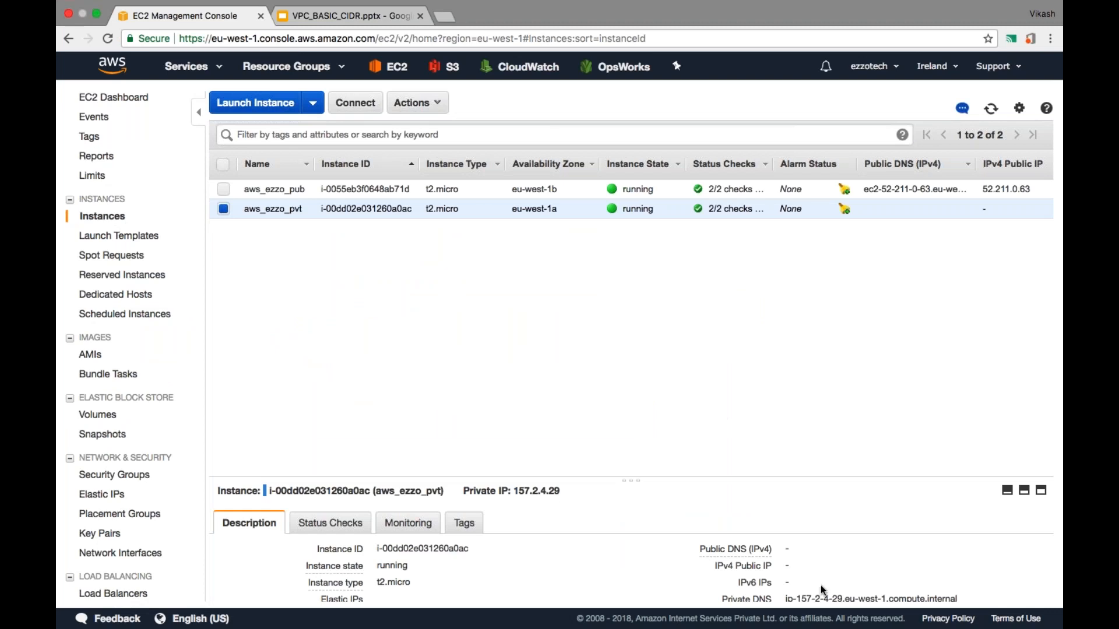
scroll(803, 576, down, 3)
drag(785, 553, 827, 553)
key(super+c)
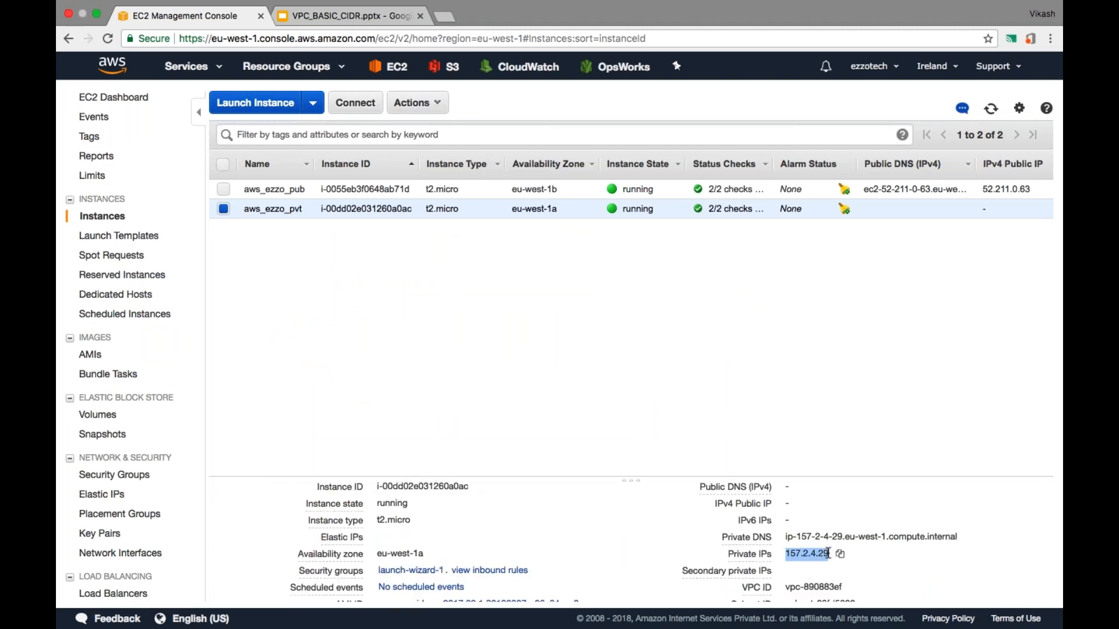
key(ctrl+Right)
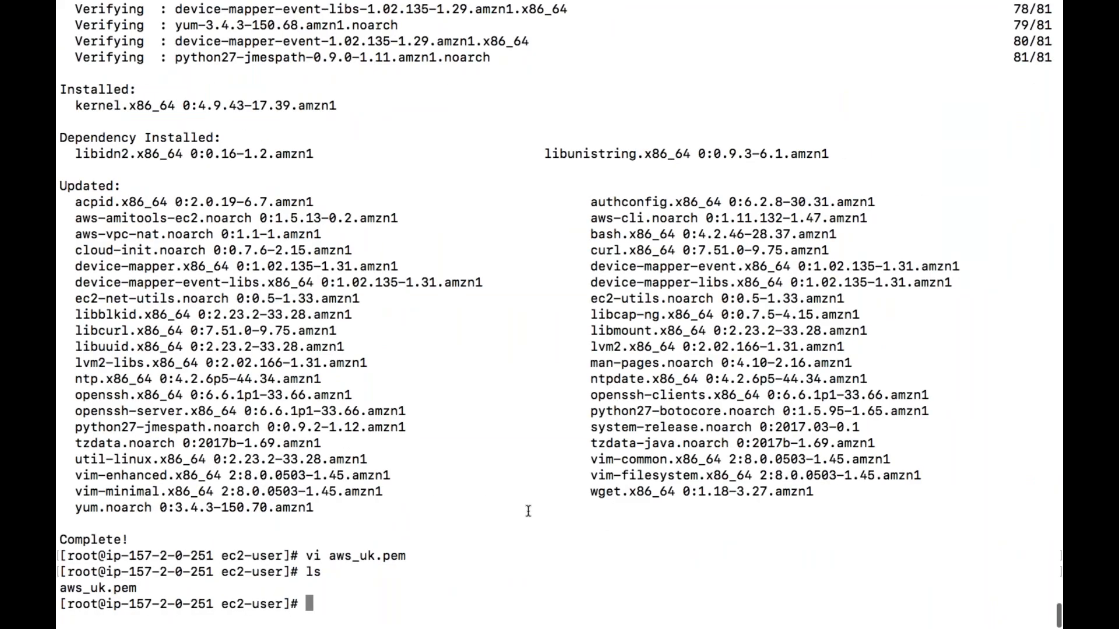
text(ssh -i aws_uk)
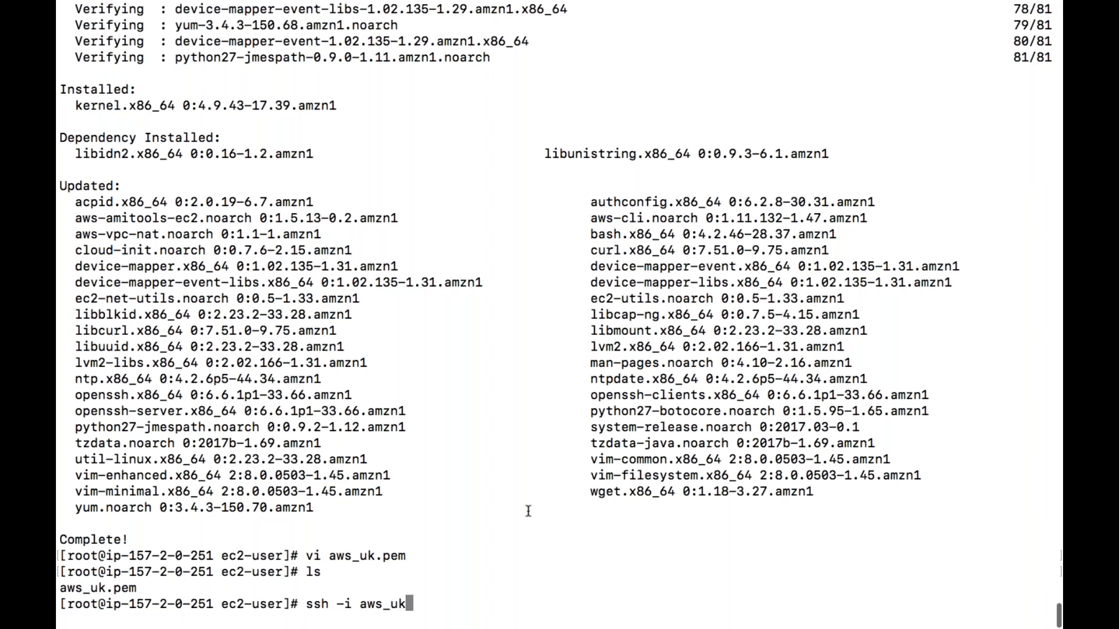
text(.pem ec2-user)
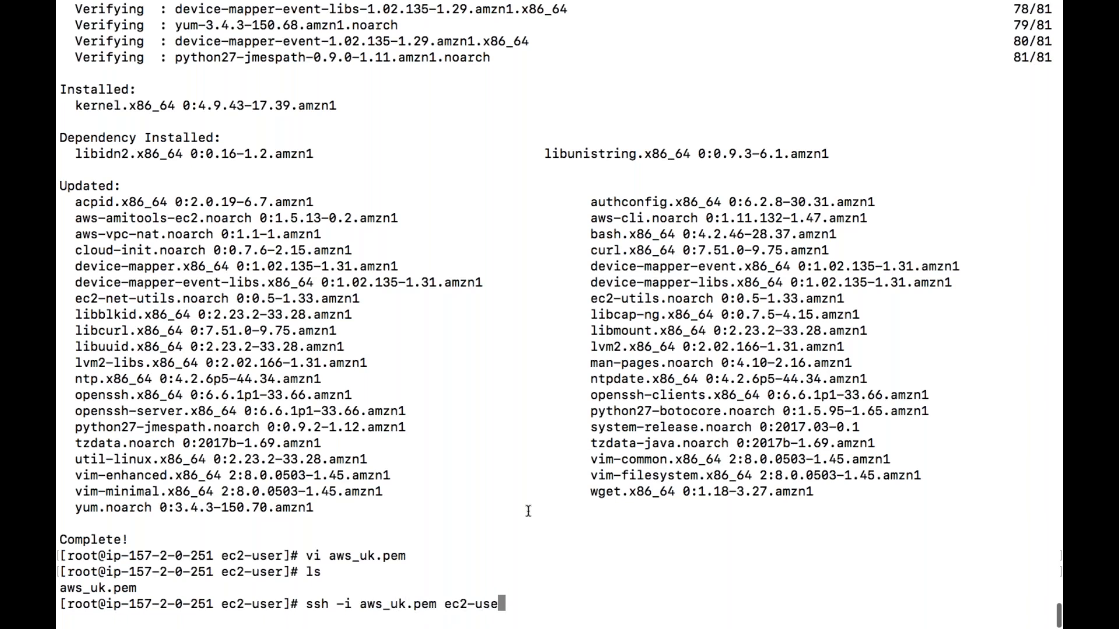
text(@)
key(super+v)
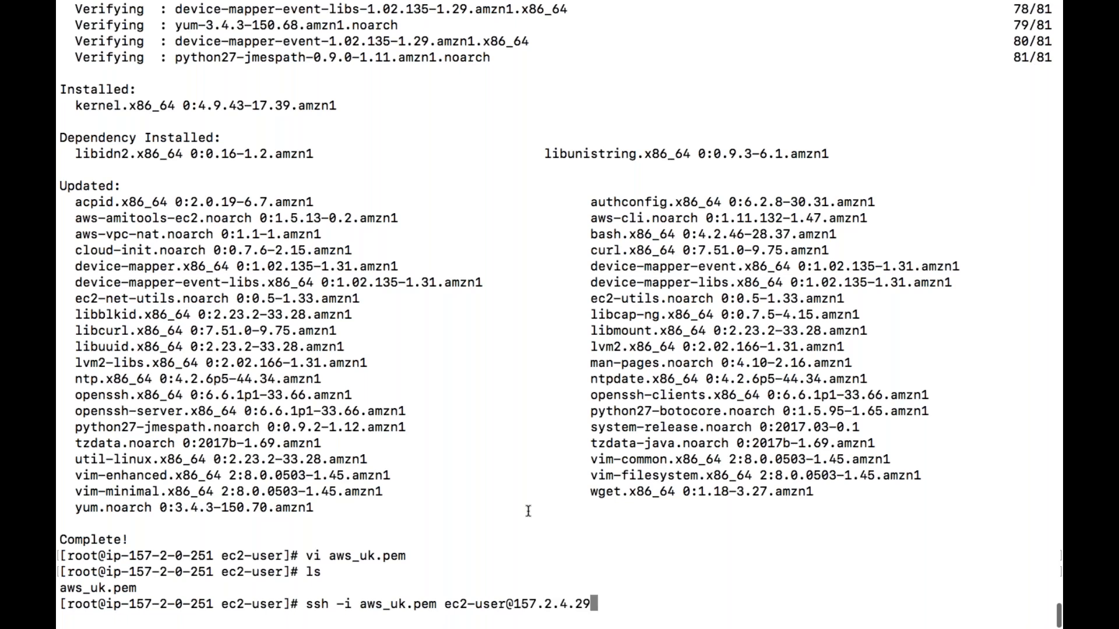
key(Return)
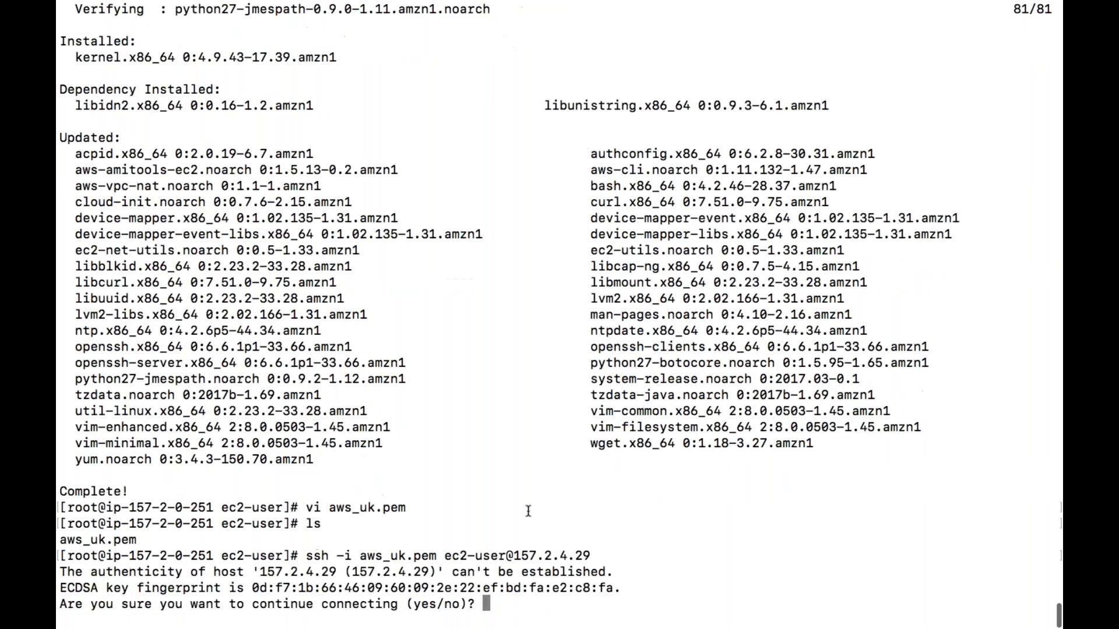
text(yes)
key(Return)
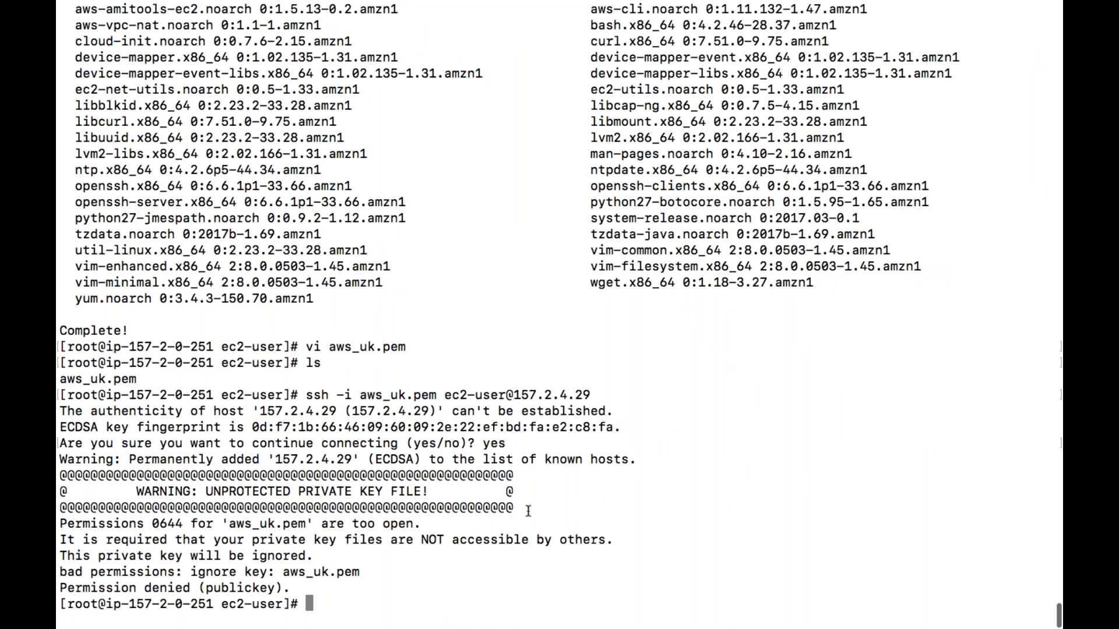
List the files in detail with ls -lrt to examine the permissions of aws_uk.pem.
text(ls -lrt)
key(Return)
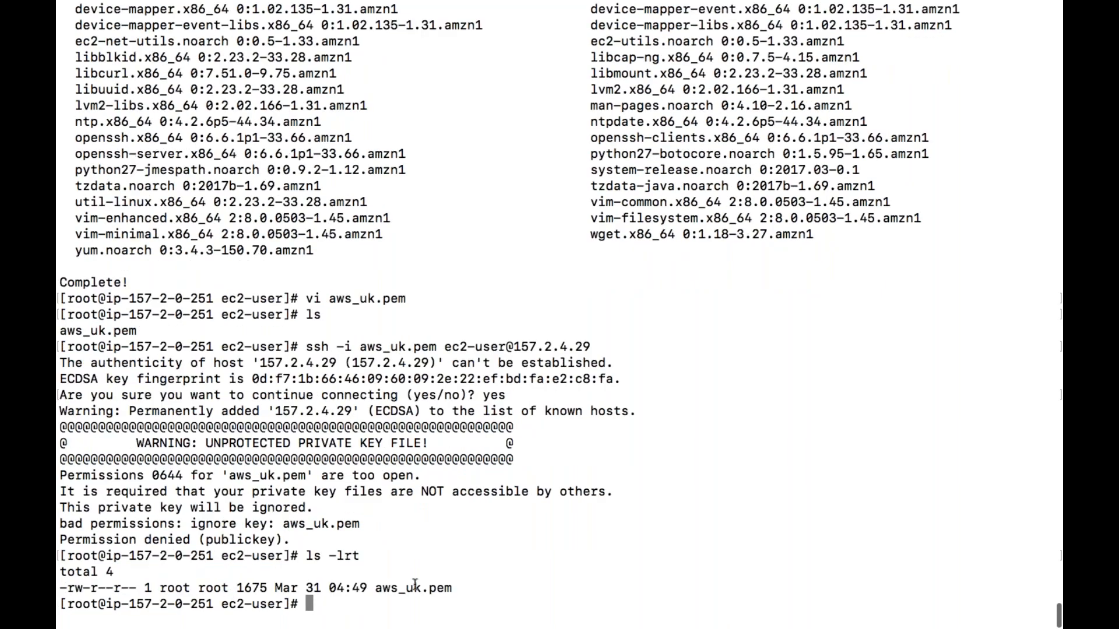
drag(374, 589, 452, 590)
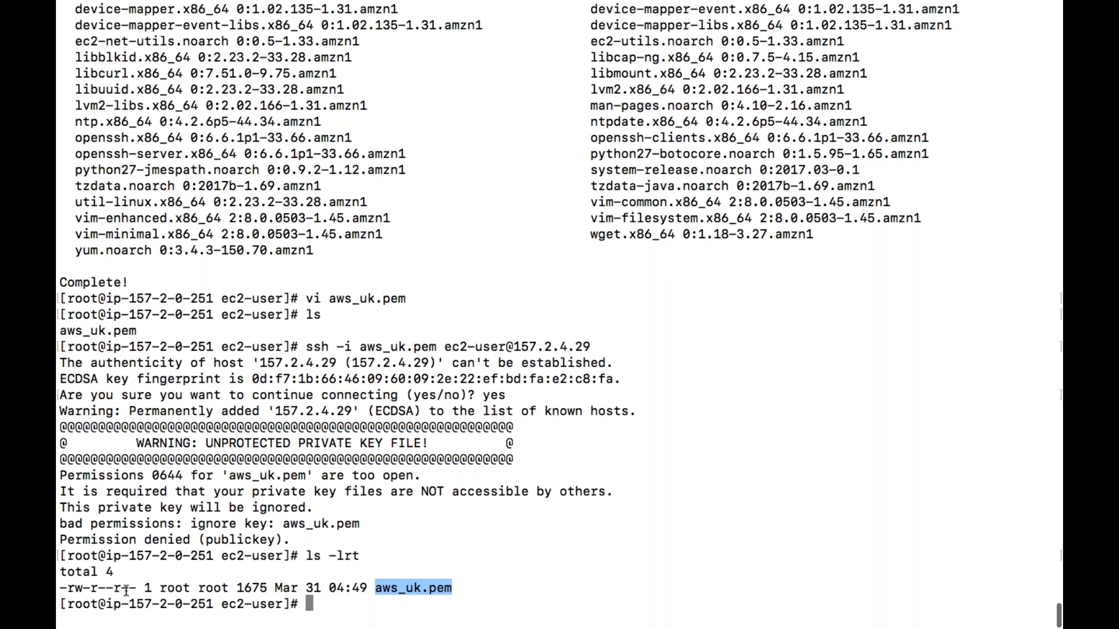
Restrict the key file's permissions with chmod 600 aws_uk.pem.
text(chmod)
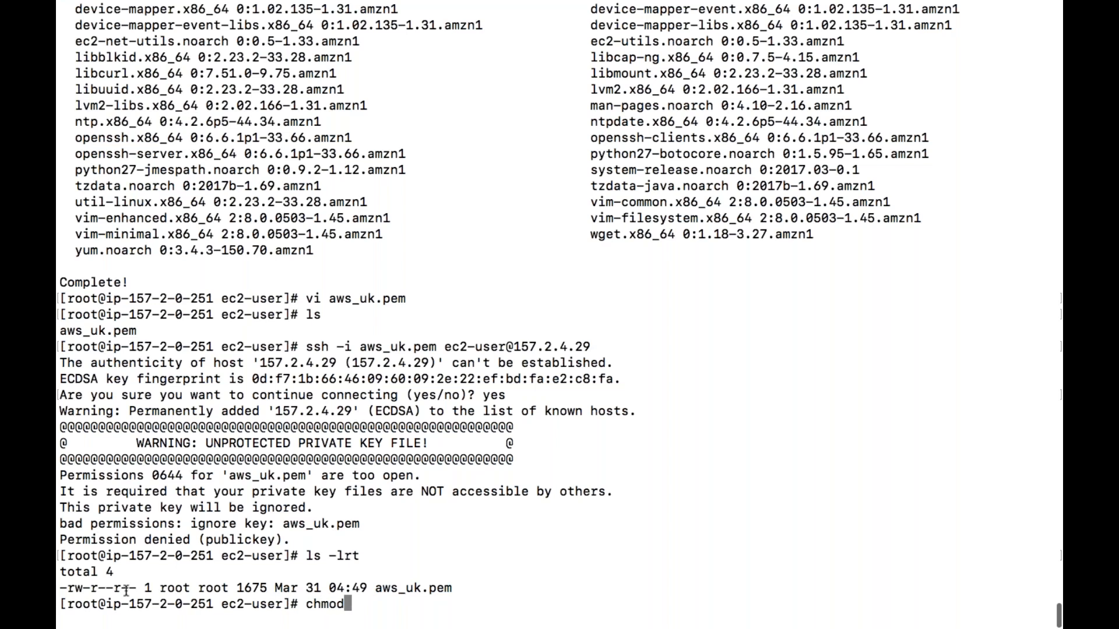
text( 600)
text(aws_uk.pem)
key(Return)
key(Up)
key(Up)
key(Up)
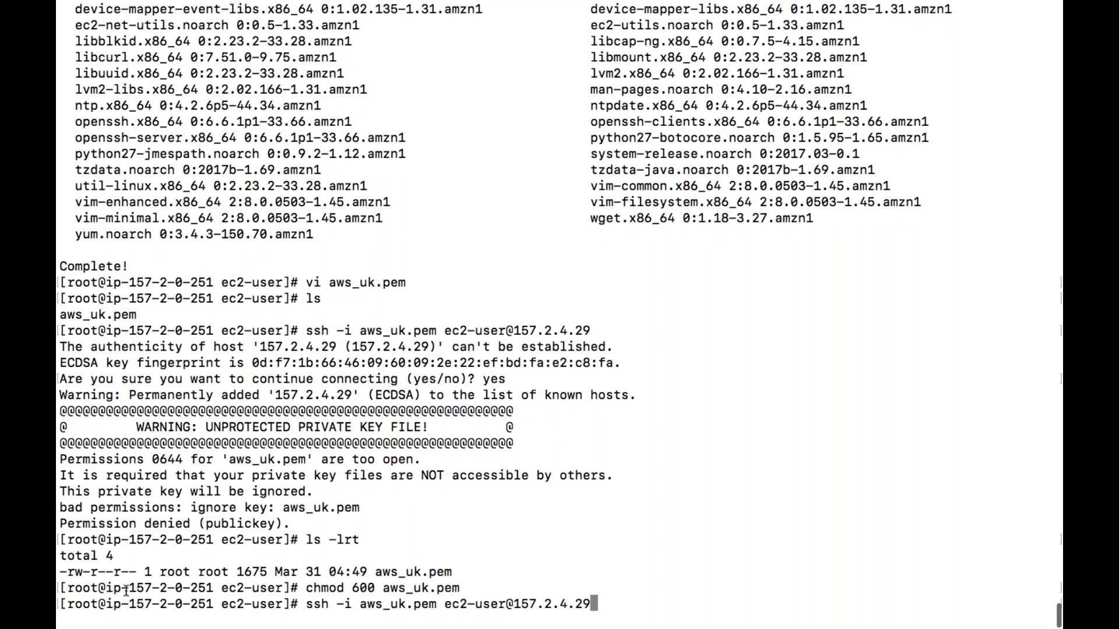
key(Return)
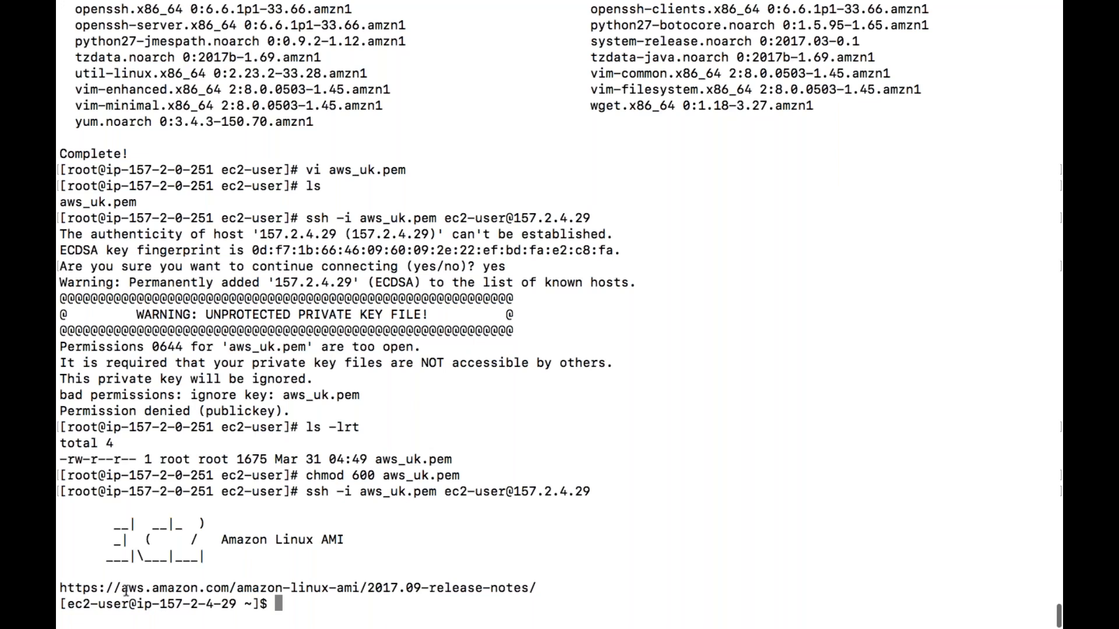
On the private instance, switch to a root shell with sudo -s and start a package update with yum update -y.
text(sudo -s)
key(Return)
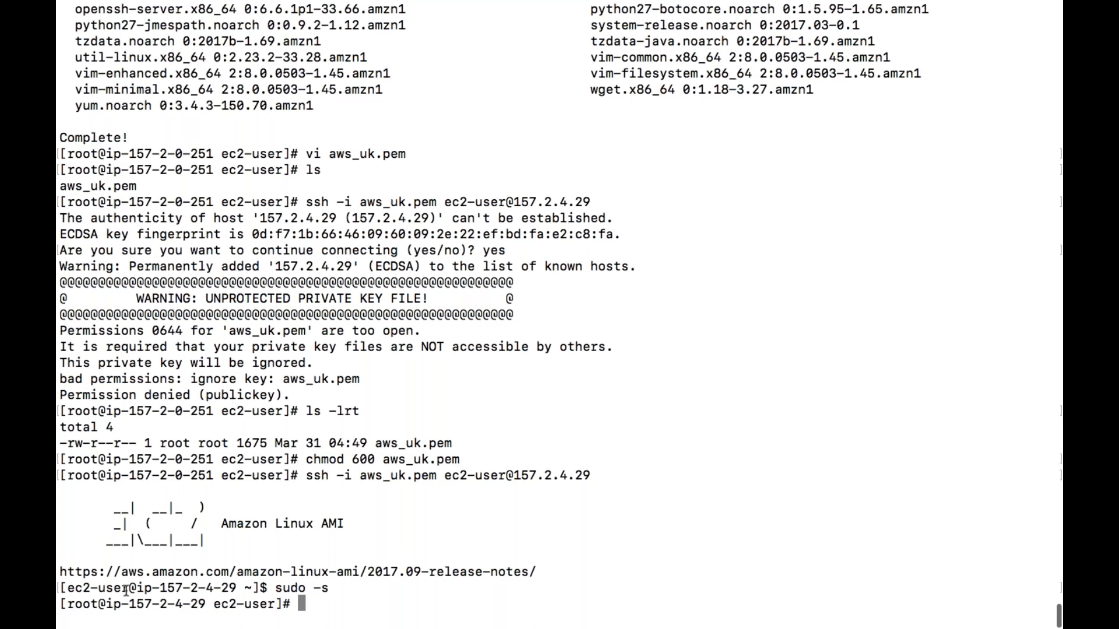
text(yum update -y)
key(Return)
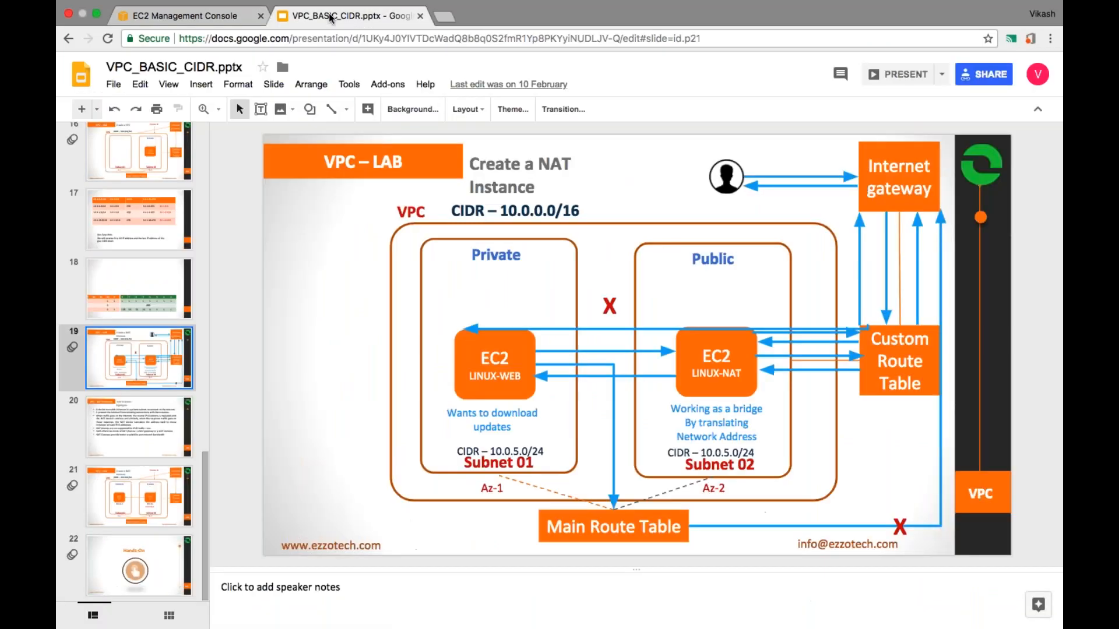
click(332, 16)
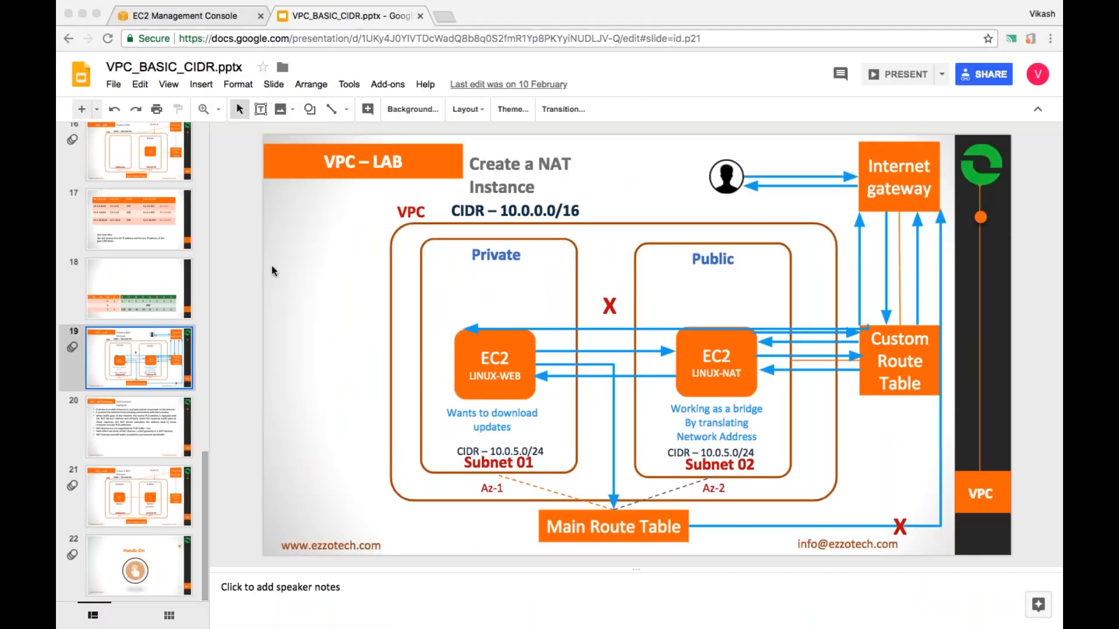
click(941, 74)
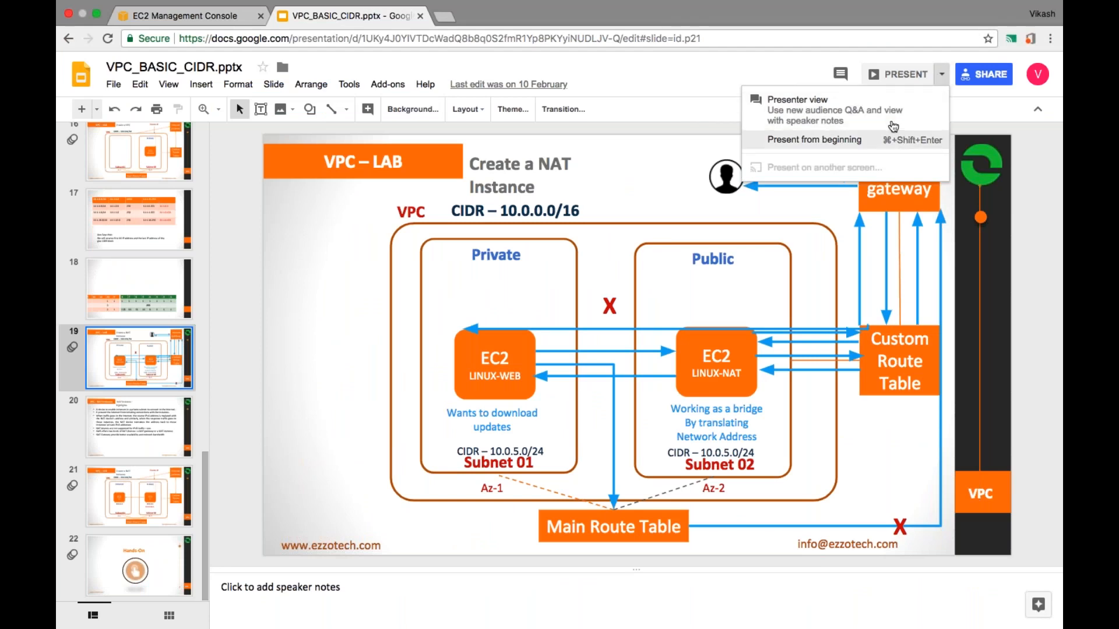
click(909, 111)
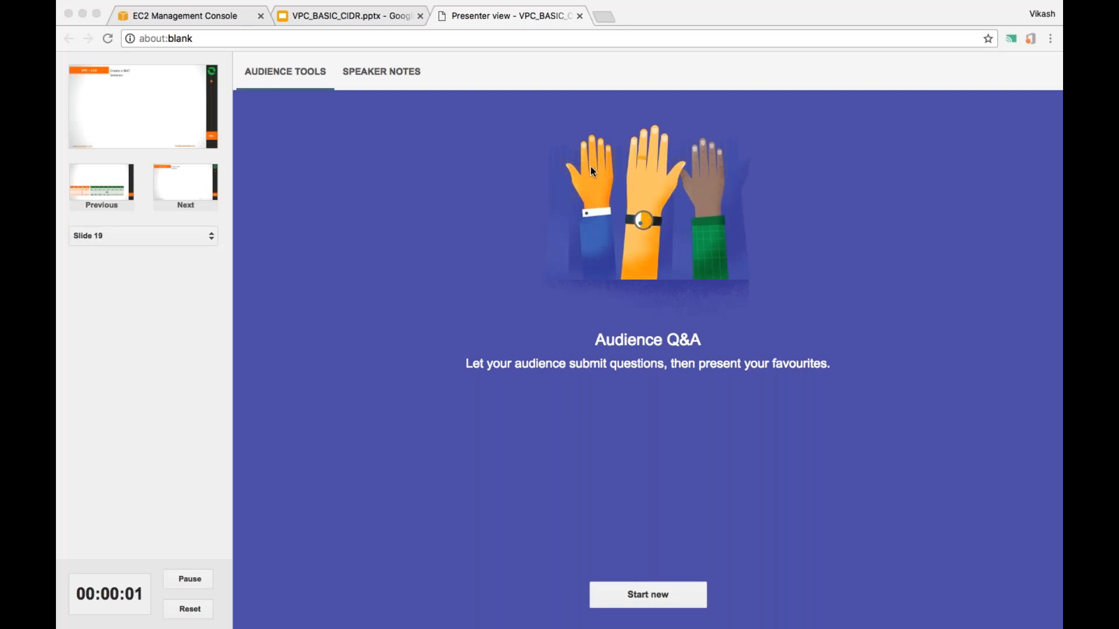
click(660, 600)
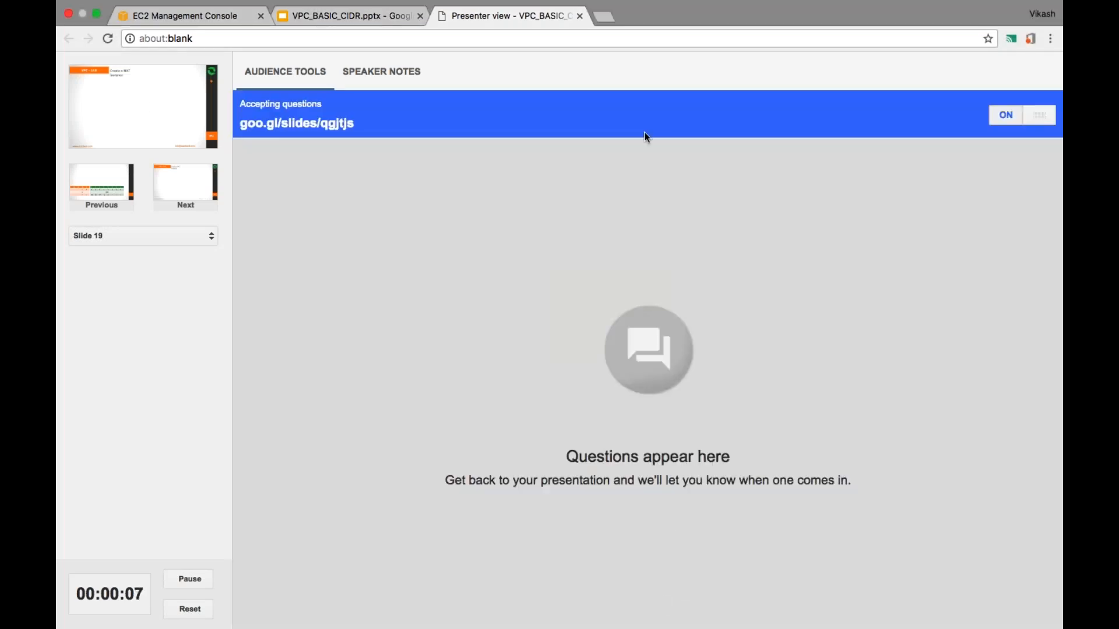
click(579, 16)
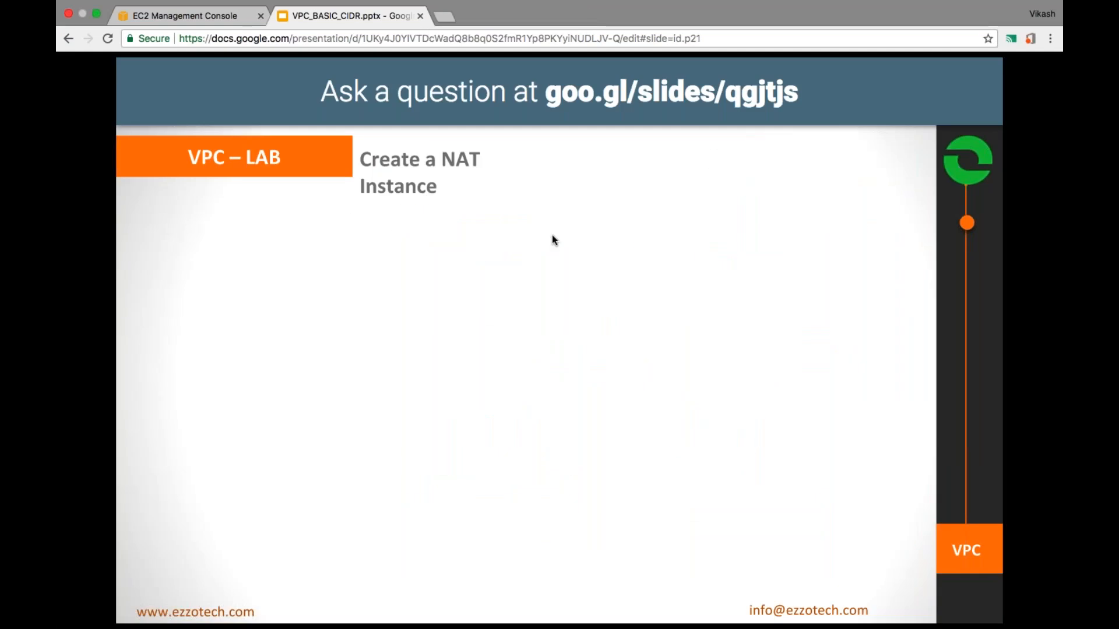
key(Escape)
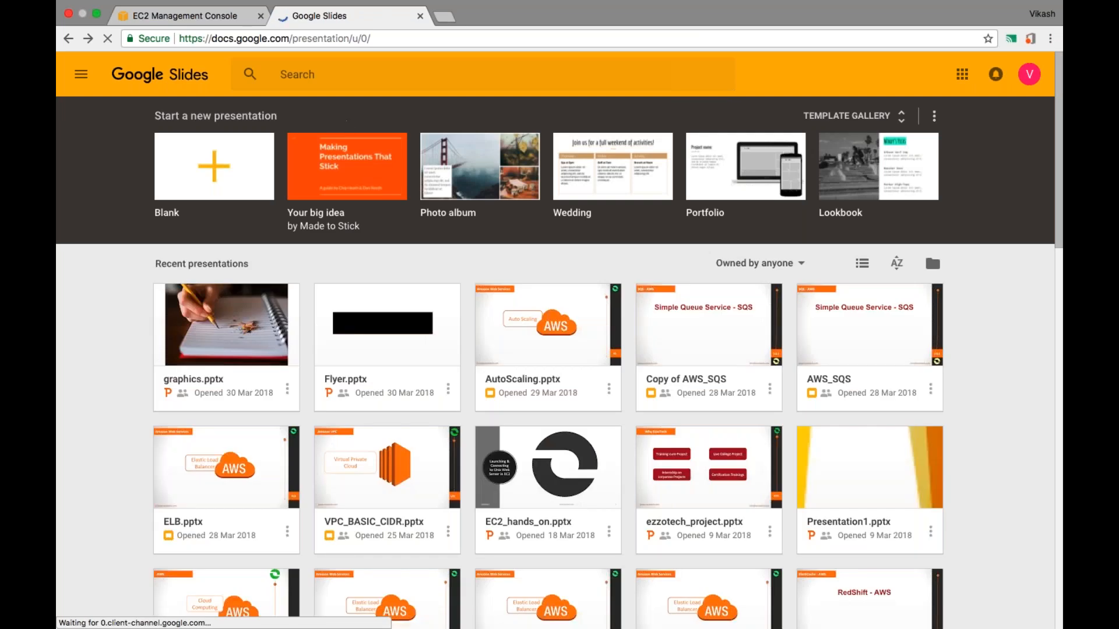
Search the presentations for vpc and open VPC_BASIC_CIDR.pptx.
click(407, 70)
text(vpc)
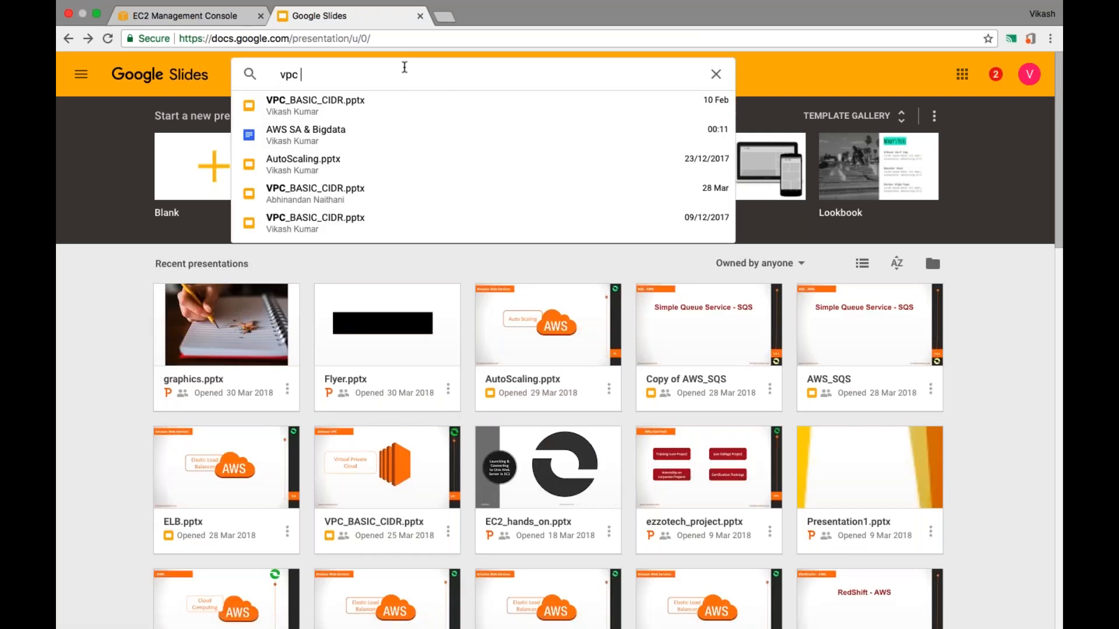
click(401, 104)
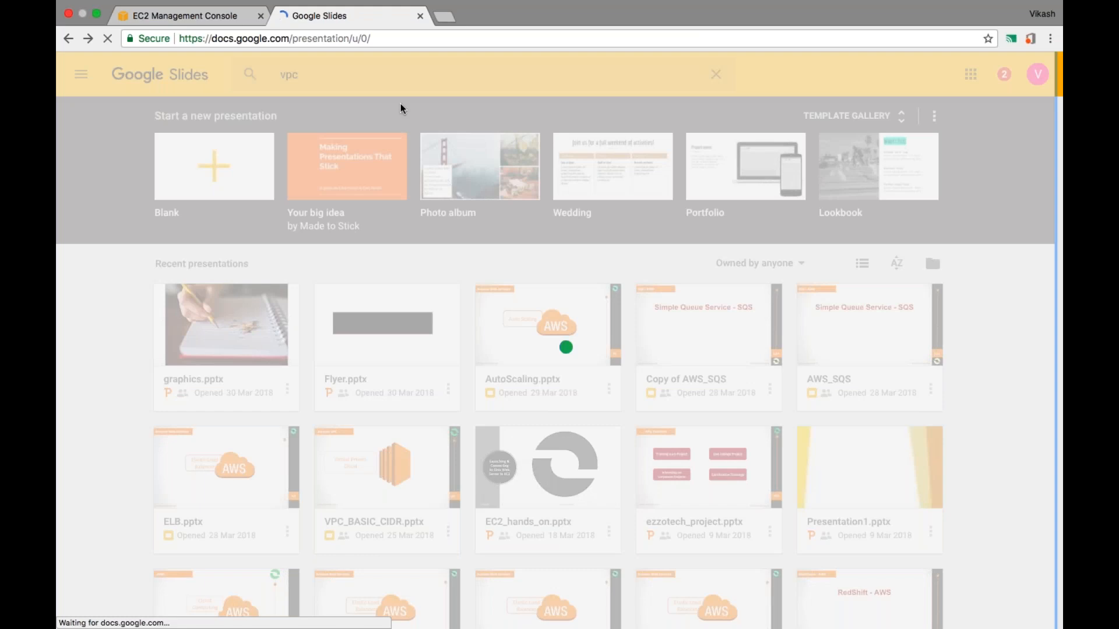
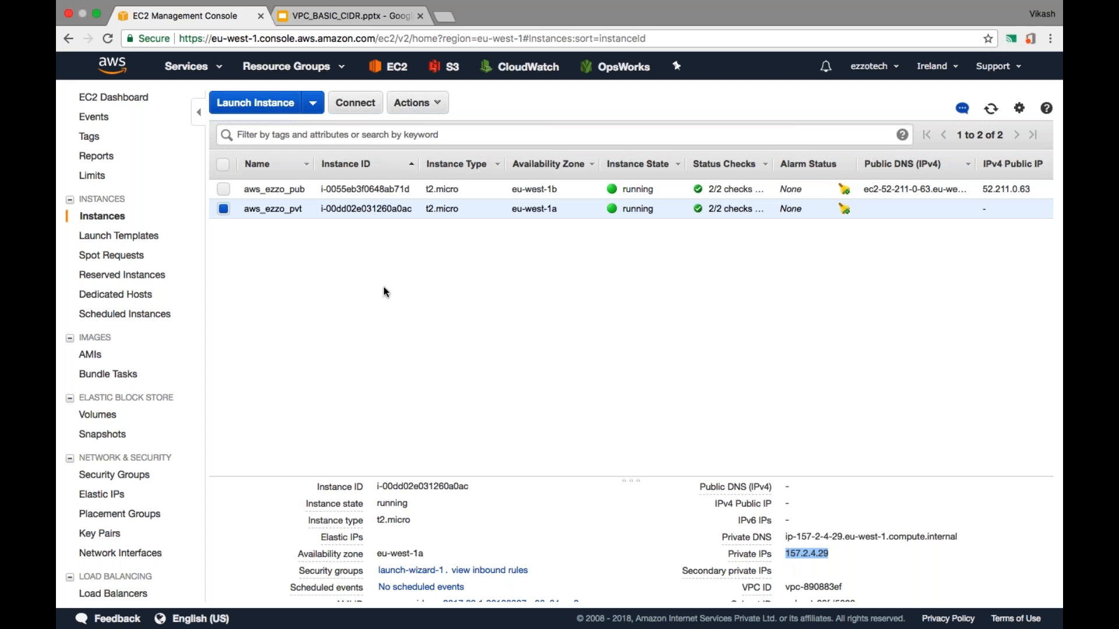
Disable the source/destination check on the public instance aws_ezzo_pub.
click(224, 209)
click(223, 190)
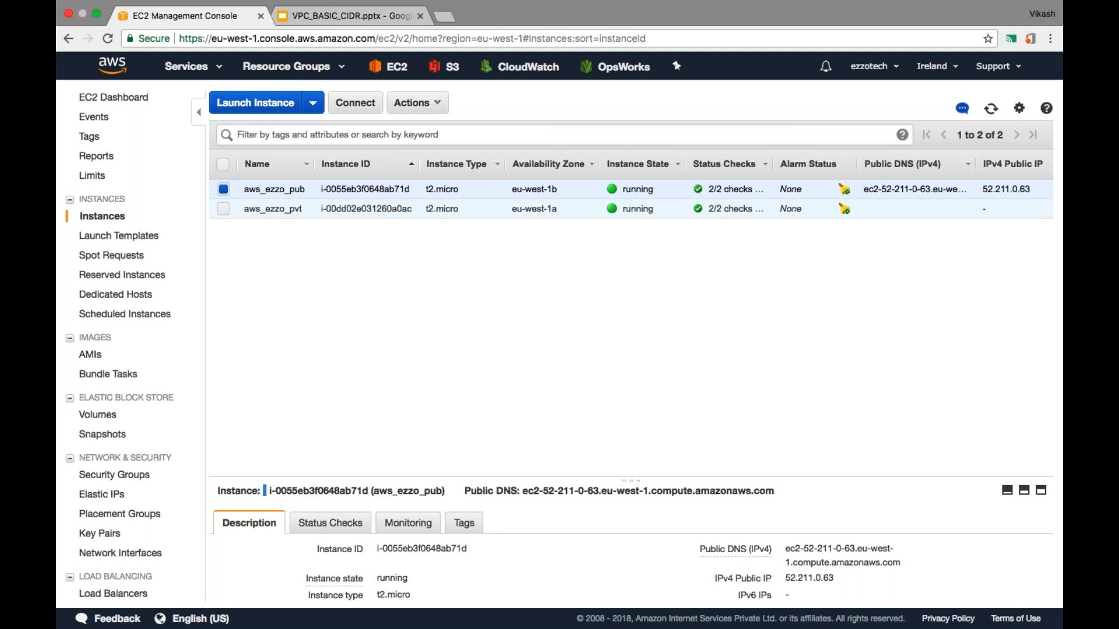
click(415, 103)
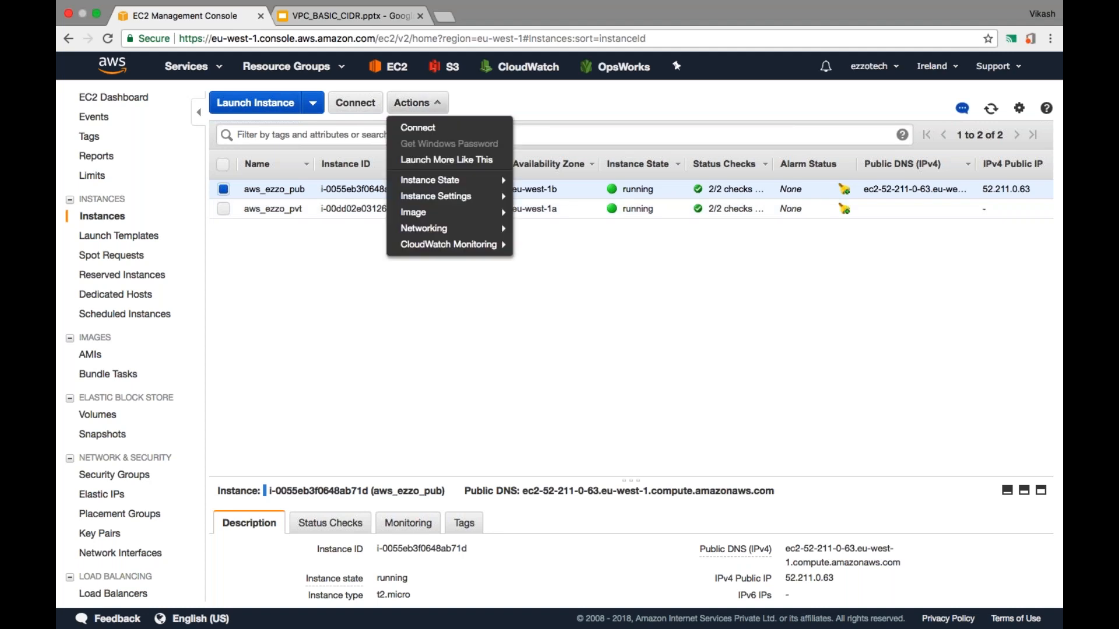
mouse_move(434, 180)
mouse_move(434, 233)
click(261, 286)
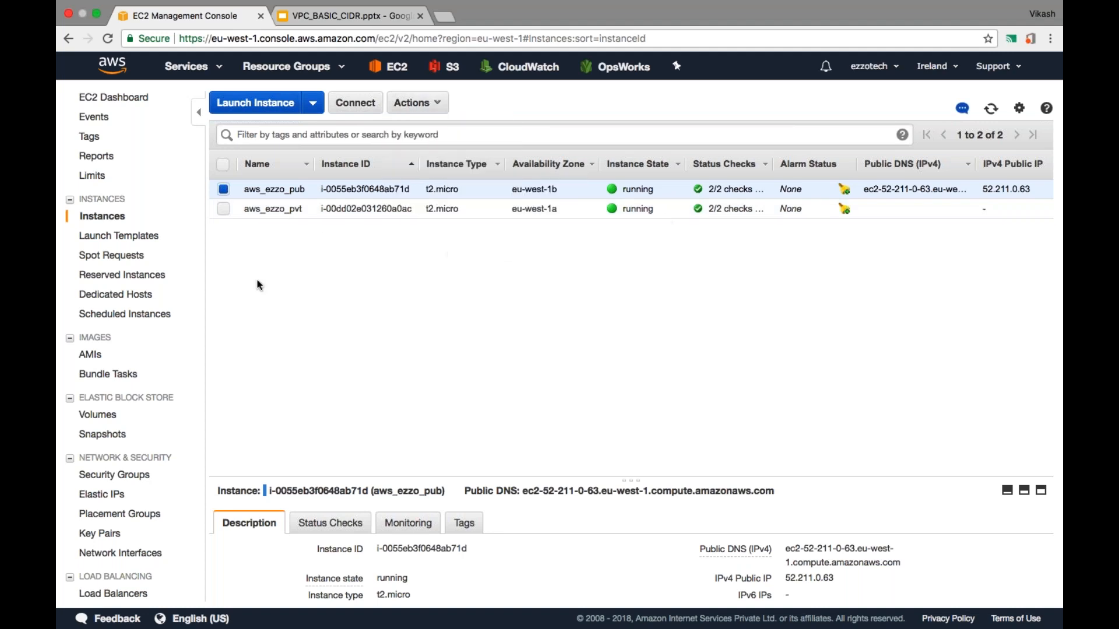
click(226, 190)
click(226, 190)
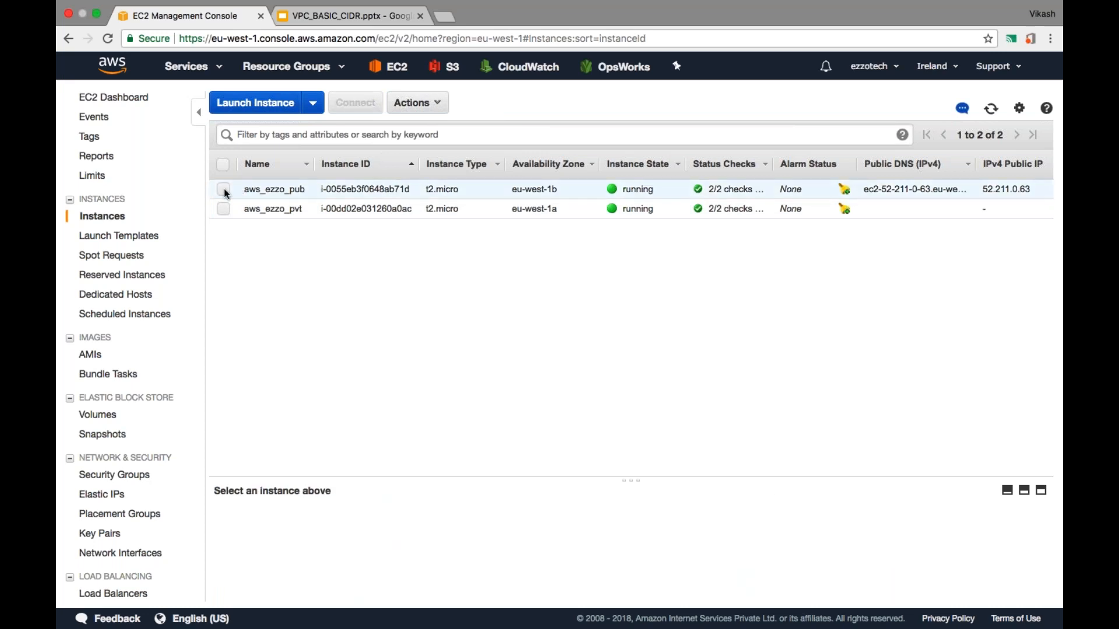
click(415, 103)
mouse_move(456, 230)
mouse_move(488, 201)
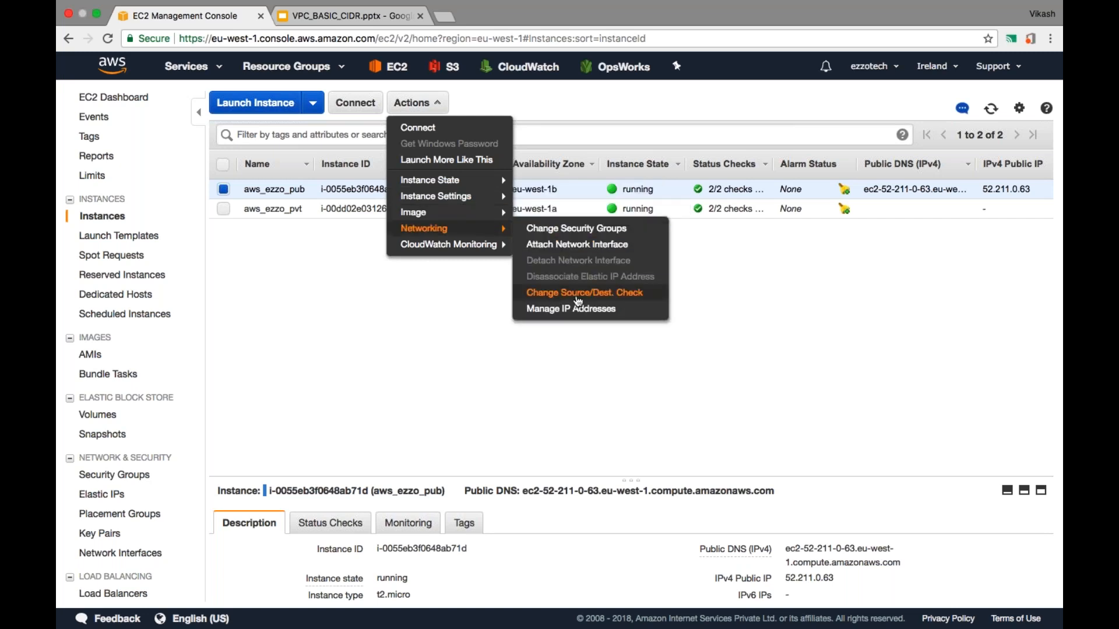
click(578, 300)
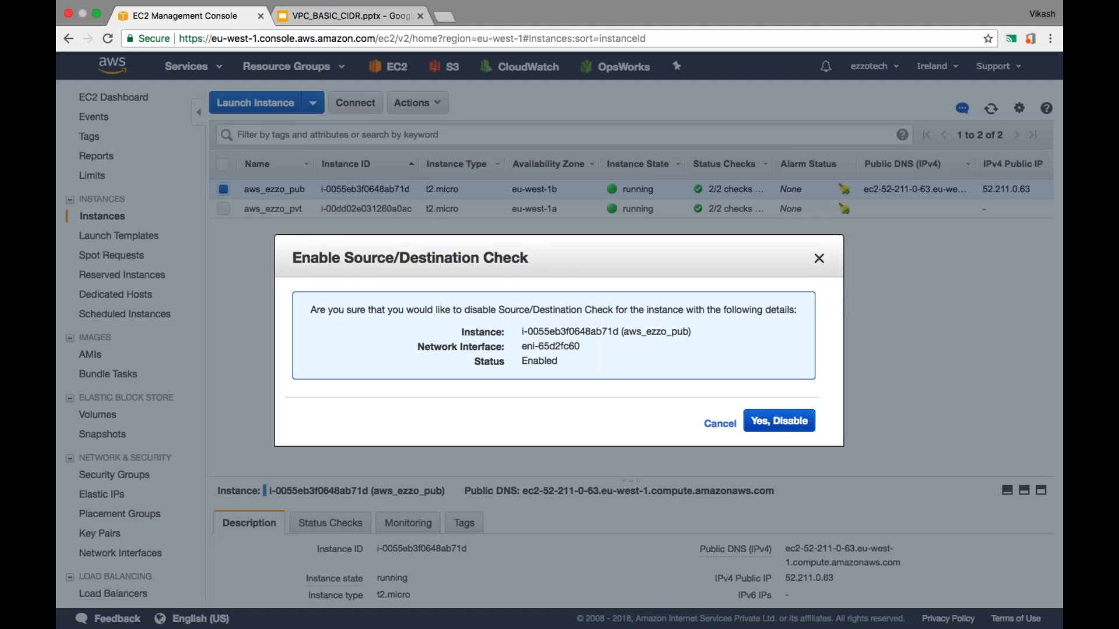
click(768, 424)
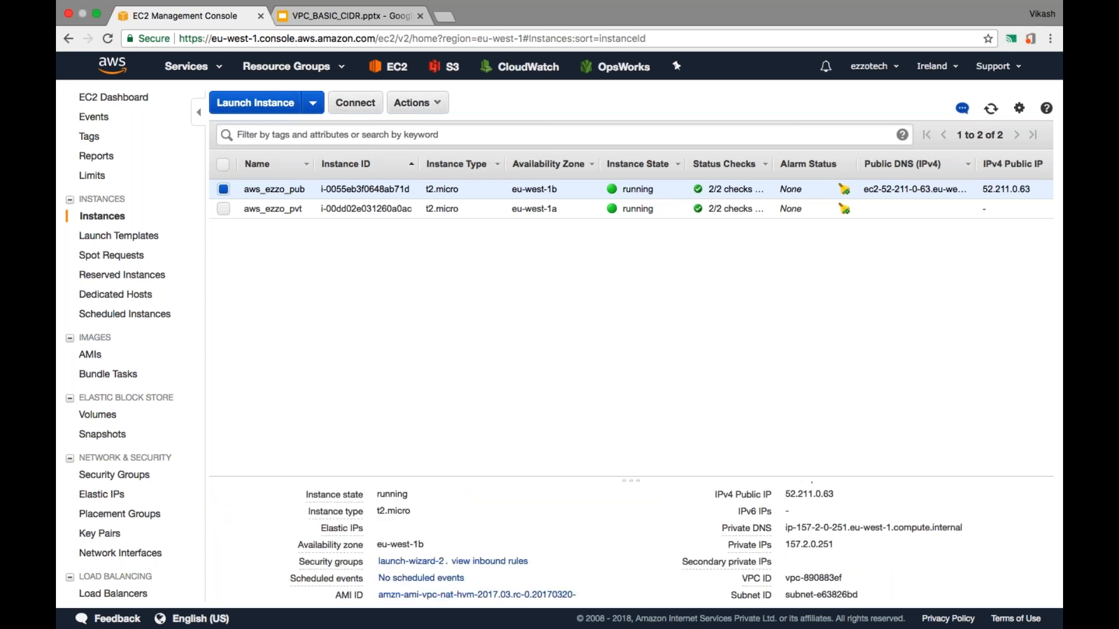
Examine the inbound security group rules of aws_ezzo_pub and then those of aws_ezzo_pvt.
click(498, 561)
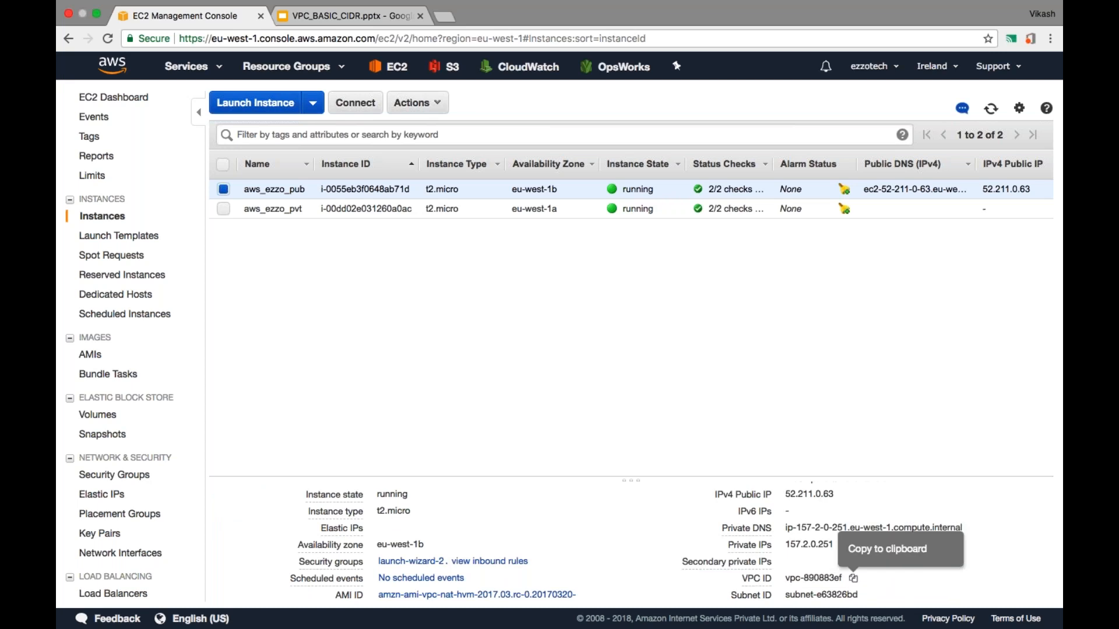
click(223, 209)
click(223, 190)
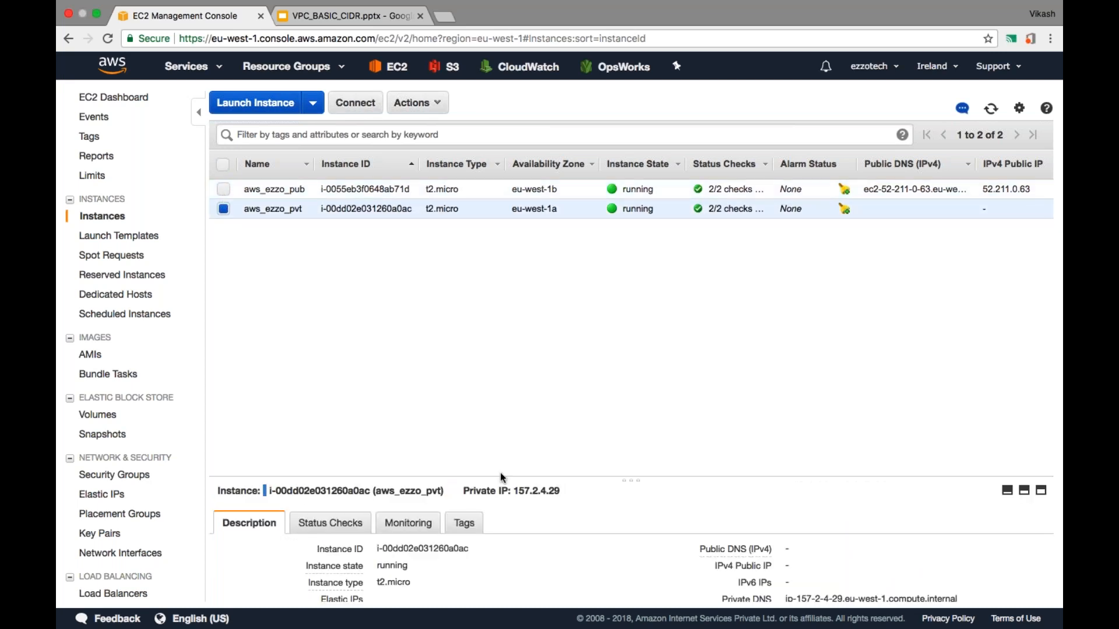
scroll(490, 542, down, 3)
click(489, 533)
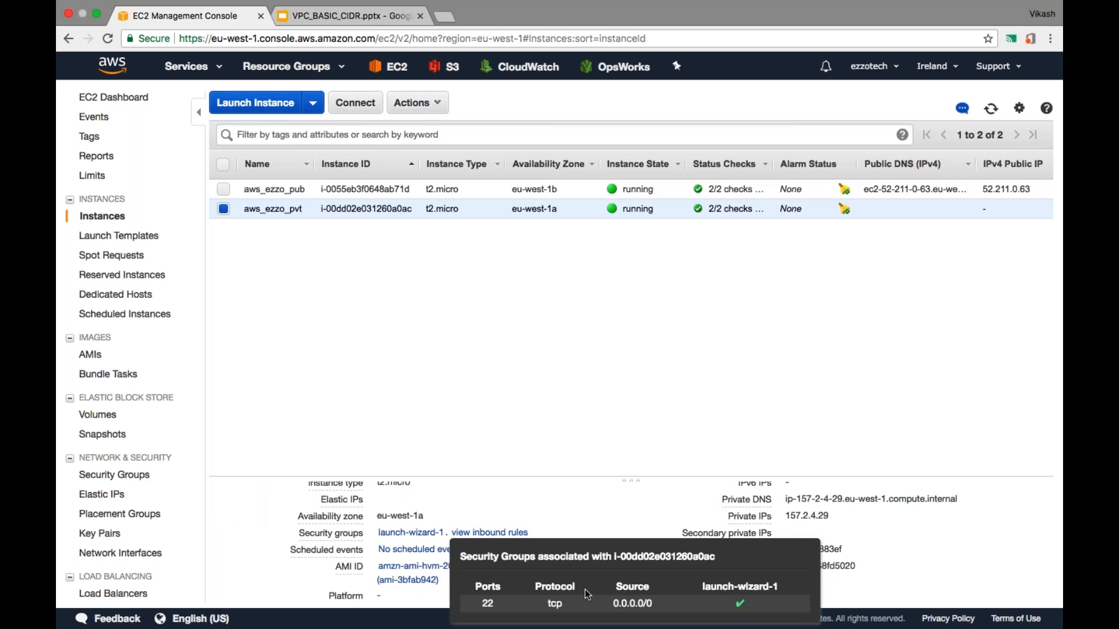
click(920, 527)
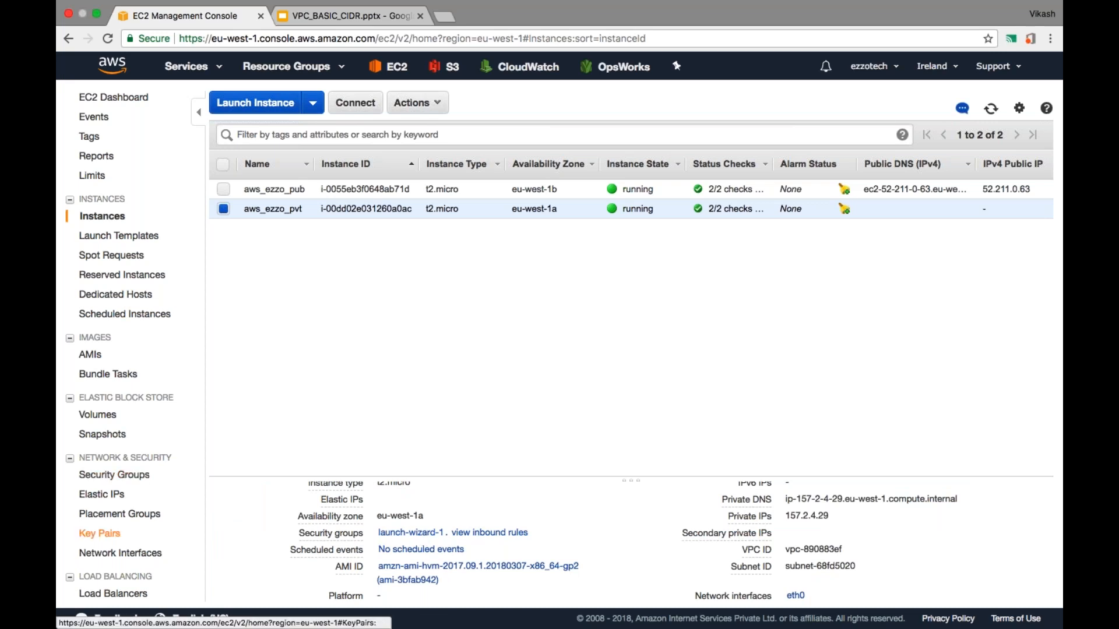
Start a new security group with name and description aws_ezzo, and assign it to the aws_ezzo VPC.
scroll(127, 556, down, 3)
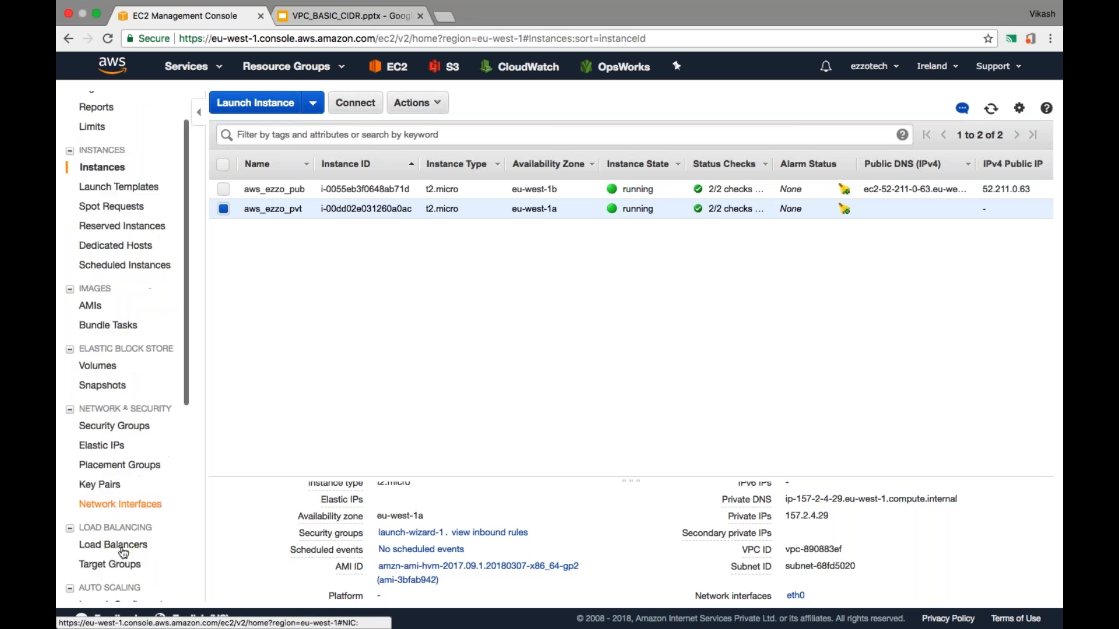
click(142, 423)
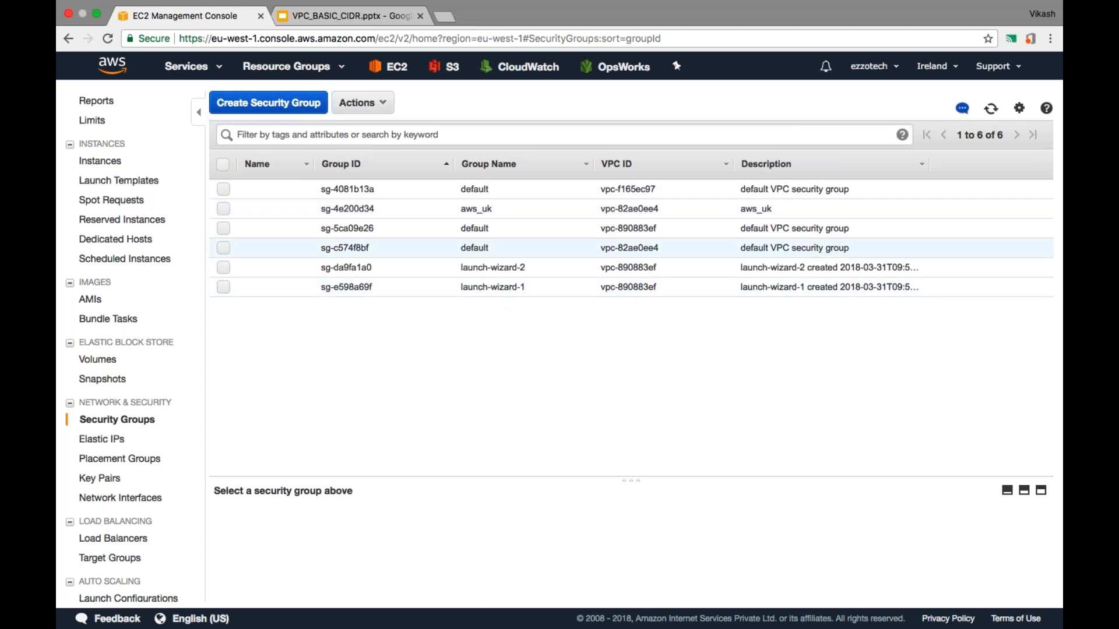
click(268, 103)
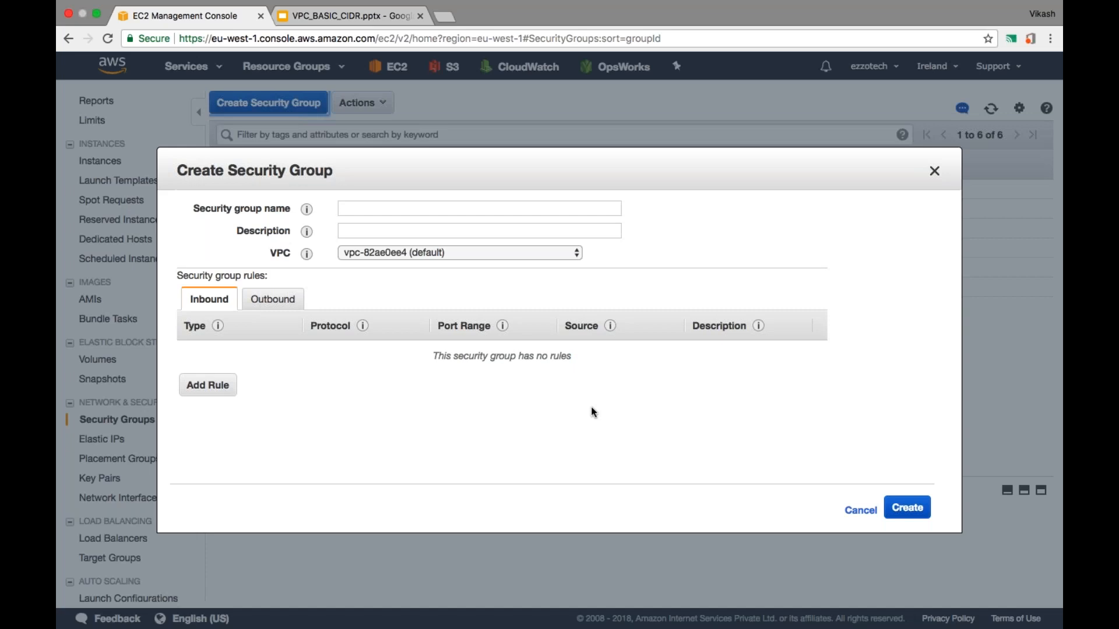
text(aws)
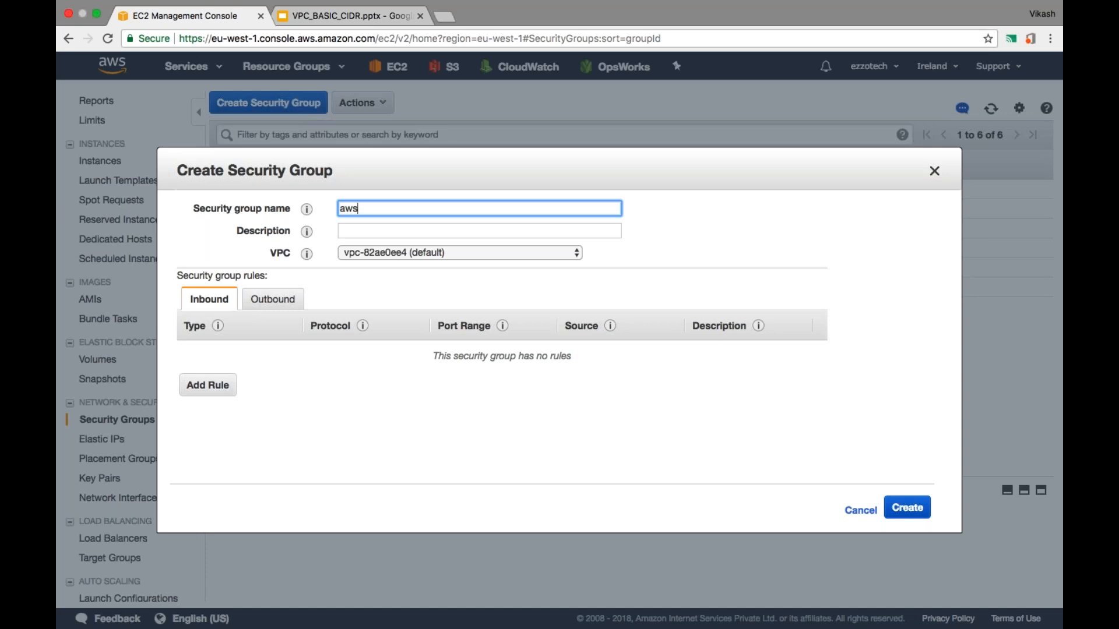
text(_ezzo)
key(Tab)
text(aws_ezzo)
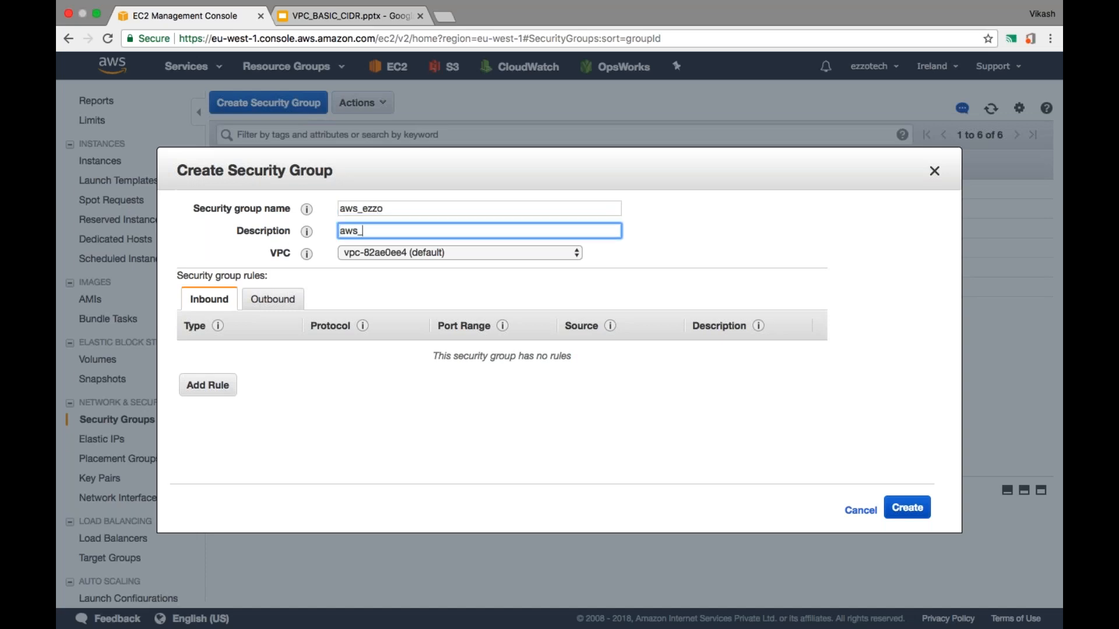
click(397, 252)
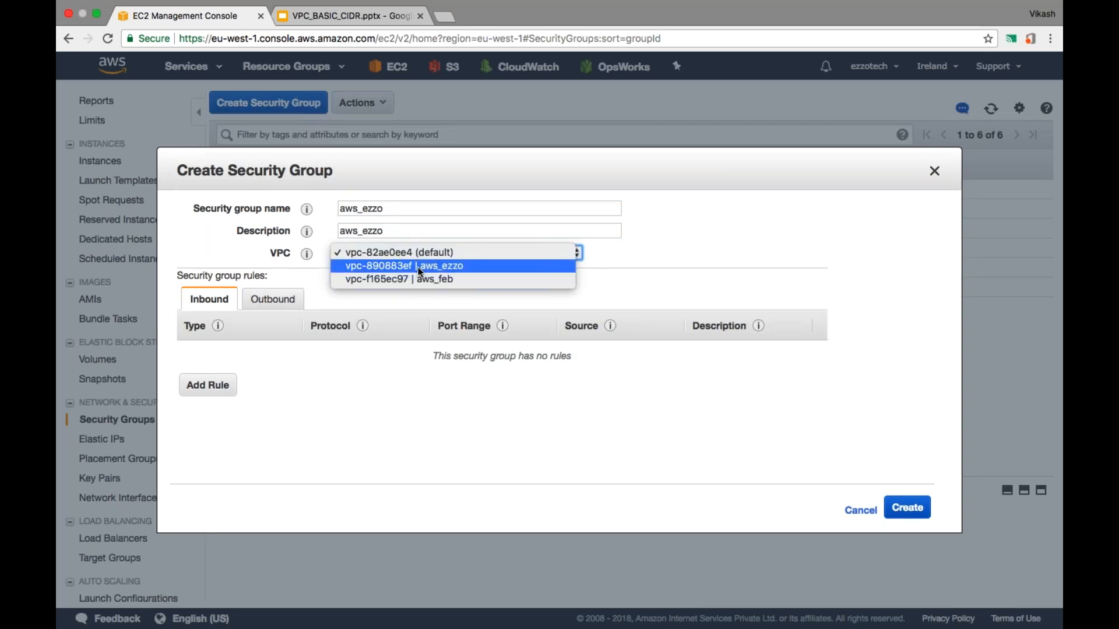
click(419, 264)
Add an inbound rule of type HTTPS to the new security group.
click(224, 391)
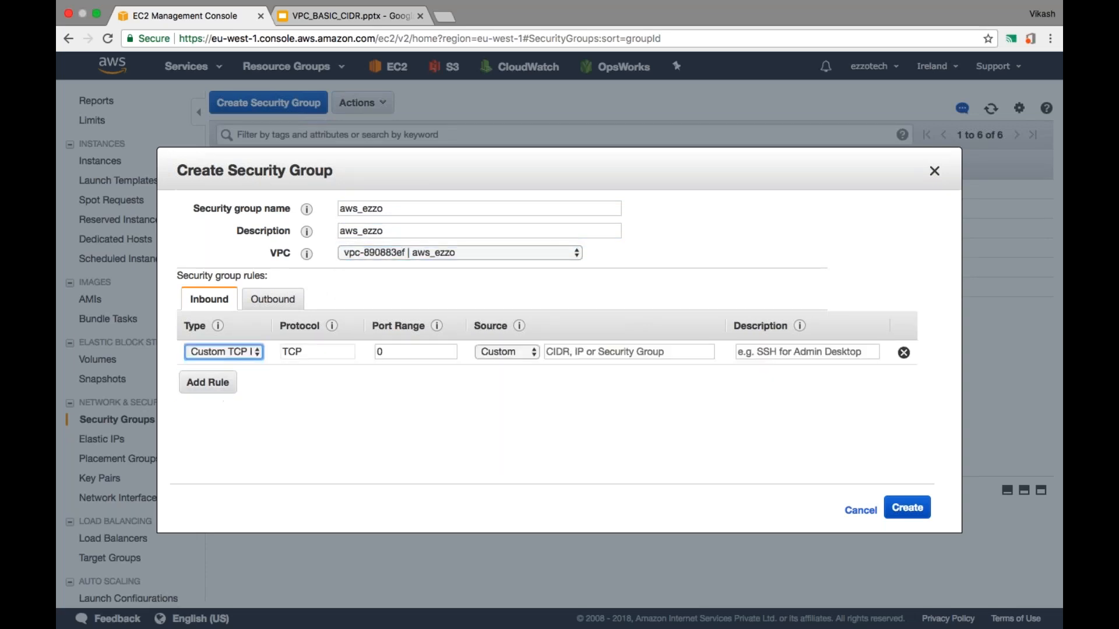
click(244, 352)
key(h)
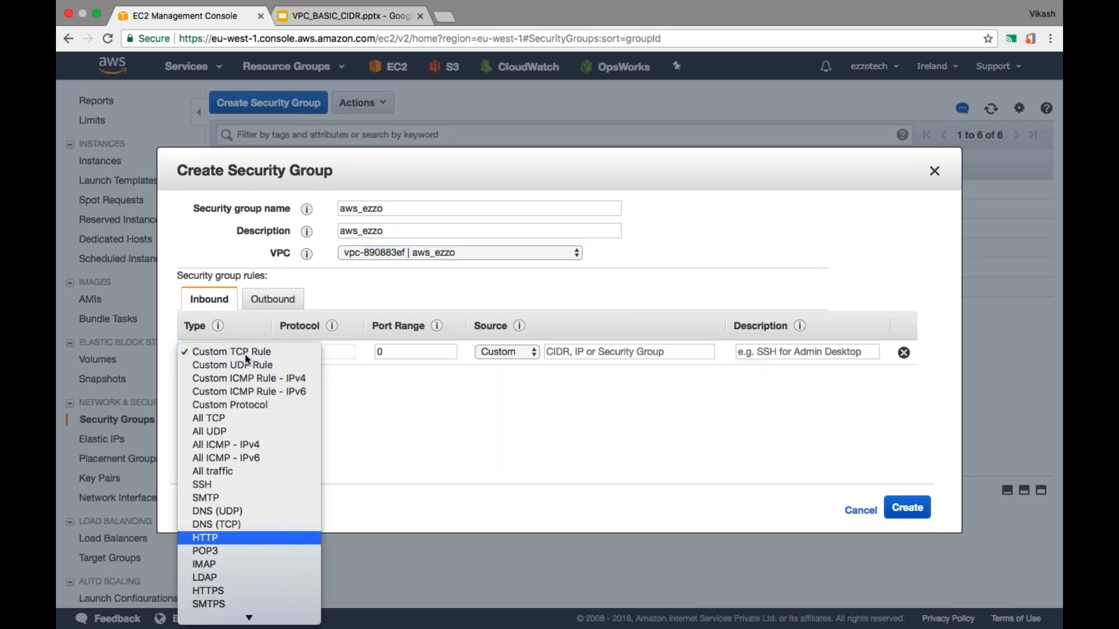
click(245, 354)
click(244, 354)
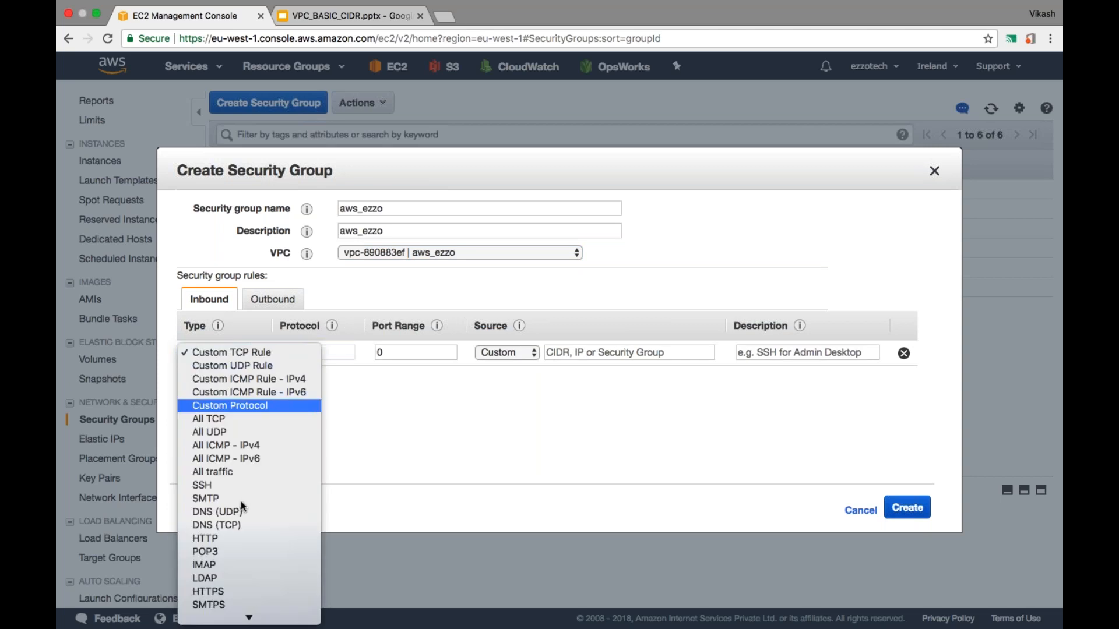
scroll(238, 578, down, 2)
click(238, 567)
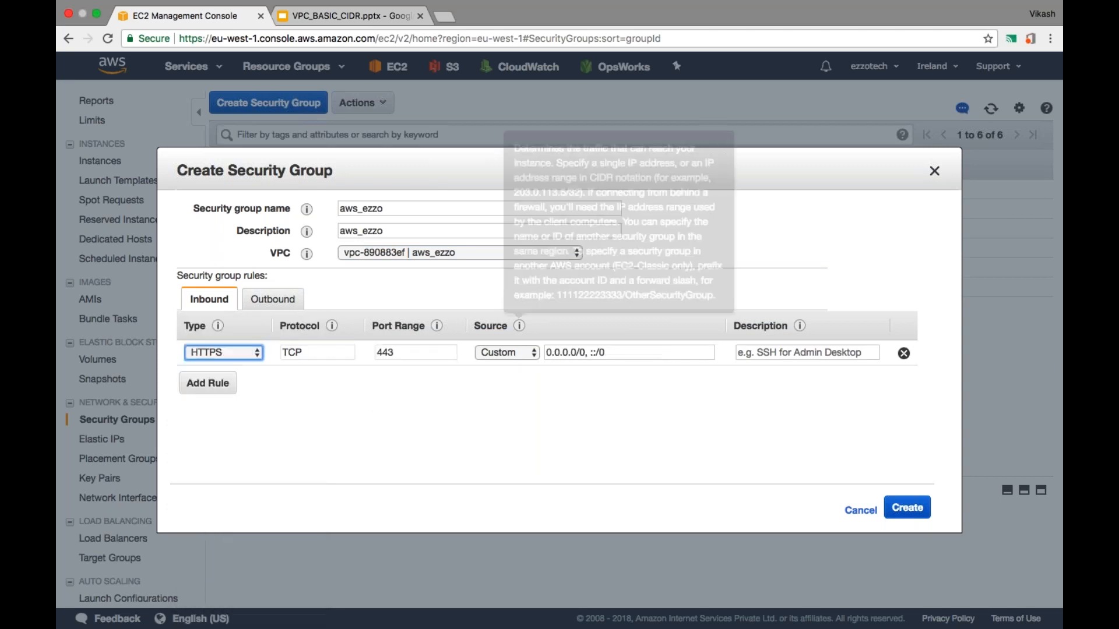
Set the HTTPS rule's custom source to the CIDR range 157.2.0.0/16.
click(502, 352)
click(569, 372)
drag(606, 353, 546, 352)
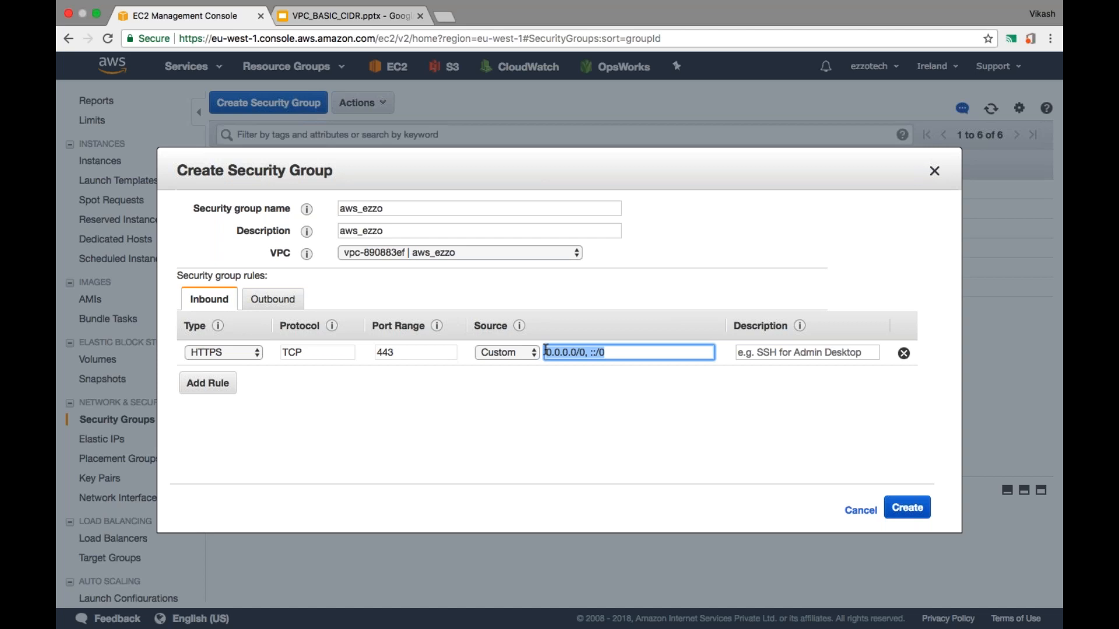
text(157.)
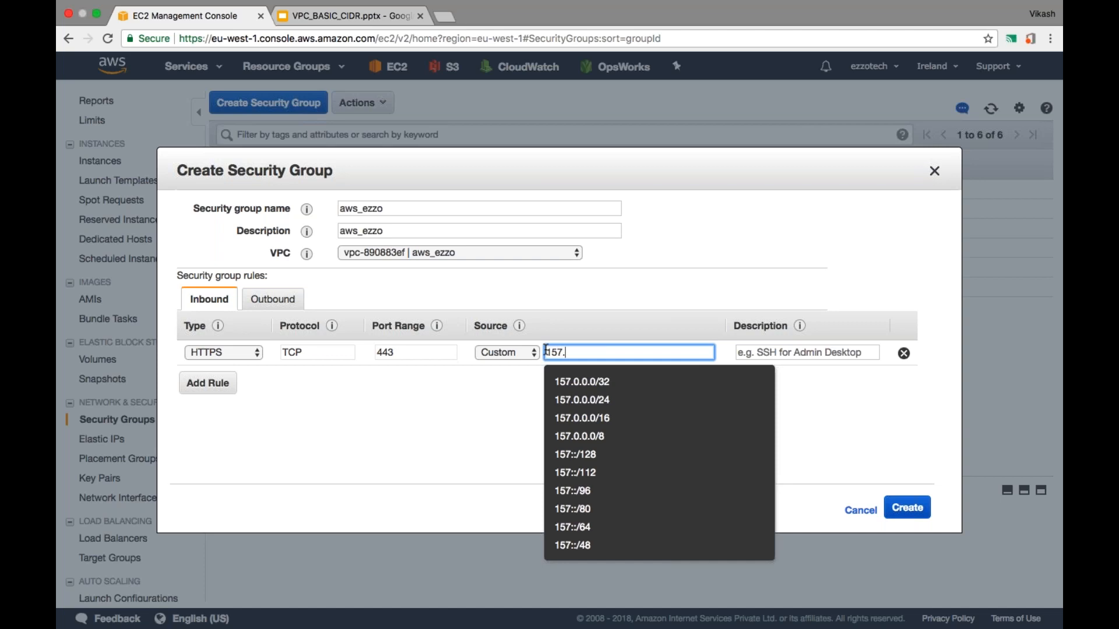
text(2.0.0/)
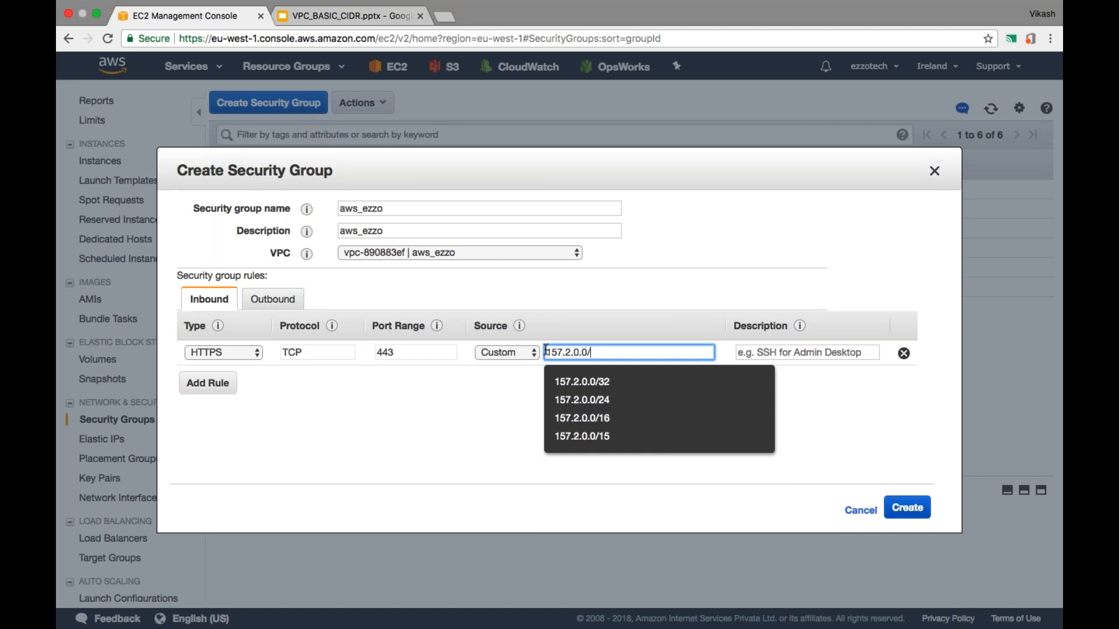
text(16)
click(686, 445)
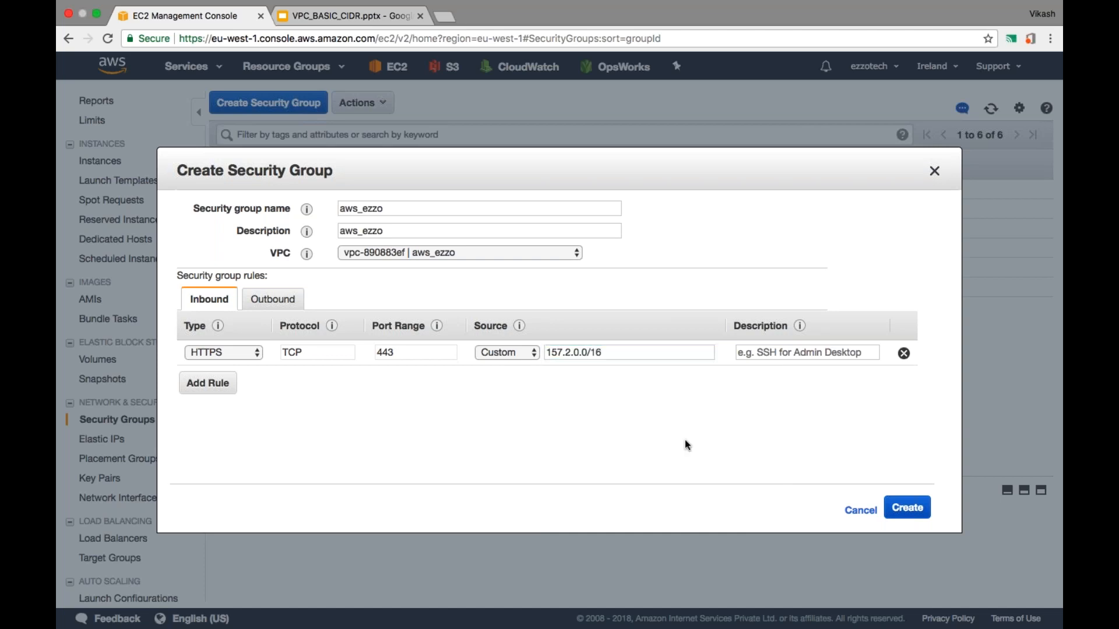
Add an inbound HTTP rule with custom source 157.2.0.0/16 and create the aws_ezzo security group.
click(208, 383)
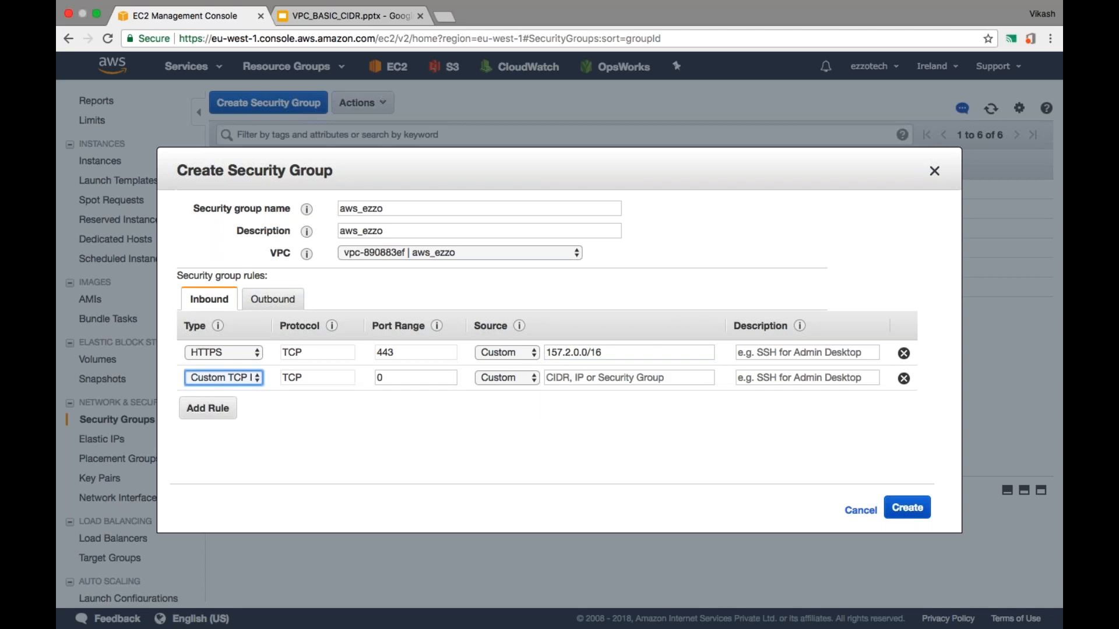
click(234, 383)
click(599, 377)
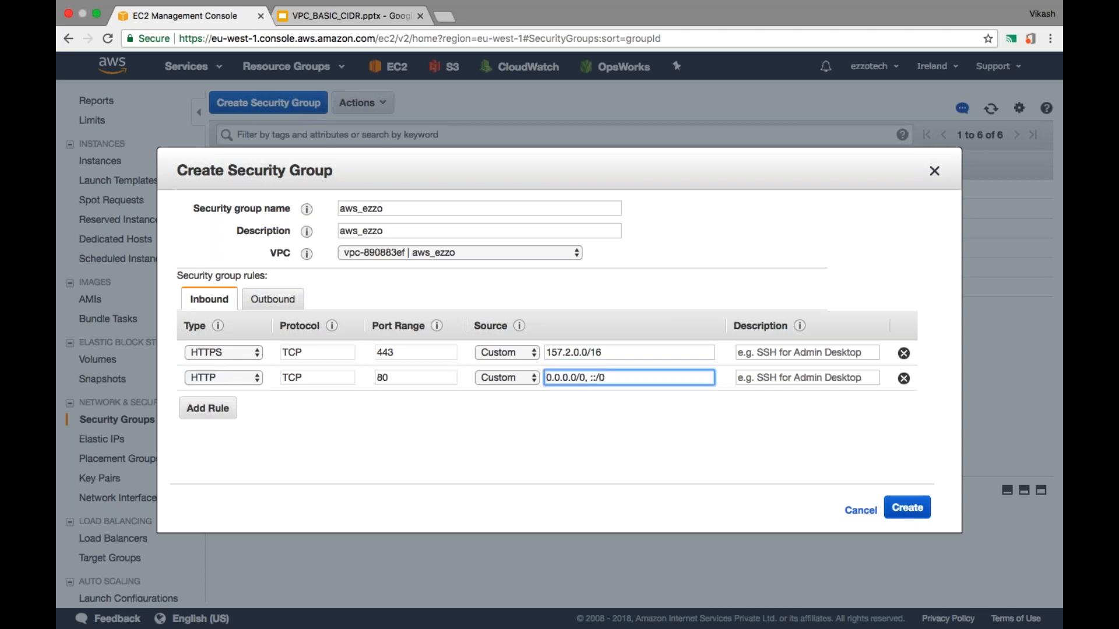
key(super+a)
text(15)
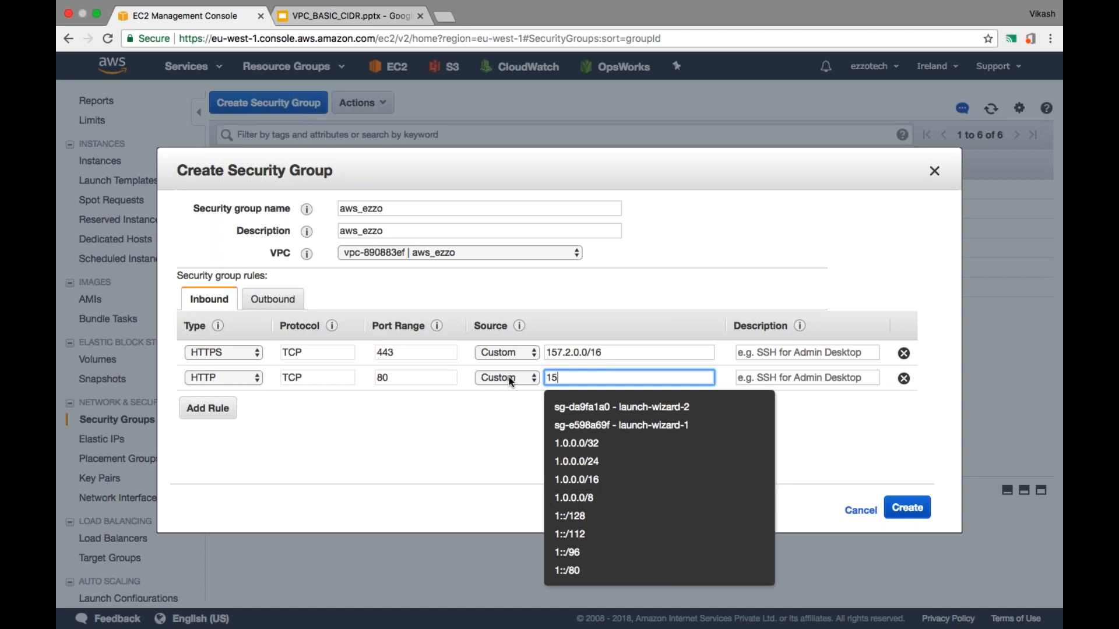
text(7.2)
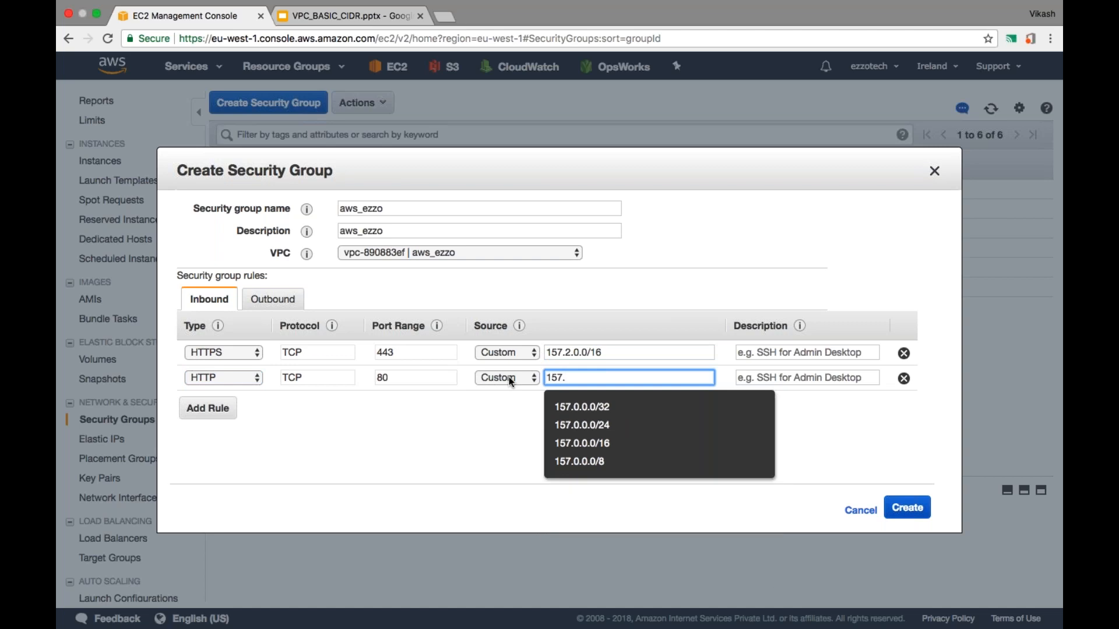
text(.0.0/16)
click(686, 456)
click(919, 510)
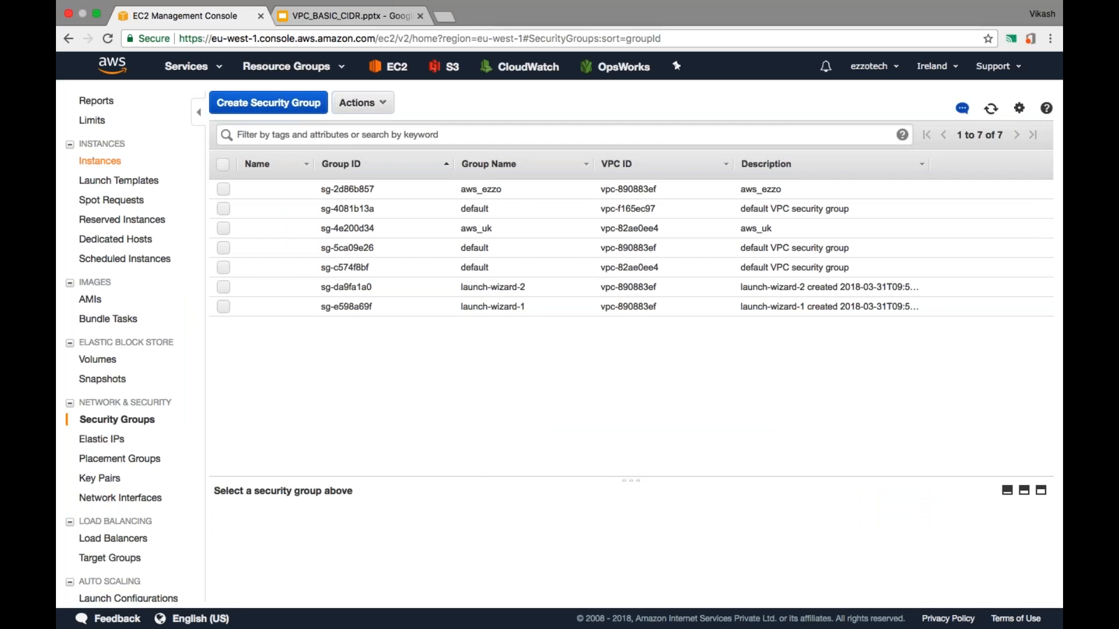
Assign the aws_ezzo security group to the aws_ezzo_pub instance in addition to its existing launch-wizard-2 group.
click(102, 162)
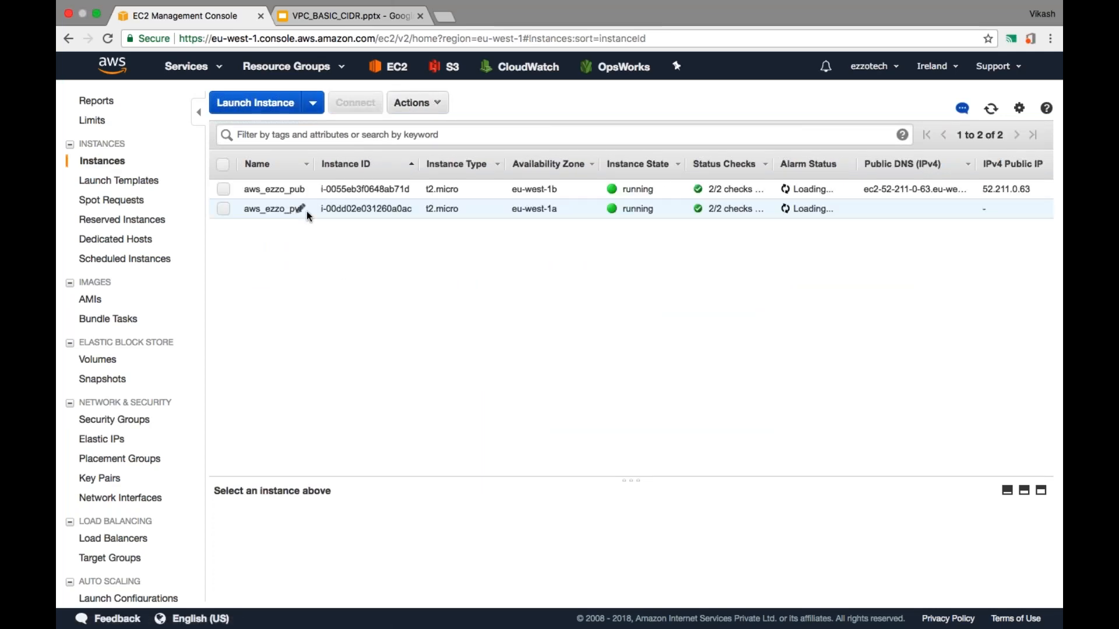
click(223, 189)
click(417, 103)
mouse_move(488, 218)
click(576, 228)
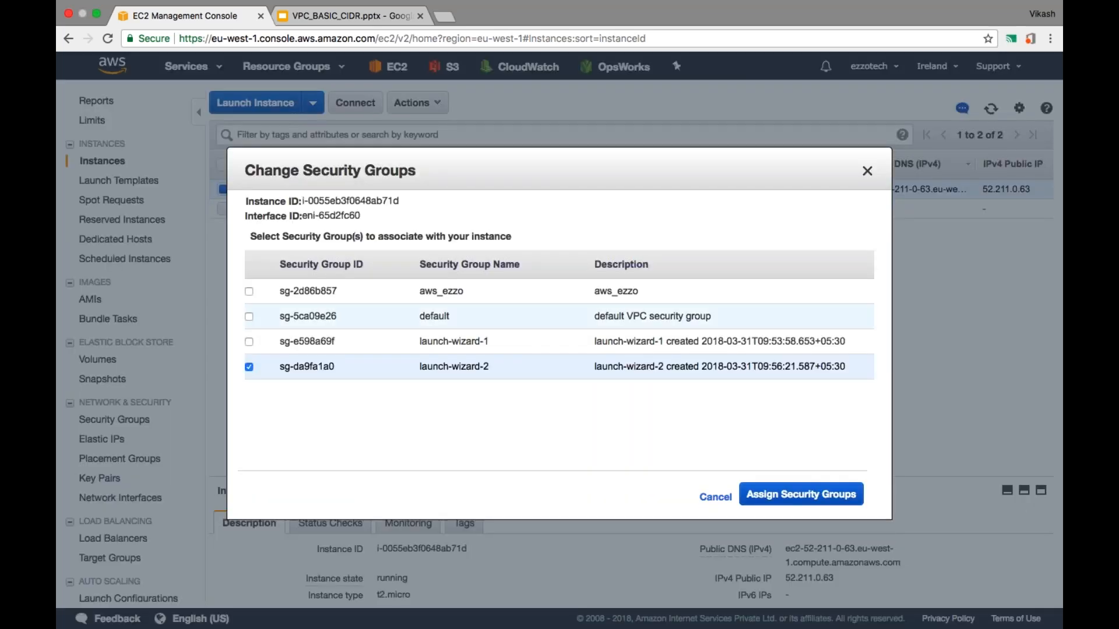
click(249, 291)
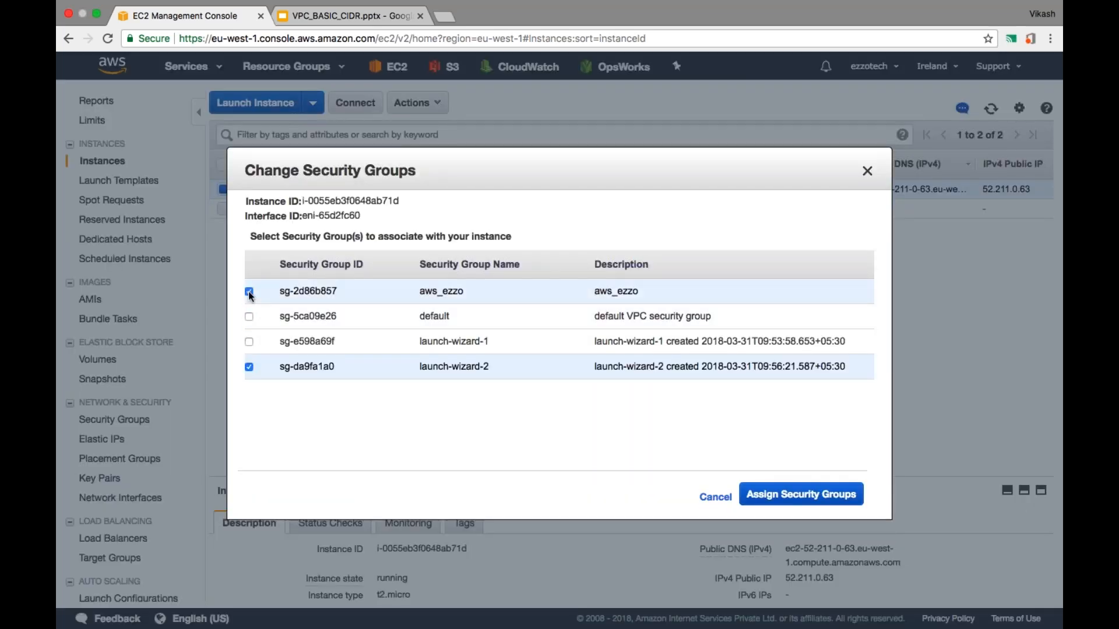
click(789, 494)
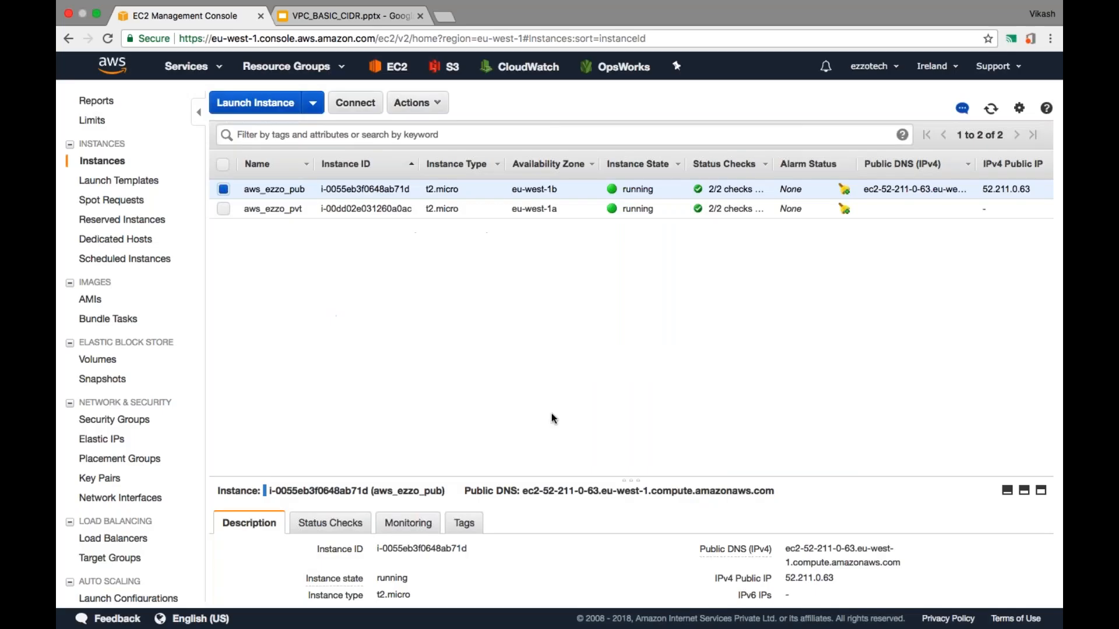
Assign the aws_ezzo security group to the aws_ezzo_pvt instance alongside its existing launch-wizard-1 group.
click(223, 189)
click(223, 209)
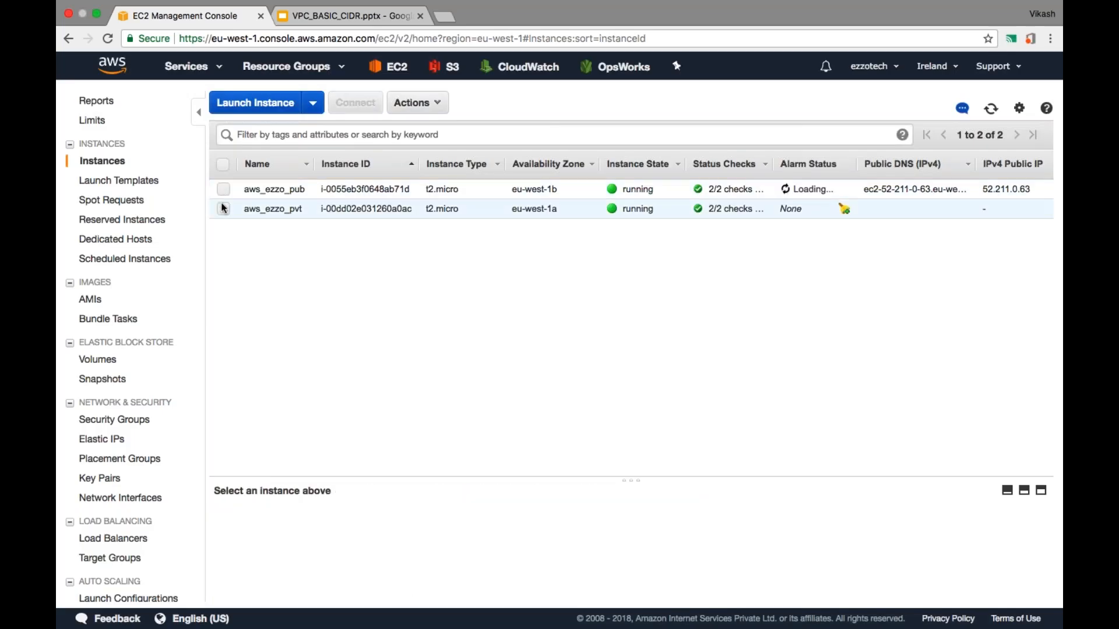
click(417, 102)
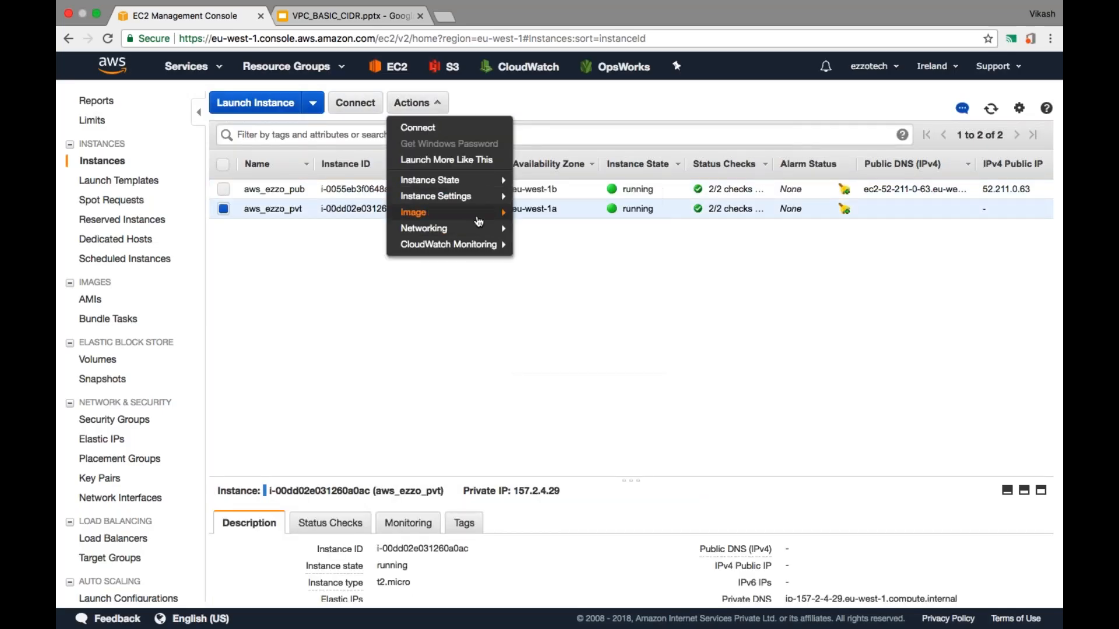
mouse_move(478, 228)
click(576, 228)
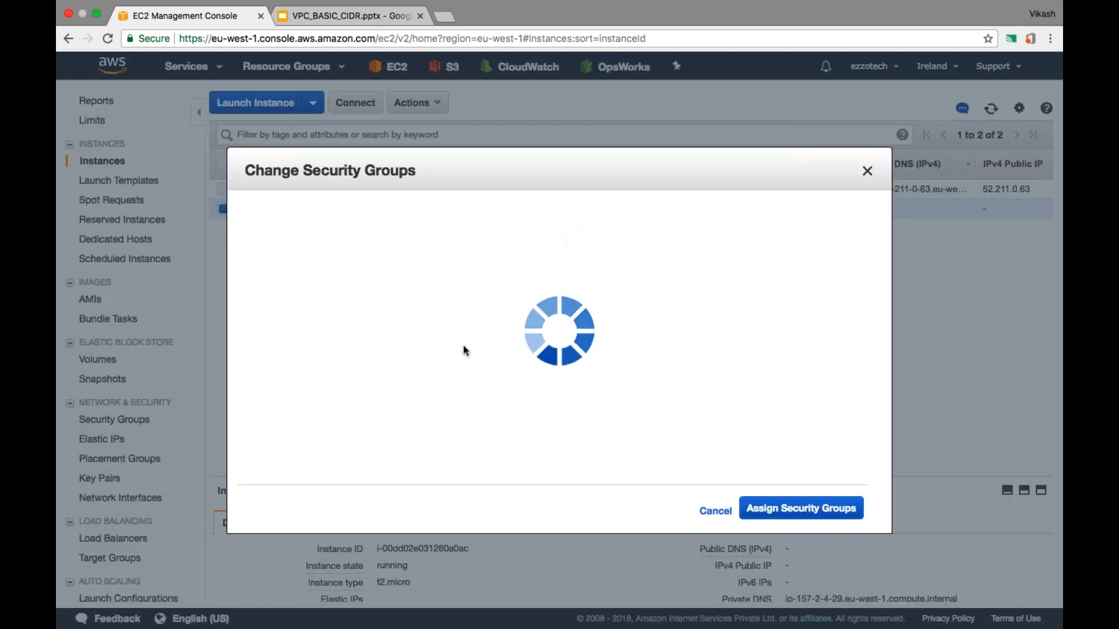
click(249, 291)
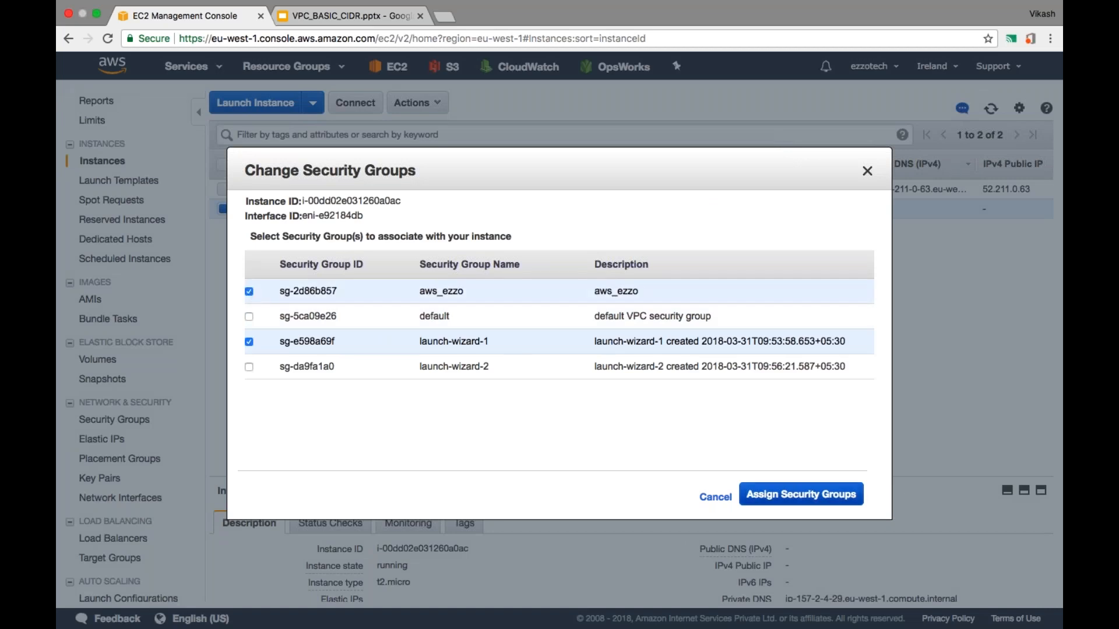
click(829, 500)
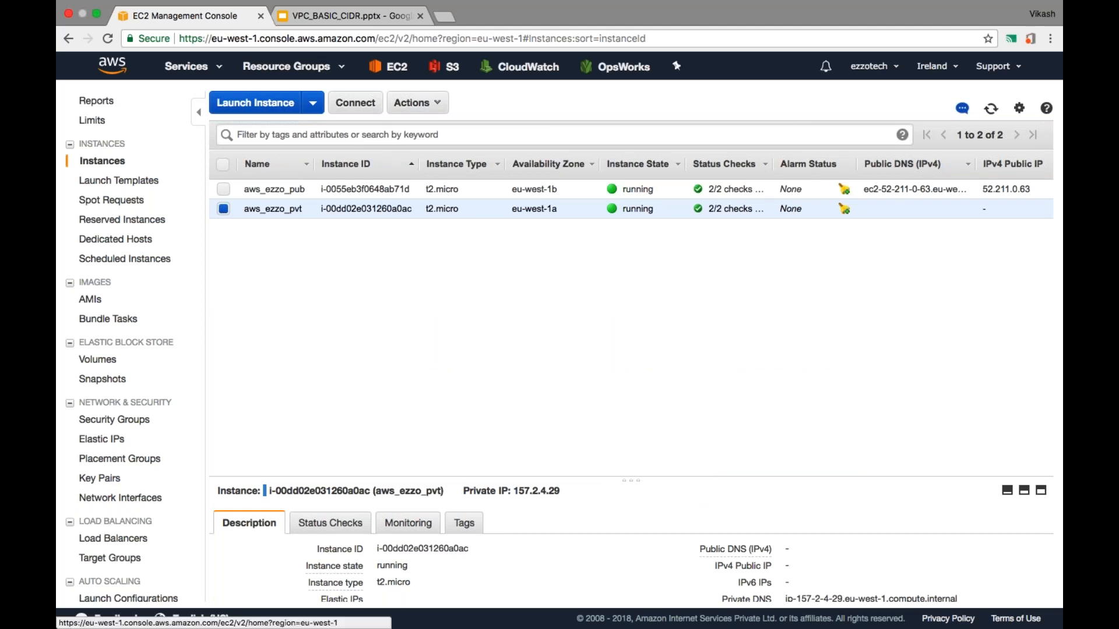
Switch to the Terminal session on the private instance and test outbound connectivity with ping 12.1.1.1.
mouse_move(631, 618)
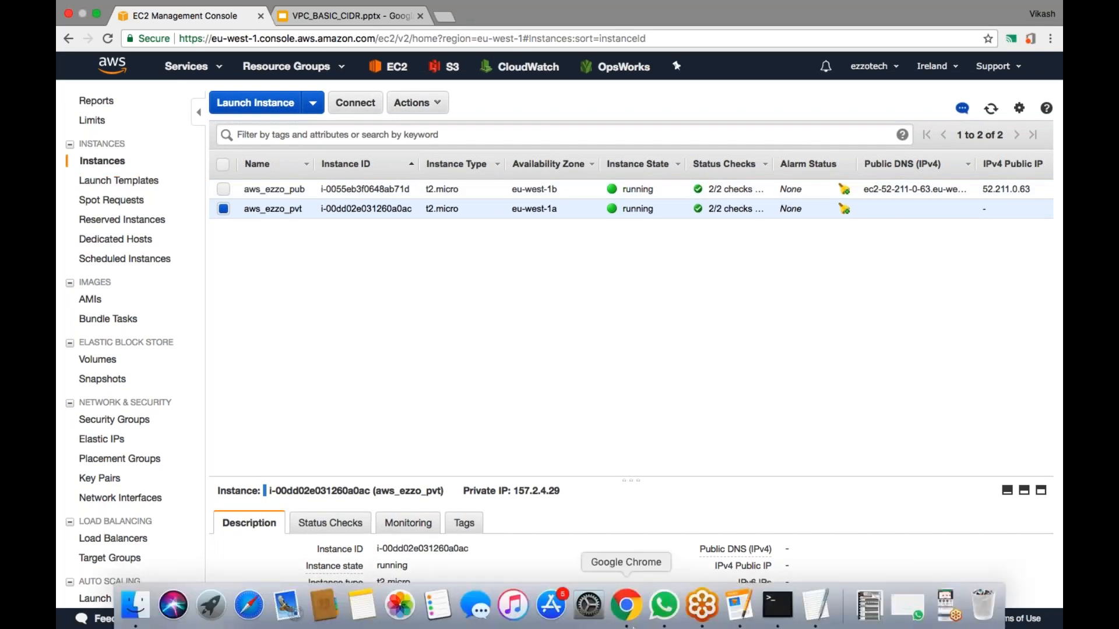
click(780, 608)
key(Return)
key(Return)
key(Return)
key(Return)
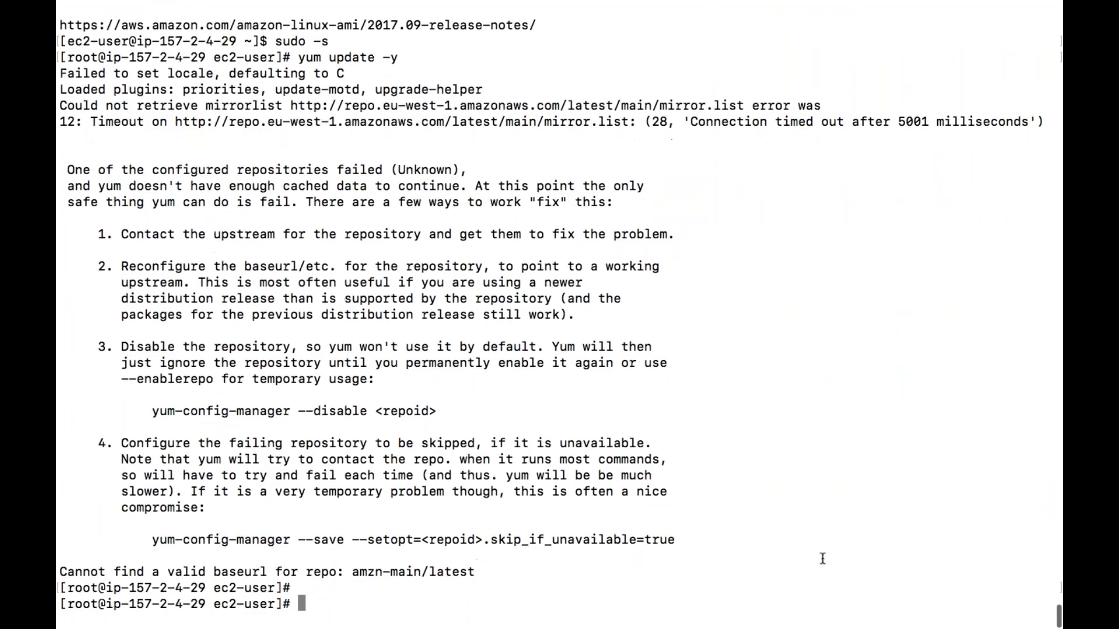
key(Return)
key(Return)
key(Return)
key(Return)
key(Return)
key(Return)
key(Return)
key(Return)
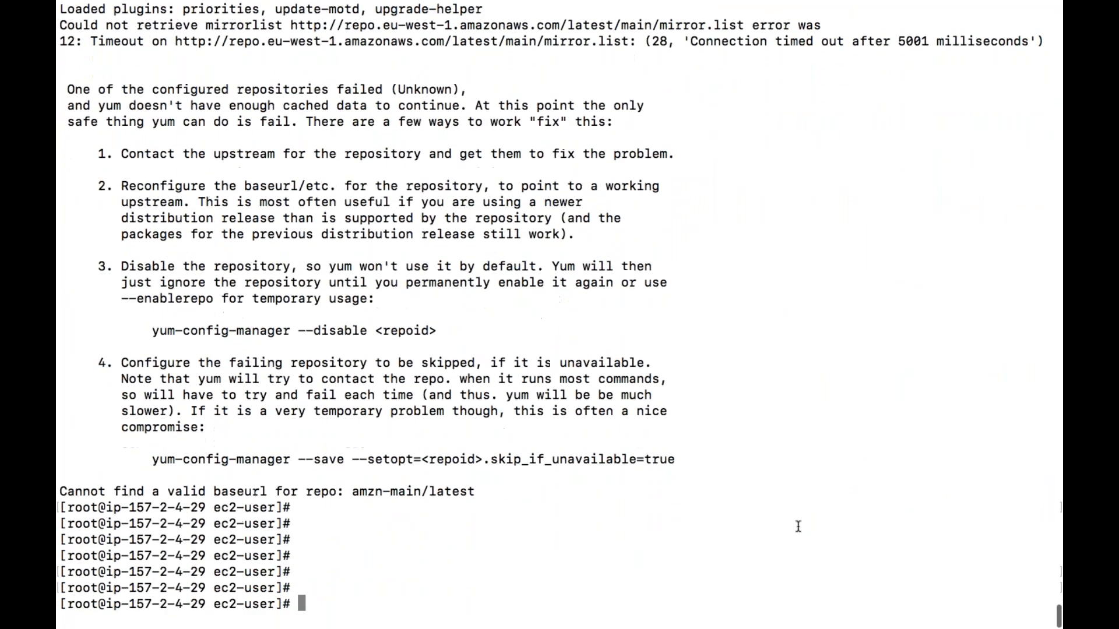
text(i)
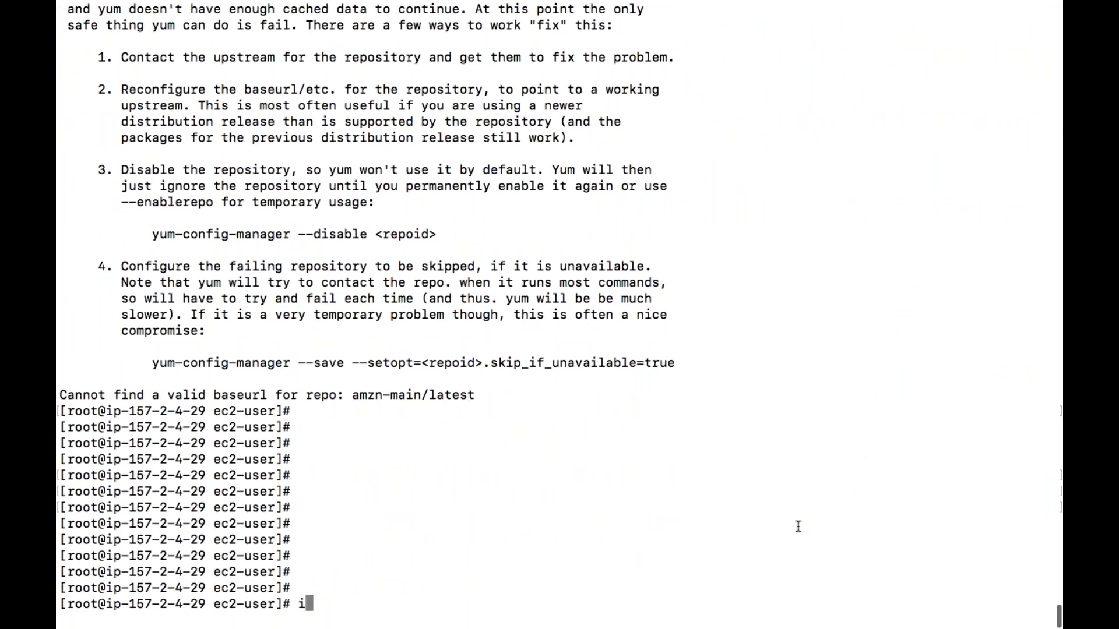
key(BackSpace)
text(ping 12.1.1.1)
key(Return)
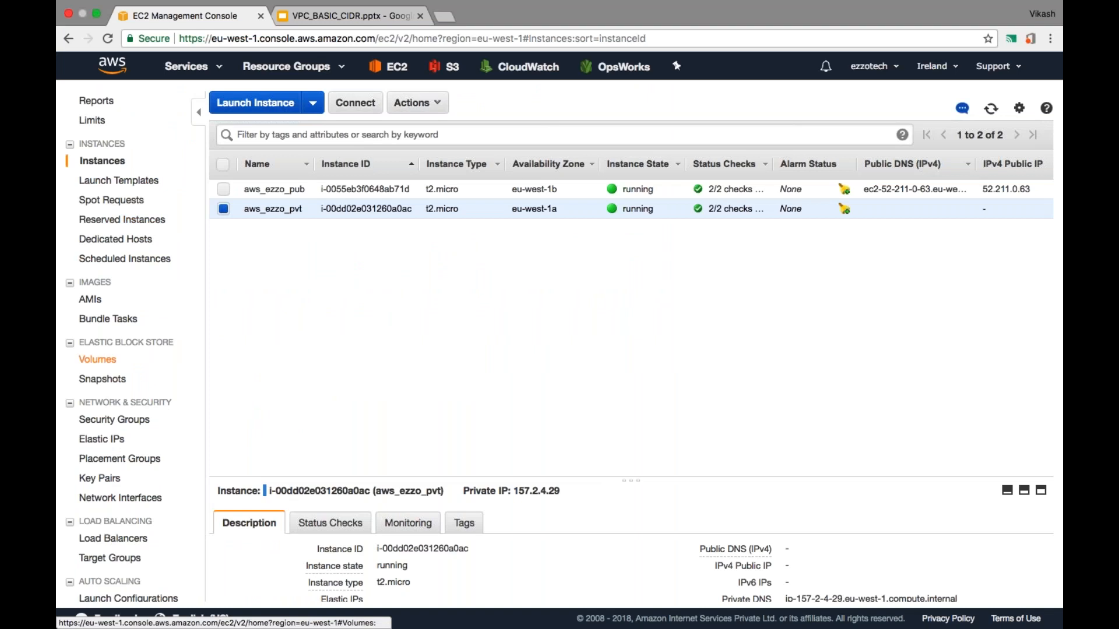
Return to the AWS console in Chrome and open the VPC service.
click(186, 66)
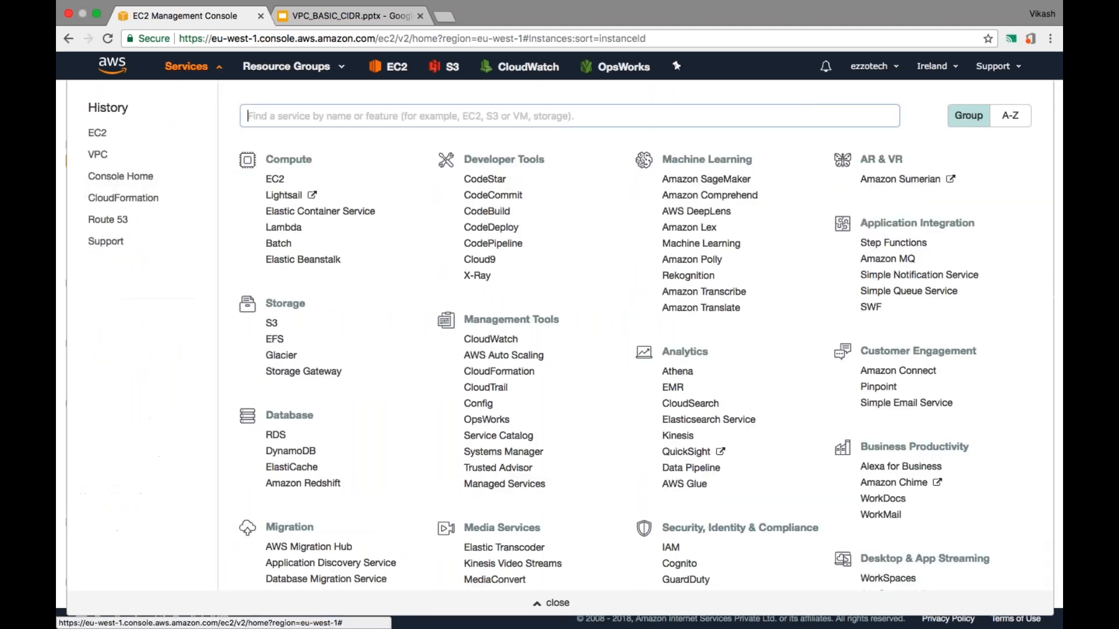
text(VPC)
key(Return)
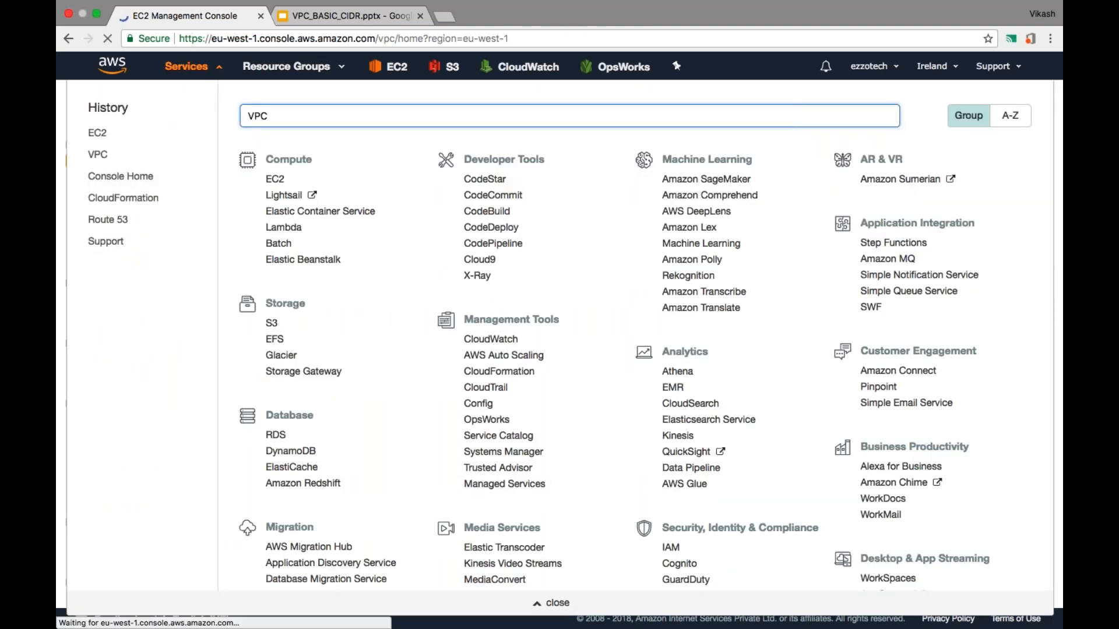